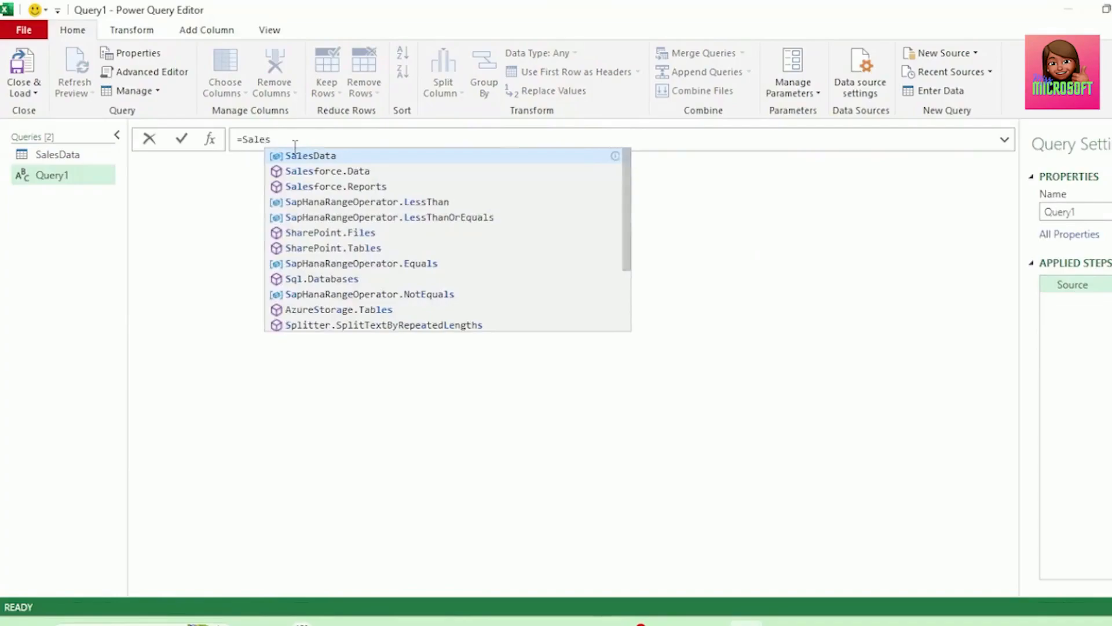
Enter the formula =SalesData[Date] as the source of the new query to list the sales dates
left_click(303, 159)
type("[")
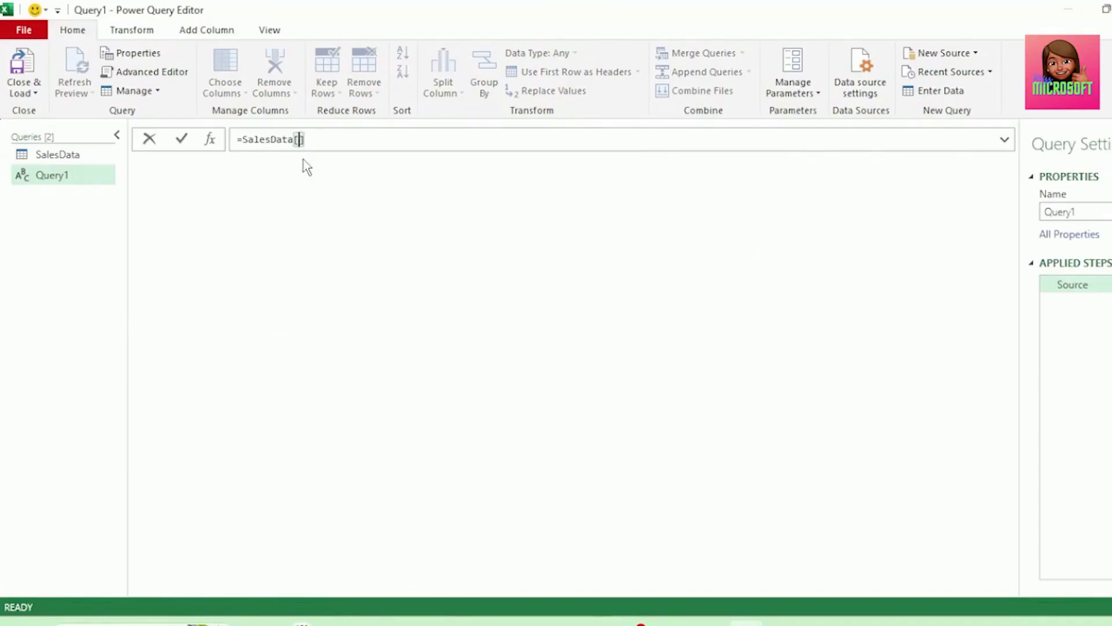
type("Date")
left_click(366, 142)
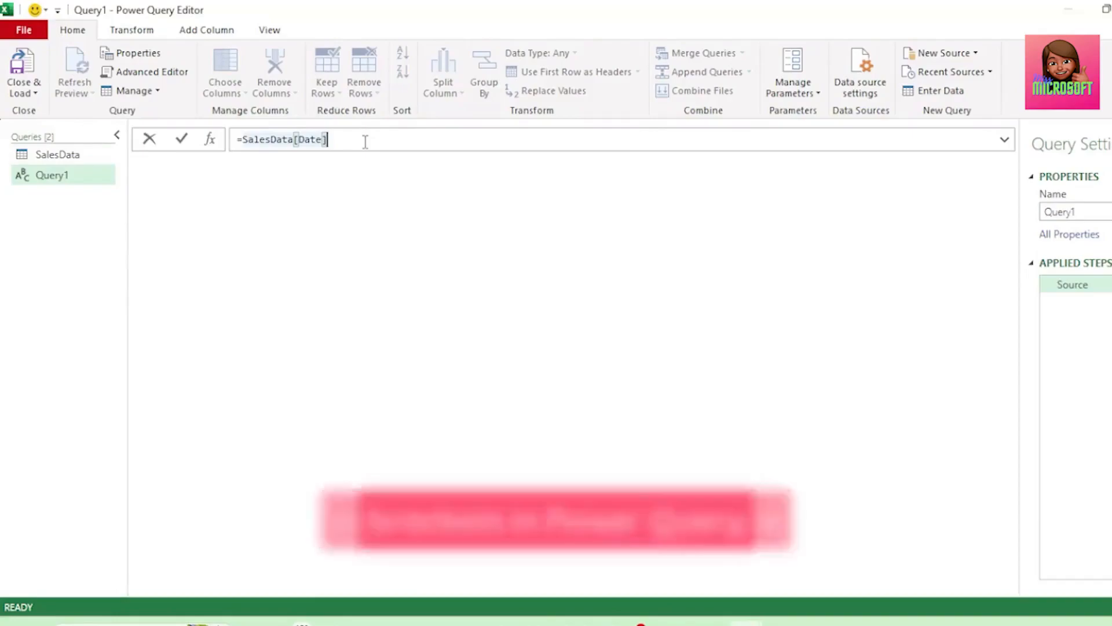
key("Return")
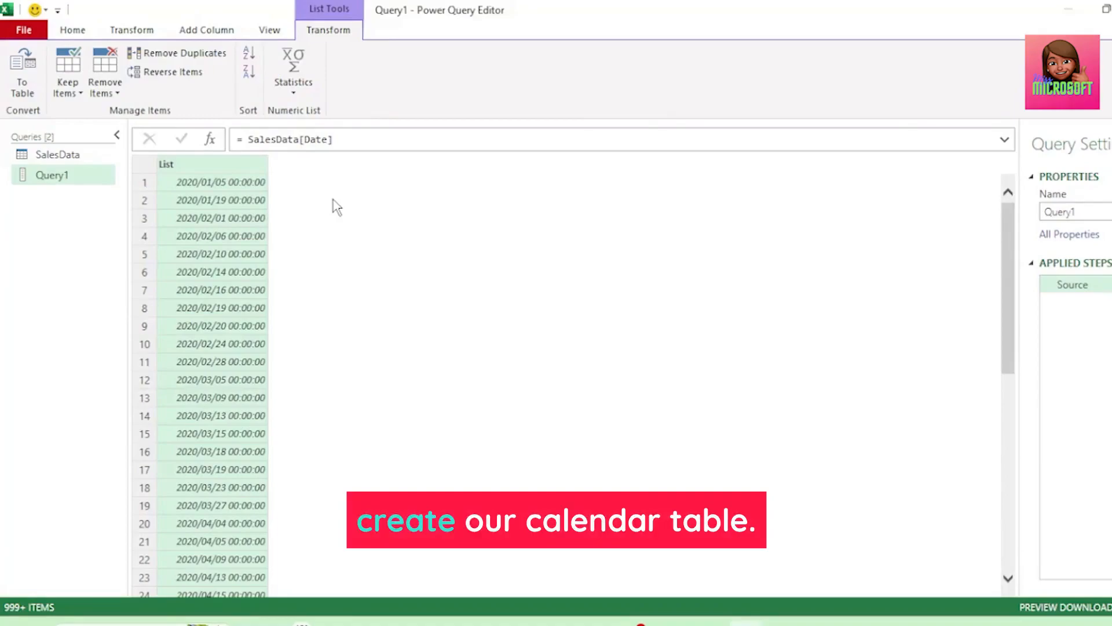
Remove the duplicates from the date list and convert it to a table without a delimiter, showing extra columns as errors
right_click(248, 172)
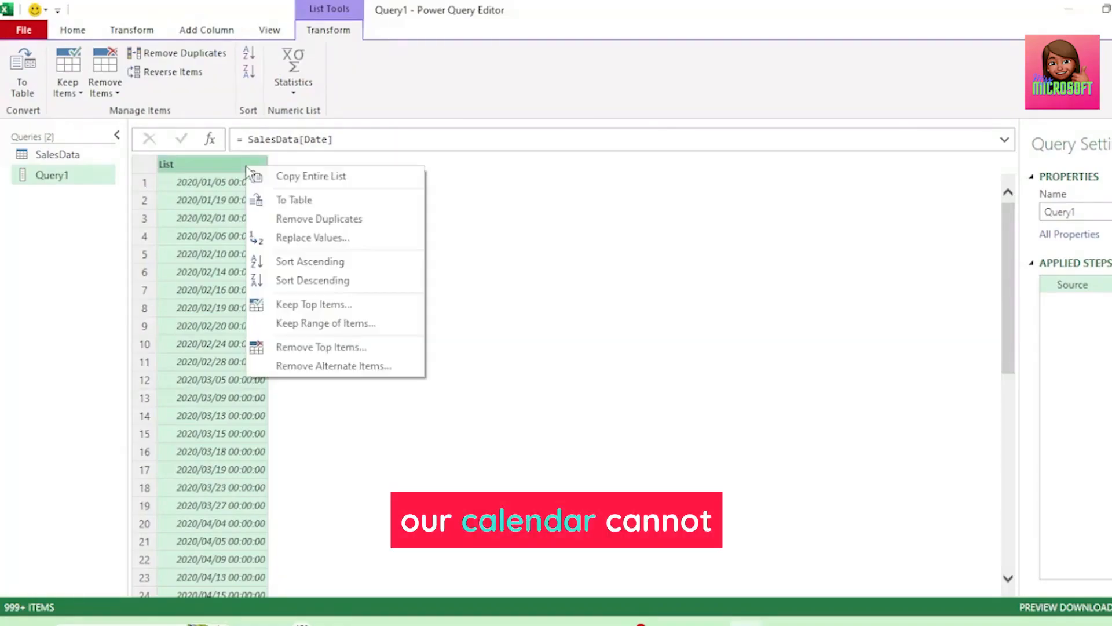
left_click(307, 220)
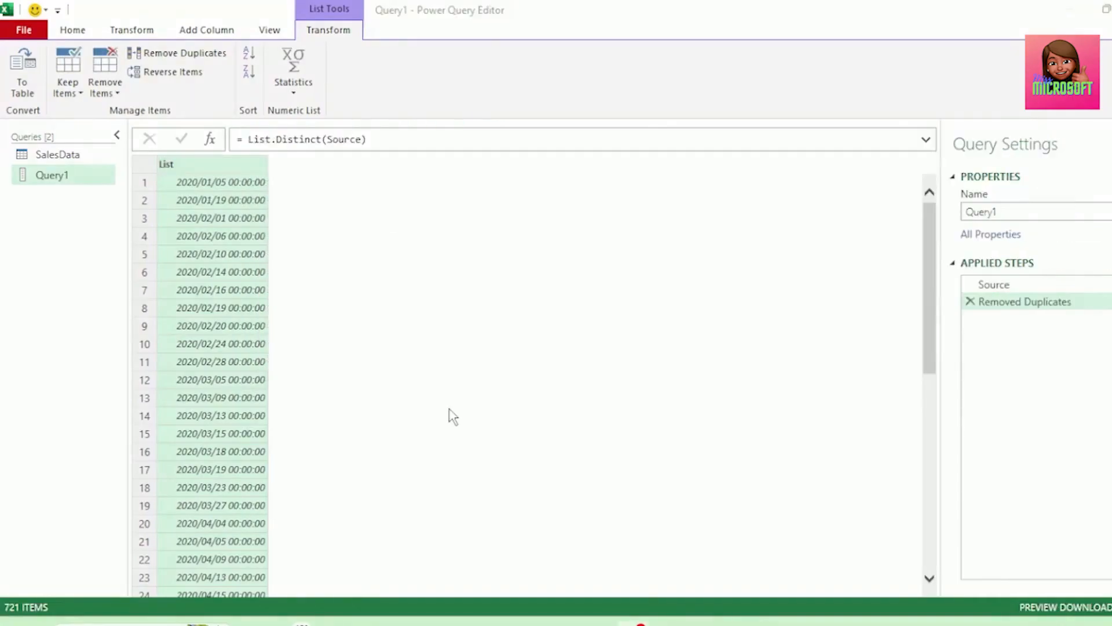
left_click(200, 31)
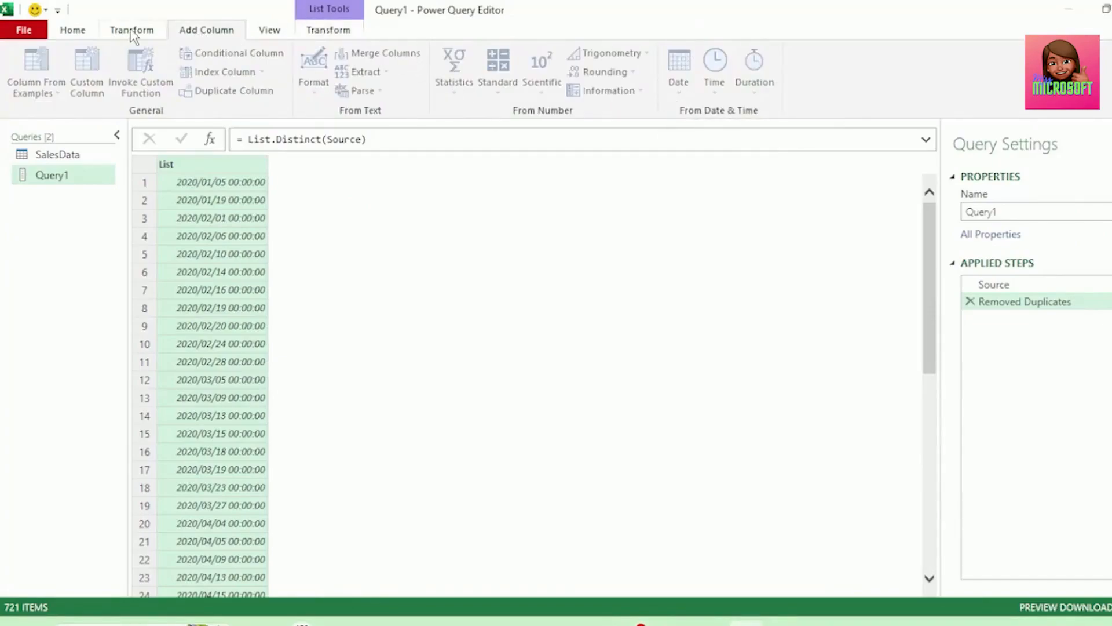
left_click(132, 32)
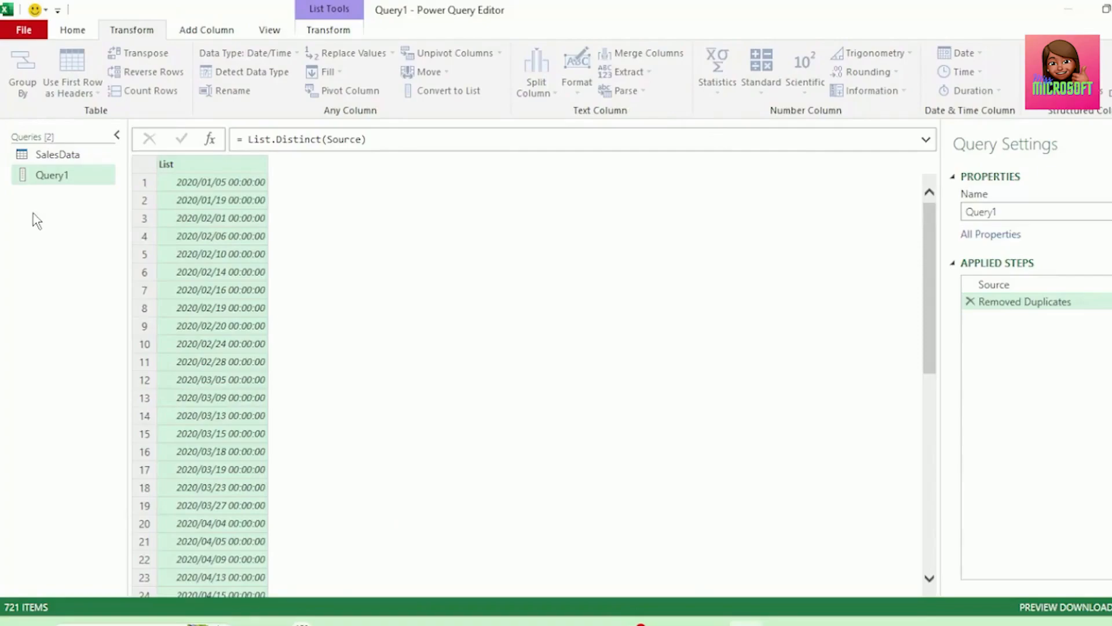
left_click(329, 31)
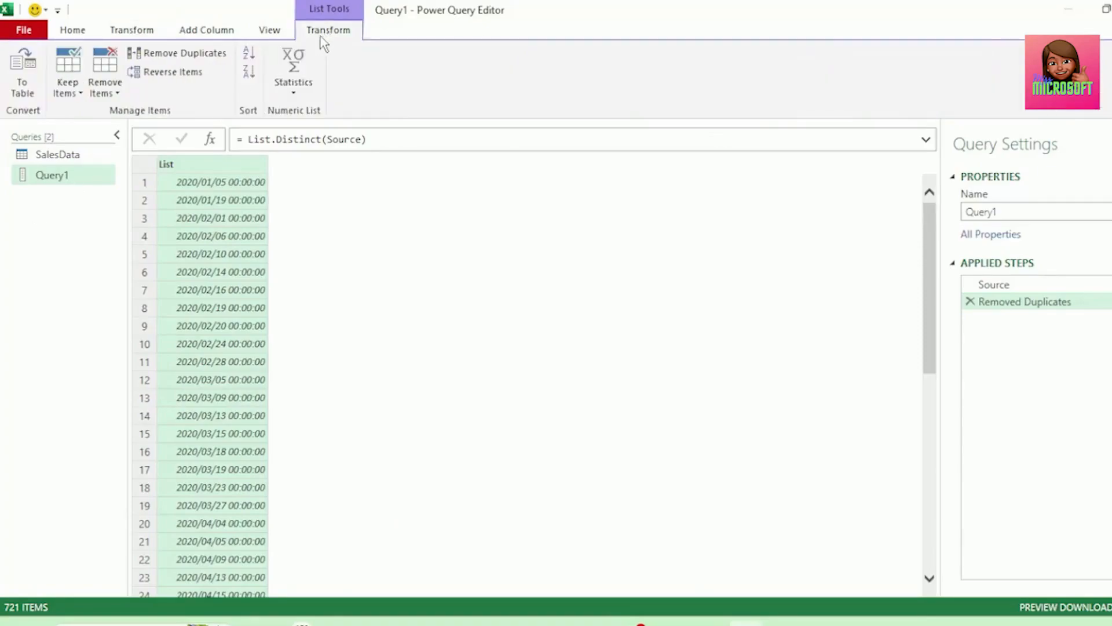
left_click(23, 93)
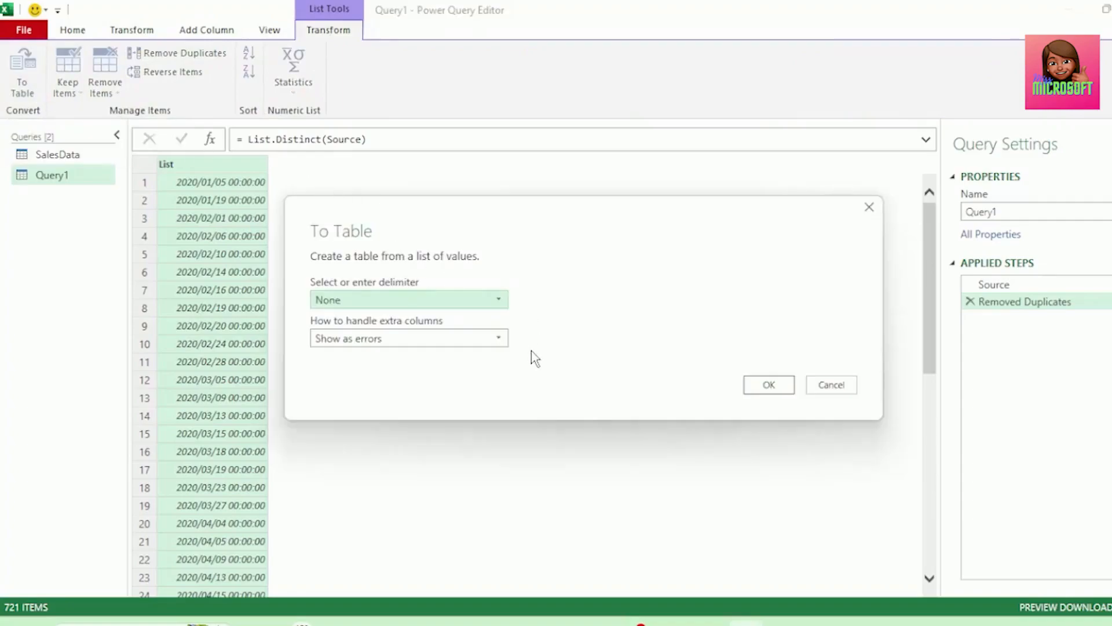
left_click(751, 387)
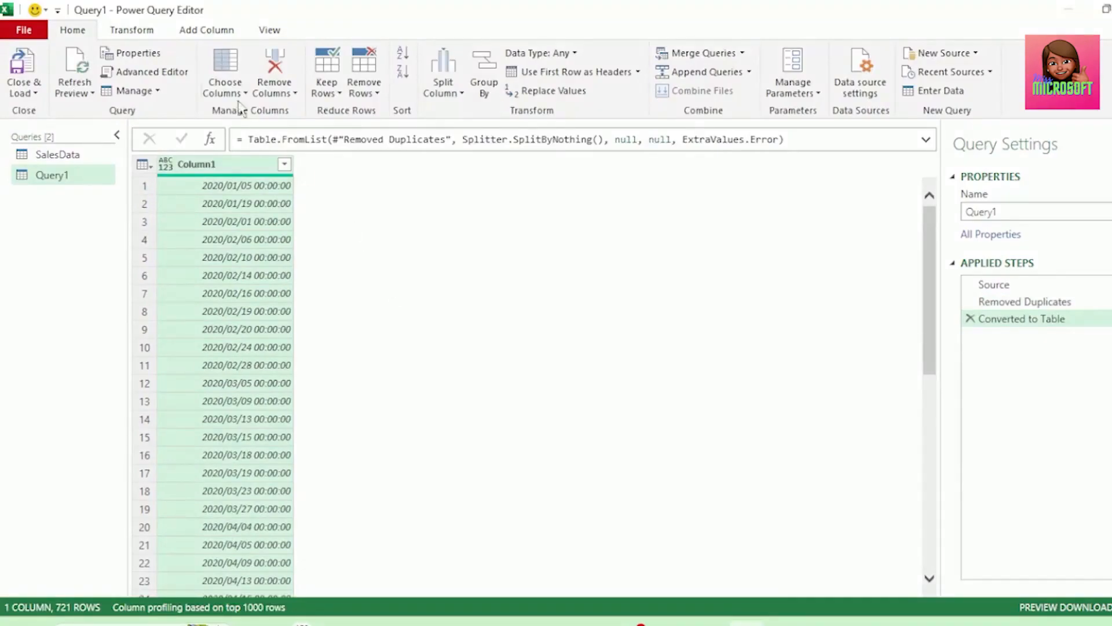
Add a Year column and a Month number column derived from the date column
left_click(218, 39)
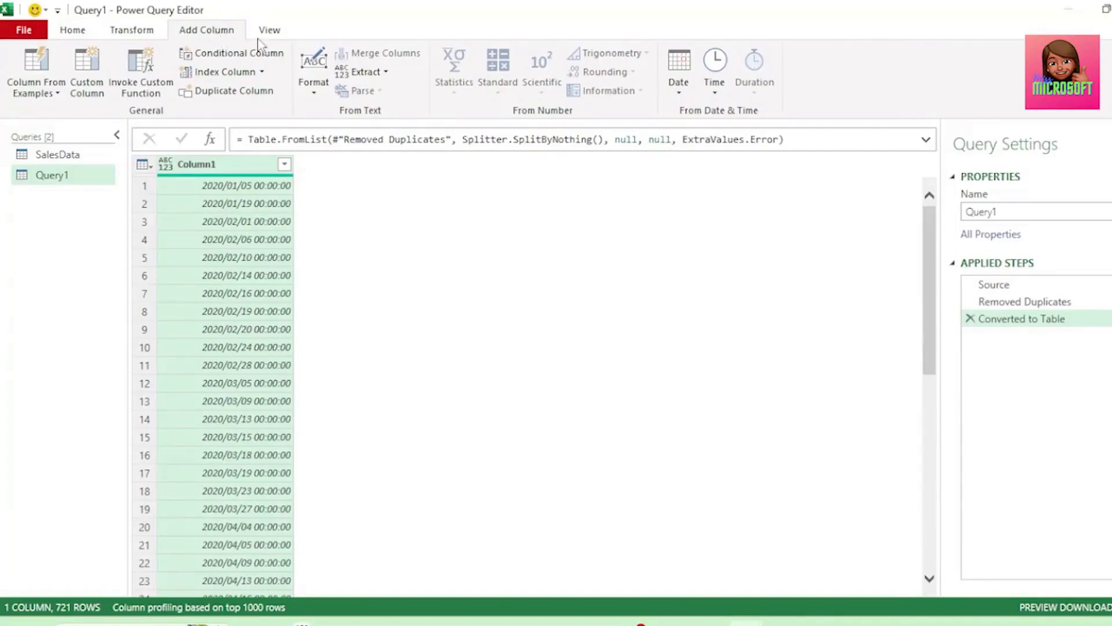
left_click(674, 95)
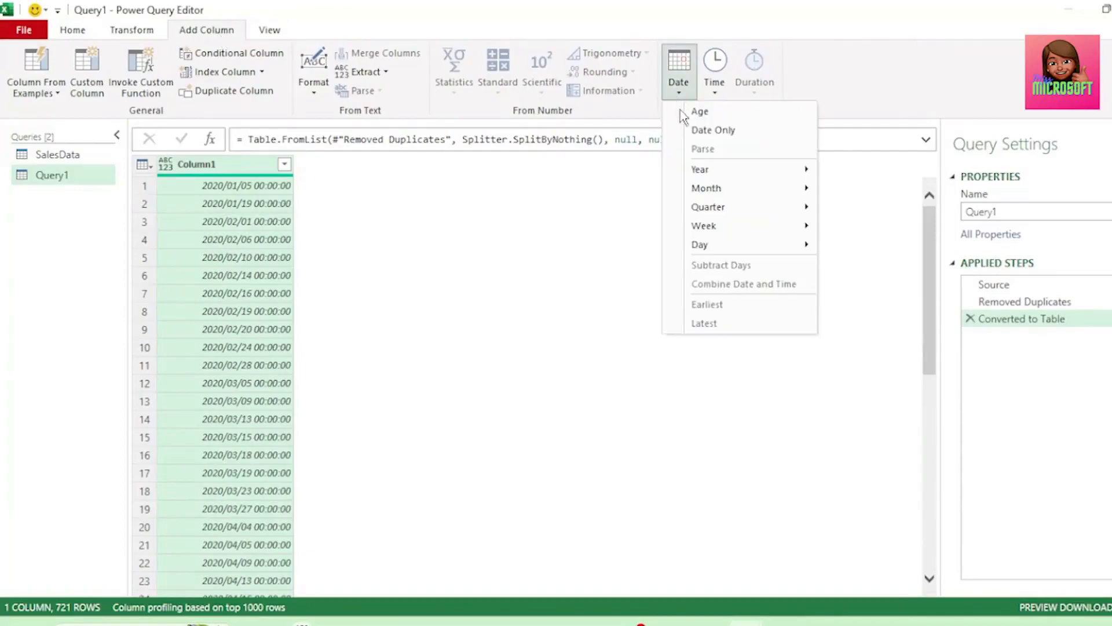
mouse_move(701, 173)
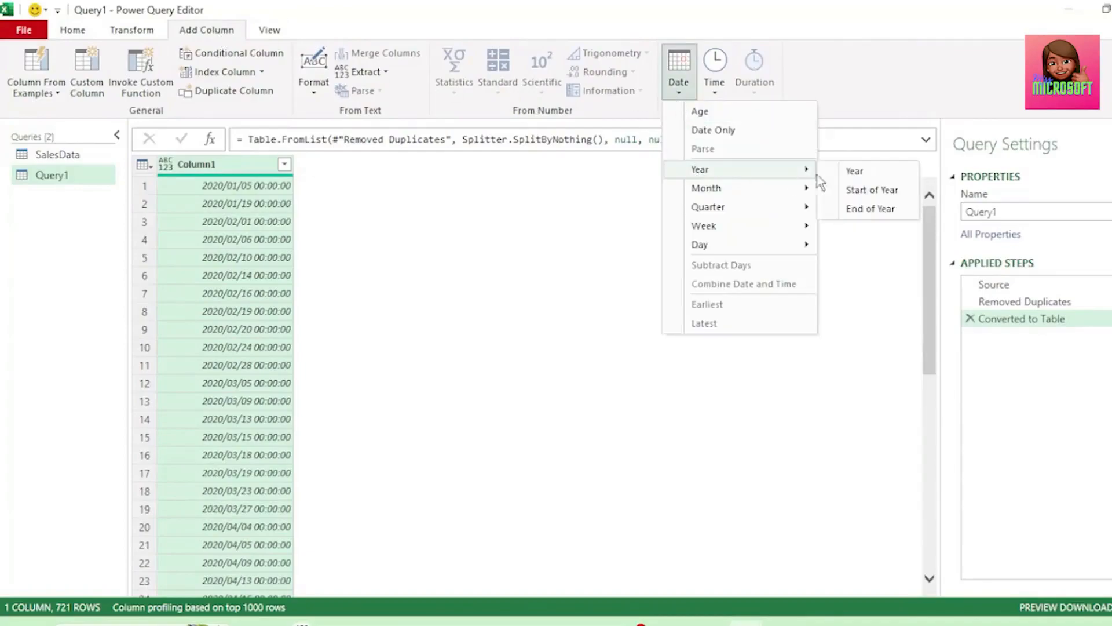
left_click(857, 173)
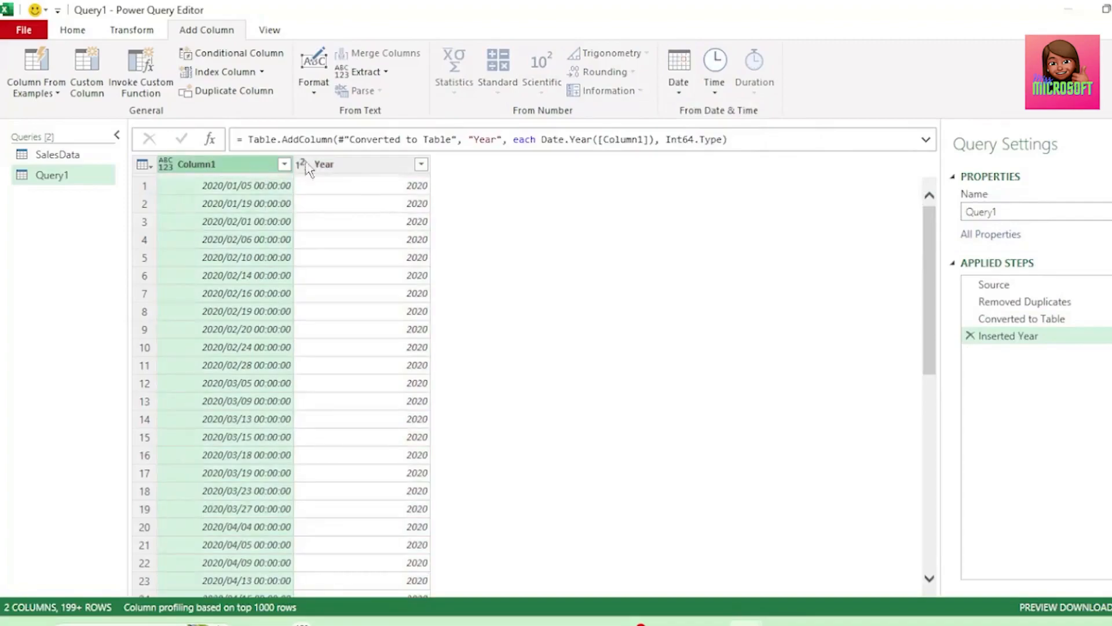
left_click(681, 91)
mouse_move(728, 194)
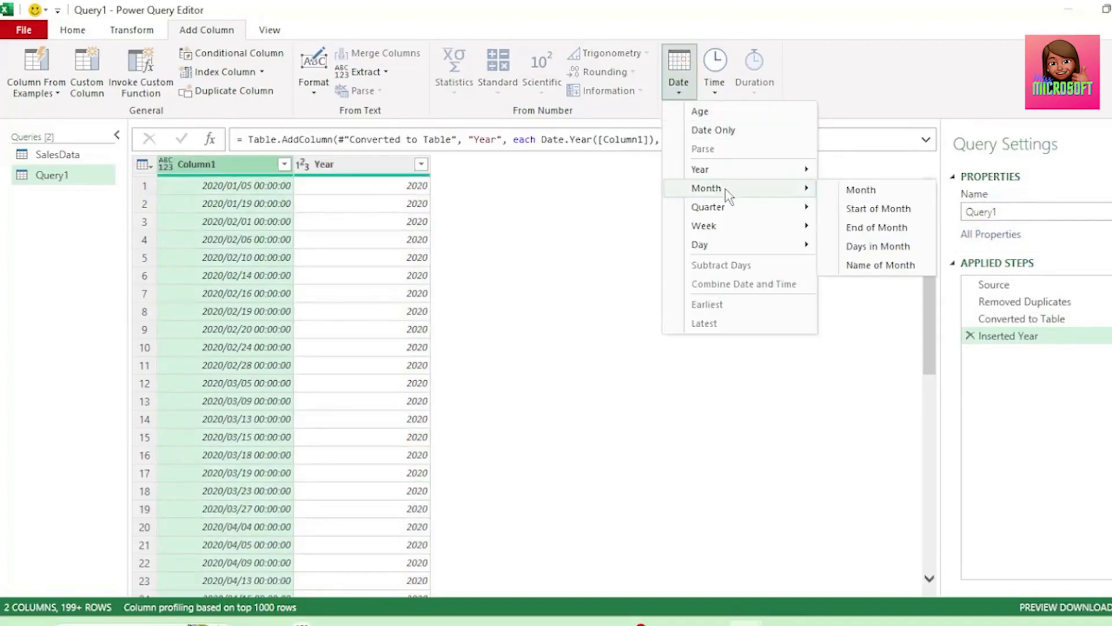
left_click(857, 192)
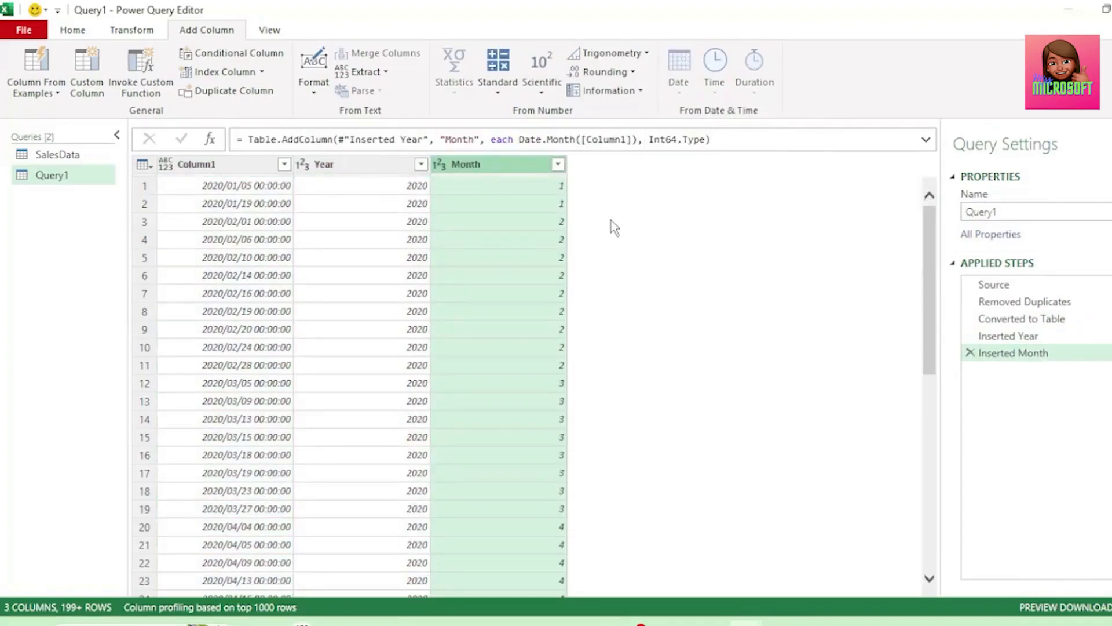
Add a column with the name of the month, derived from the date column
left_click(254, 168)
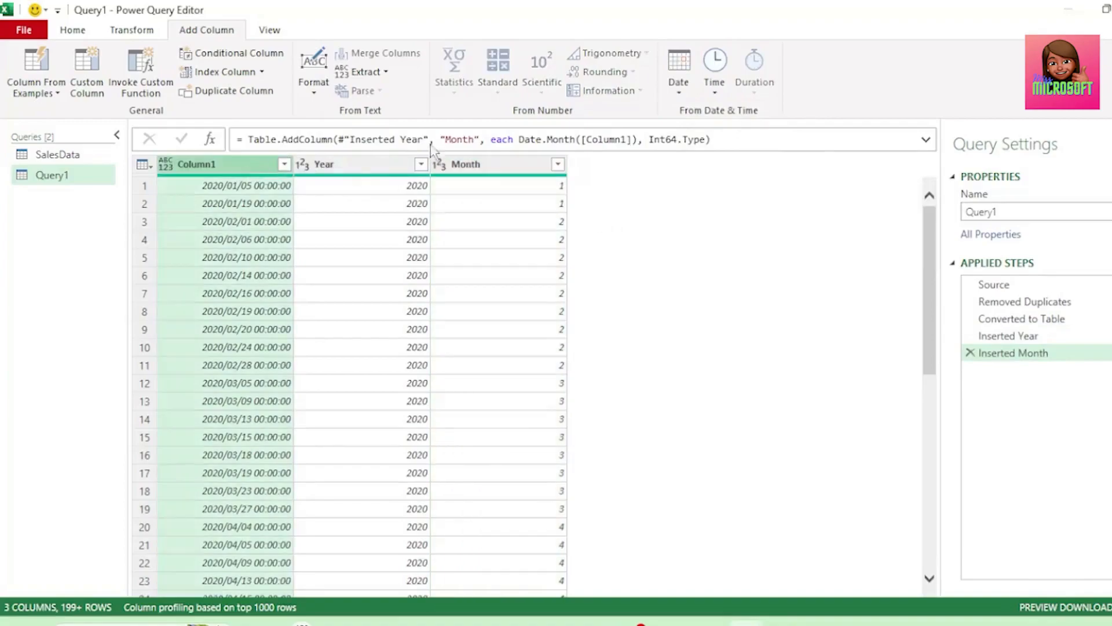
left_click(680, 88)
mouse_move(730, 189)
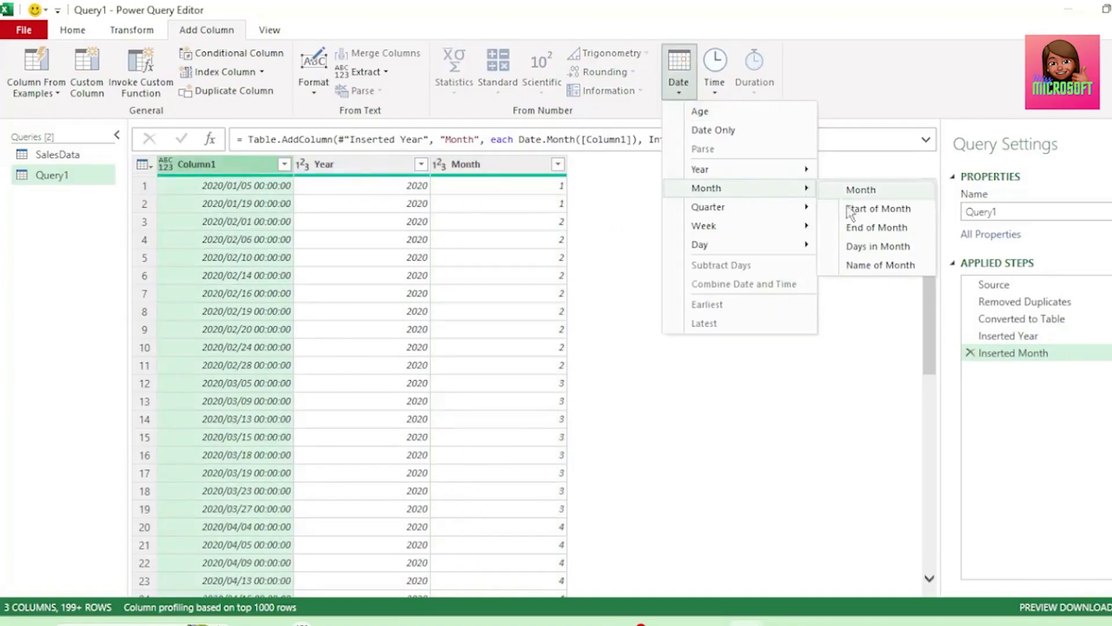
left_click(872, 267)
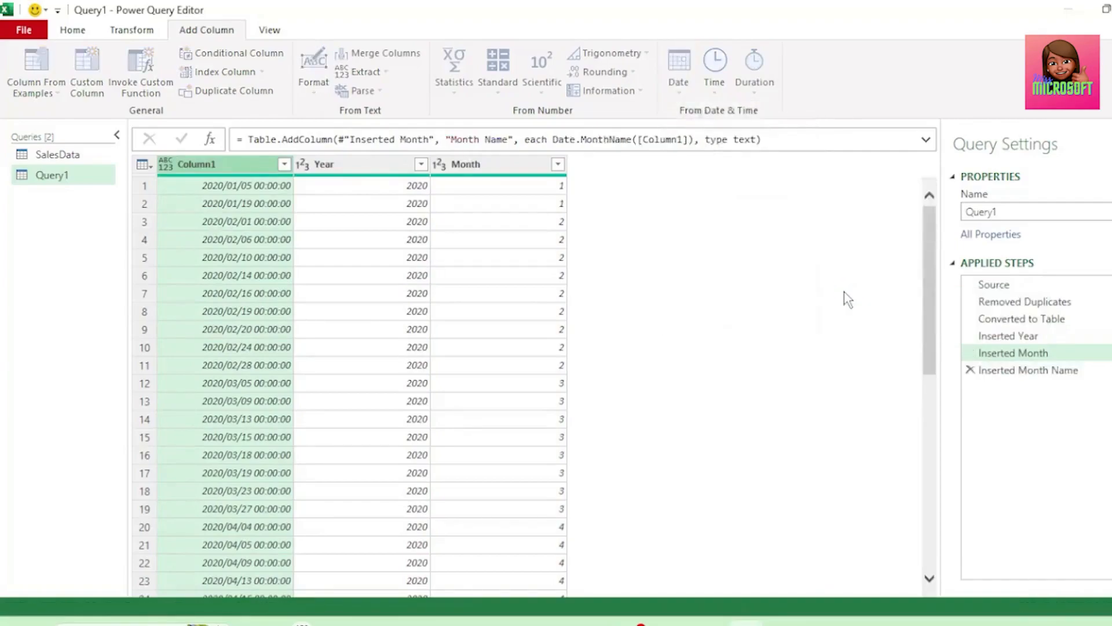
Rename the first column, Column1, as Date
double_click(236, 164)
type("Dat")
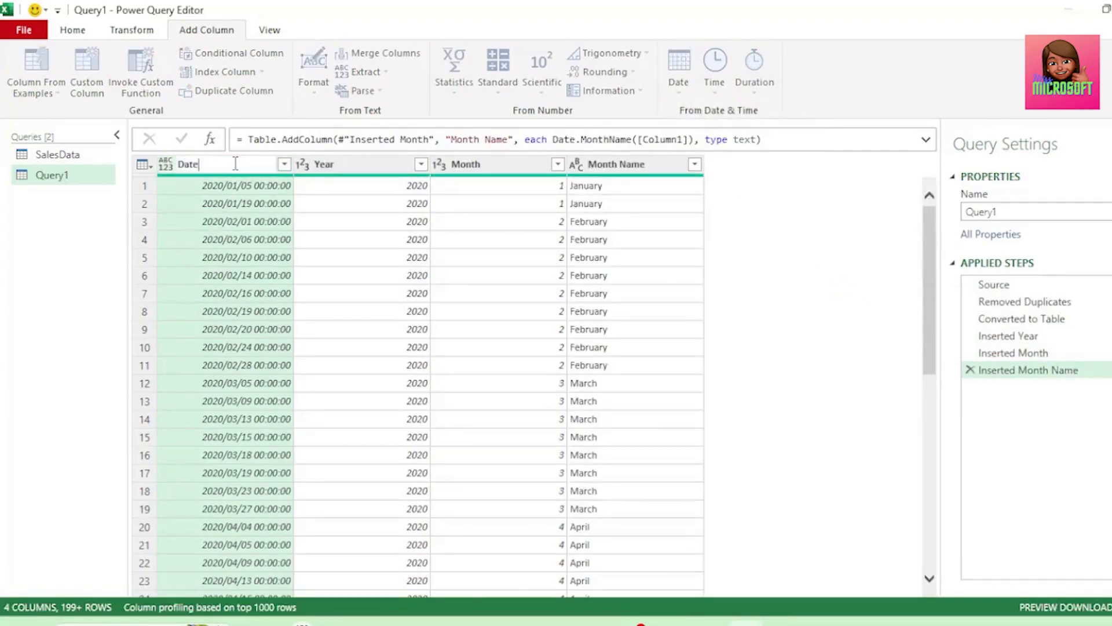
type("e")
key("Return")
Rename the query as CalendarTable and set the Date column's data type to Date
double_click(963, 212)
type("C")
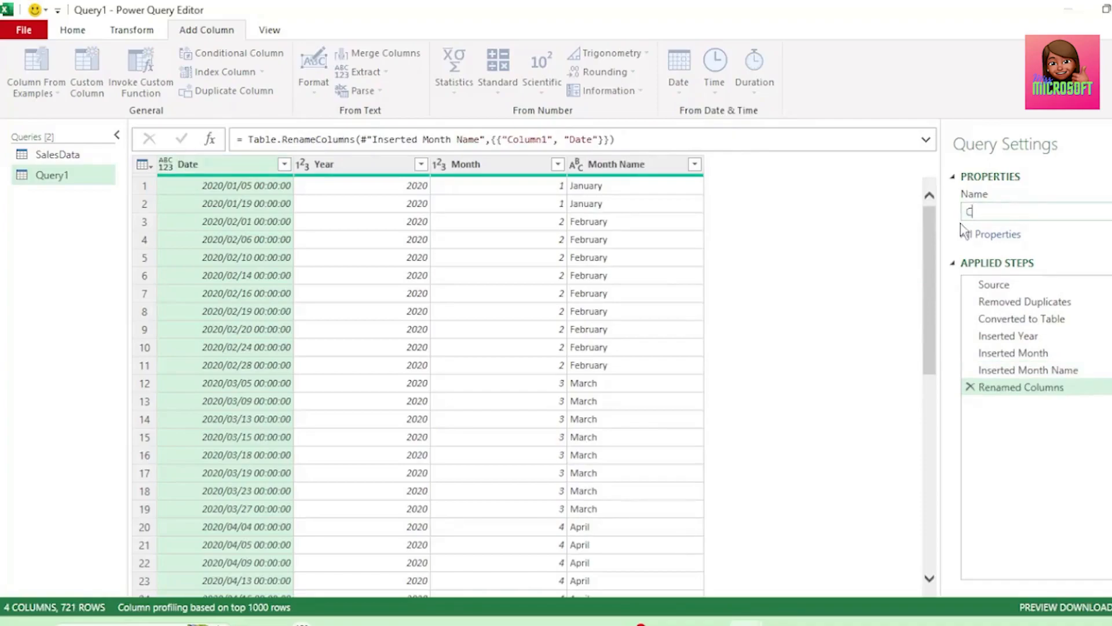
type("alendarTable")
key("Return")
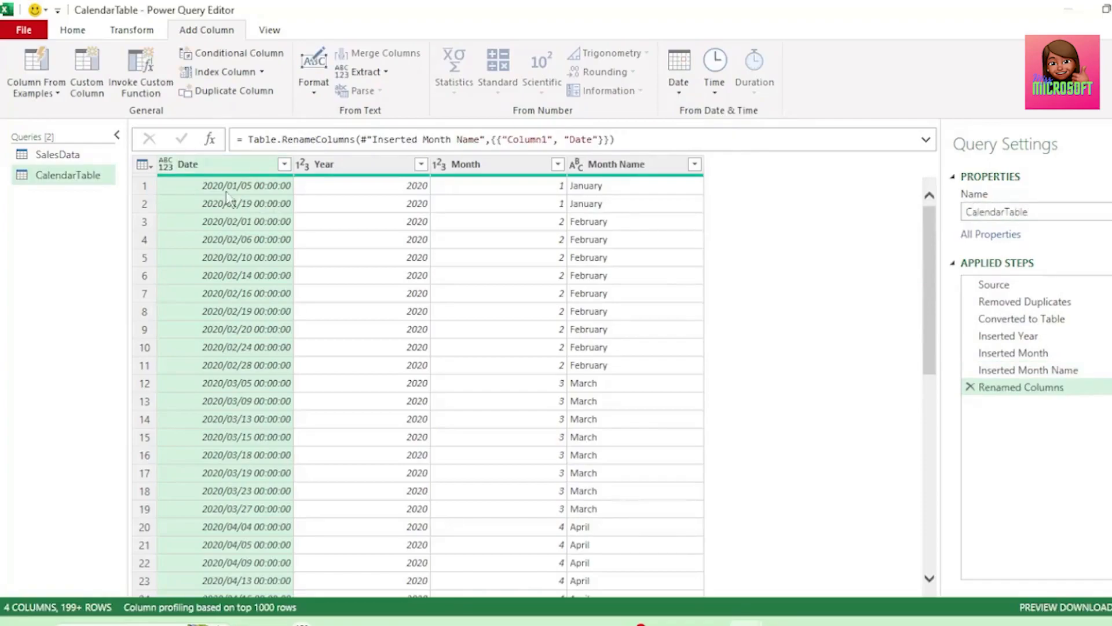
left_click(165, 164)
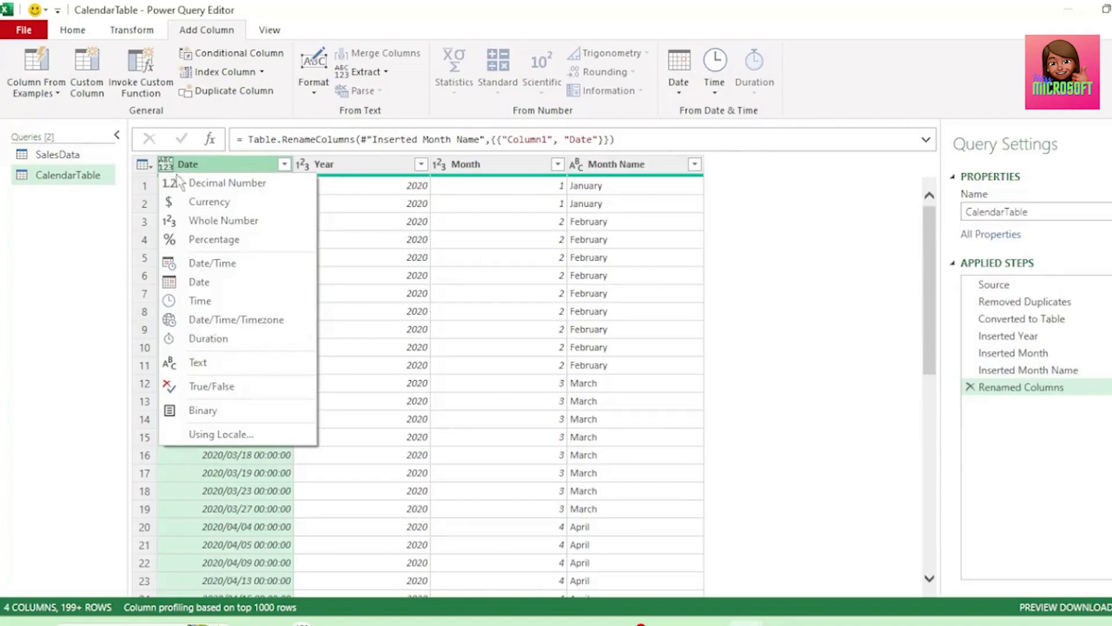
left_click(198, 283)
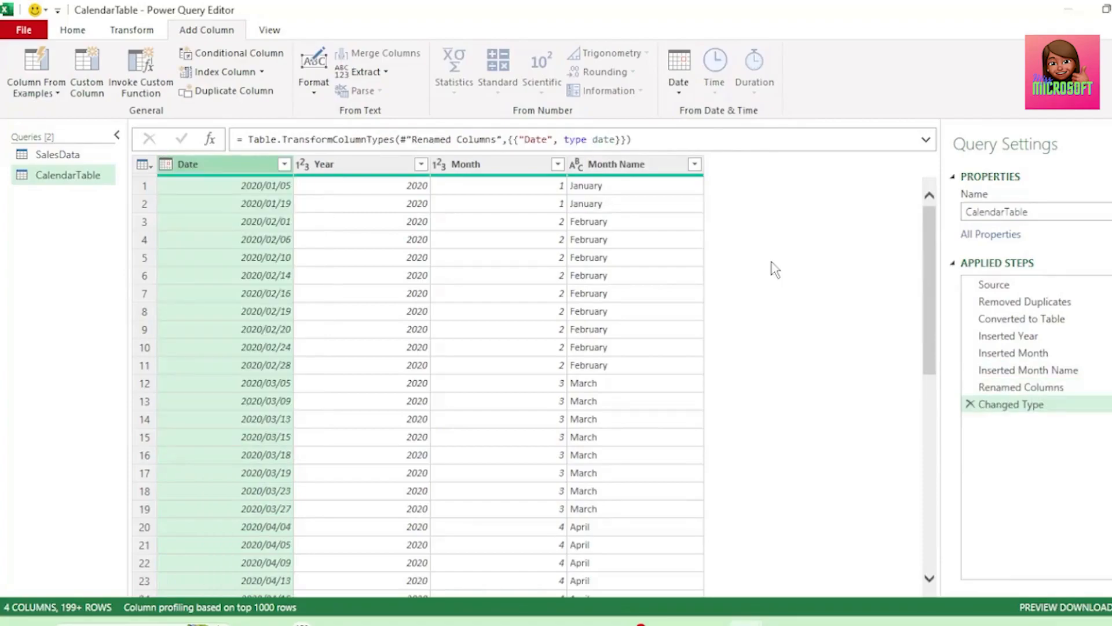
Close the query editor and load the queries as connection only, adding the data to the Data Model
left_click(37, 33)
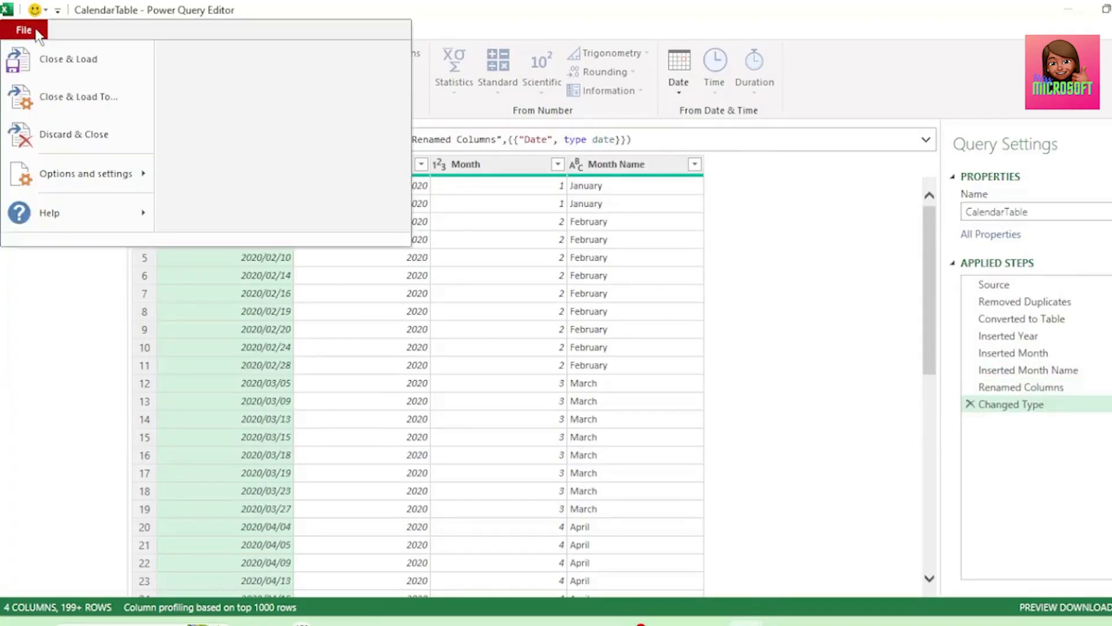
left_click(69, 103)
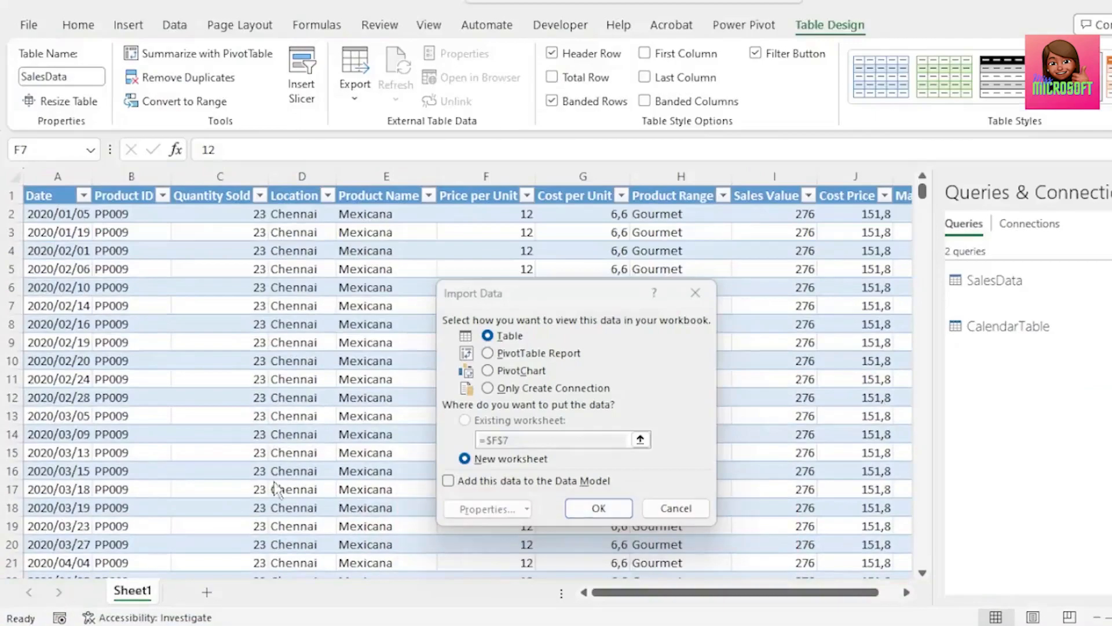
left_click(487, 388)
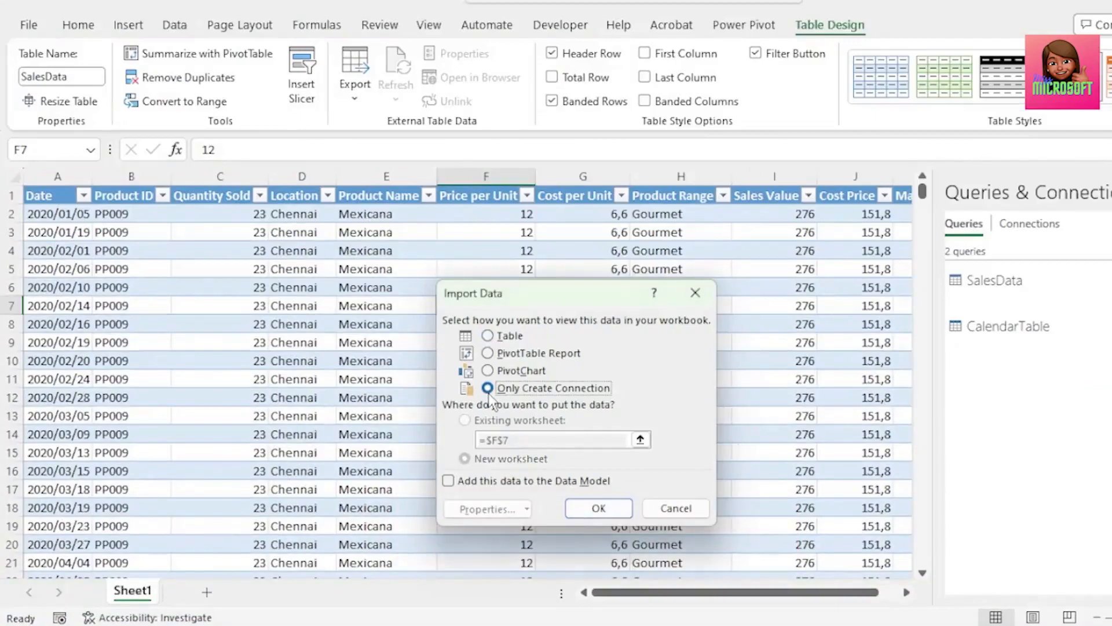
left_click(449, 483)
left_click(597, 509)
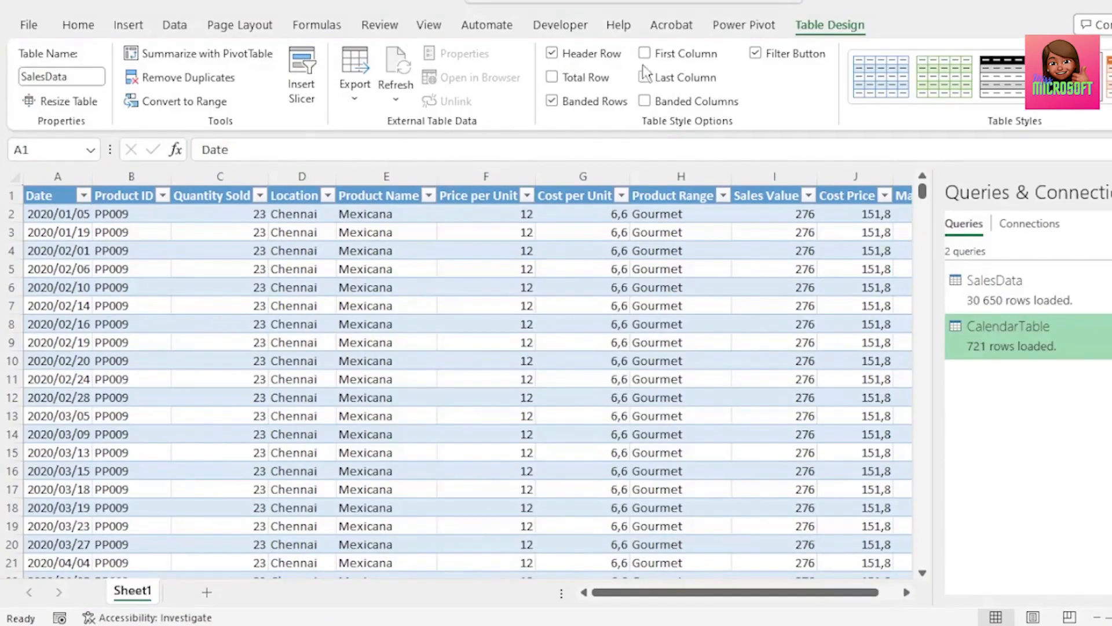
Check in the ribbon customization options, with all tabs listed as command source, whether Power Pivot is enabled among the main tabs
left_click(745, 30)
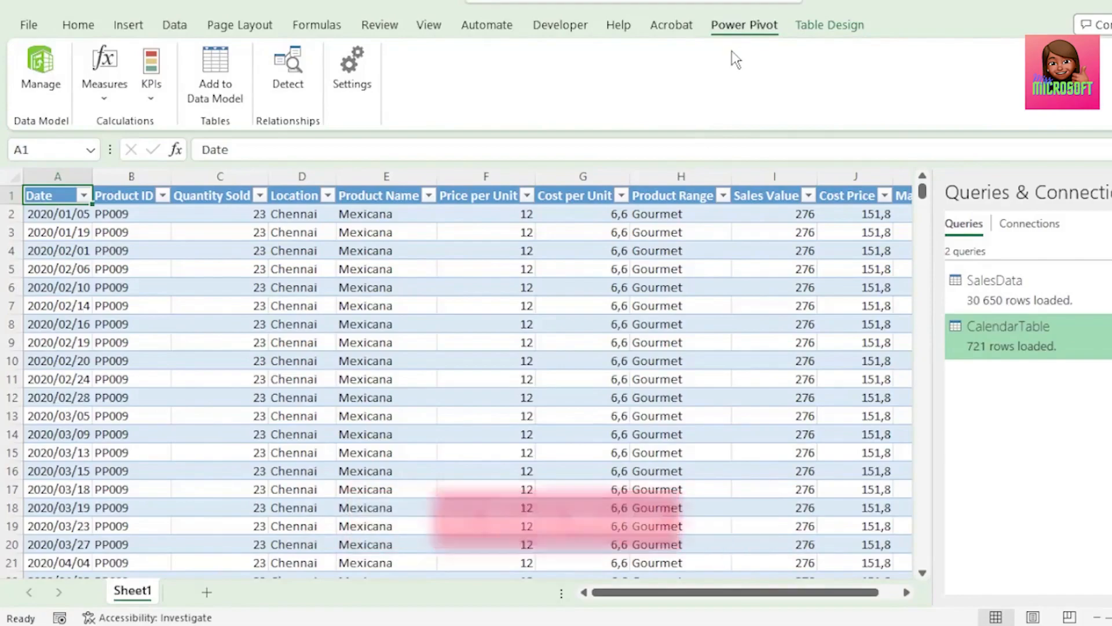
right_click(555, 86)
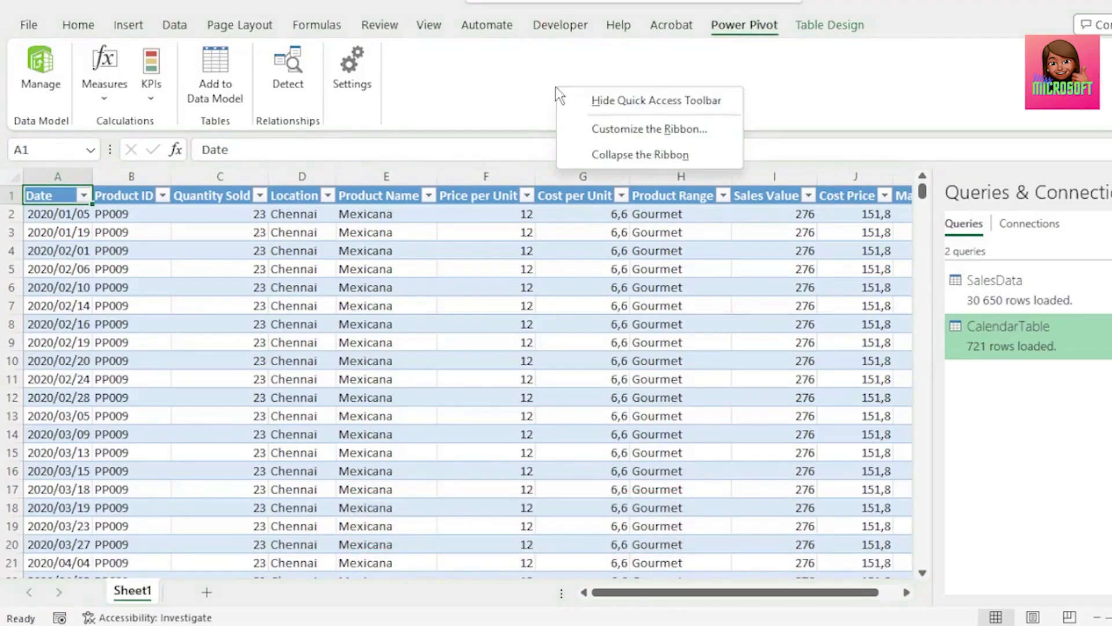
left_click(624, 130)
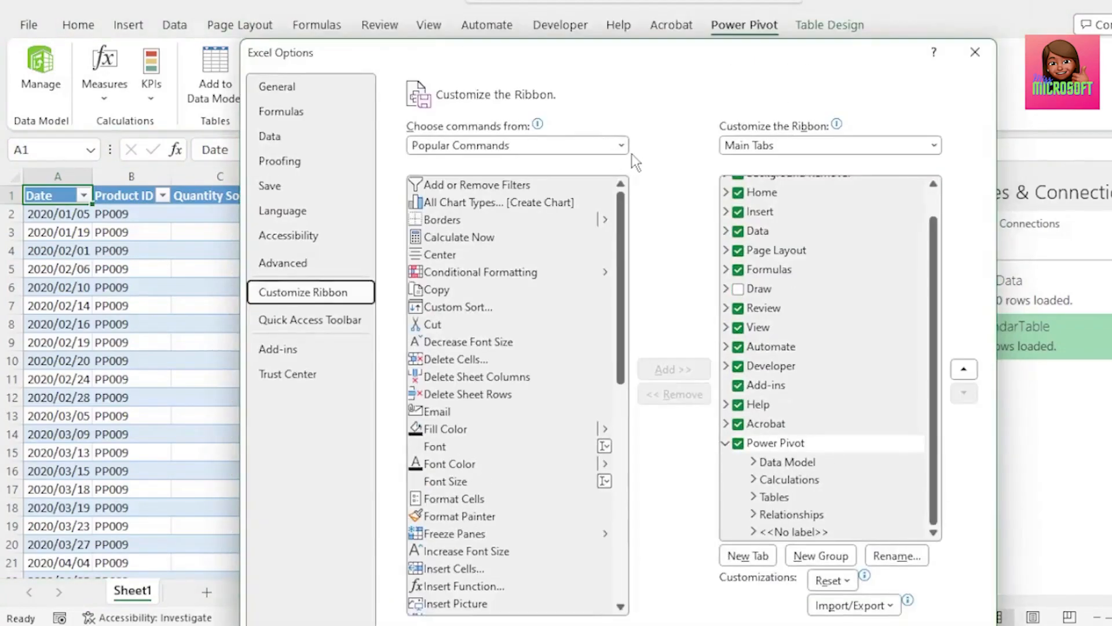
left_click(621, 145)
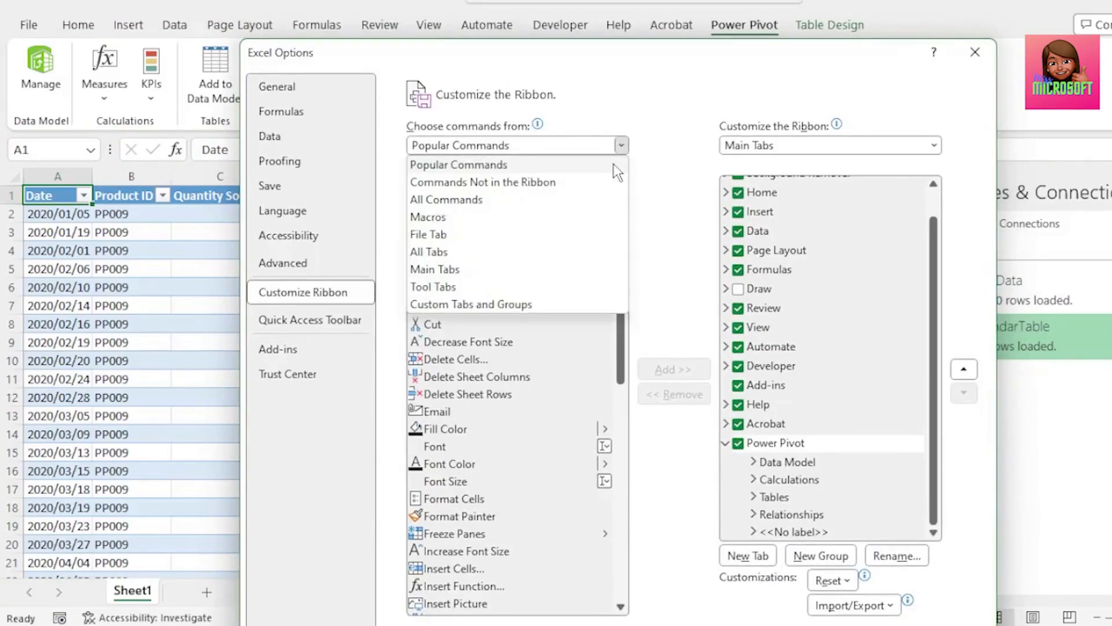
left_click(569, 252)
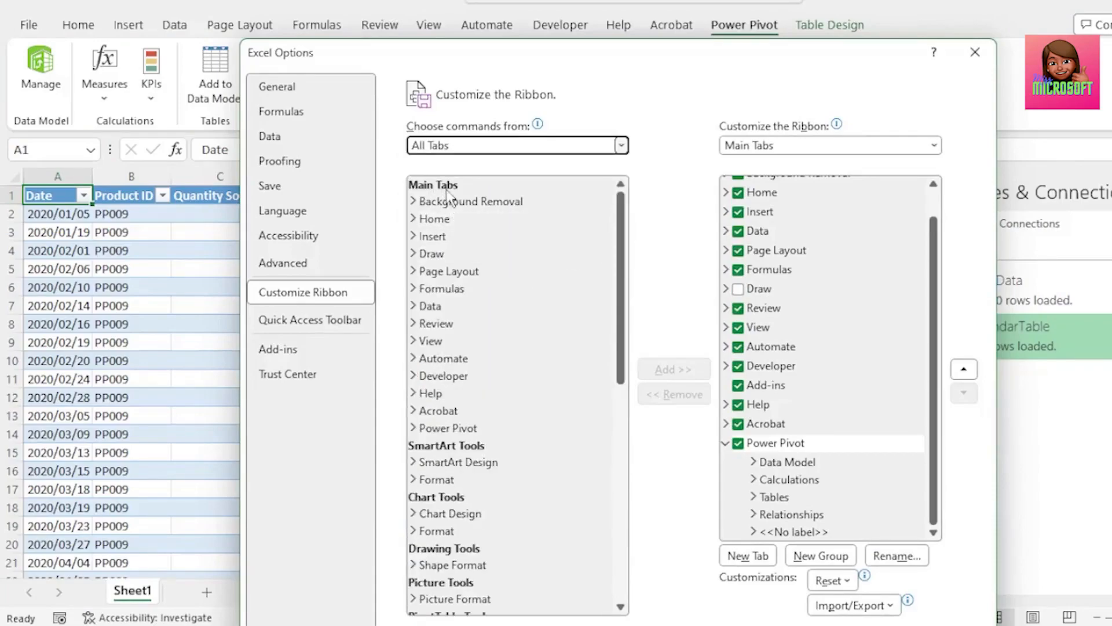
left_click(455, 429)
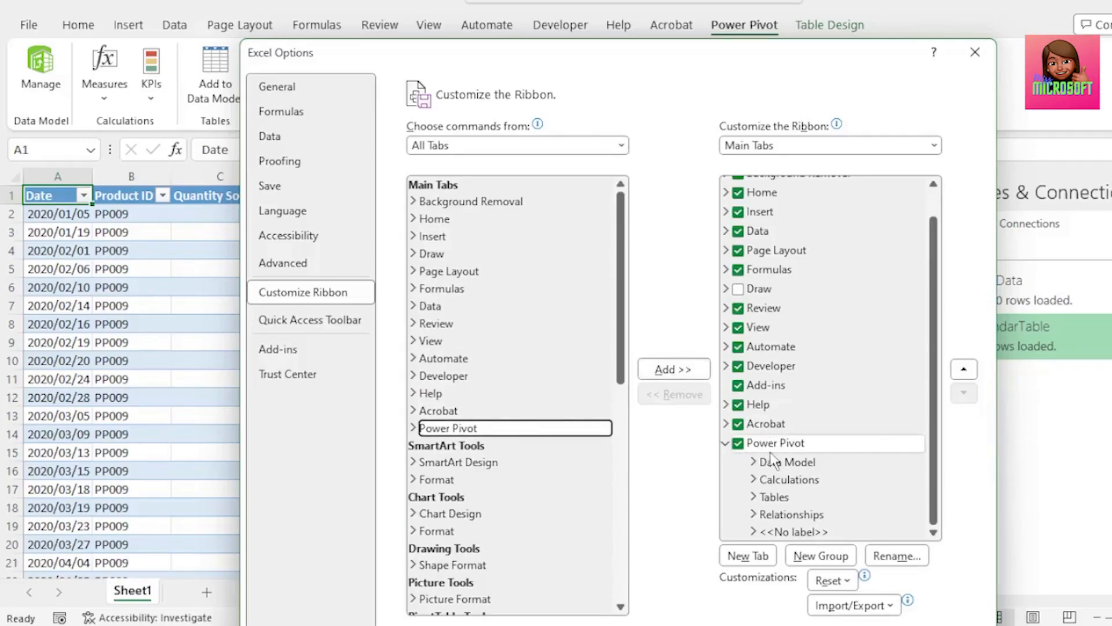
left_click_drag(665, 58, 672, 0)
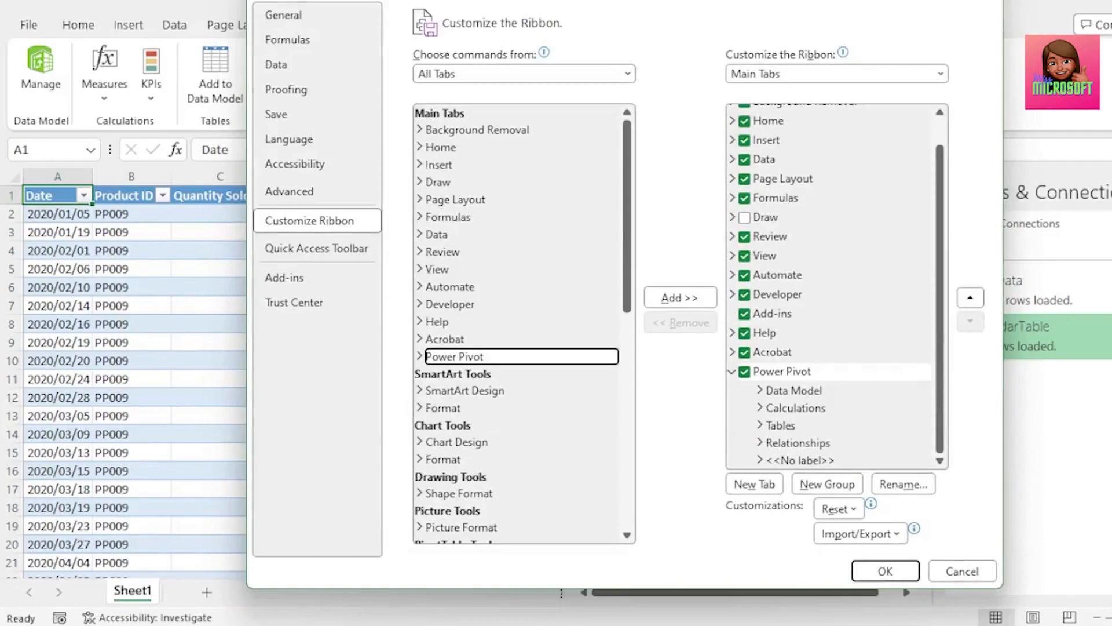
left_click(867, 574)
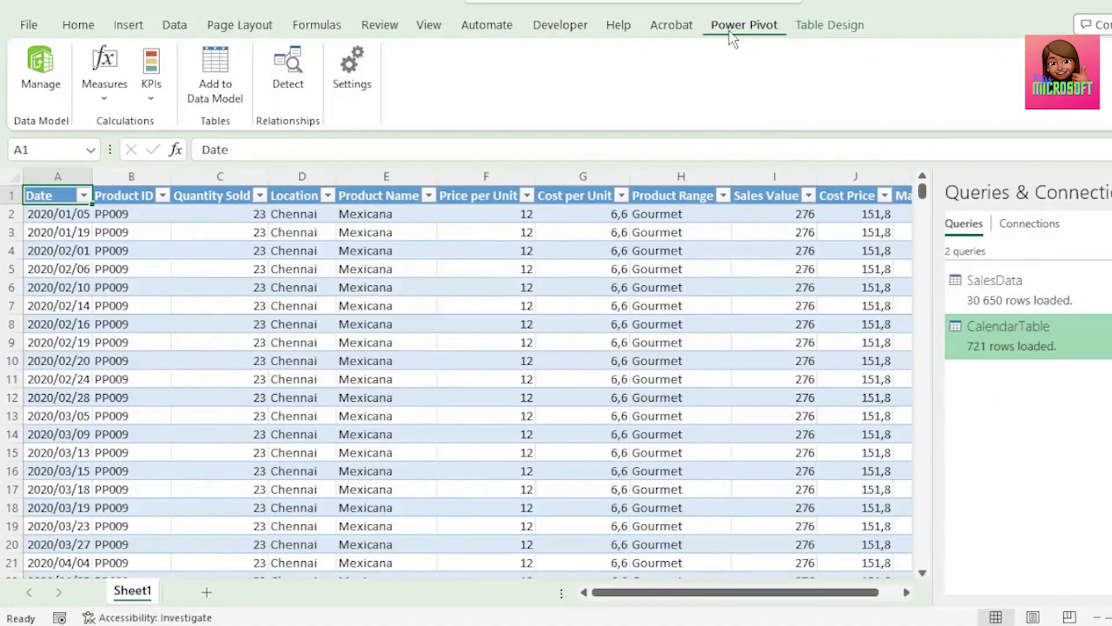
Open the data model in diagram view and arrange CalendarTable above SalesData, enlarging SalesData to show all its fields
left_click(46, 90)
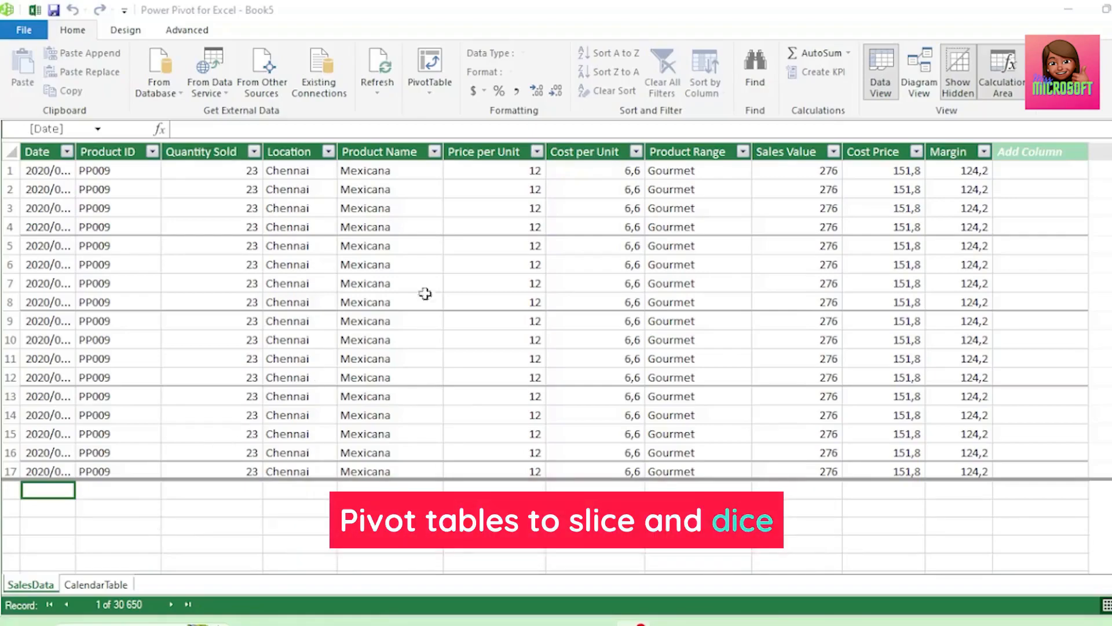
left_click(922, 93)
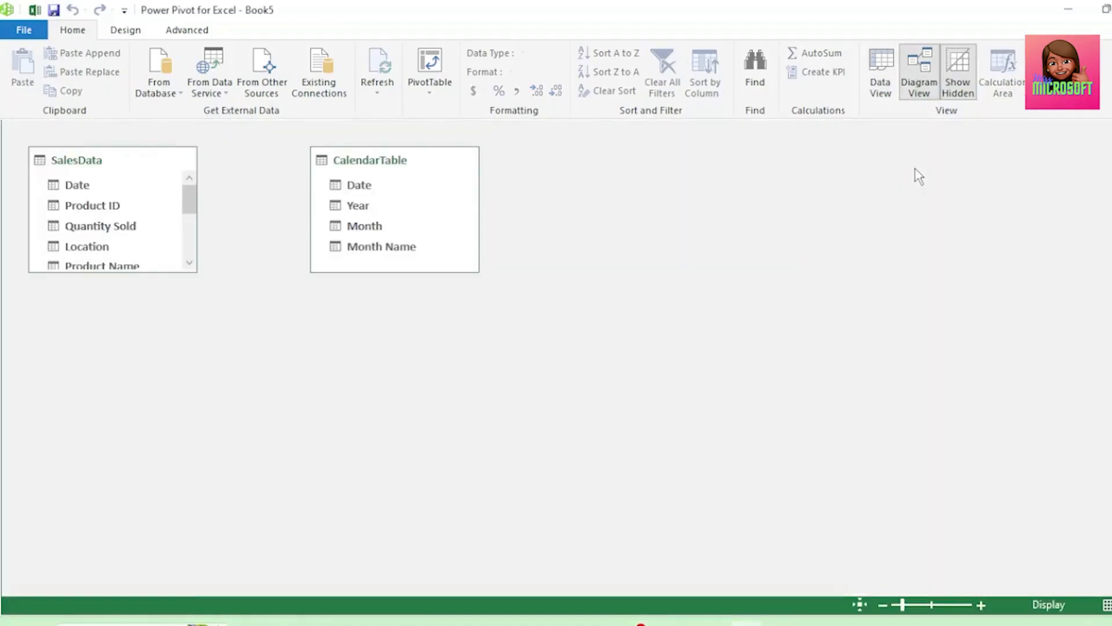
left_click_drag(127, 163, 395, 316)
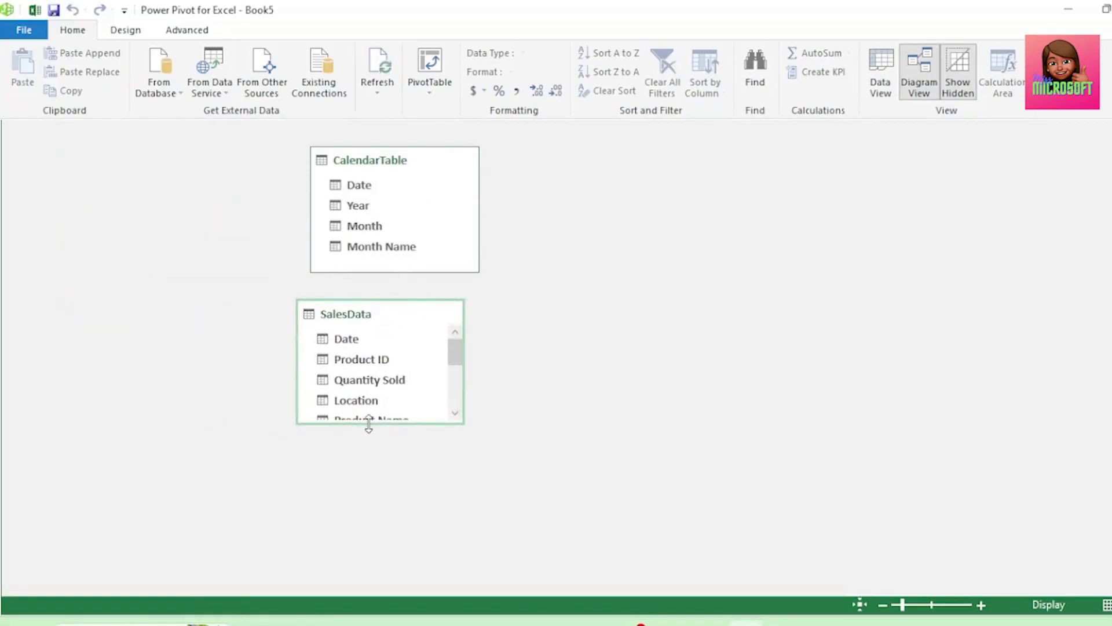
left_click_drag(368, 423, 363, 553)
scroll(533, 264, "up", 2)
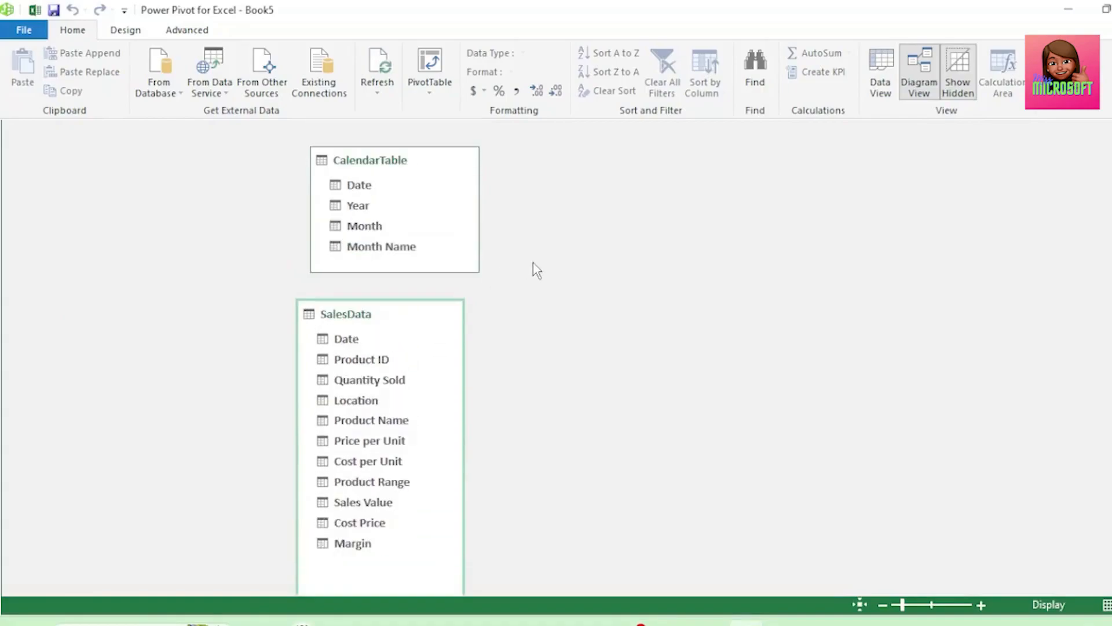
left_click_drag(441, 204, 425, 204)
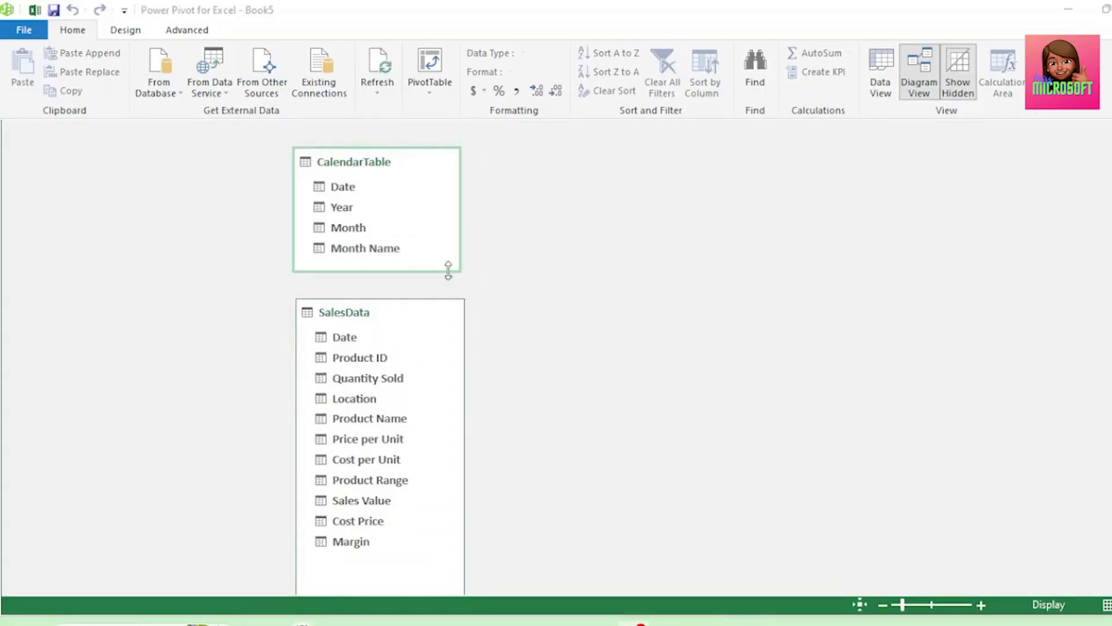
Create a relationship from the Date field of CalendarTable to the Date field of SalesData and close the Power Pivot window
left_click(353, 186)
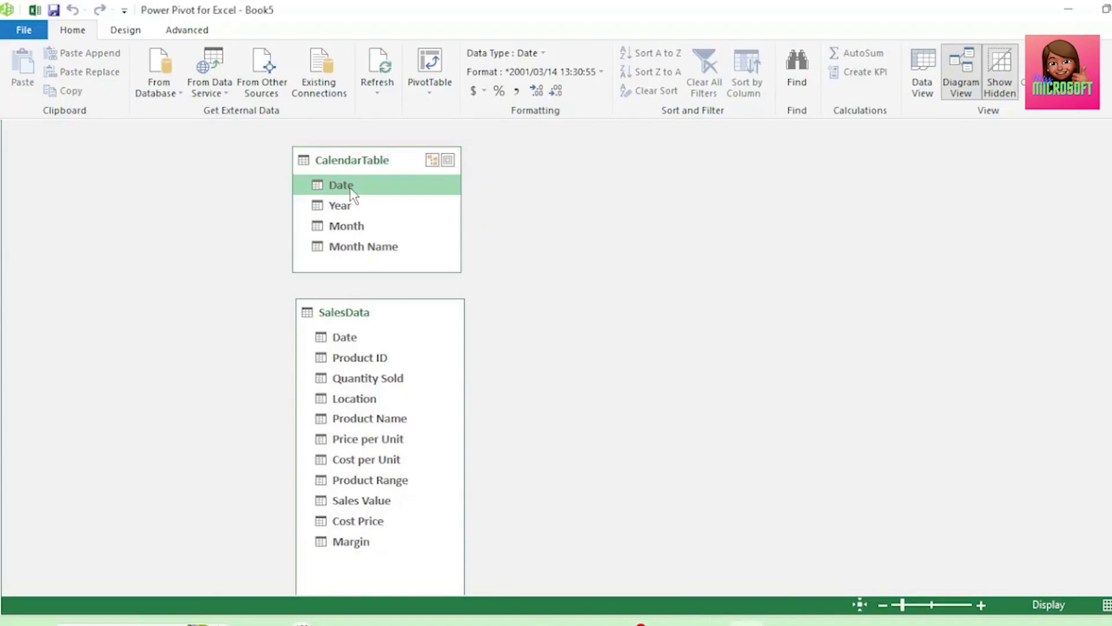
left_click_drag(350, 191, 358, 339)
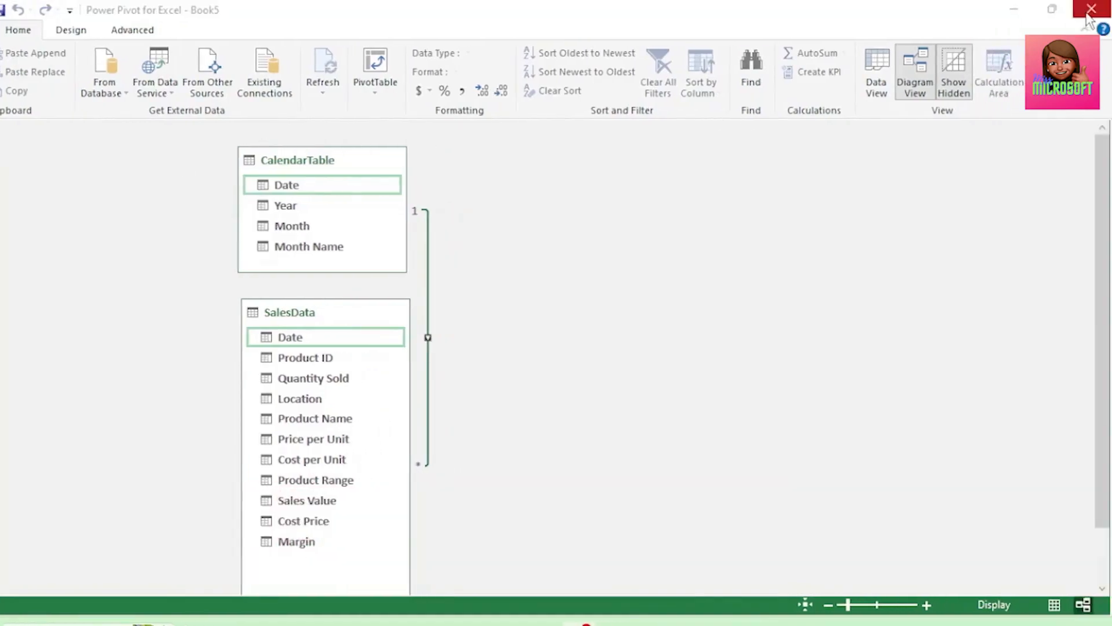
left_click(1090, 10)
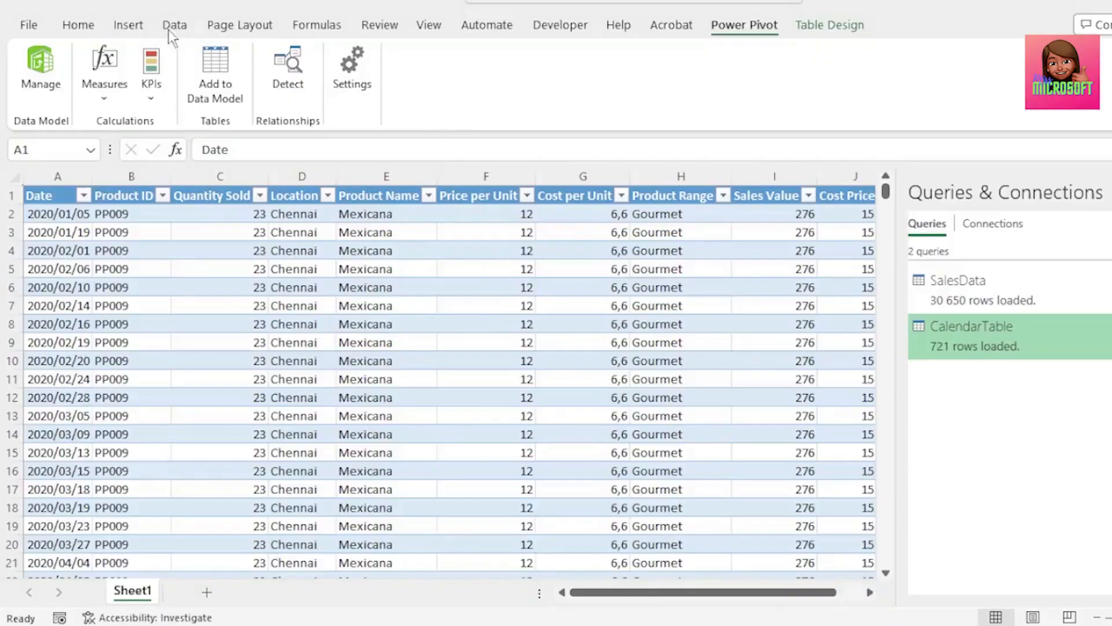
Insert a PivotTable from the Data Model on a new worksheet
left_click(141, 26)
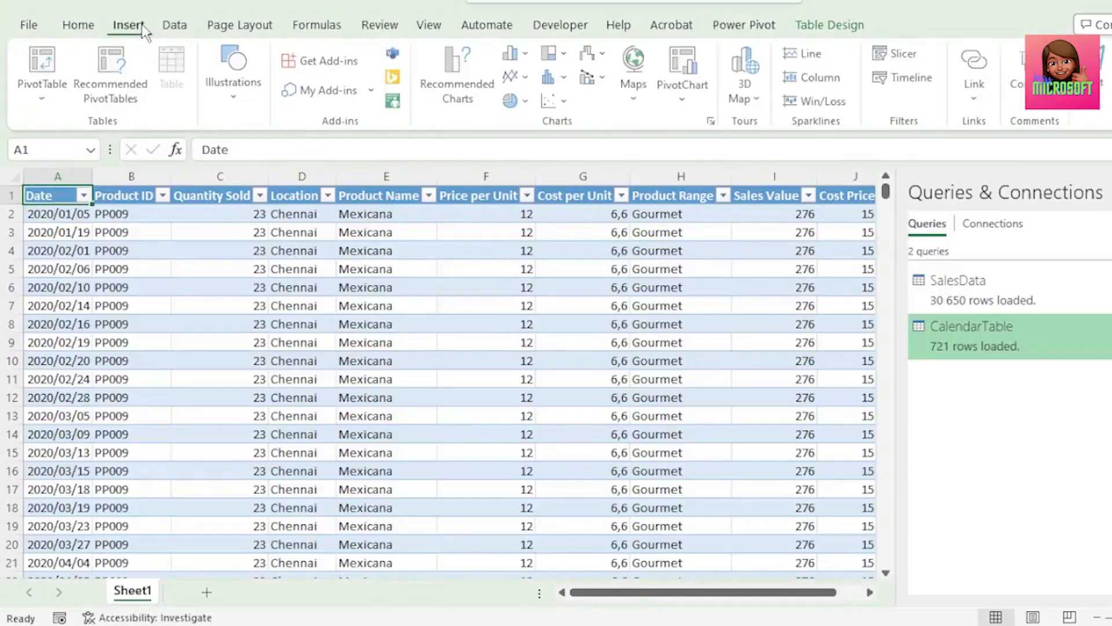
left_click(49, 98)
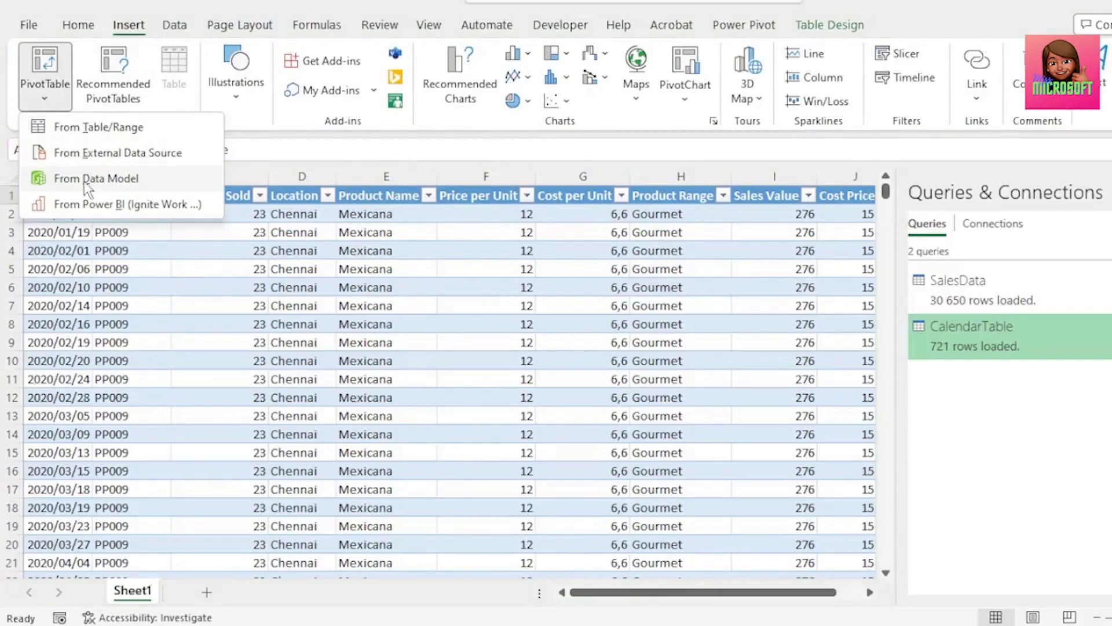
left_click(96, 179)
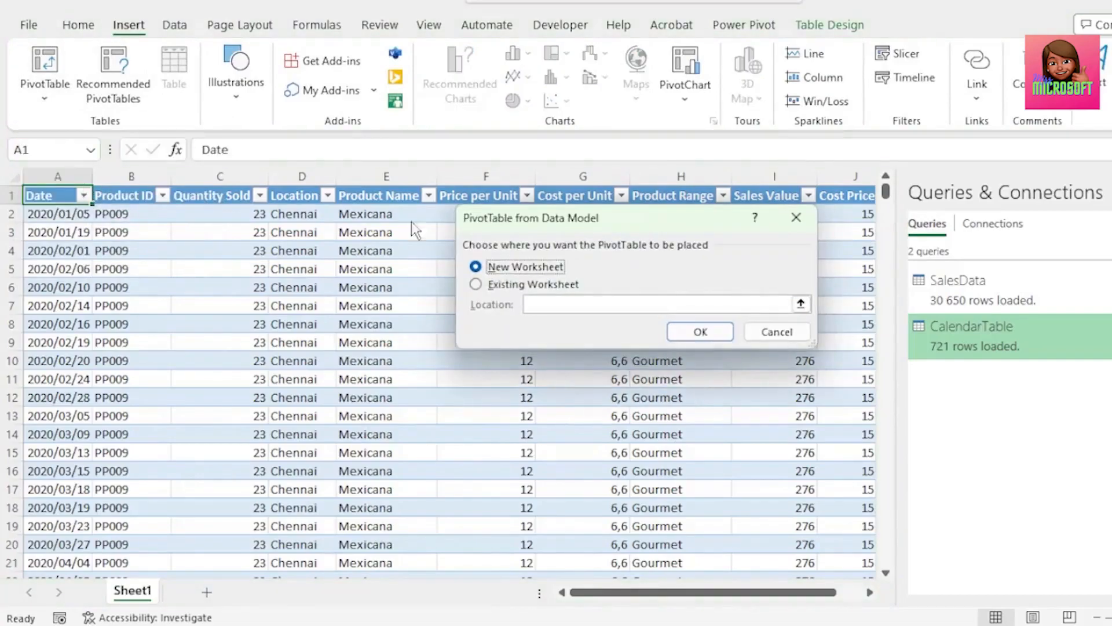
left_click(688, 331)
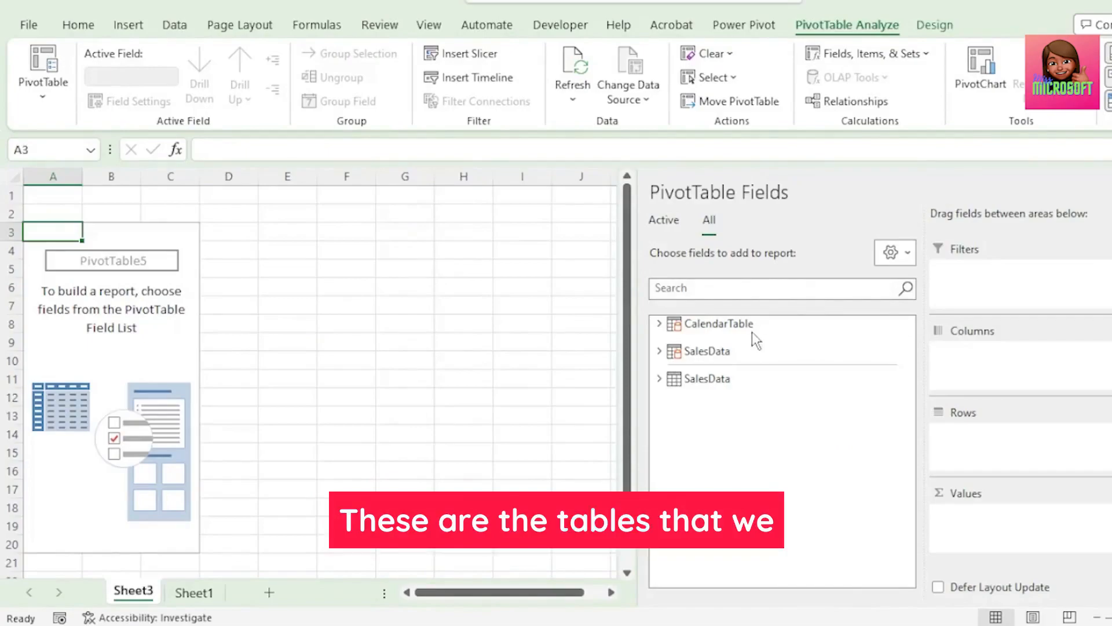
mouse_move(754, 352)
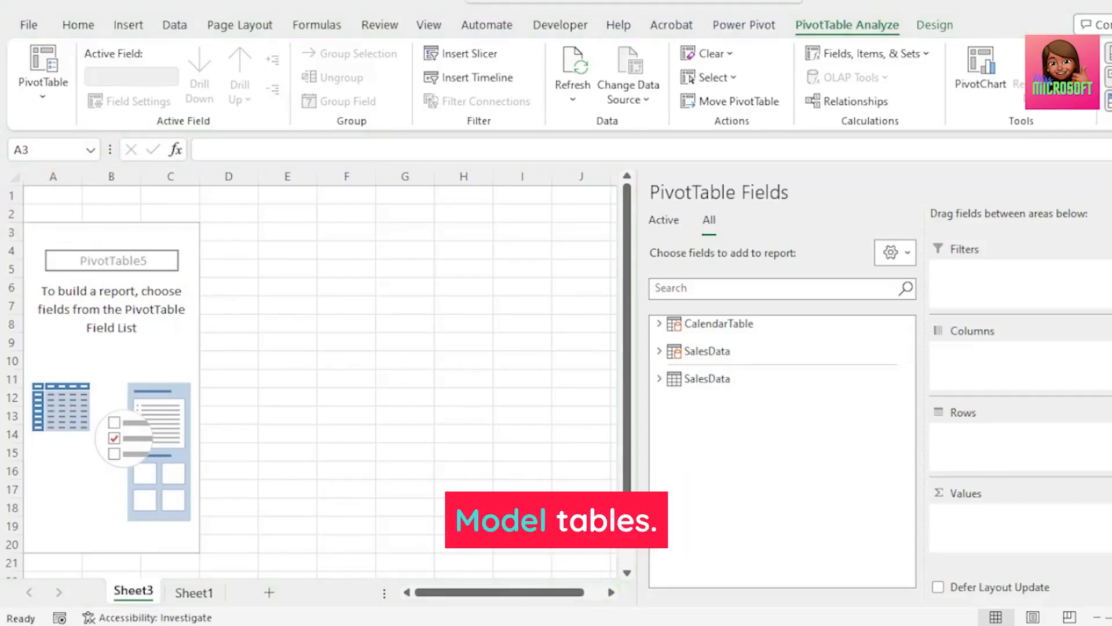
Place Product Name from the data model's SalesData table in the PivotTable rows, and Sales Value and Margin in the values
left_click(659, 350)
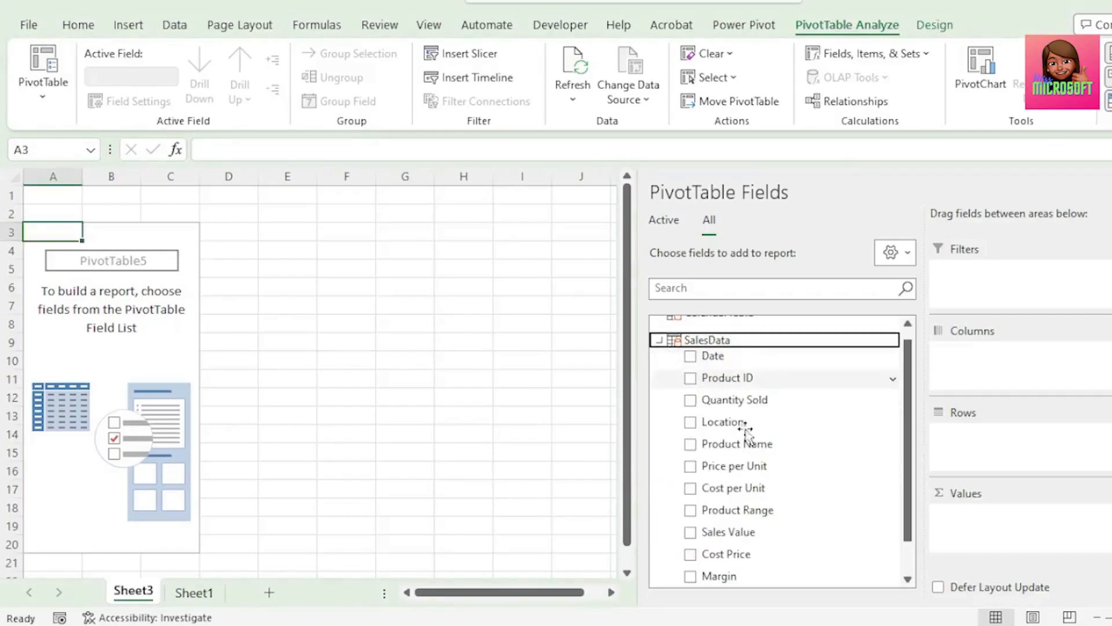
left_click_drag(753, 446, 987, 446)
left_click_drag(785, 531, 993, 520)
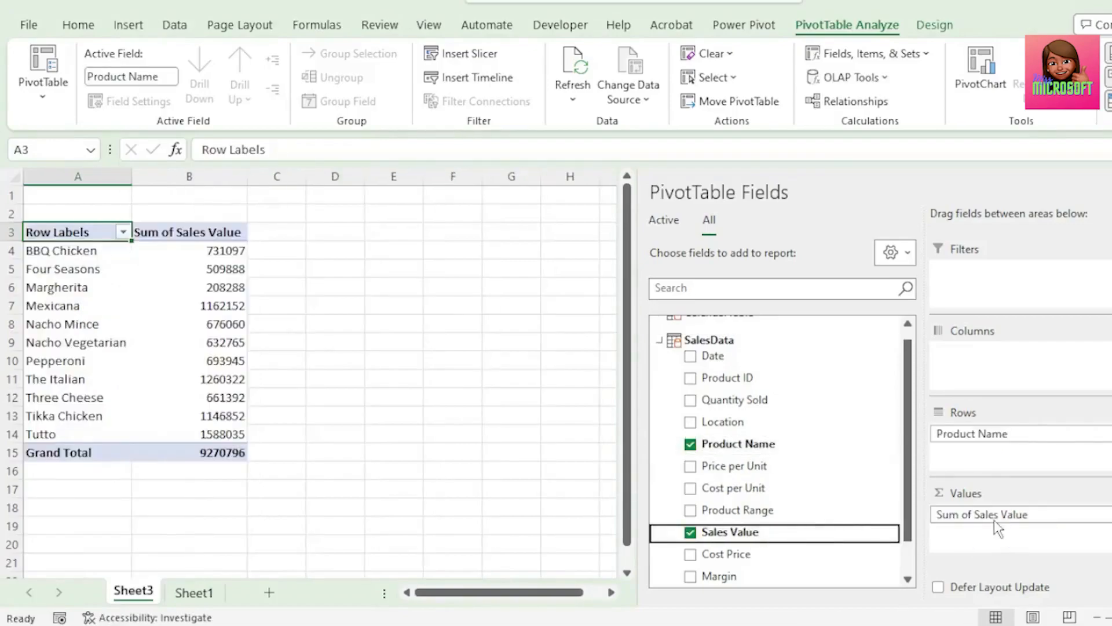
scroll(735, 534, "down", 1)
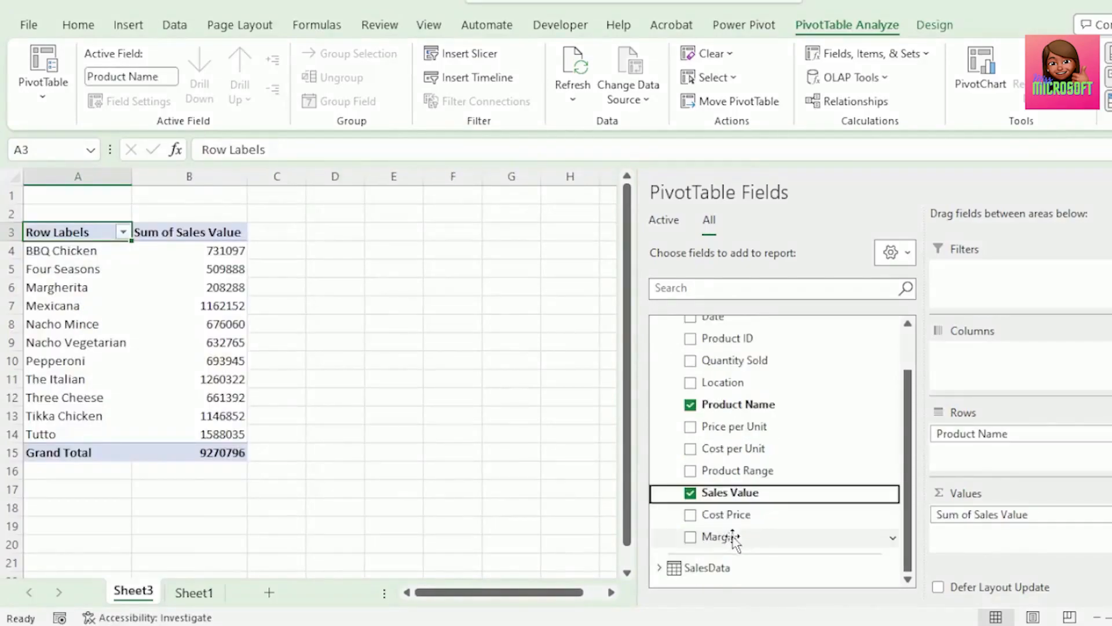
left_click_drag(734, 534, 958, 539)
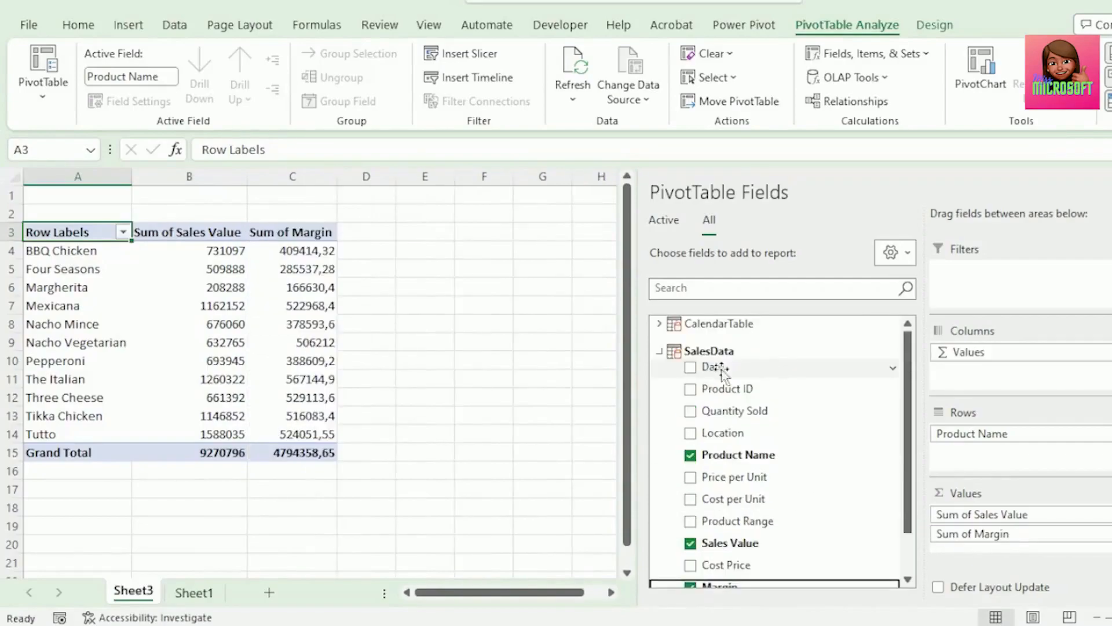
Add a slicer for the Year field of CalendarTable
left_click(659, 324)
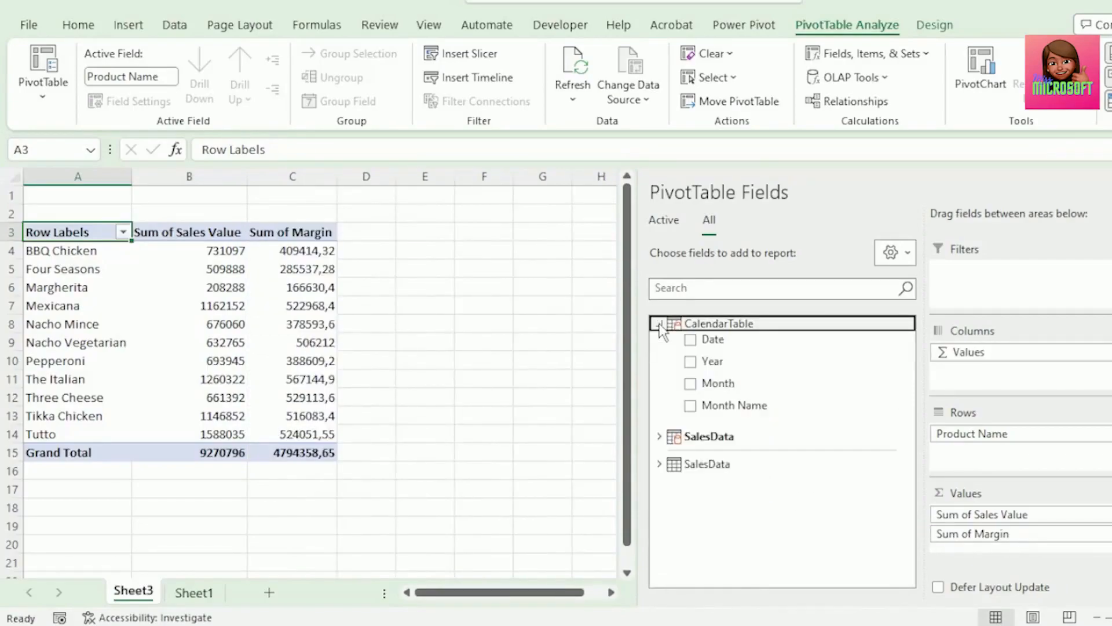
right_click(734, 363)
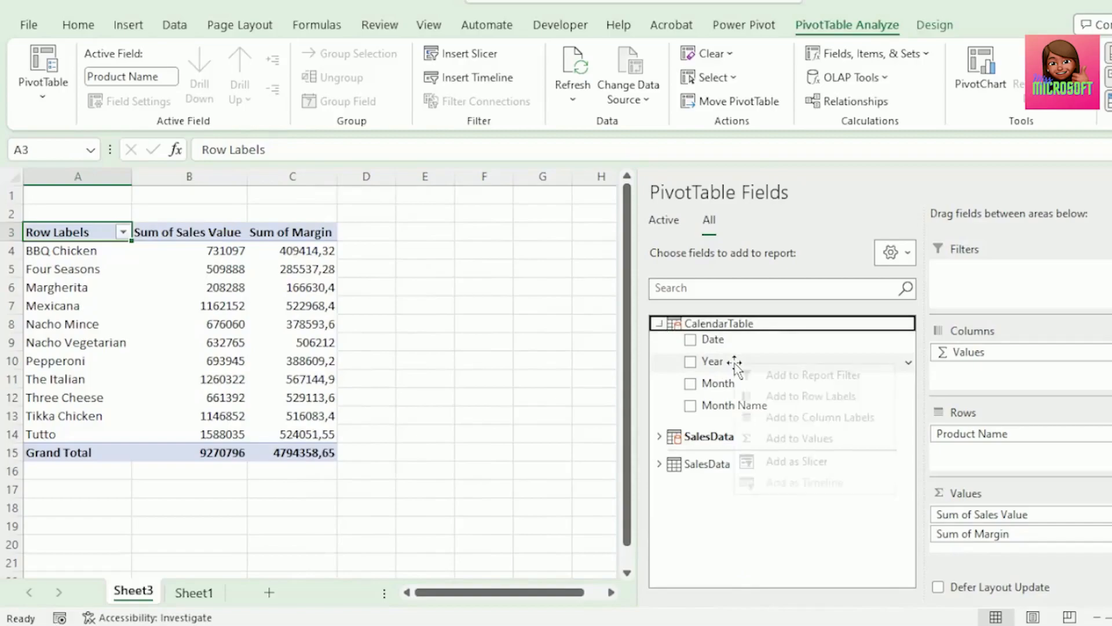
left_click(796, 464)
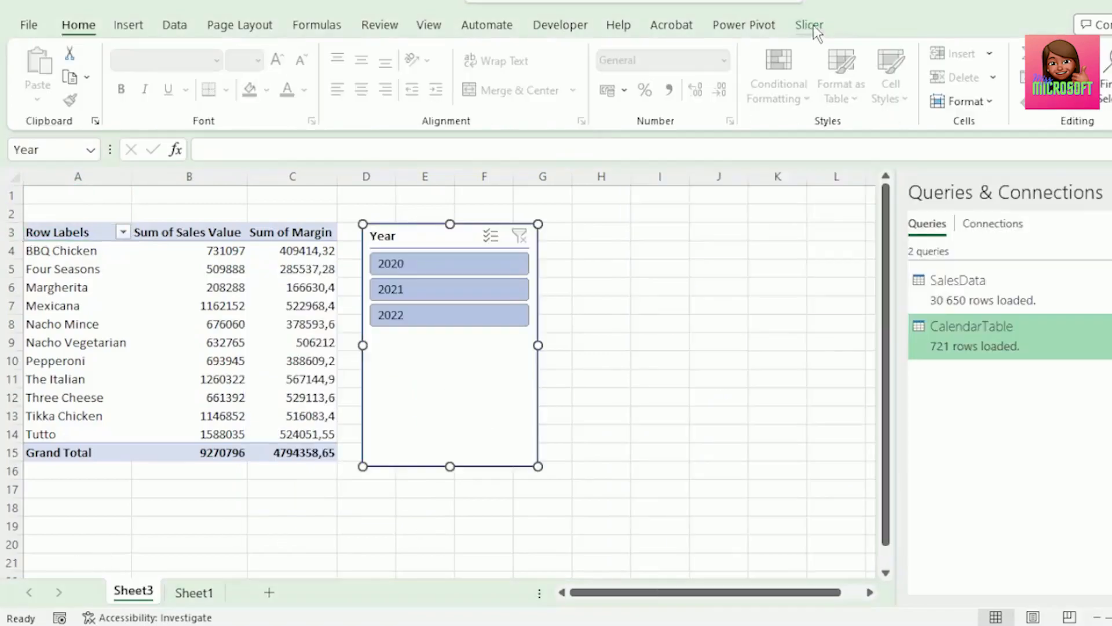
Lay out the Year slicer in three columns, hide its header and reduce its height to fit the single row of years
left_click(809, 25)
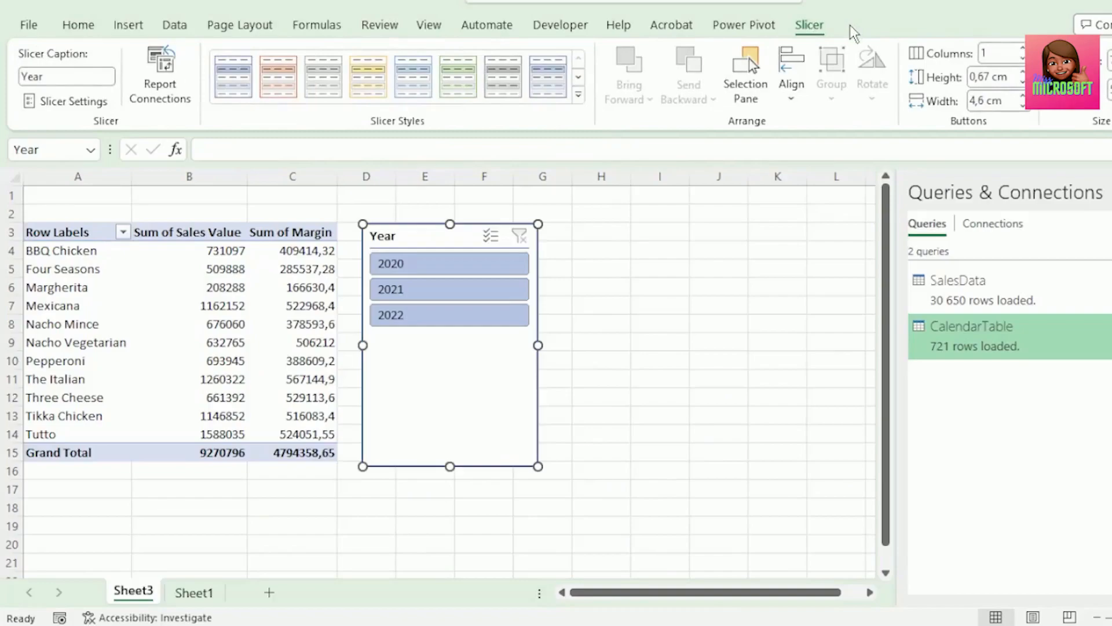
left_click(1022, 49)
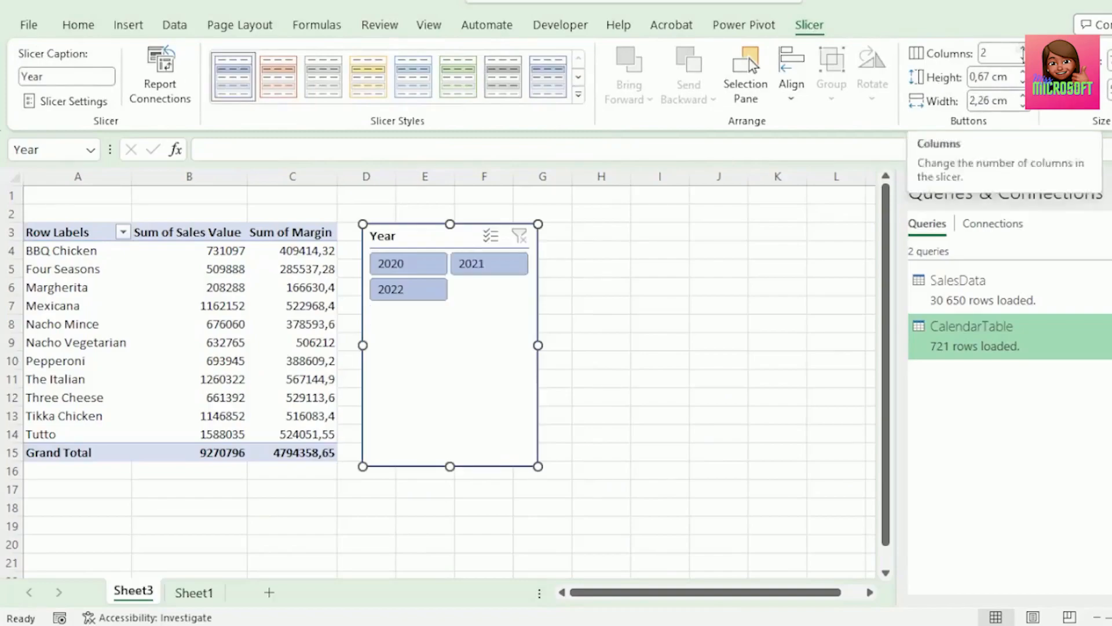
left_click(1023, 49)
left_click(65, 101)
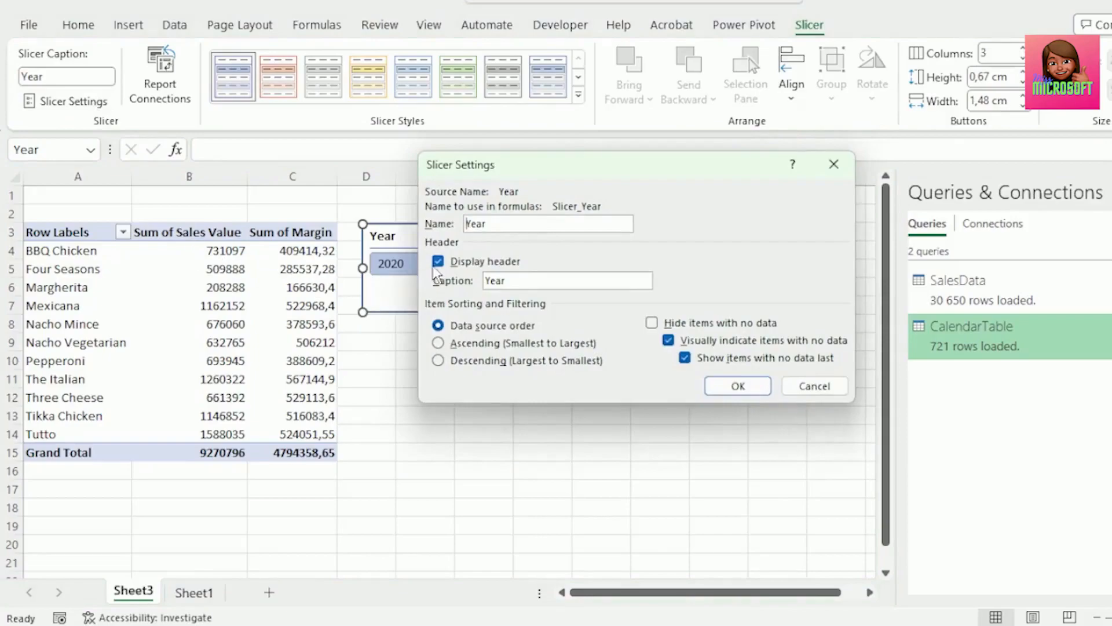
left_click(738, 385)
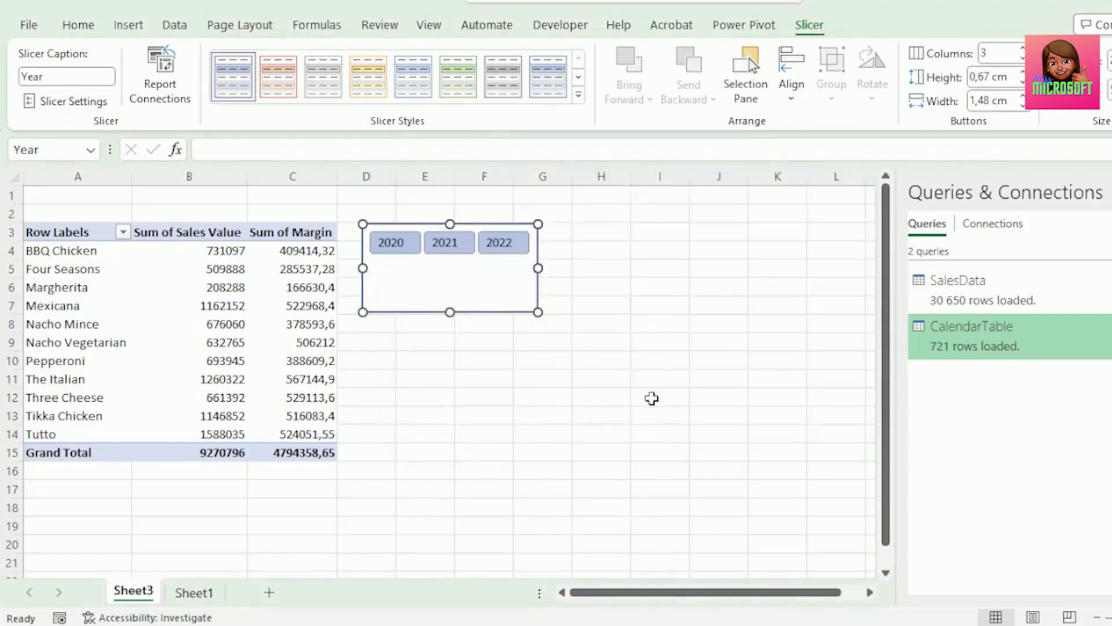
left_click_drag(450, 312, 448, 273)
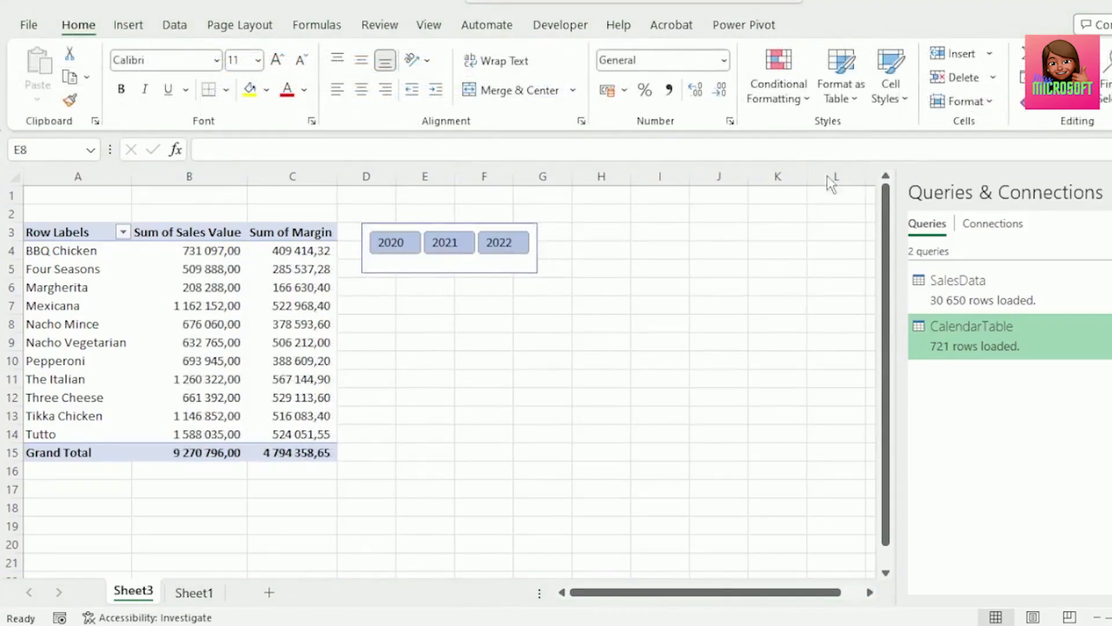
Add a slicer for CalendarTable's Month Name field and place it below the Year slicer
left_click(174, 320)
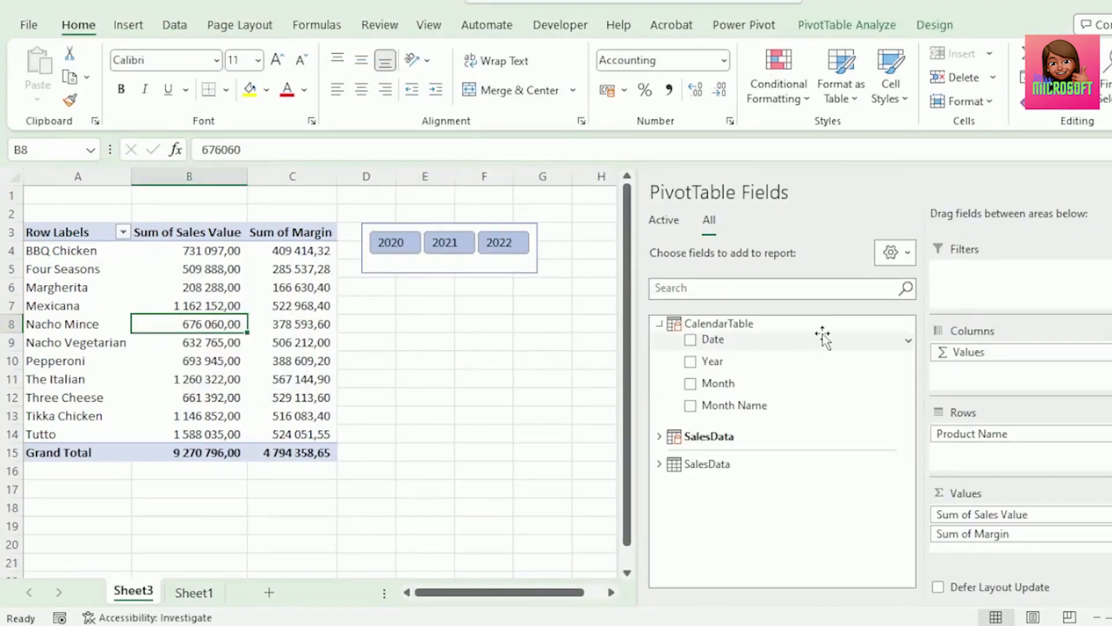
left_click(789, 407)
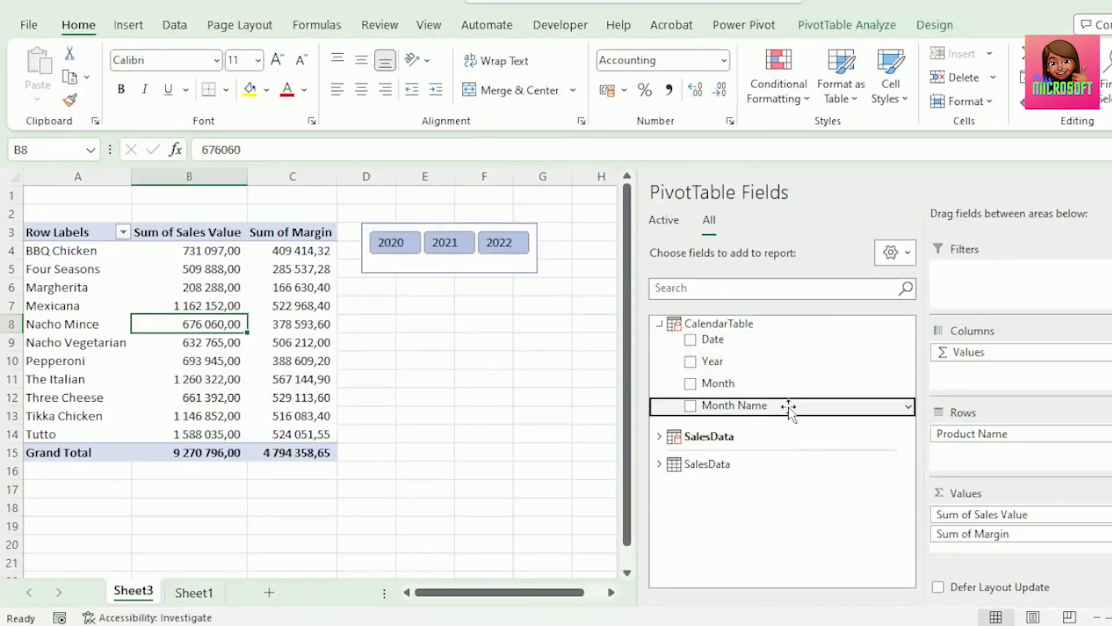
right_click(789, 406)
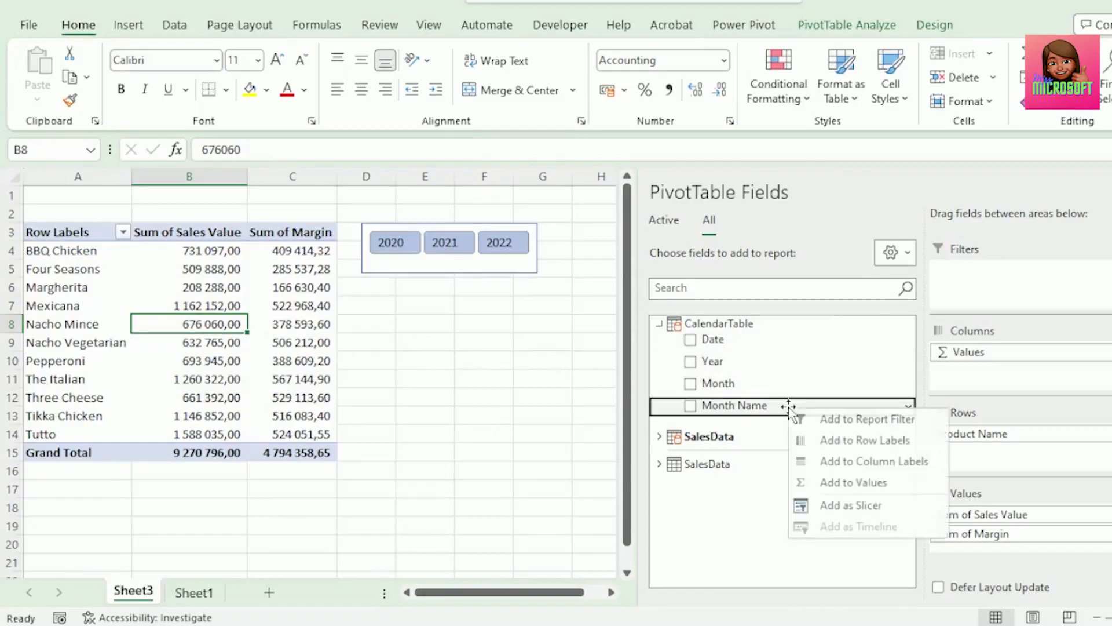
left_click(850, 505)
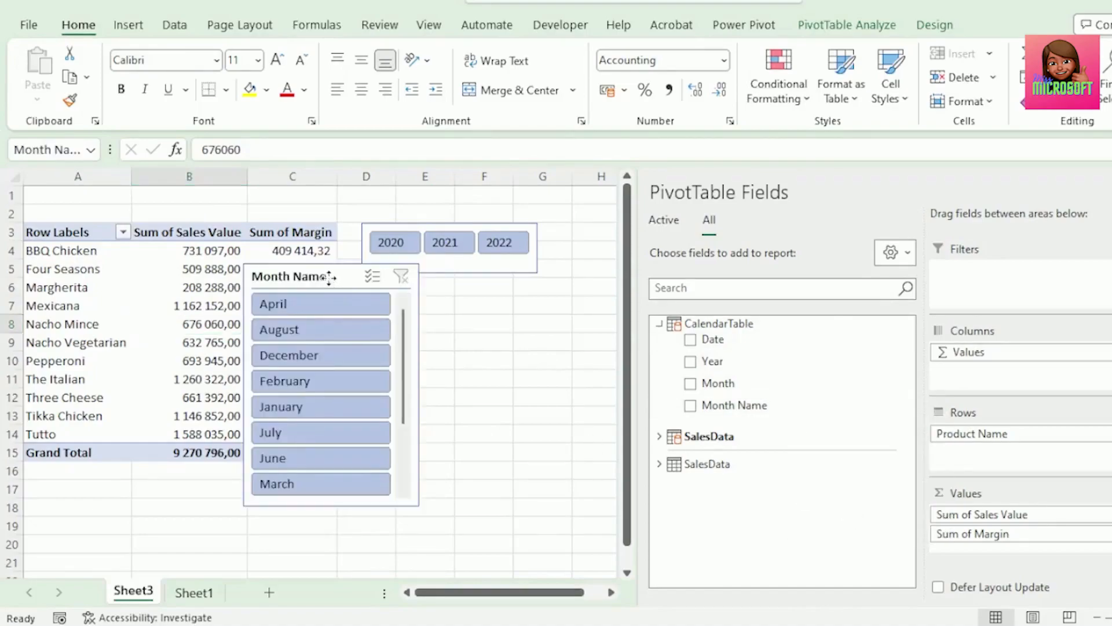
left_click_drag(331, 278, 449, 299)
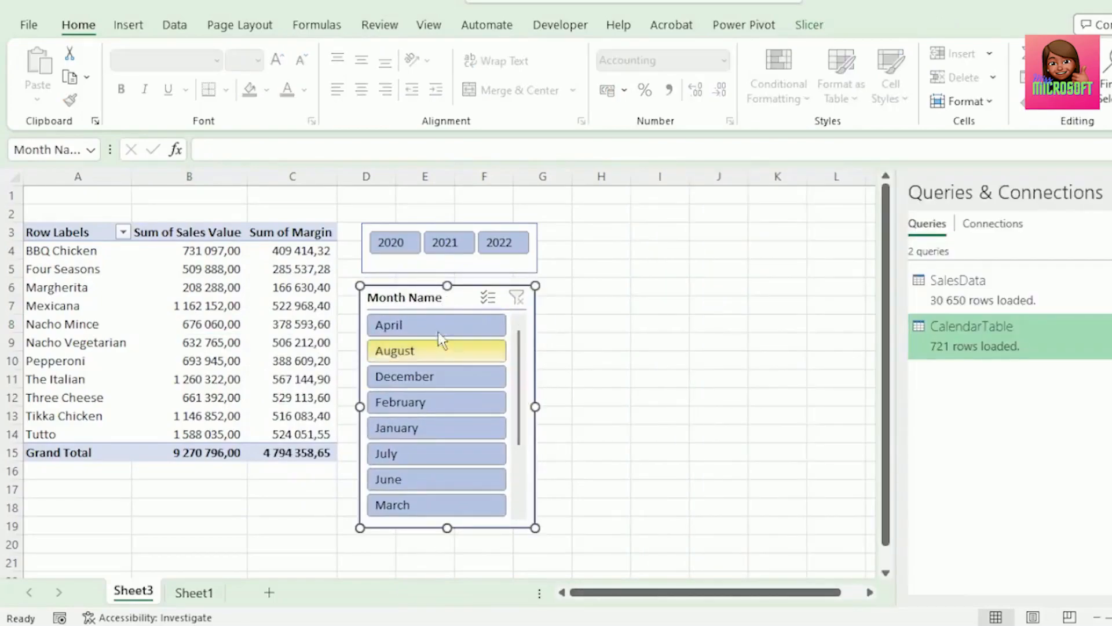
left_click_drag(517, 383, 522, 337)
Sort CalendarTable's Month Name column by the Month column in the Power Pivot data model
left_click(743, 26)
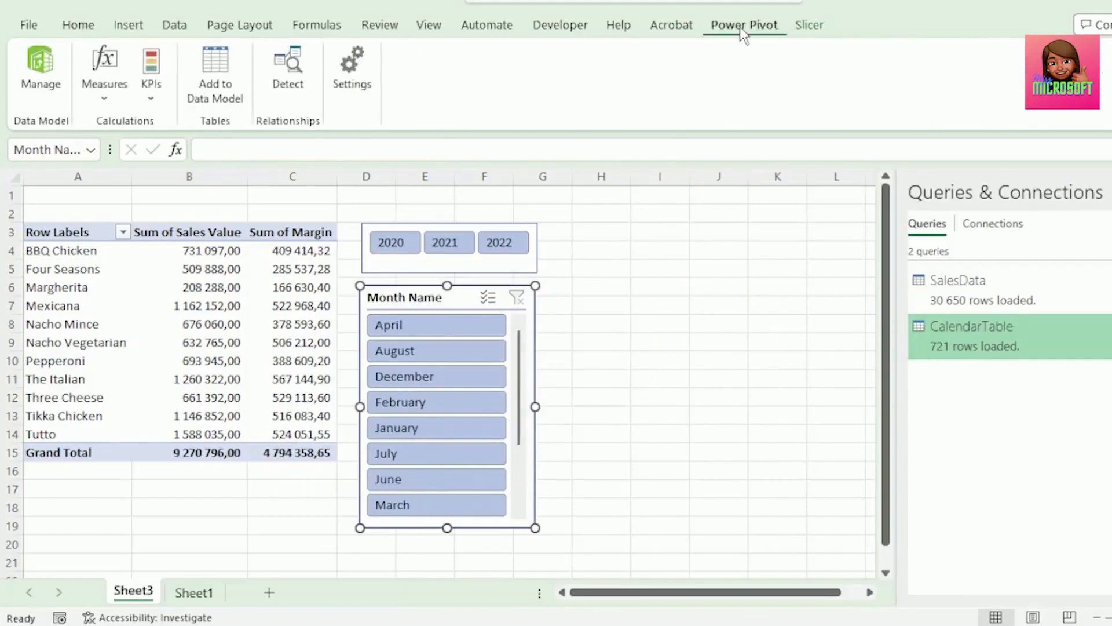
left_click(40, 70)
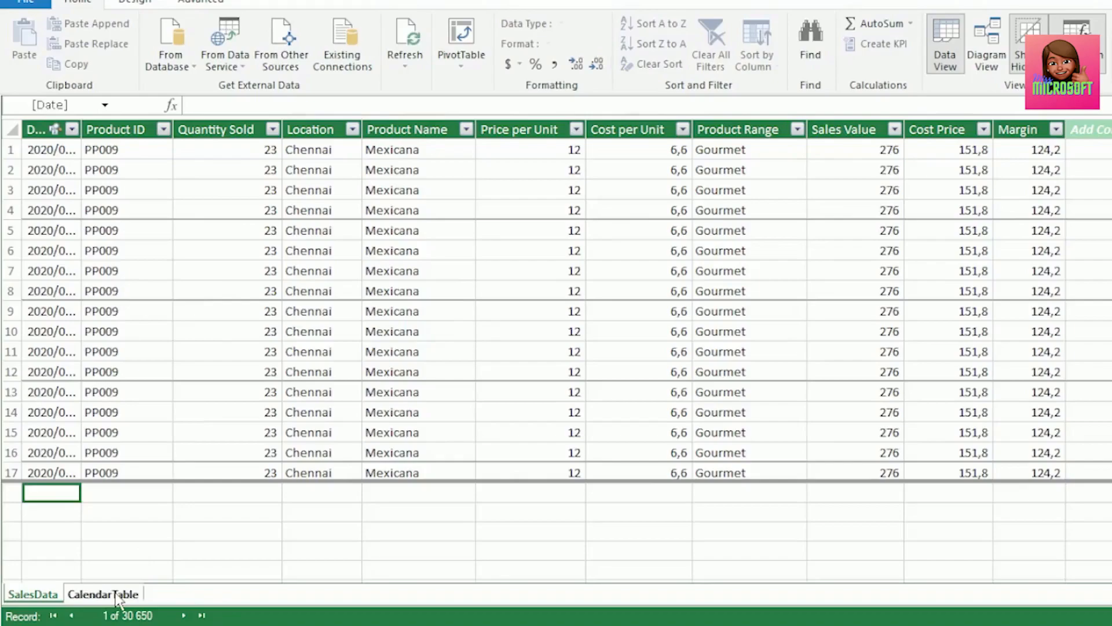
left_click(103, 594)
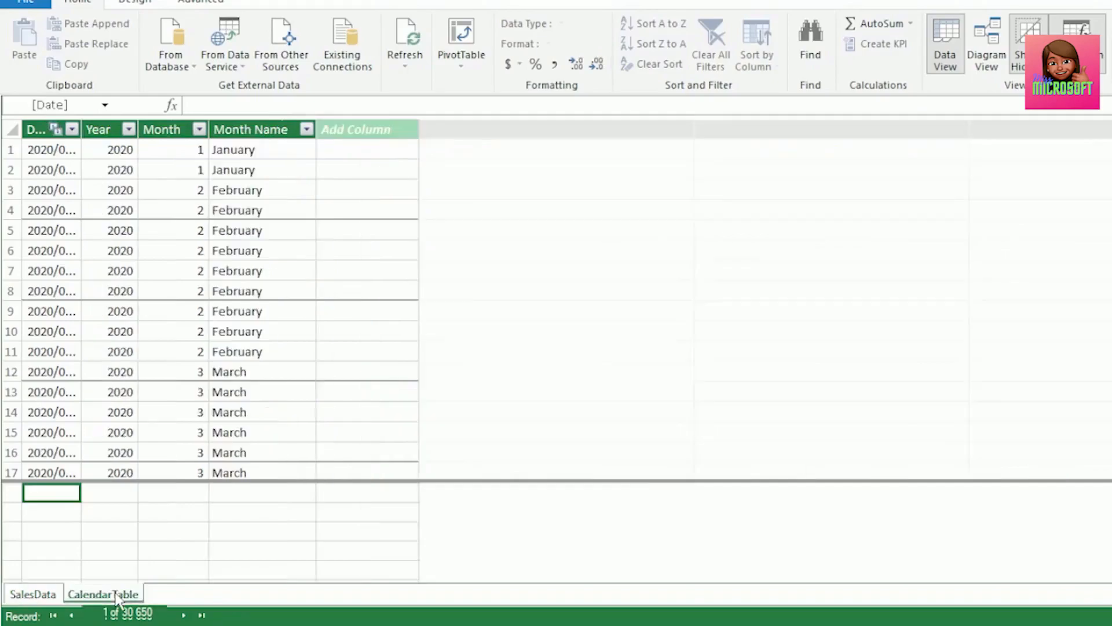
left_click(248, 130)
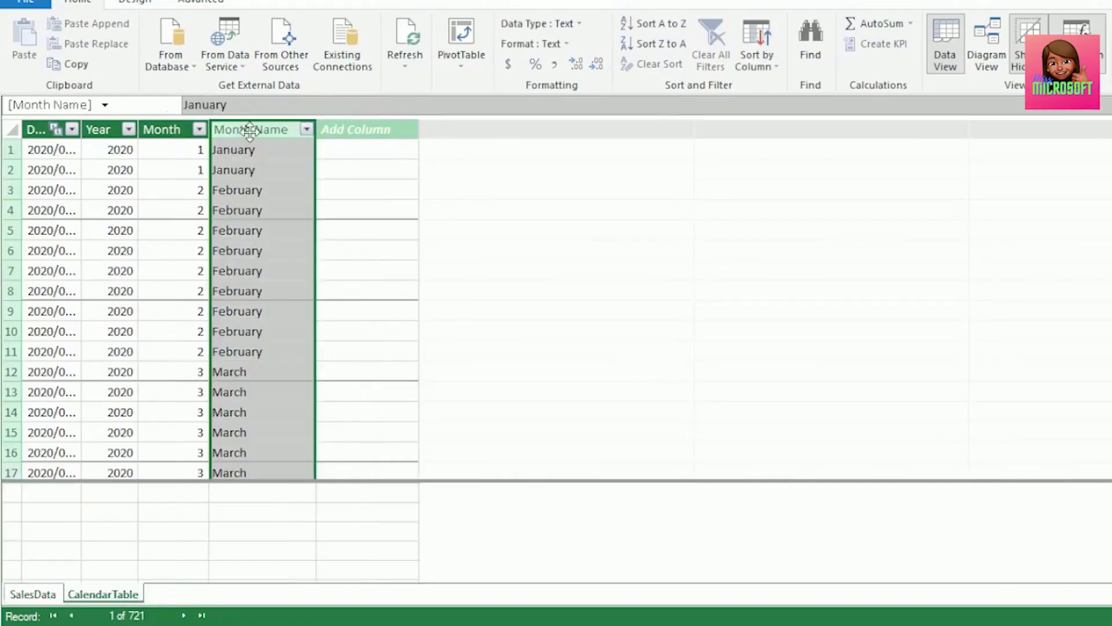
left_click(756, 67)
left_click(794, 87)
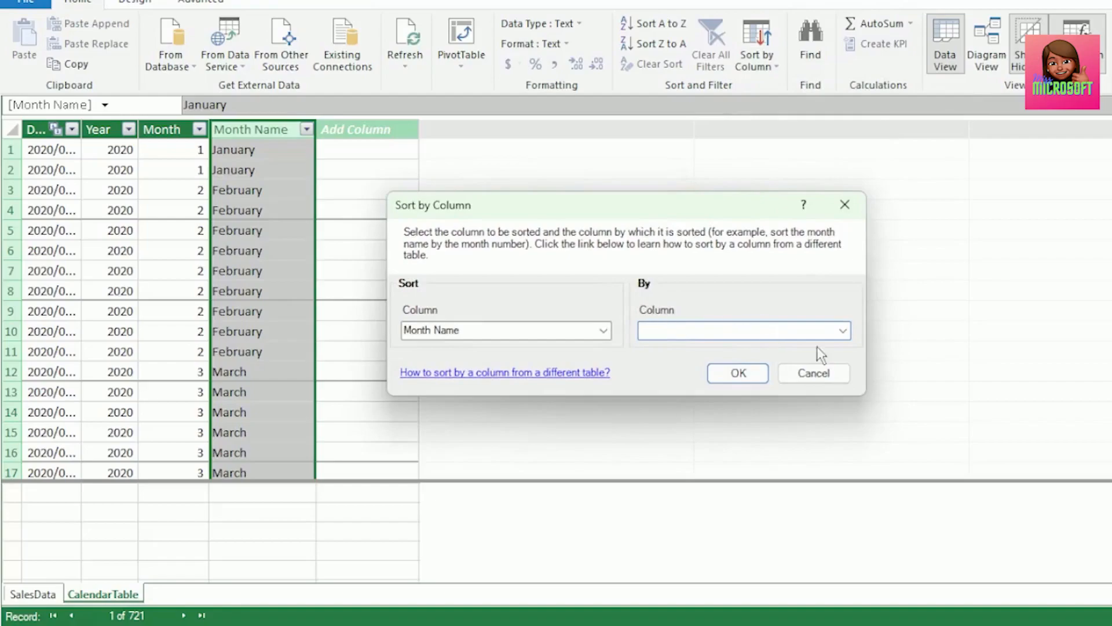
left_click(842, 330)
left_click(752, 374)
key("Return")
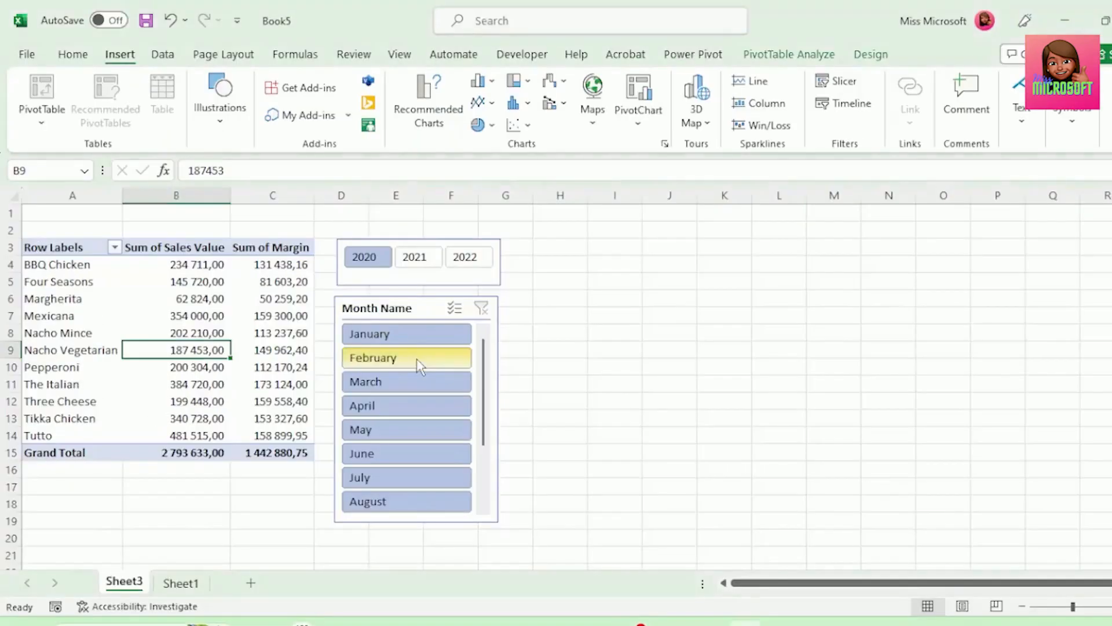
Filter the PivotTable with the slicers to March of 2021
left_click(409, 358)
left_click(420, 383)
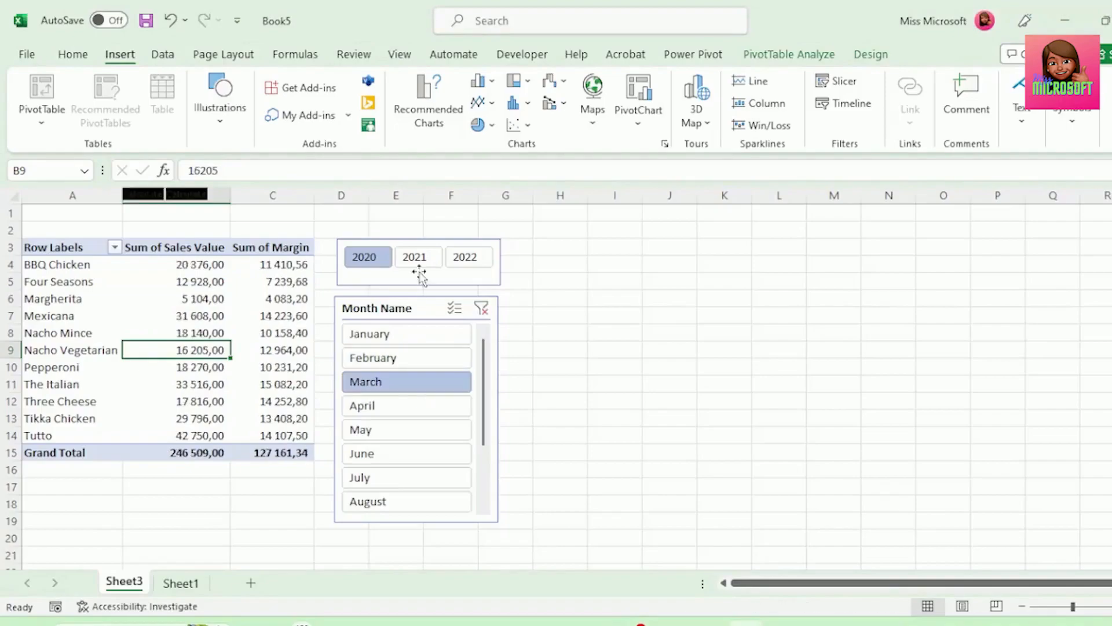
left_click(414, 258)
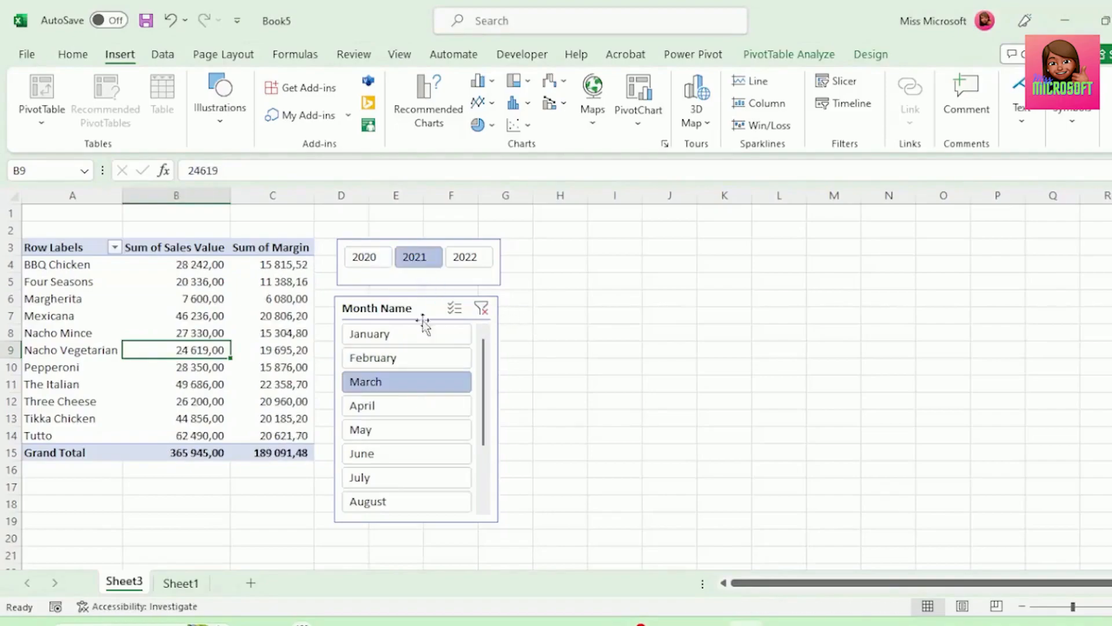
Insert a Clustered Bar PivotChart from the PivotTable and move it beside the slicers
left_click(430, 105)
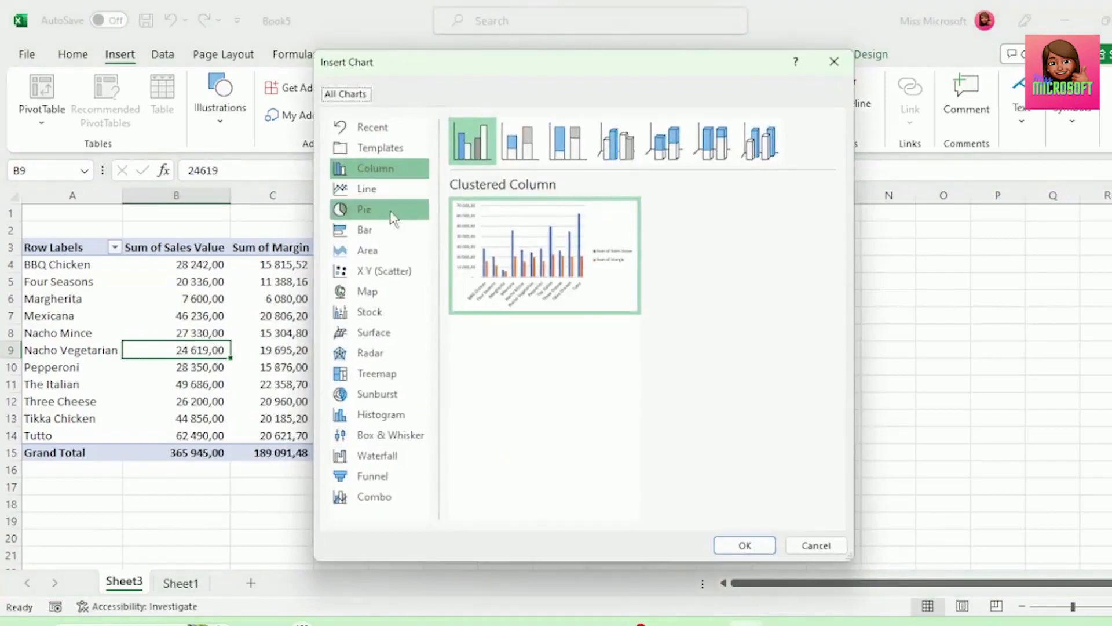
left_click(389, 229)
left_click(738, 544)
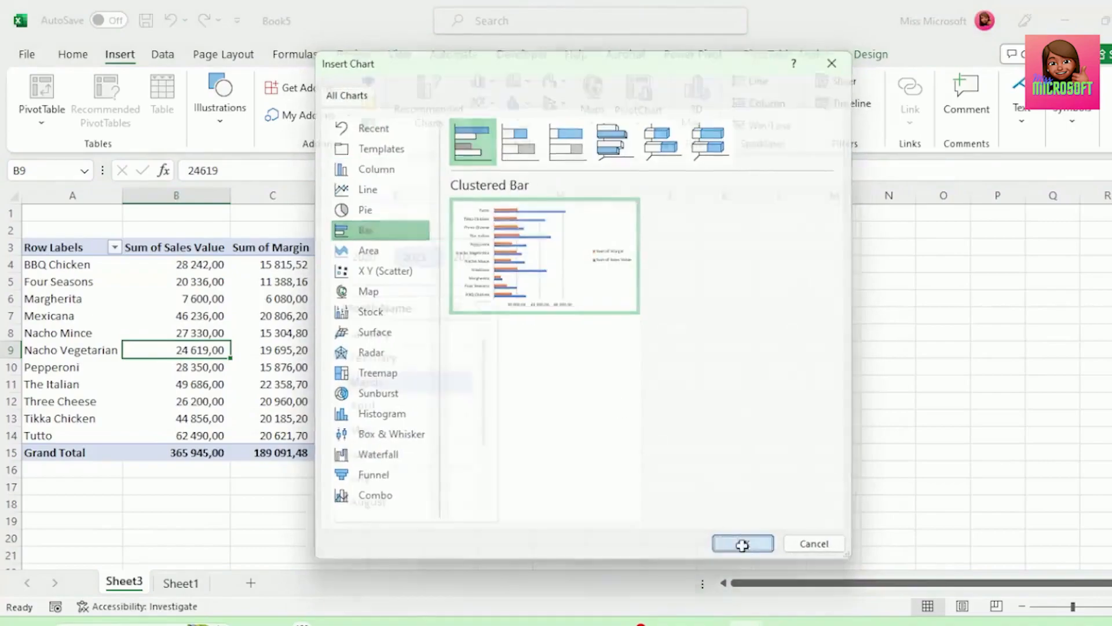
left_click_drag(635, 273, 785, 253)
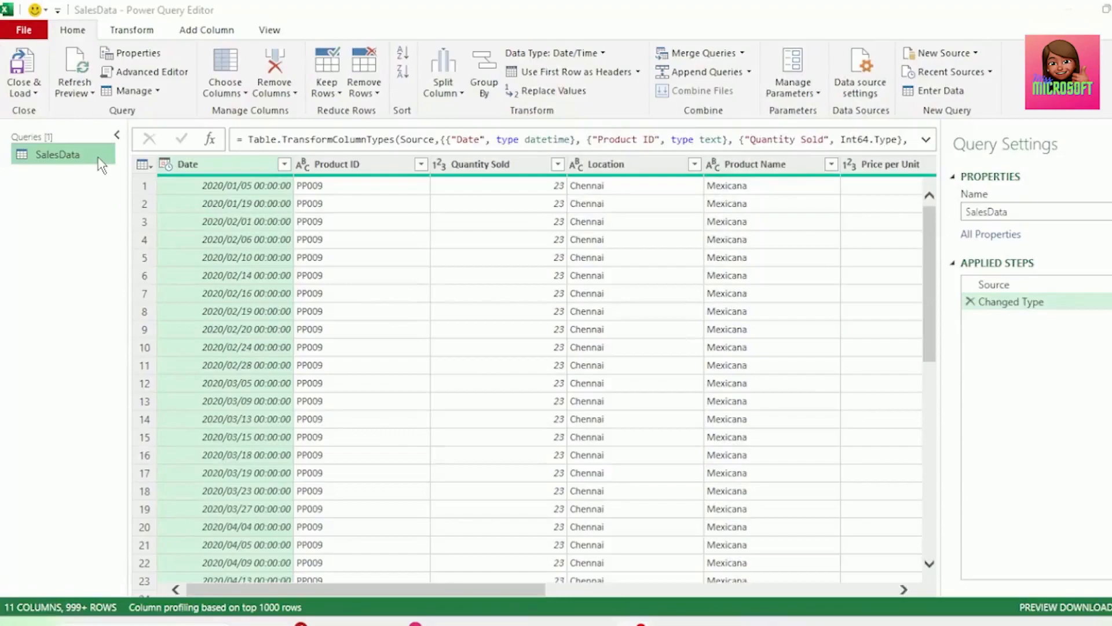
Load the SalesData query of Practice Example 2 as a connection only and add it to the Data Model
left_click(31, 96)
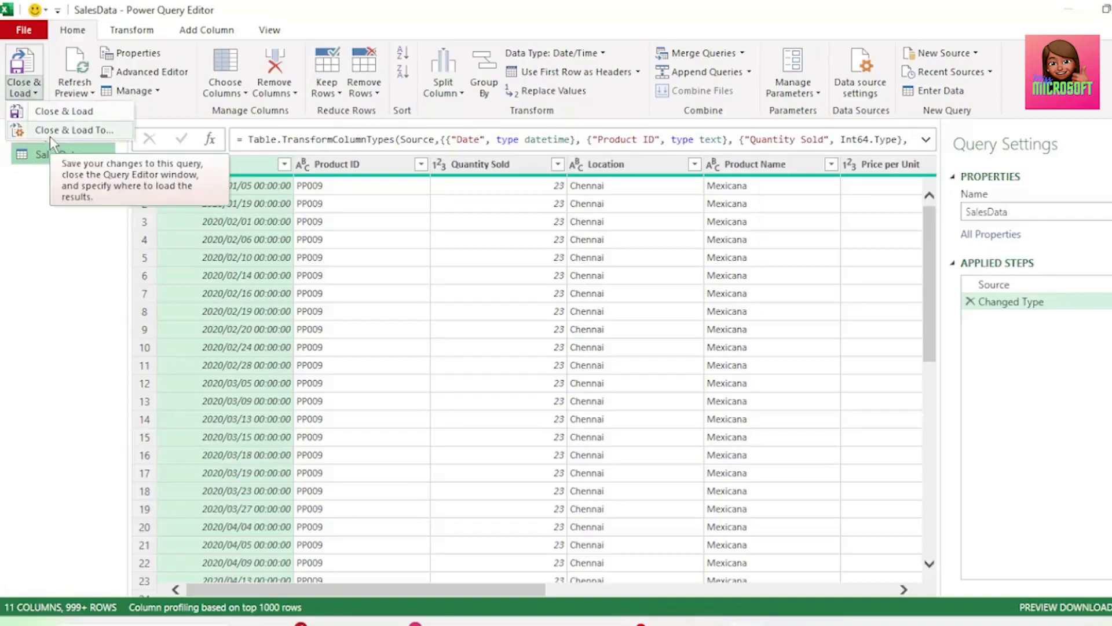
left_click(50, 130)
left_click(391, 332)
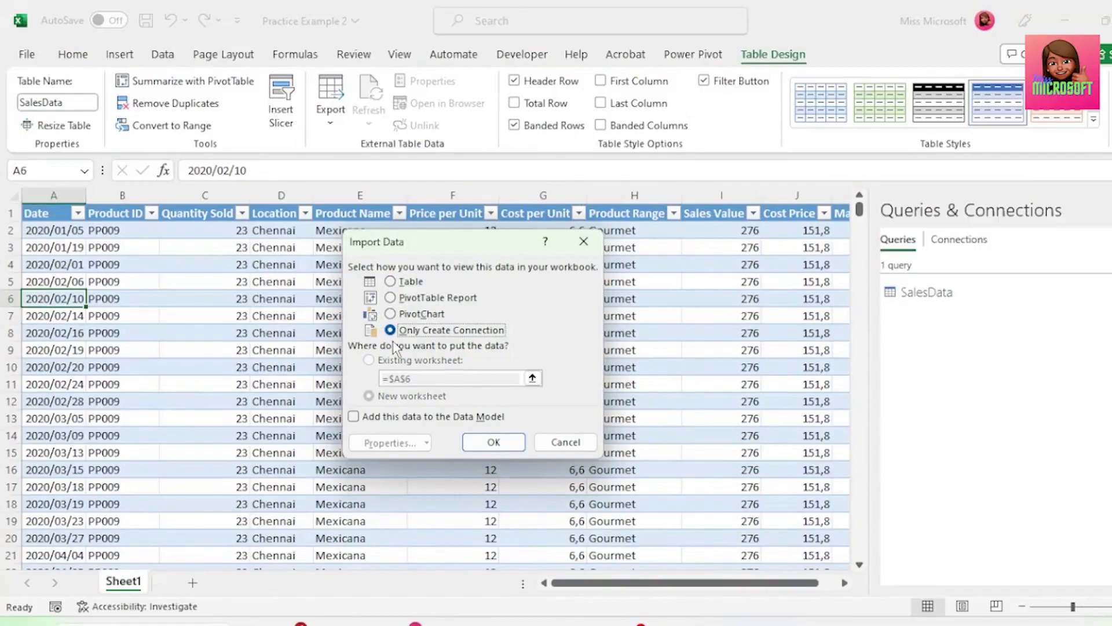
left_click(353, 417)
left_click(481, 444)
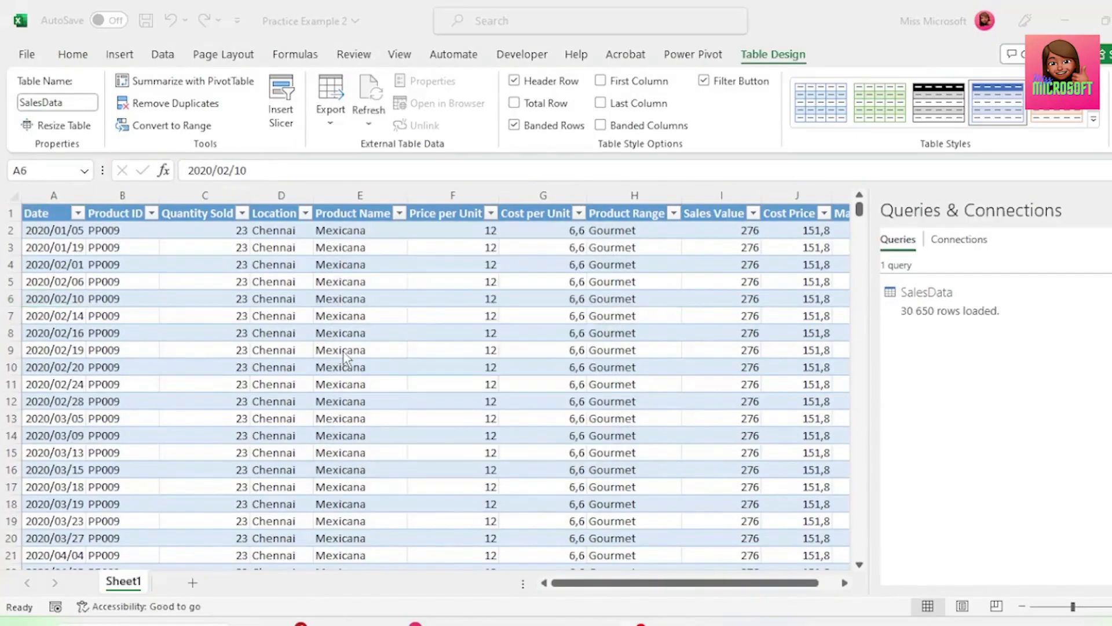
Create a new date table in the Power Pivot data model
left_click(680, 59)
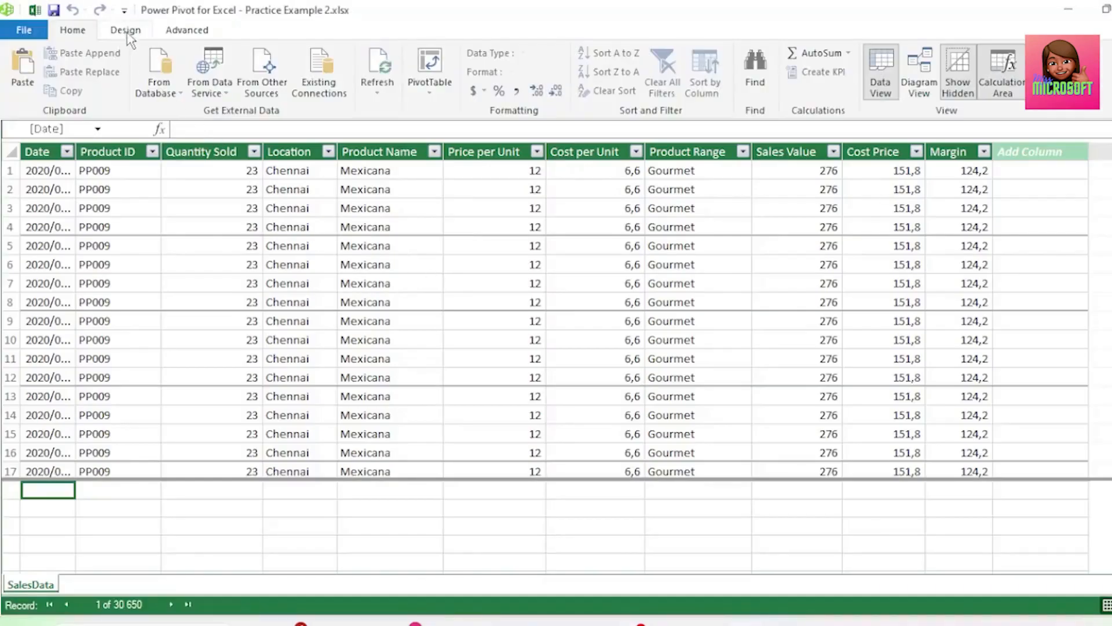
left_click(127, 33)
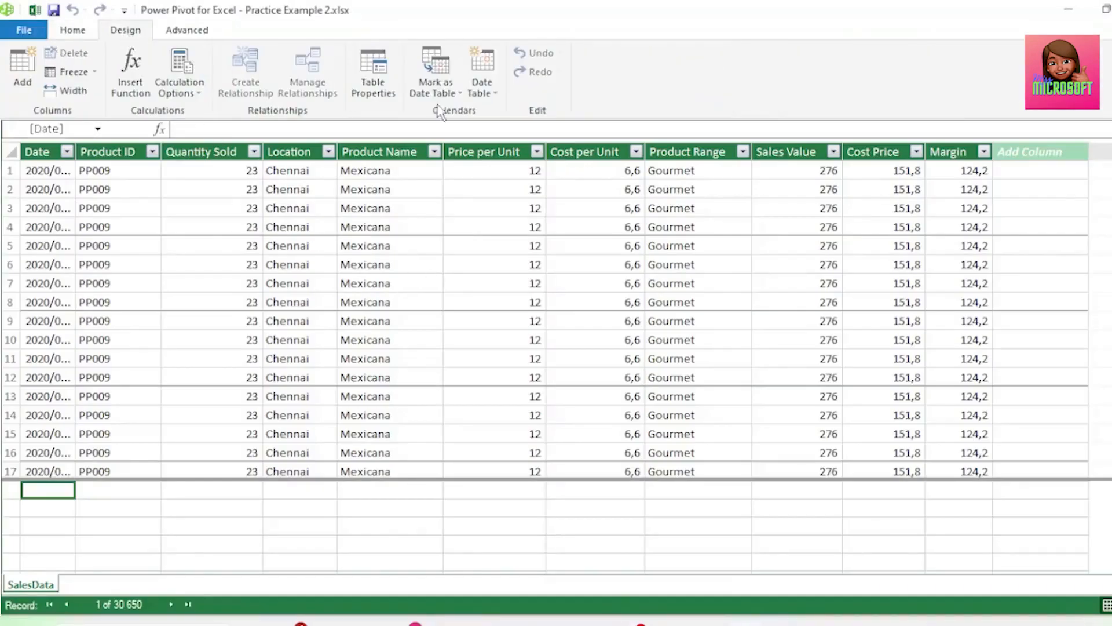
left_click(492, 100)
left_click(502, 110)
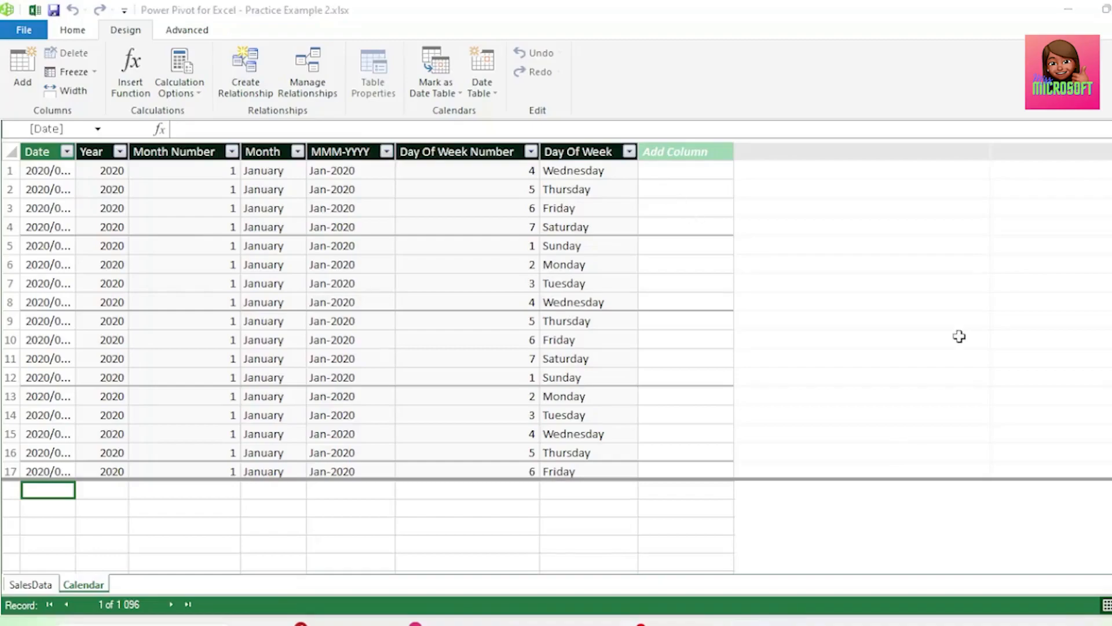
Add a new column named MMM'YY to the Calendar table after Day Of Week
double_click(708, 152)
type("MMM")
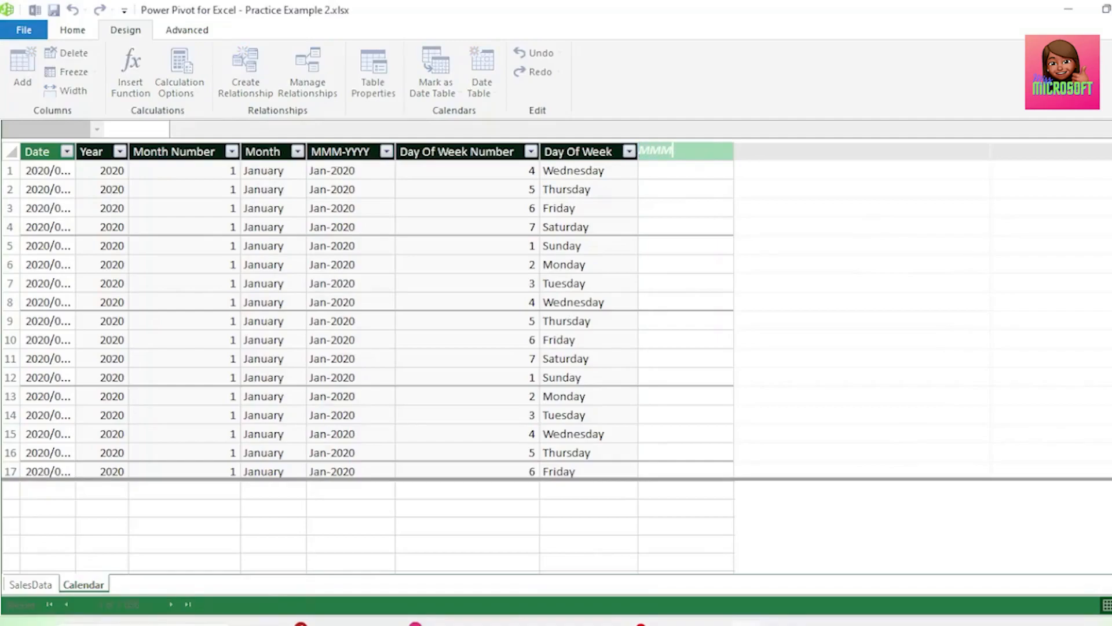
type("'YY")
key("Return")
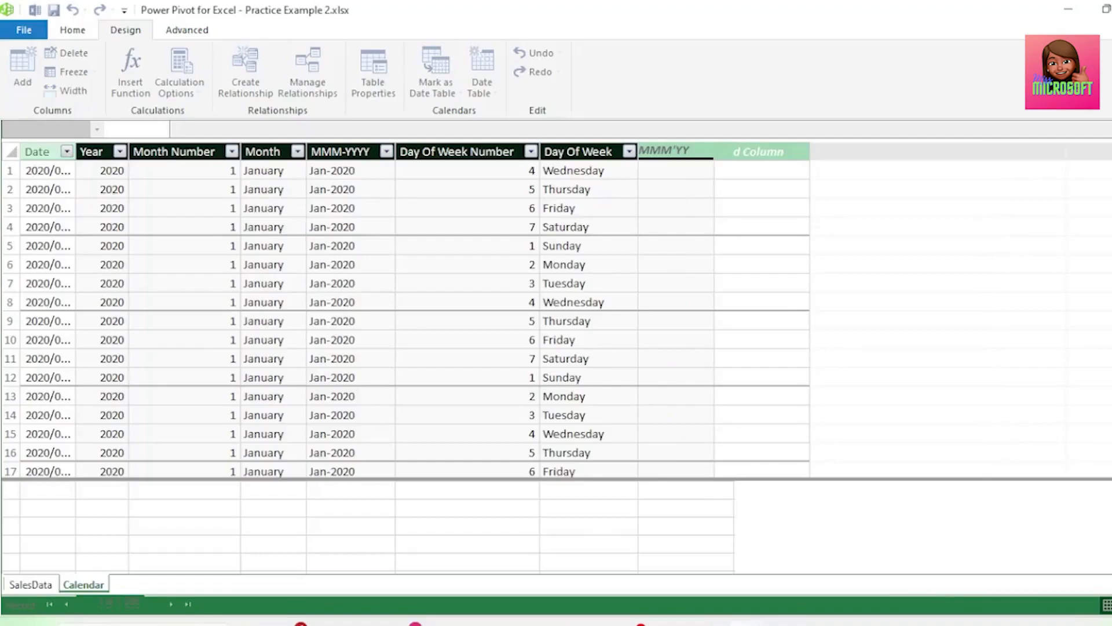
Fill the MMM'YY column with the formula =FORMAT('Calendar'[Date],"MMM" & "'YY")
type("FORMAT(D")
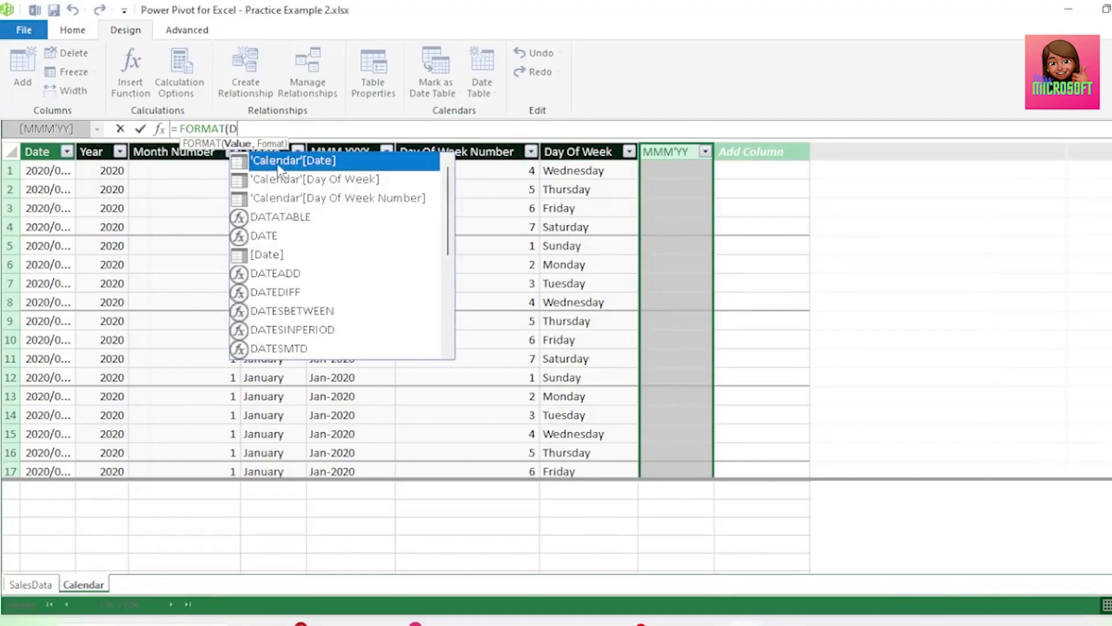
double_click(277, 162)
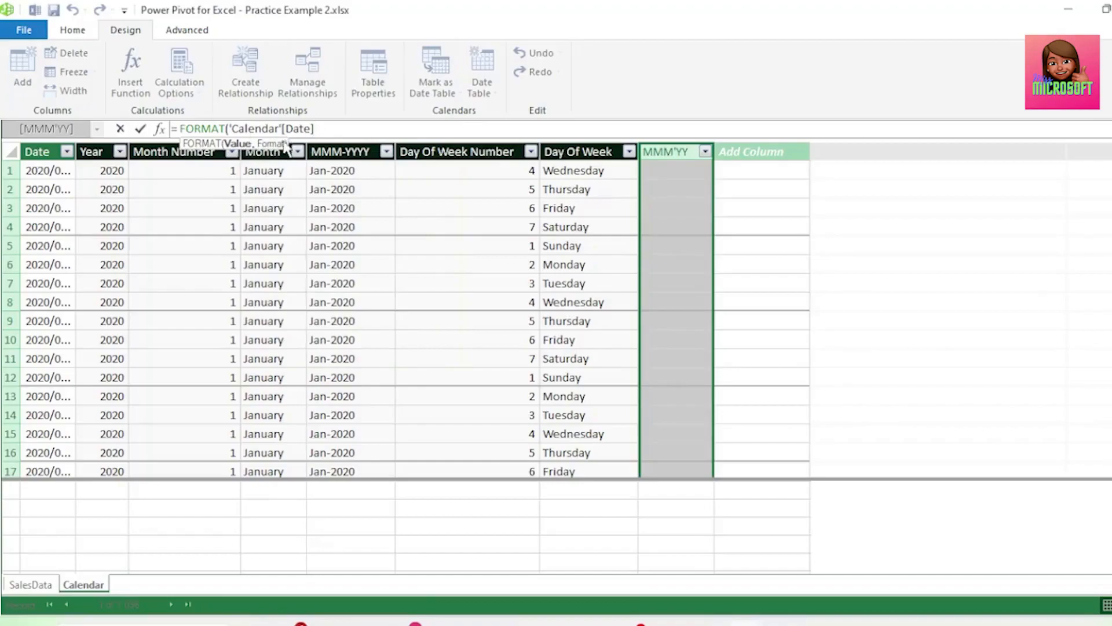
type(",\"MMM\" &")
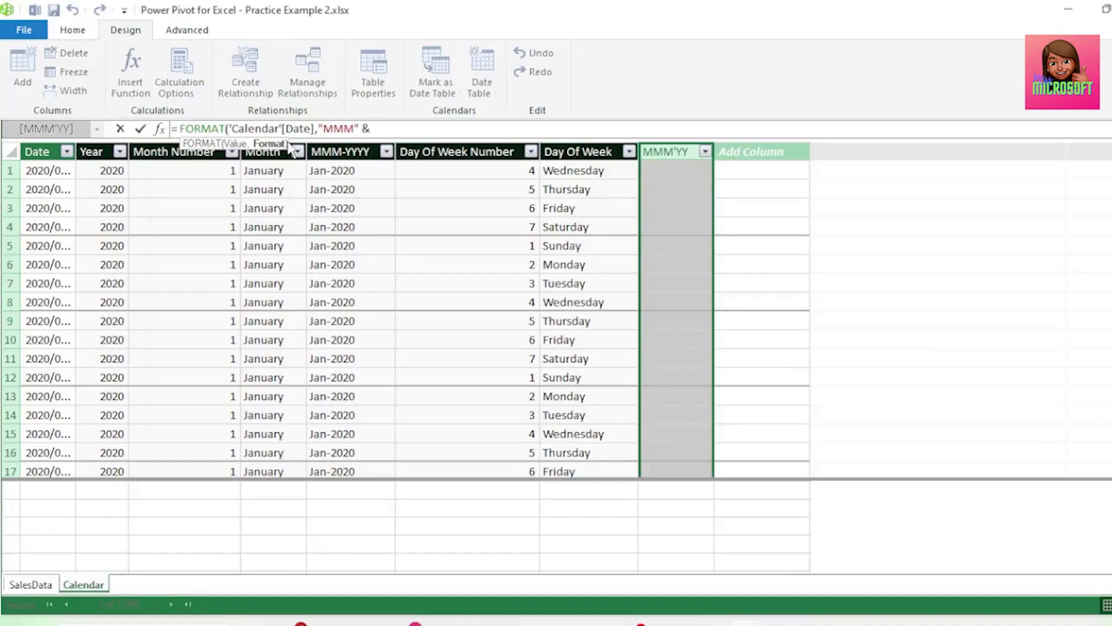
type(" \"'YY\")")
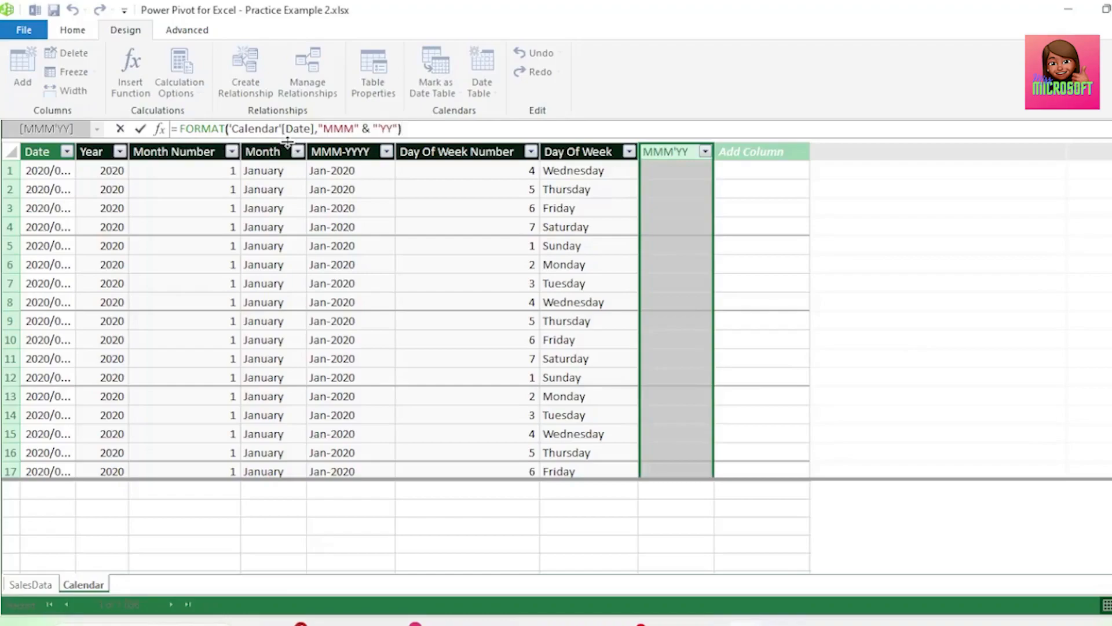
key("Return")
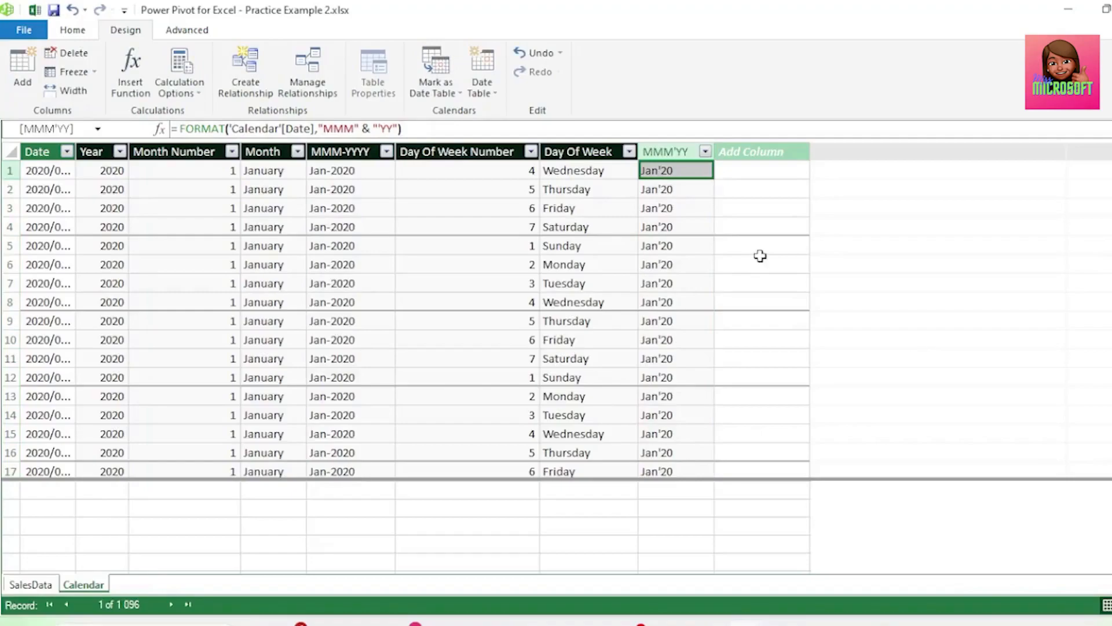
Relate the Date field of Calendar to the Date field of SalesData in Diagram View
left_click(74, 32)
left_click(929, 93)
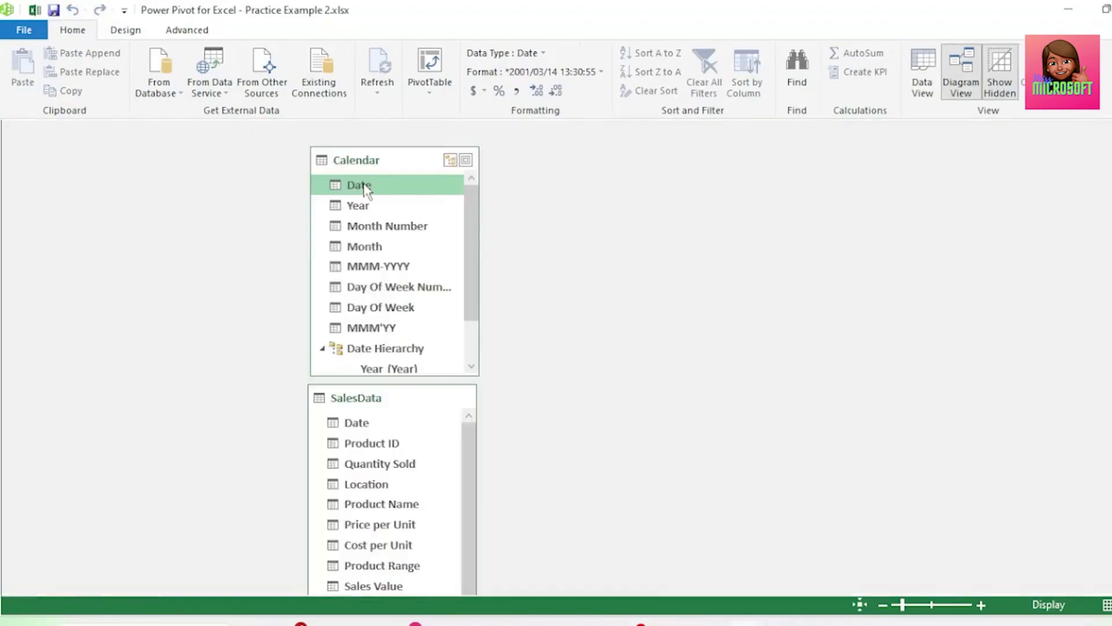
left_click_drag(365, 189, 370, 430)
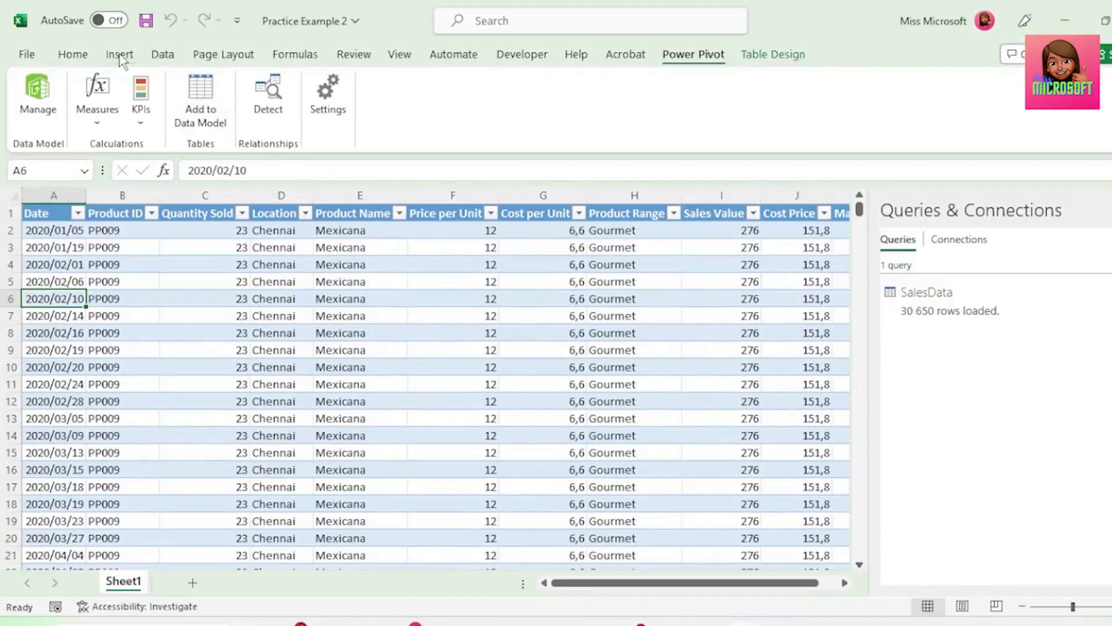
Switch back to the Excel workbook and insert a PivotTable from the Data Model
left_click(120, 57)
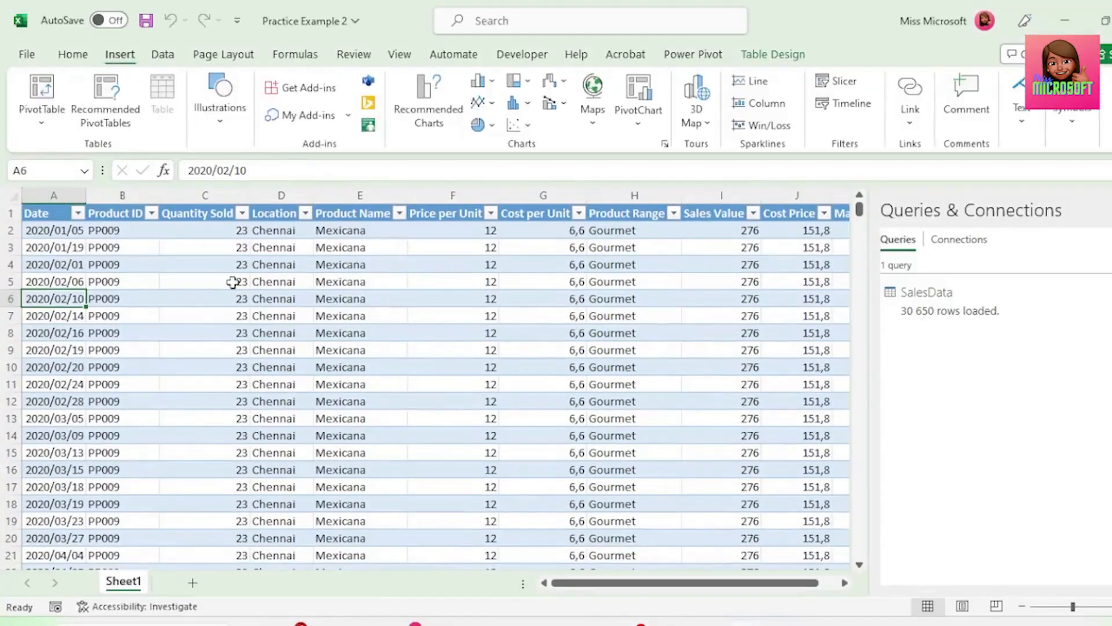
left_click(45, 124)
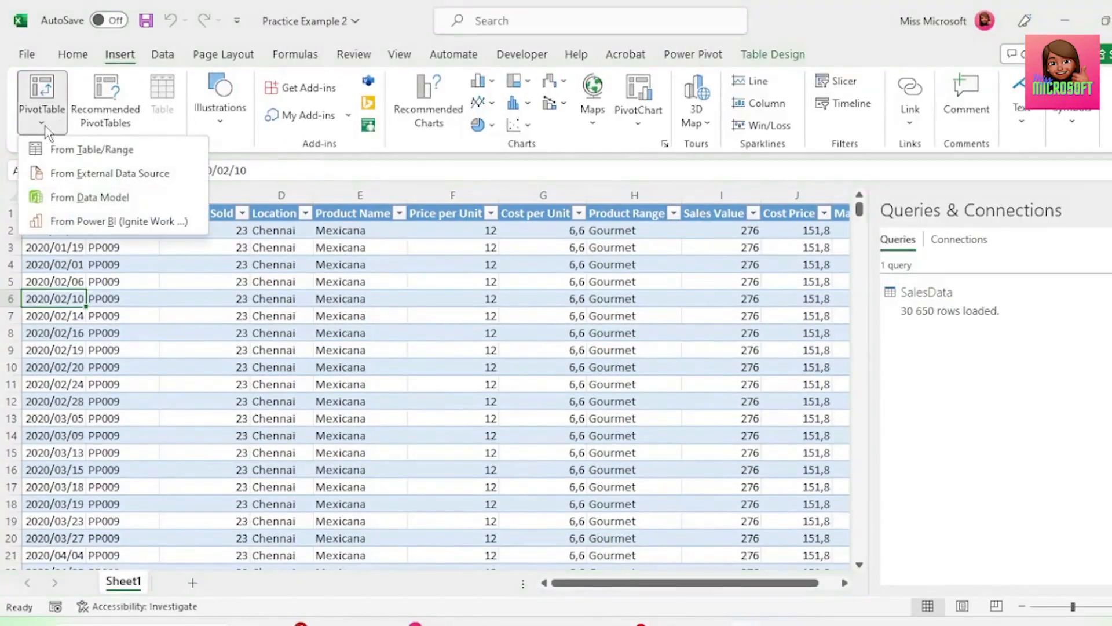
left_click(73, 198)
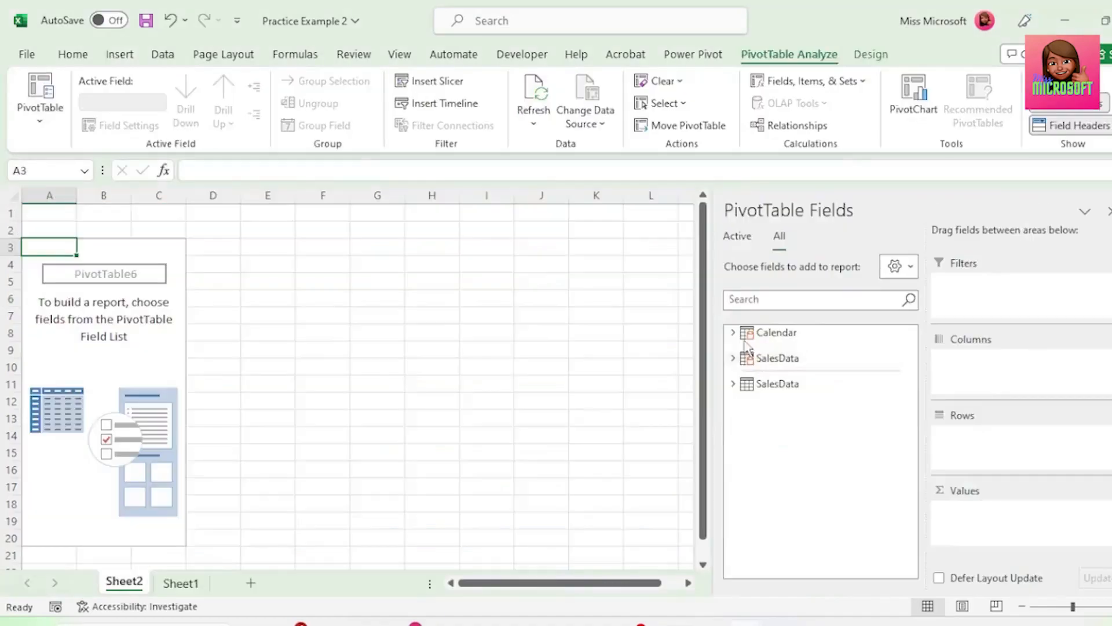
Create the PivotTable on a new sheet with Product Name as rows and Sales Value and Margin from SalesData as values
left_click(747, 355)
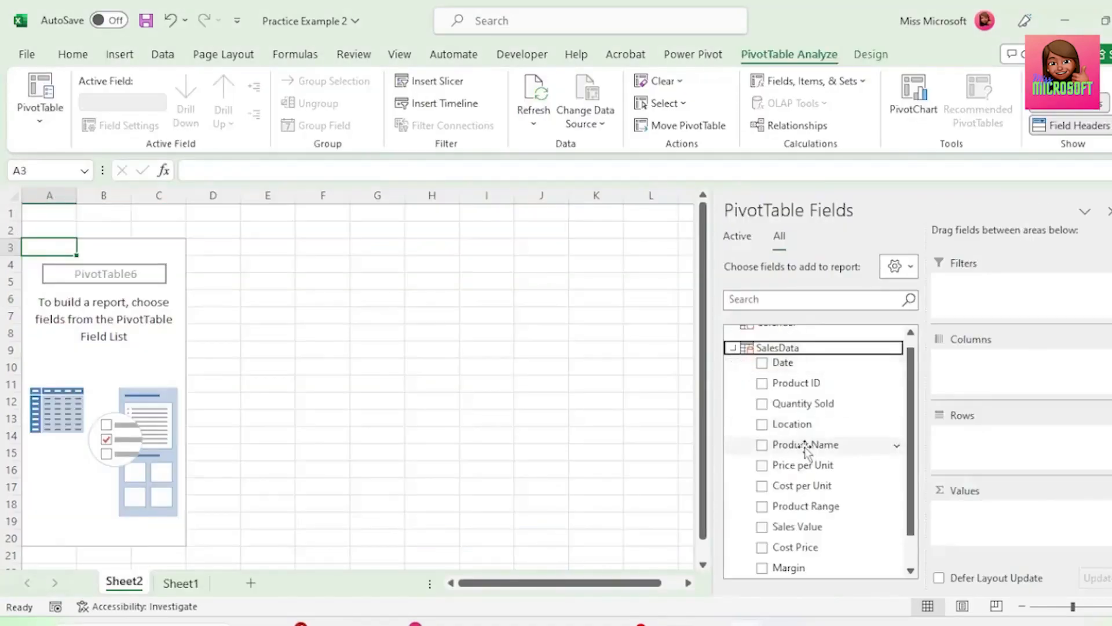
left_click_drag(806, 449, 961, 443)
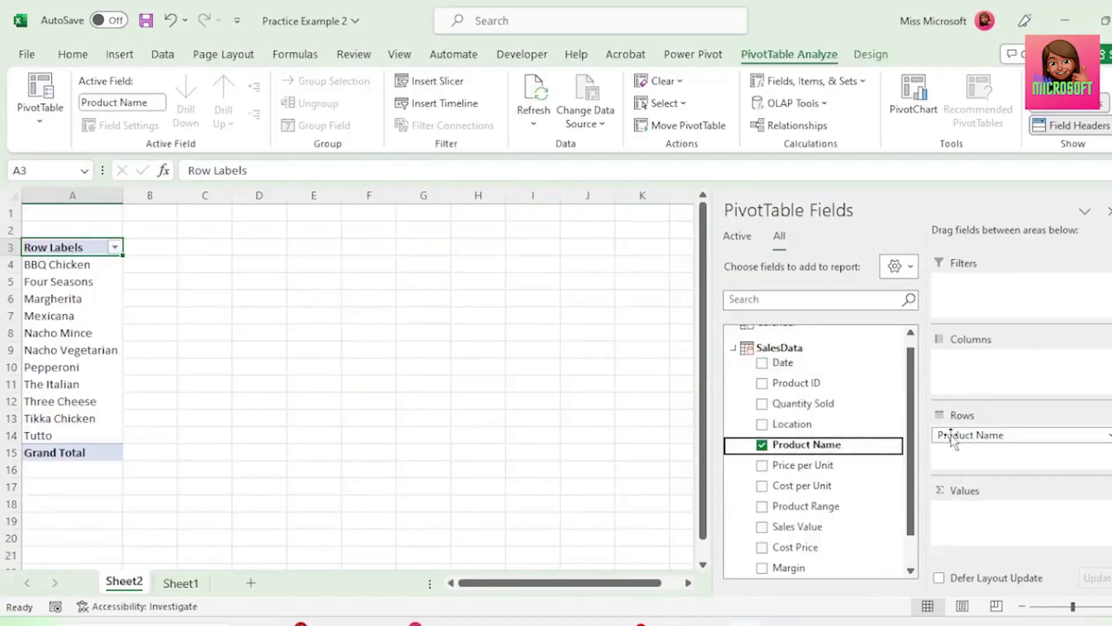
left_click_drag(821, 532, 931, 529)
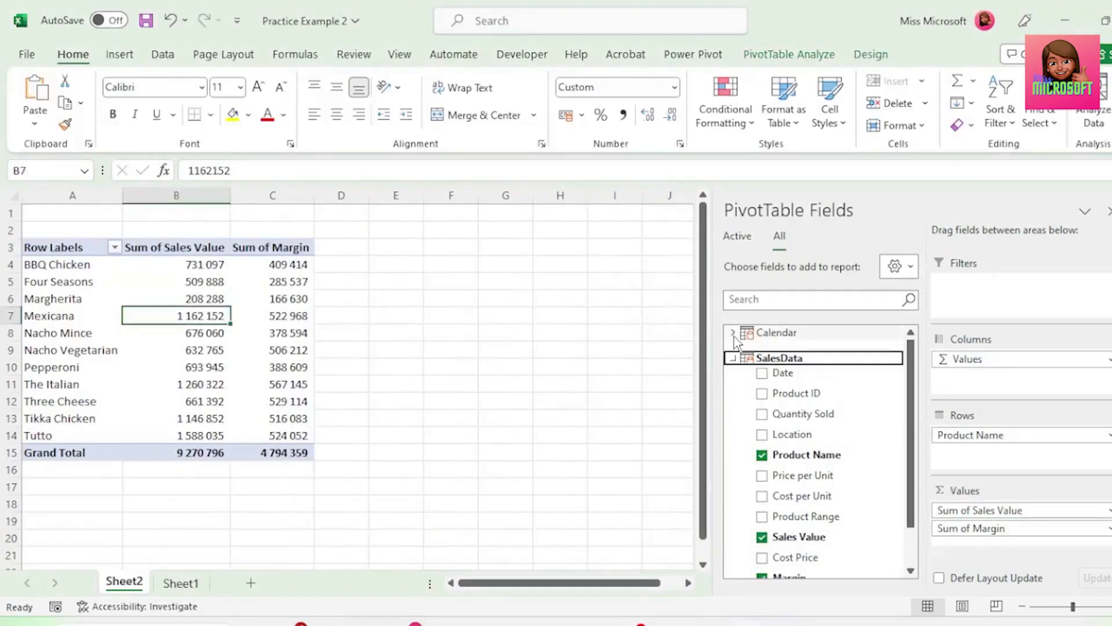
Add Year and Month slicers from the Calendar table's Date Hierarchy and place the Month slicer beside the Year slicer
left_click(733, 332)
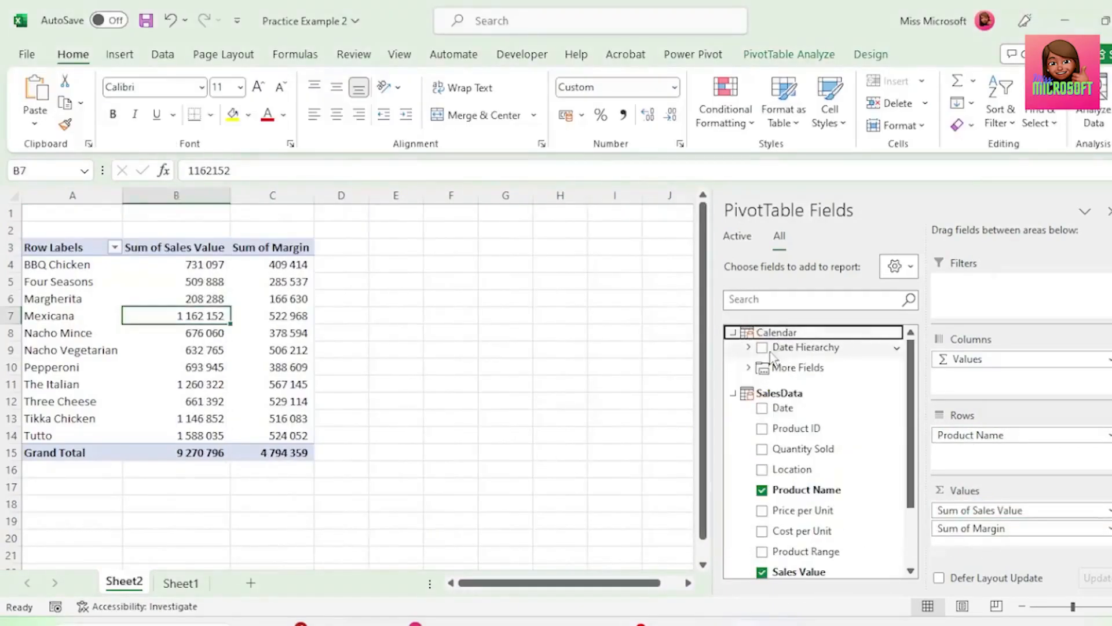
left_click(749, 347)
right_click(779, 365)
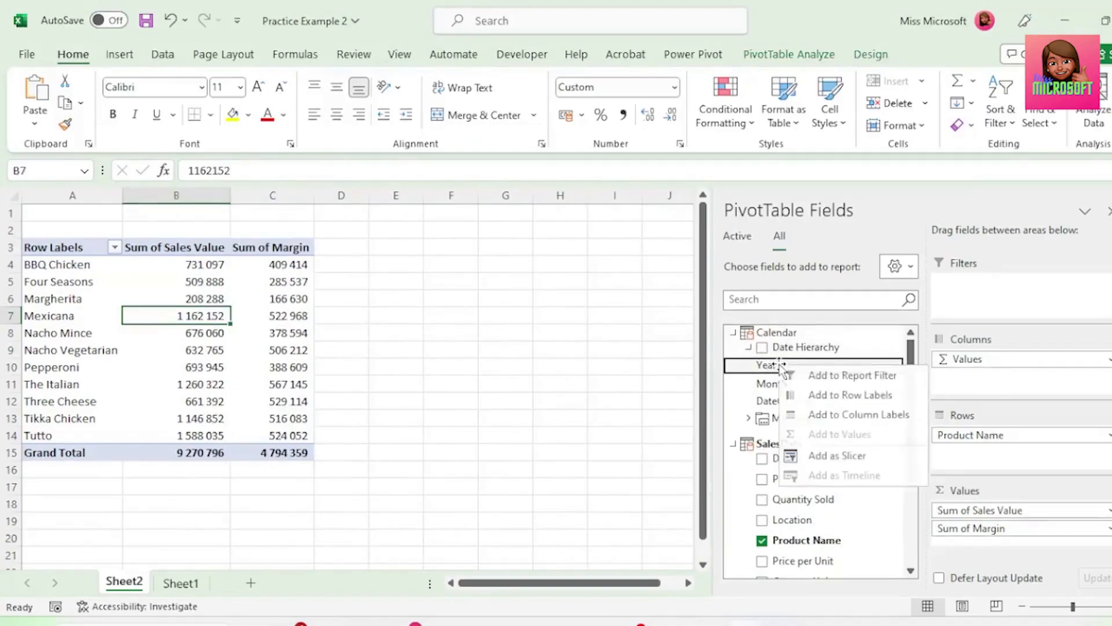
left_click(849, 461)
right_click(807, 381)
left_click(857, 471)
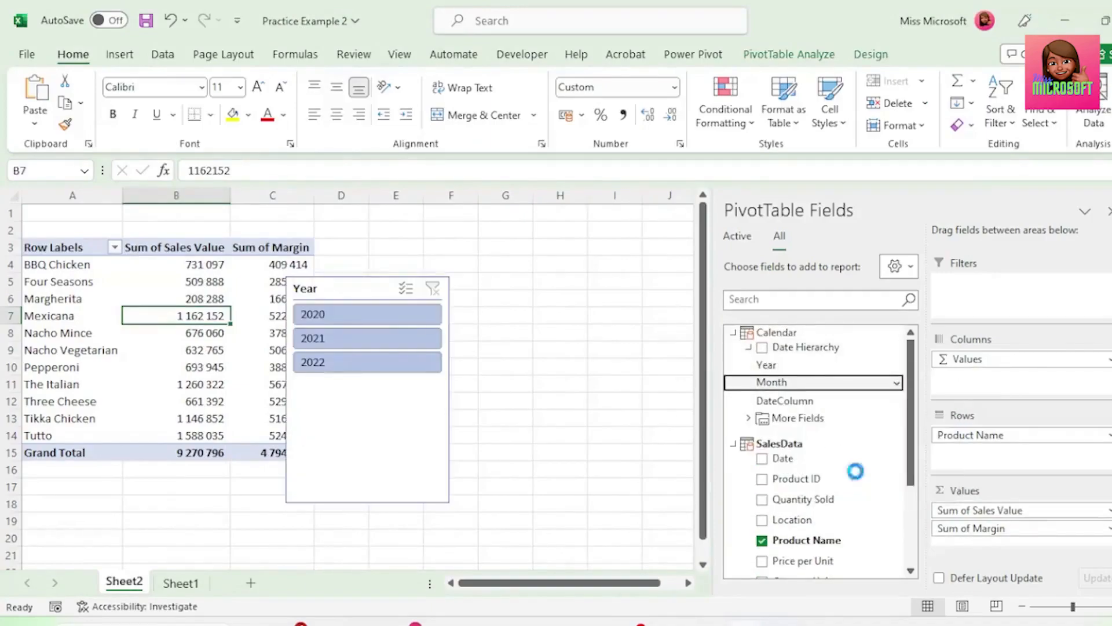
left_click_drag(365, 284, 537, 280)
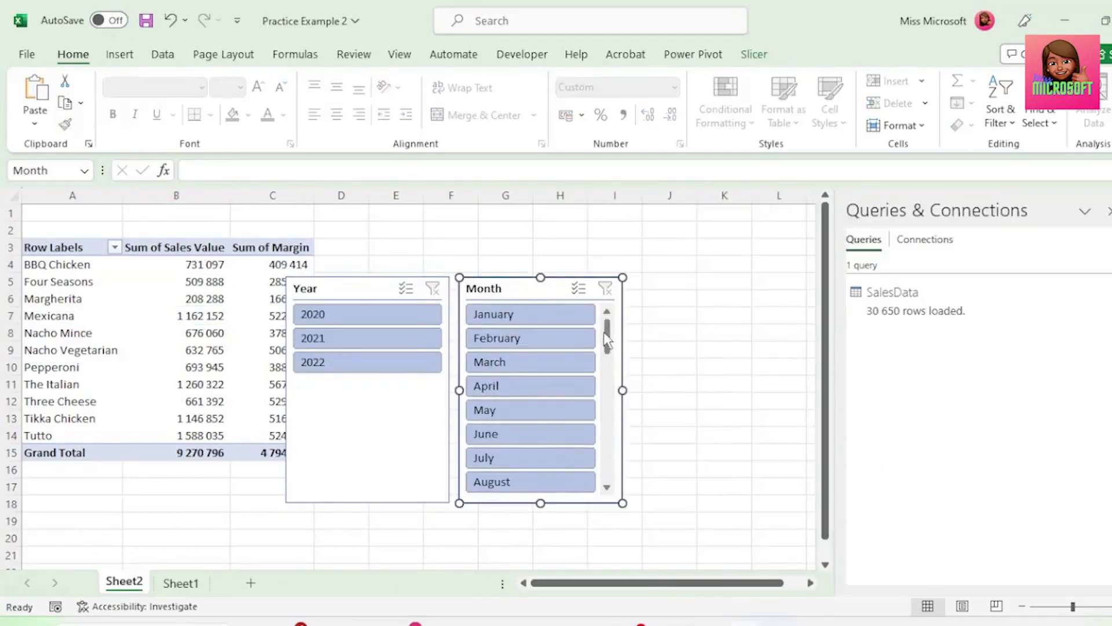
key("Escape")
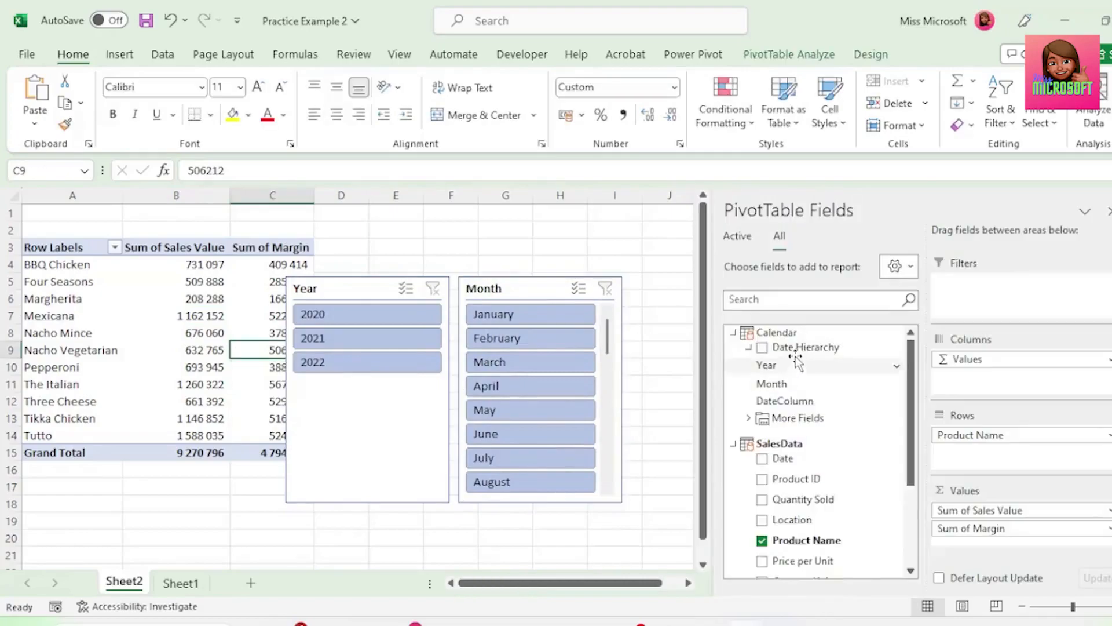
Expand the Calendar table's More Fields and move the Year slicer off the PivotTable
left_click(749, 416)
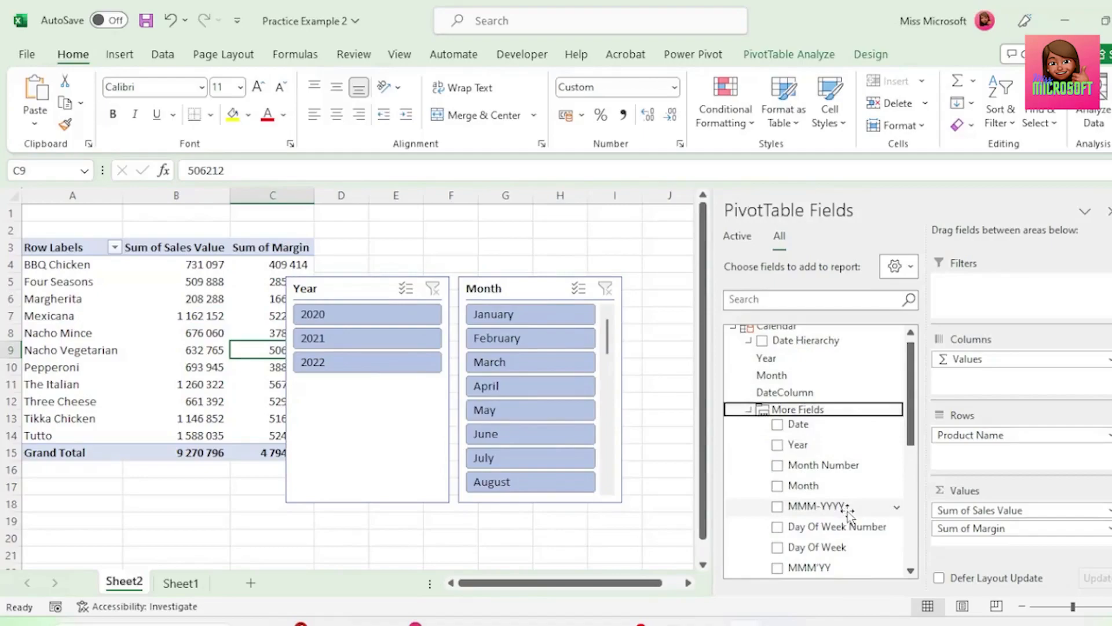
scroll(848, 510, "down", 1)
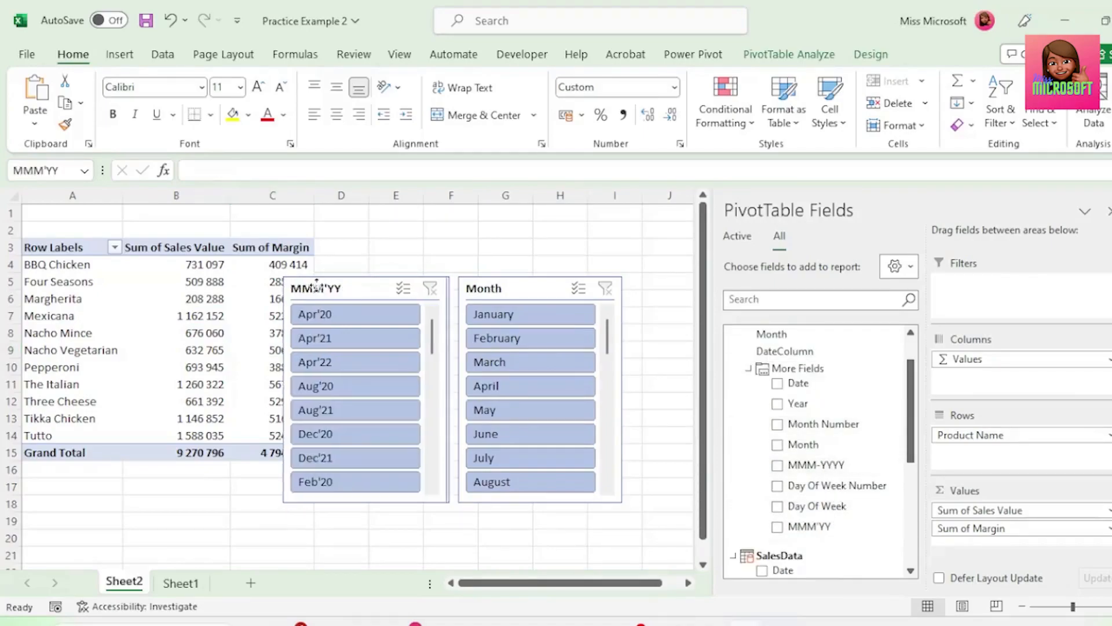
left_click_drag(347, 287, 663, 295)
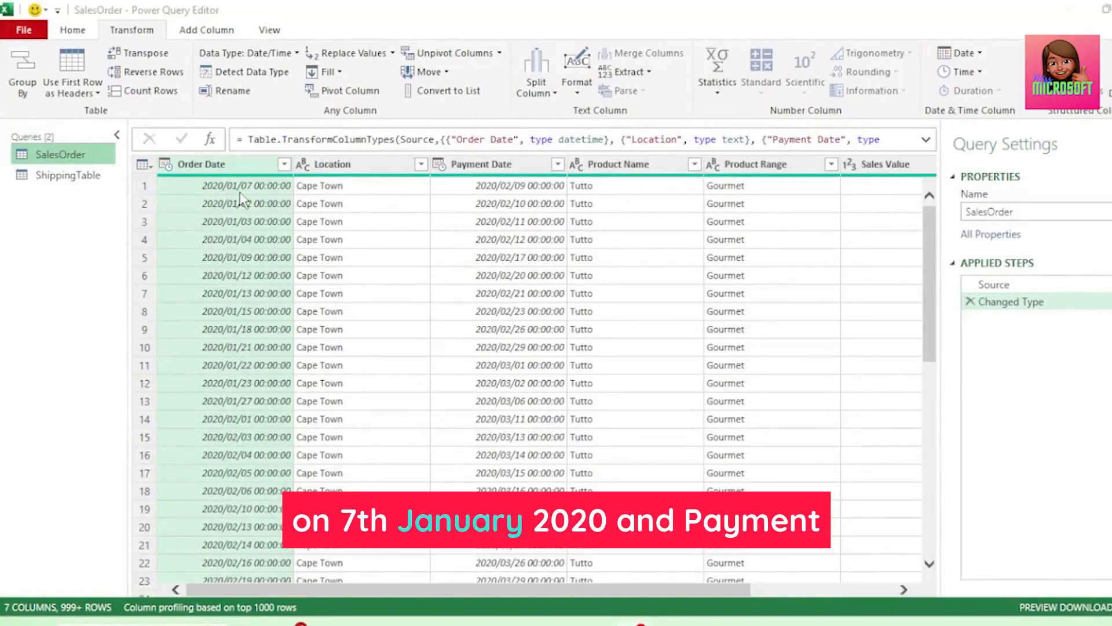
In the Power Query Editor, examine Payment Date in SalesOrder and the Shipping Date and Billing Date columns in ShippingTable
left_click(528, 169)
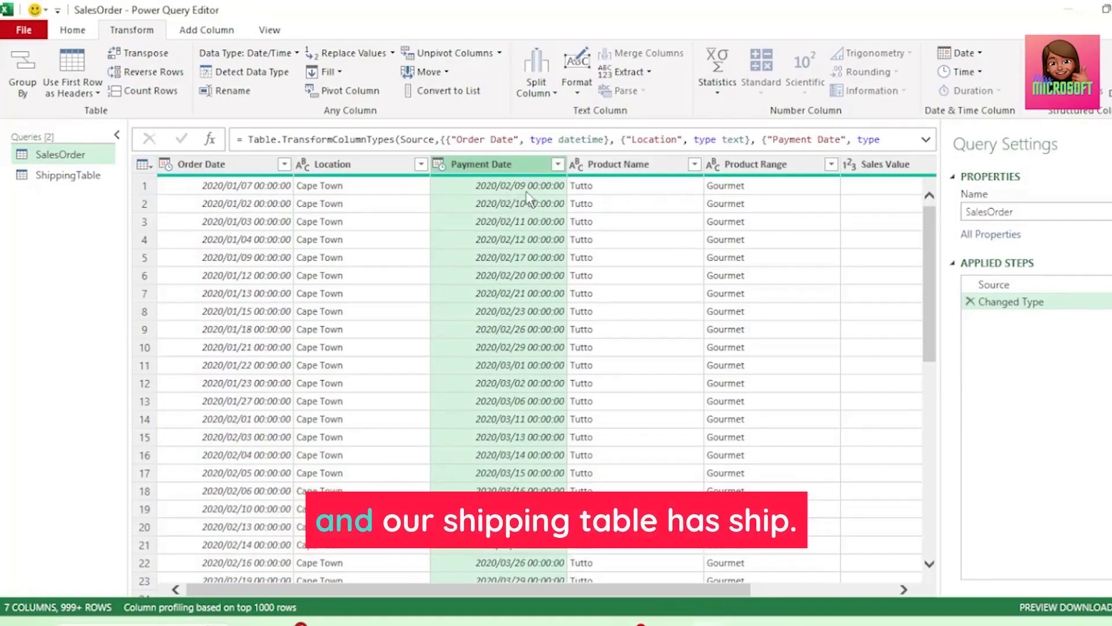
left_click(93, 177)
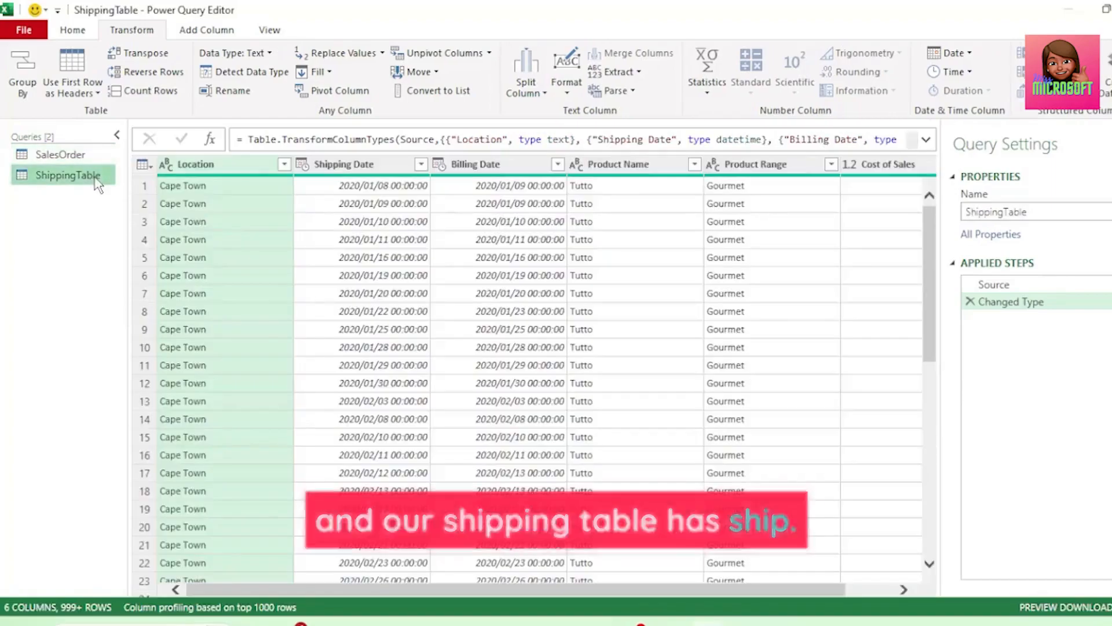
left_click(387, 197)
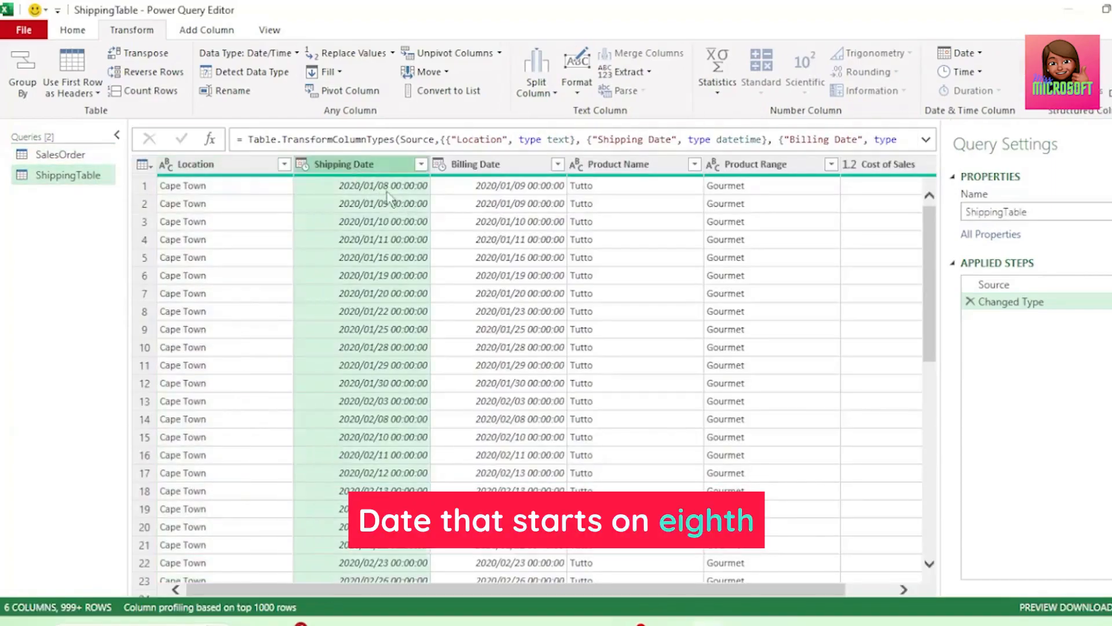
left_click(510, 186)
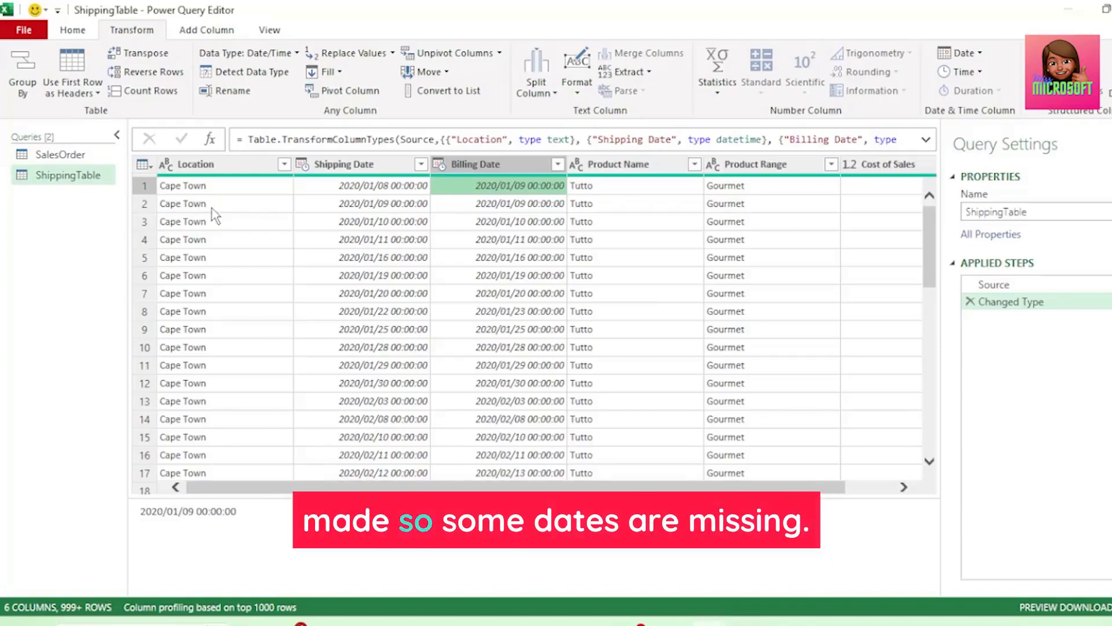
Create a new blank query alongside SalesOrder and ShippingTable
right_click(49, 223)
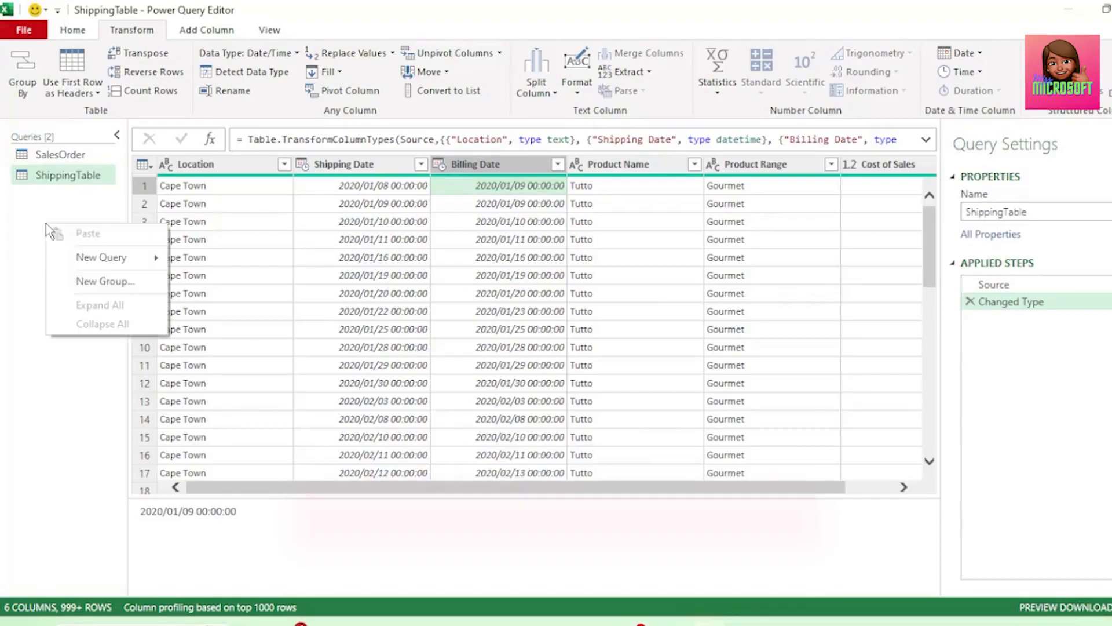
mouse_move(102, 256)
mouse_move(223, 336)
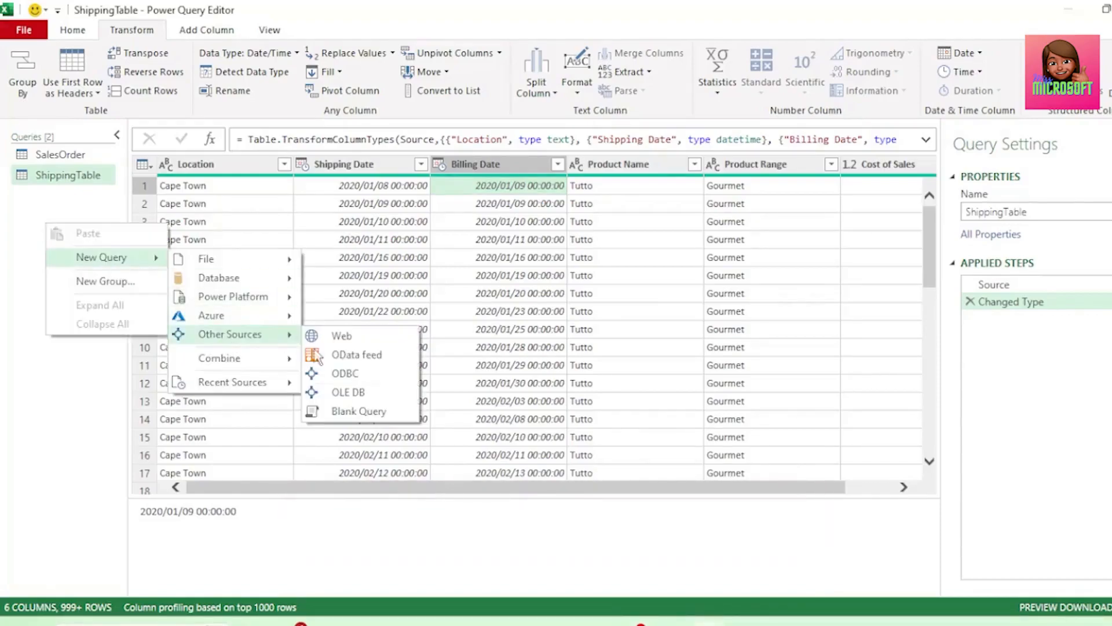
left_click(351, 413)
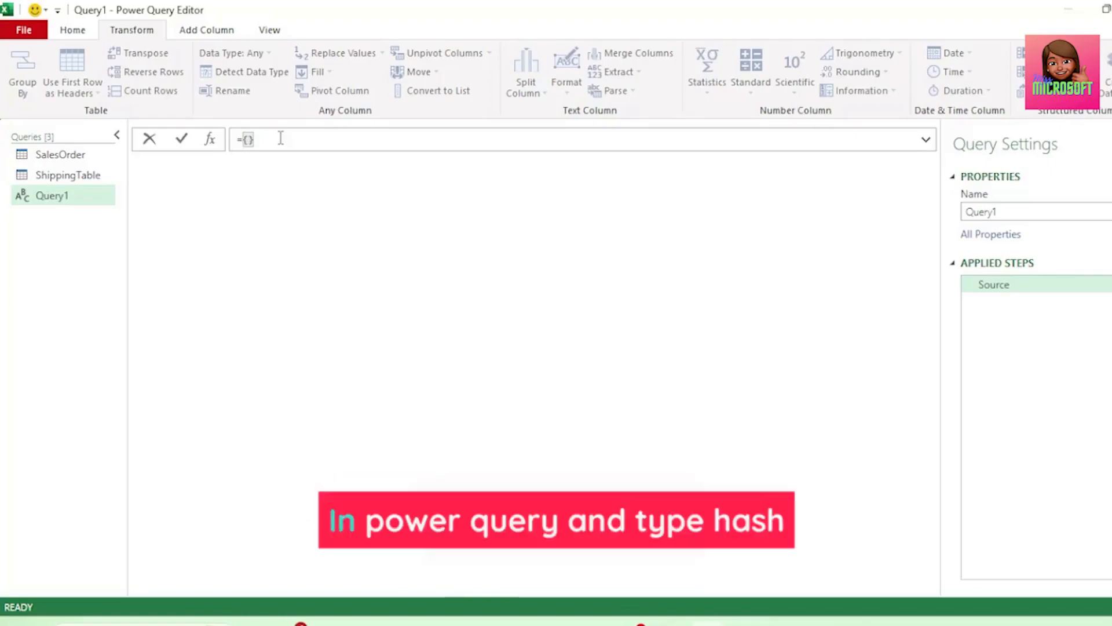
Enter the formula ={#date(2020,01,01)..#date(2022,12,31)} as the source of the blank query
type("#date")
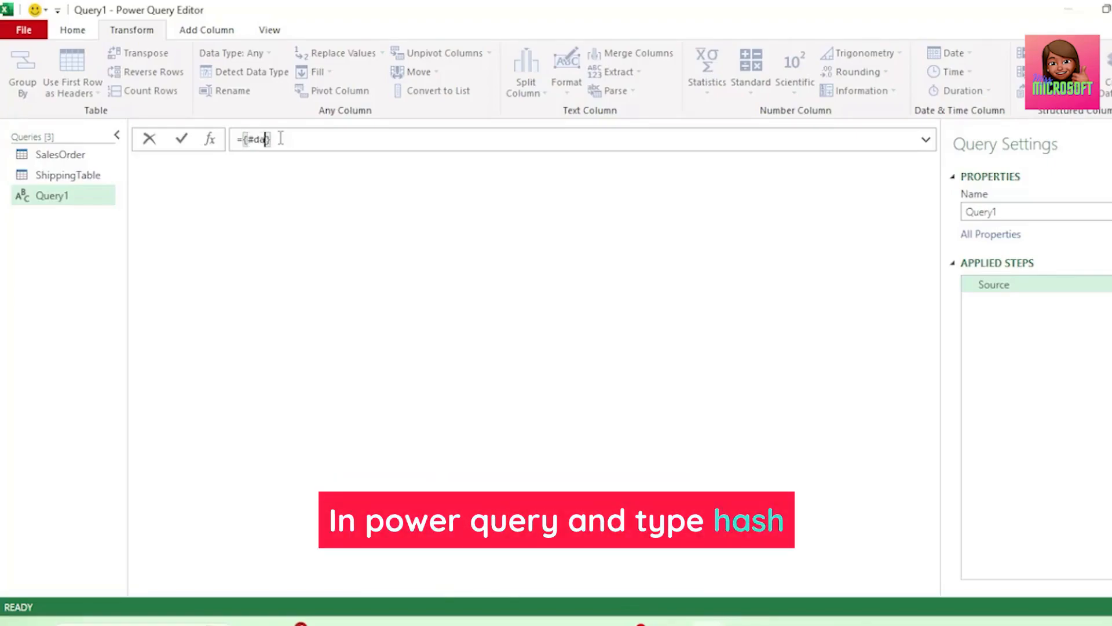
type("(2020")
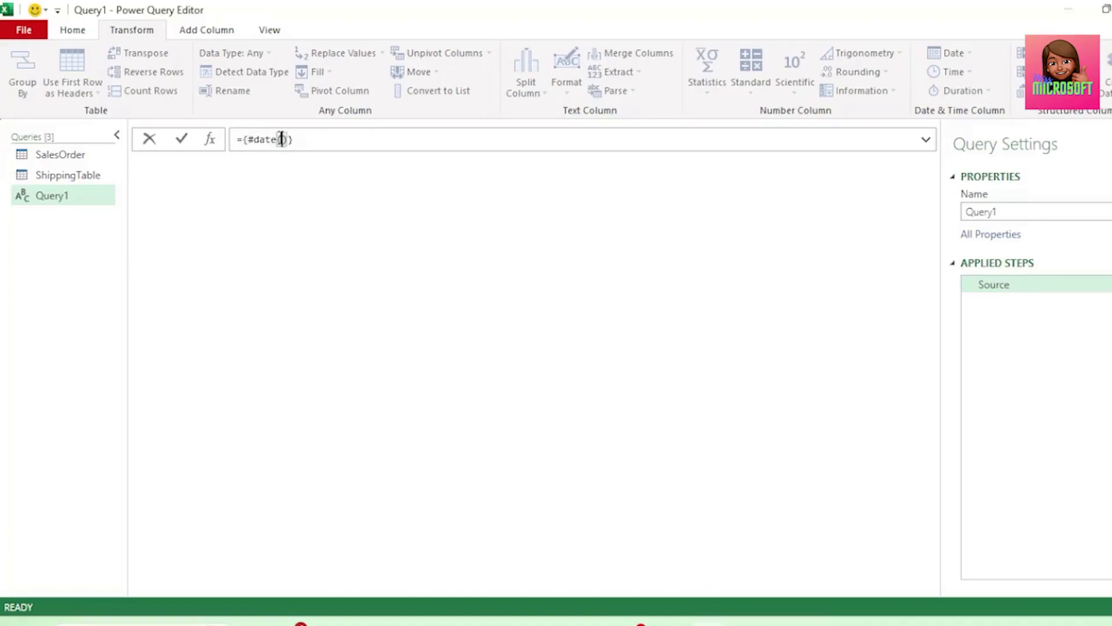
type(",01,01")
key("Right")
type("..")
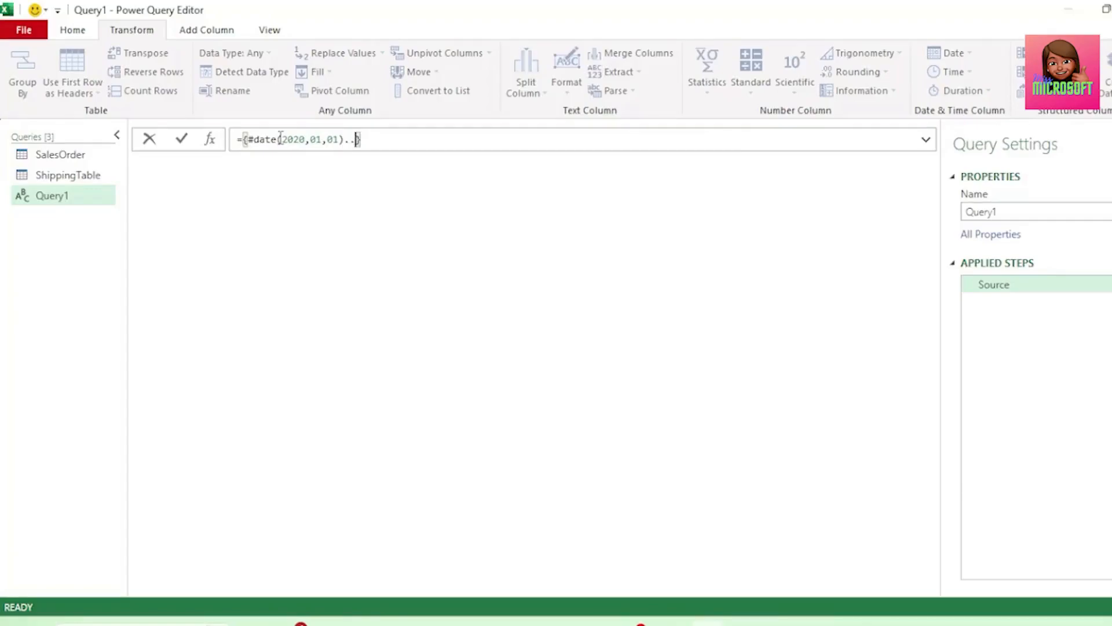
type("#date(2022,12,31")
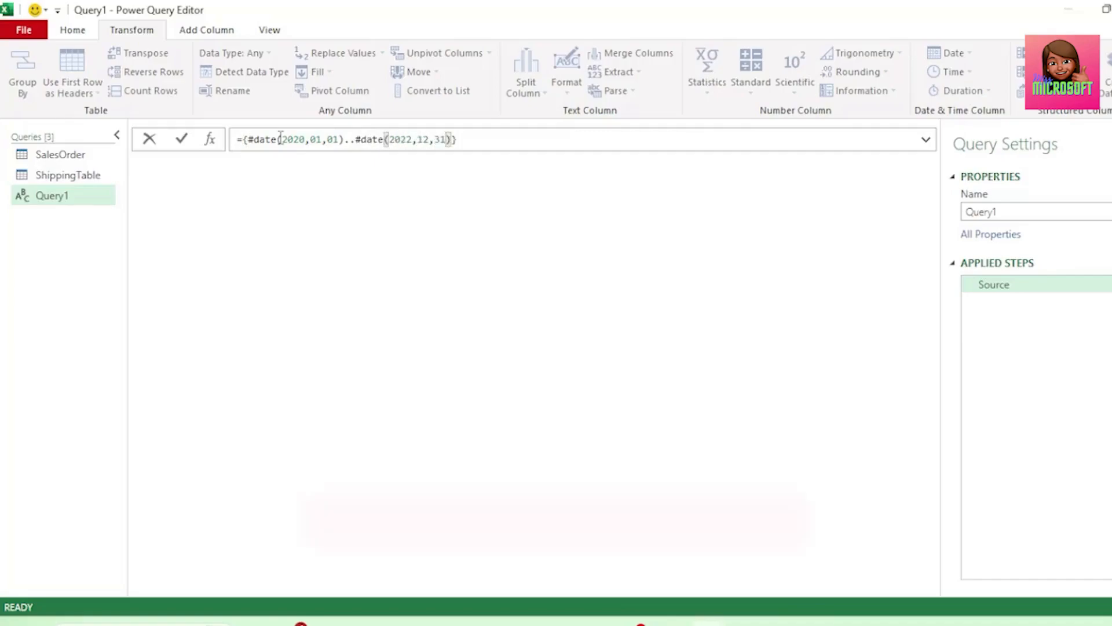
left_click(280, 139)
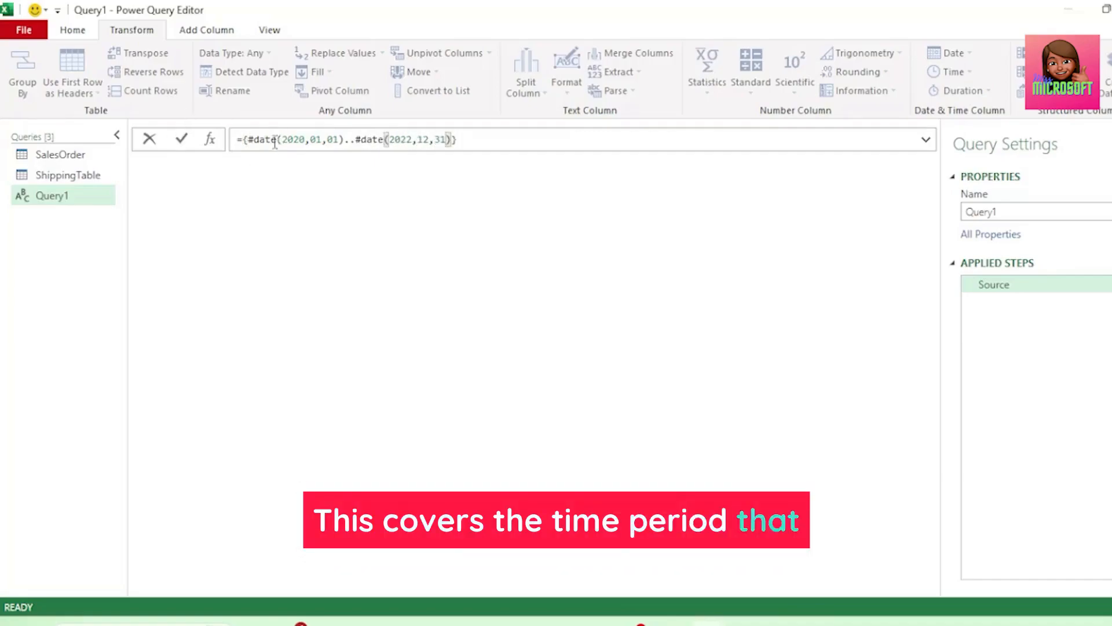
left_click_drag(278, 139, 457, 140)
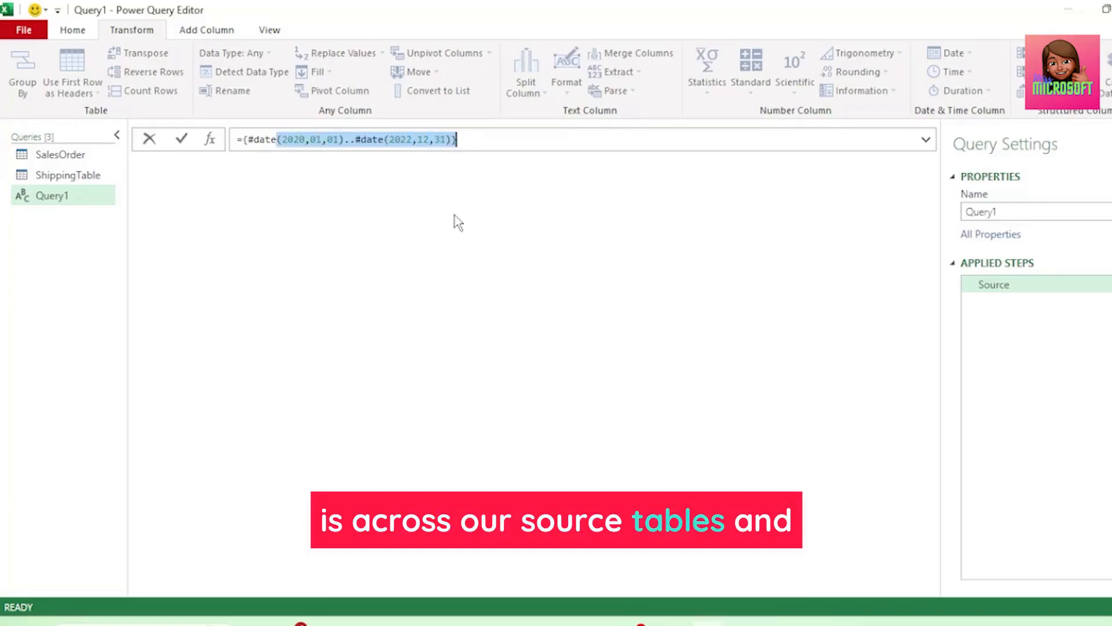
left_click(491, 142)
key("Return")
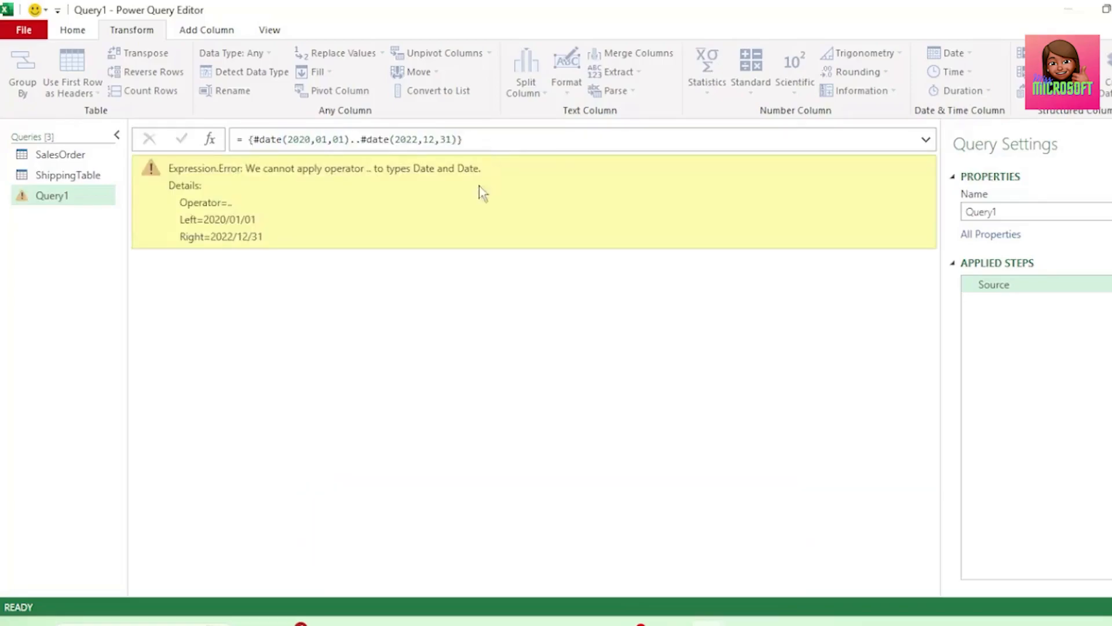
Wrap the start date #date(2020,01,01) of the Query1 formula in Number.From()
left_click_drag(248, 166, 494, 172)
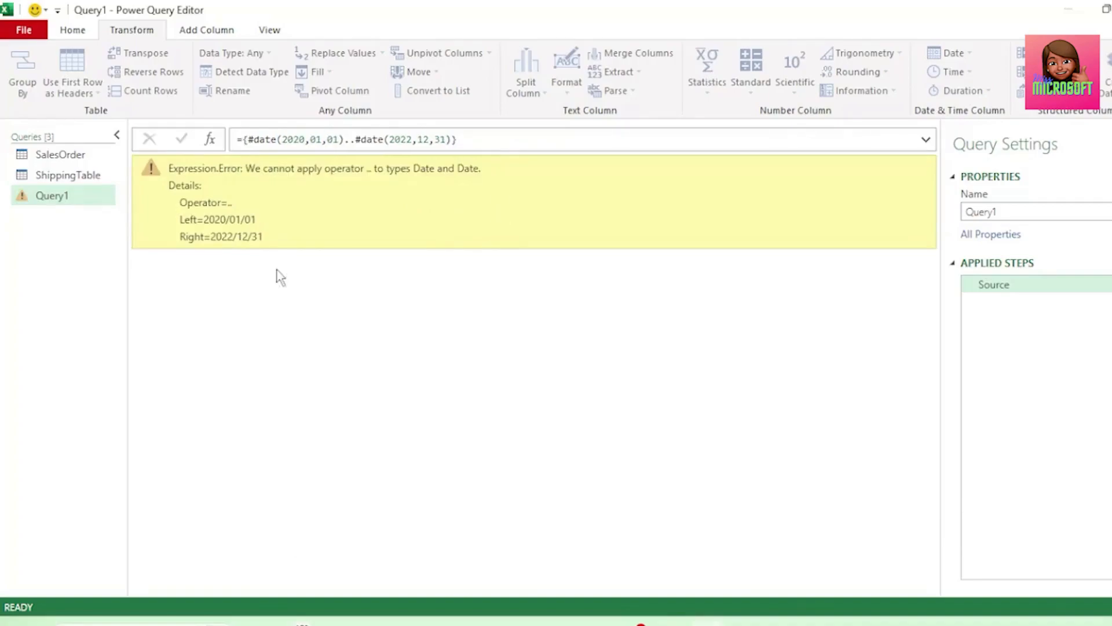
left_click(254, 146)
type("Number")
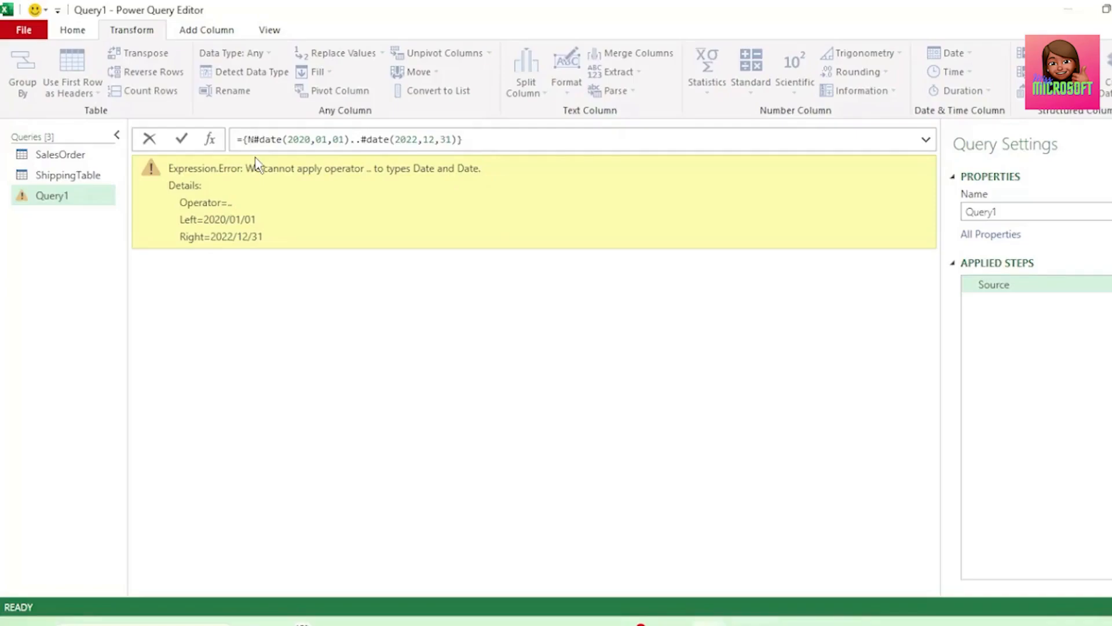
type(".f")
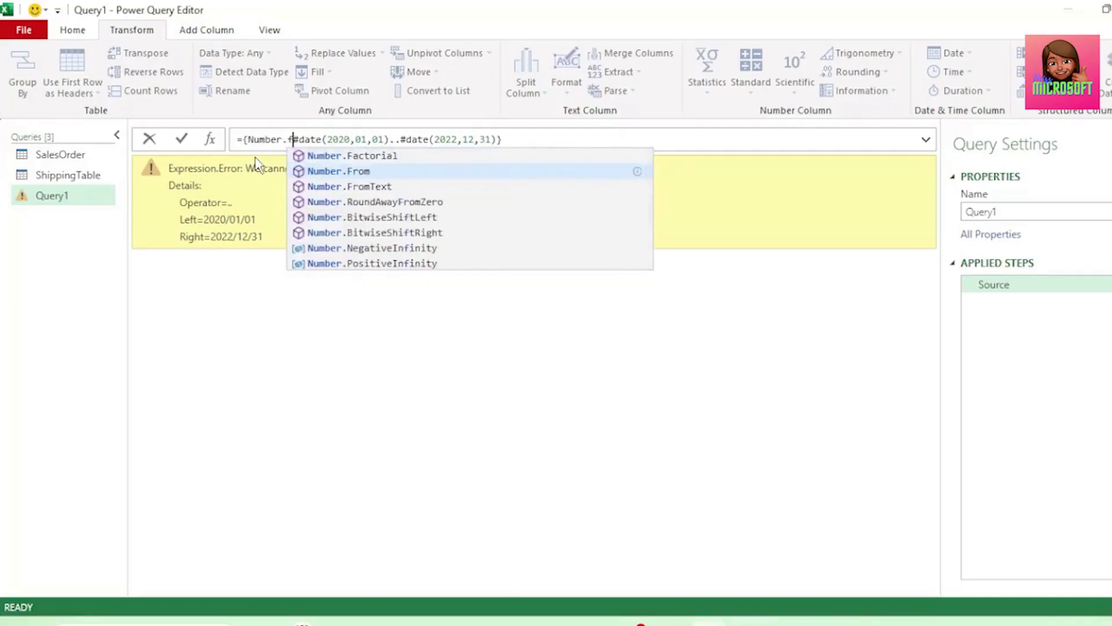
key("Tab")
type("(")
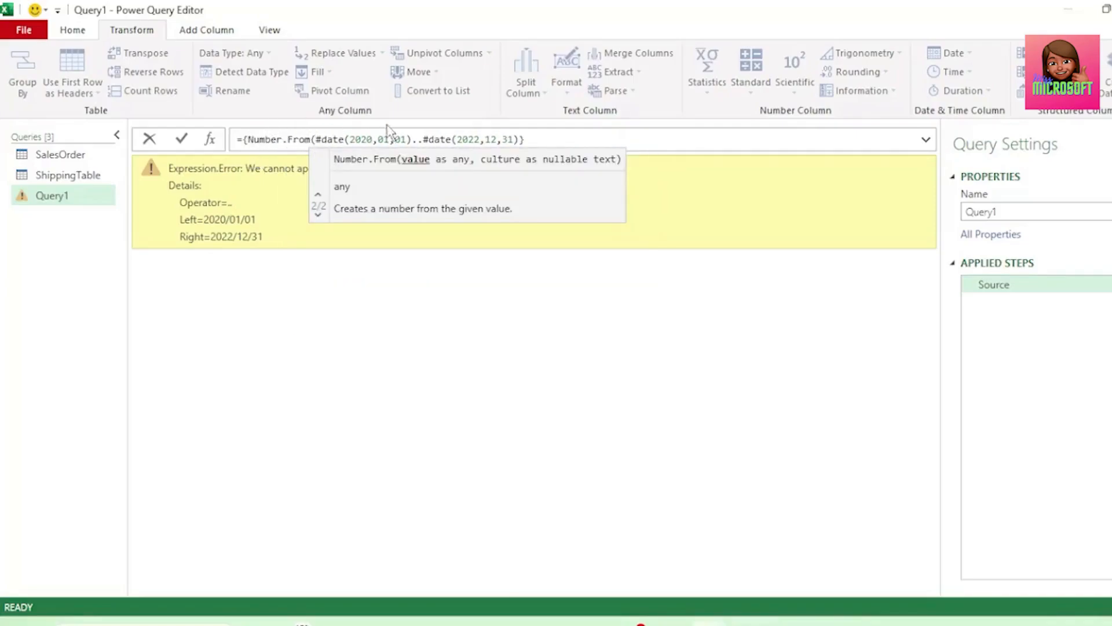
left_click(411, 140)
type(")")
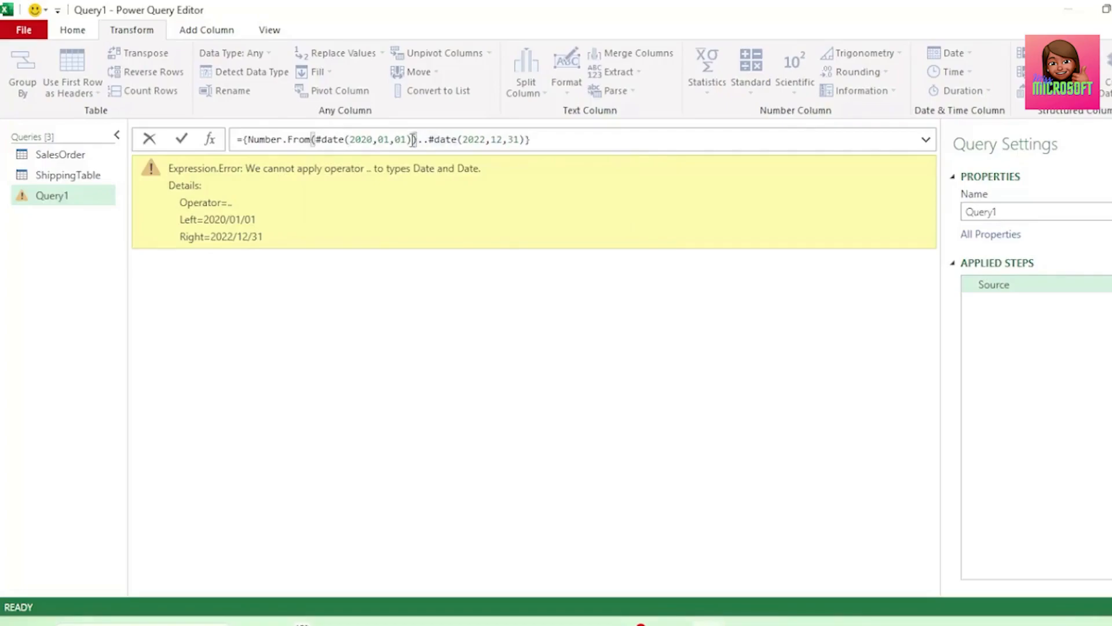
Wrap the end date #date(2022,12,31) in Number.From() as well and apply the Query1 formula
key("Right")
key("Right")
type("Number.From")
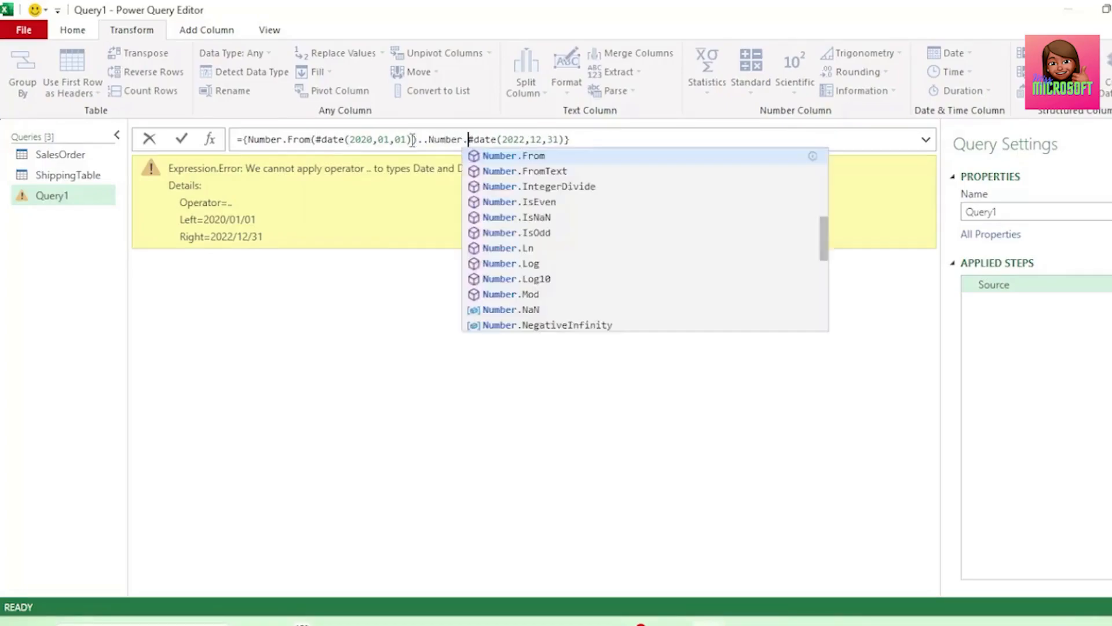
type("(")
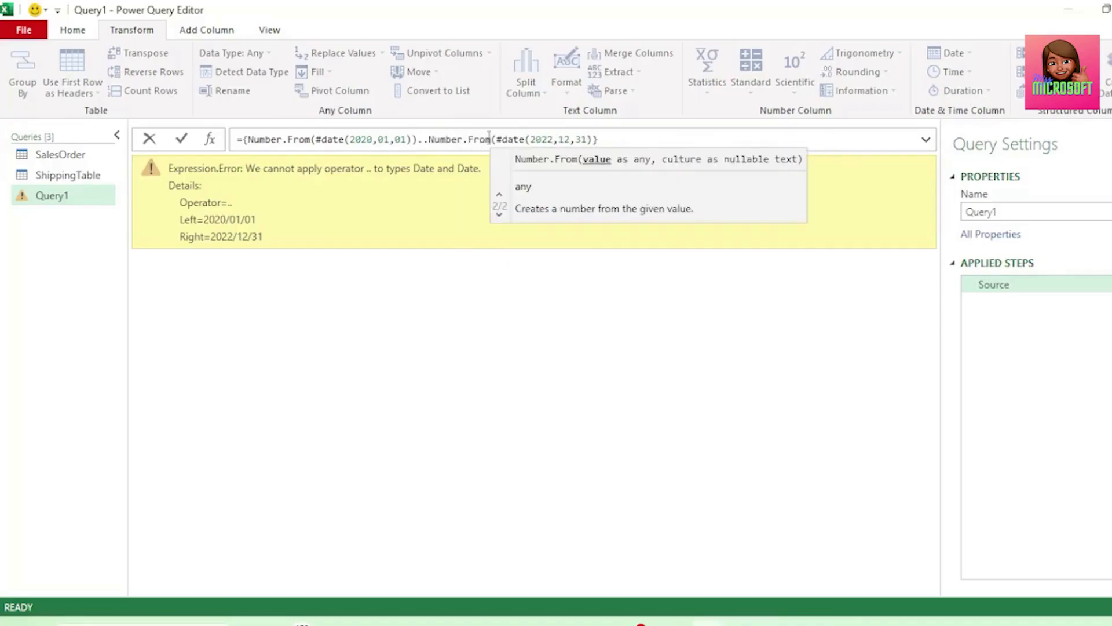
left_click(589, 141)
type(")")
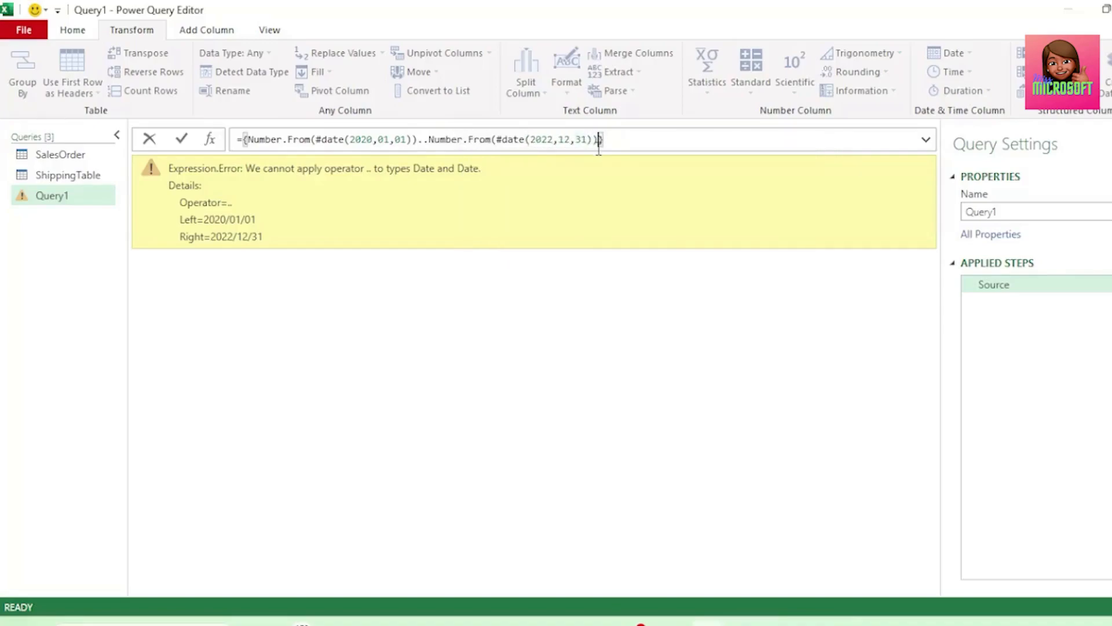
key("Return")
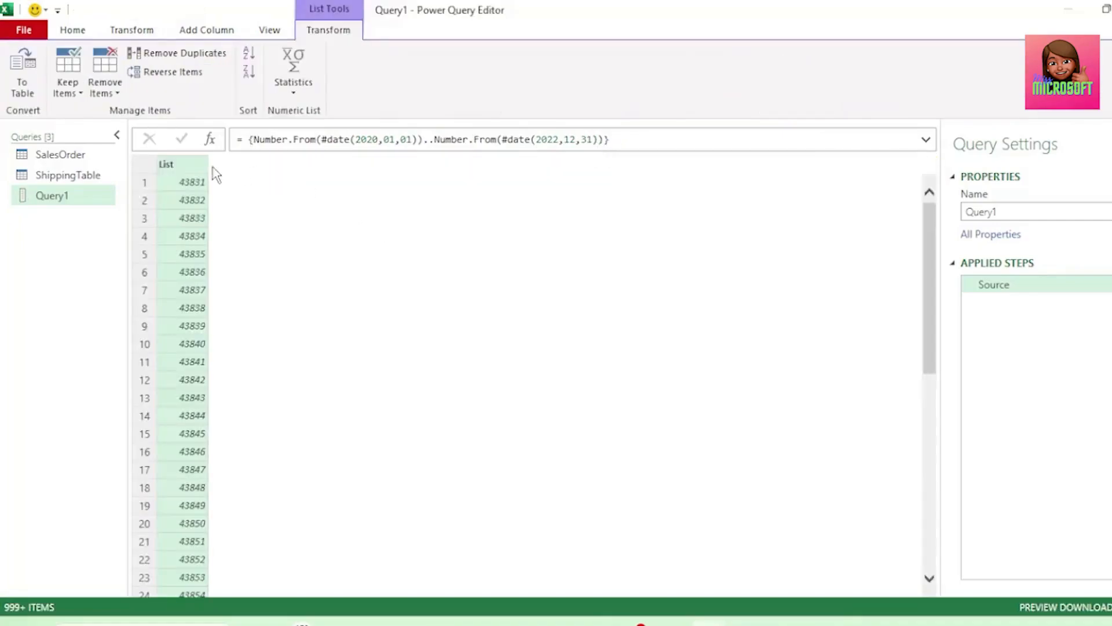
Convert the Query1 list to a table with no delimiter and change Column1's data type to Date
scroll(252, 380, "down", 4)
scroll(252, 380, "up", 4)
left_click(25, 81)
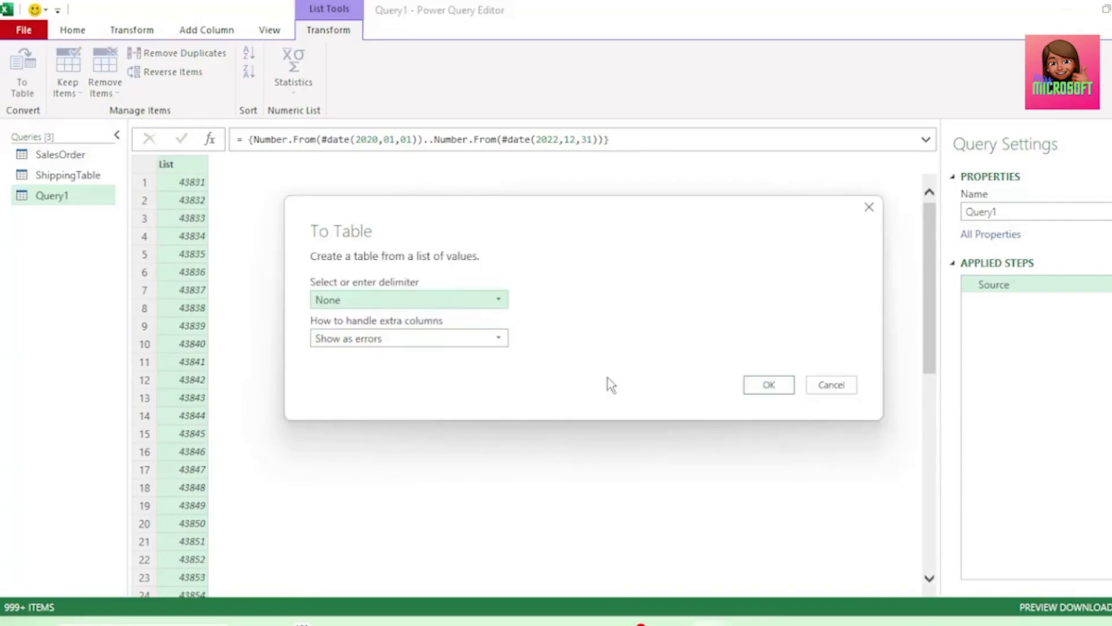
left_click(769, 385)
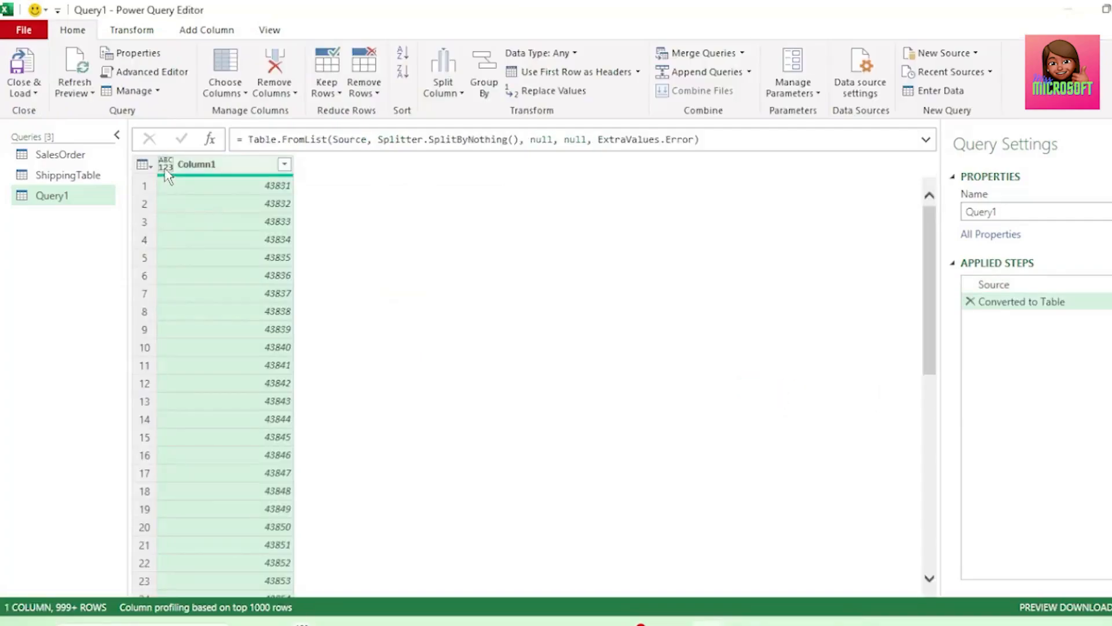
left_click(165, 171)
left_click(197, 281)
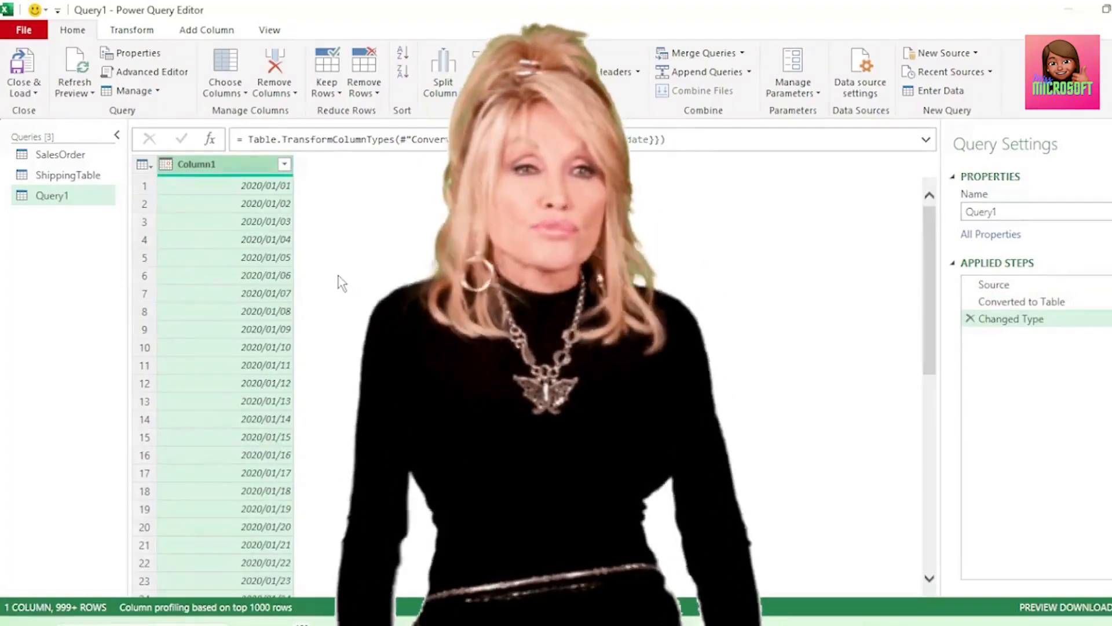
Add Year, Month Name and Month columns derived from the dates in Column1
left_click(207, 30)
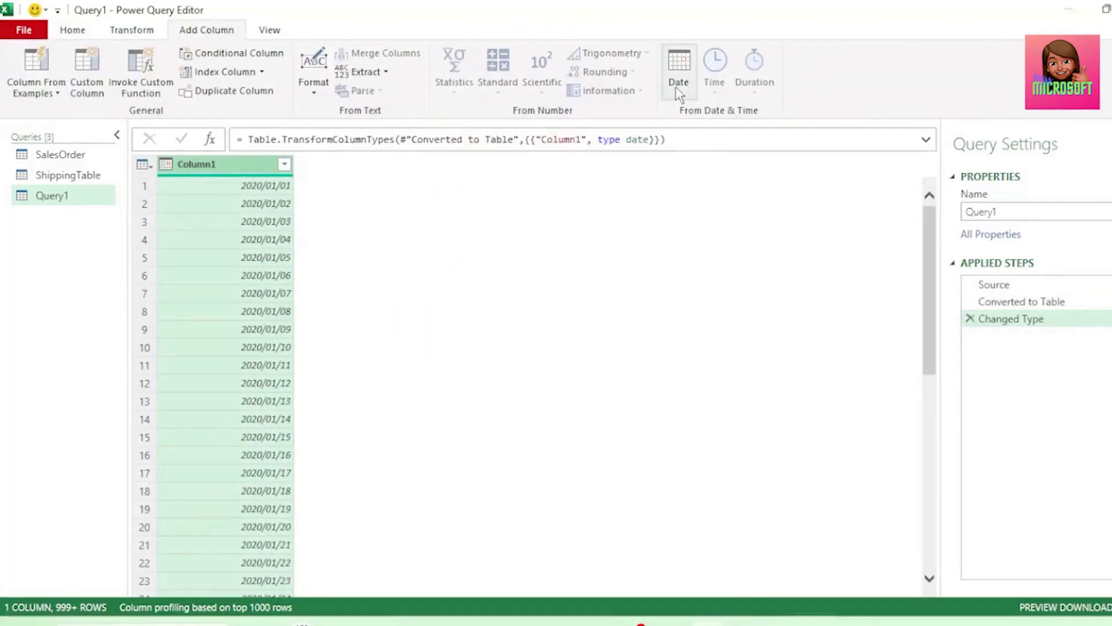
left_click(677, 84)
mouse_move(720, 168)
left_click(857, 168)
left_click(680, 87)
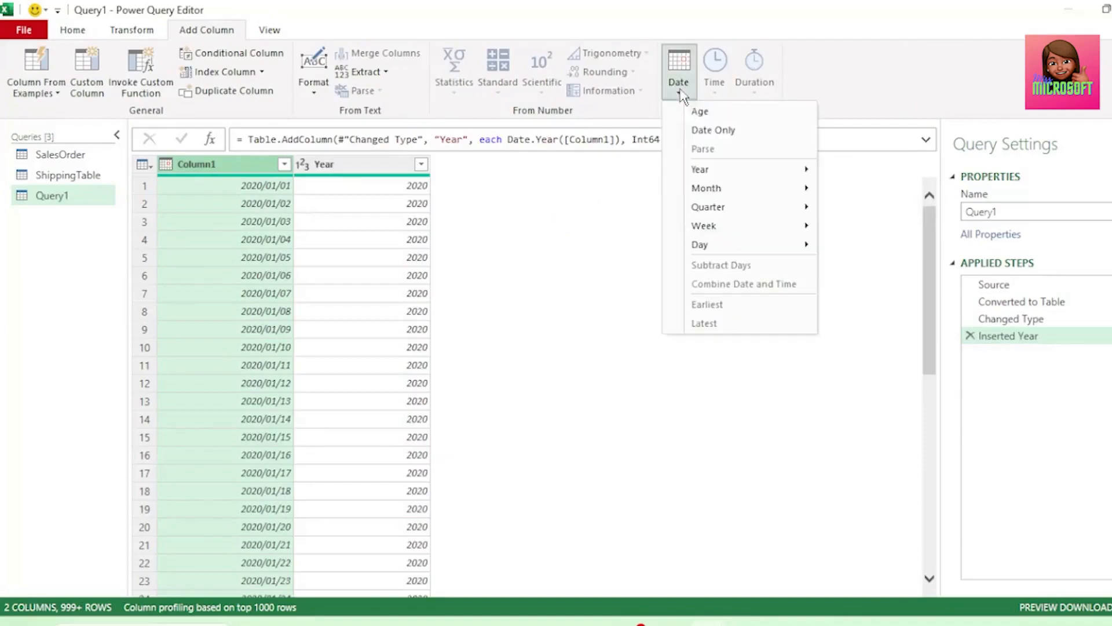
mouse_move(770, 186)
left_click(876, 263)
left_click(678, 84)
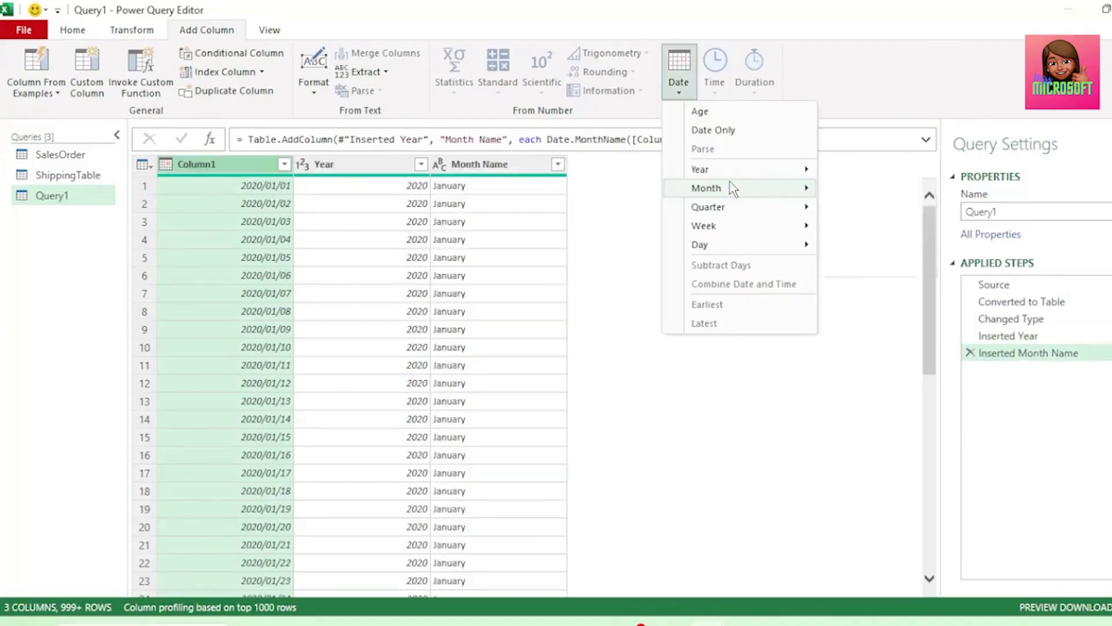
mouse_move(724, 186)
left_click(854, 186)
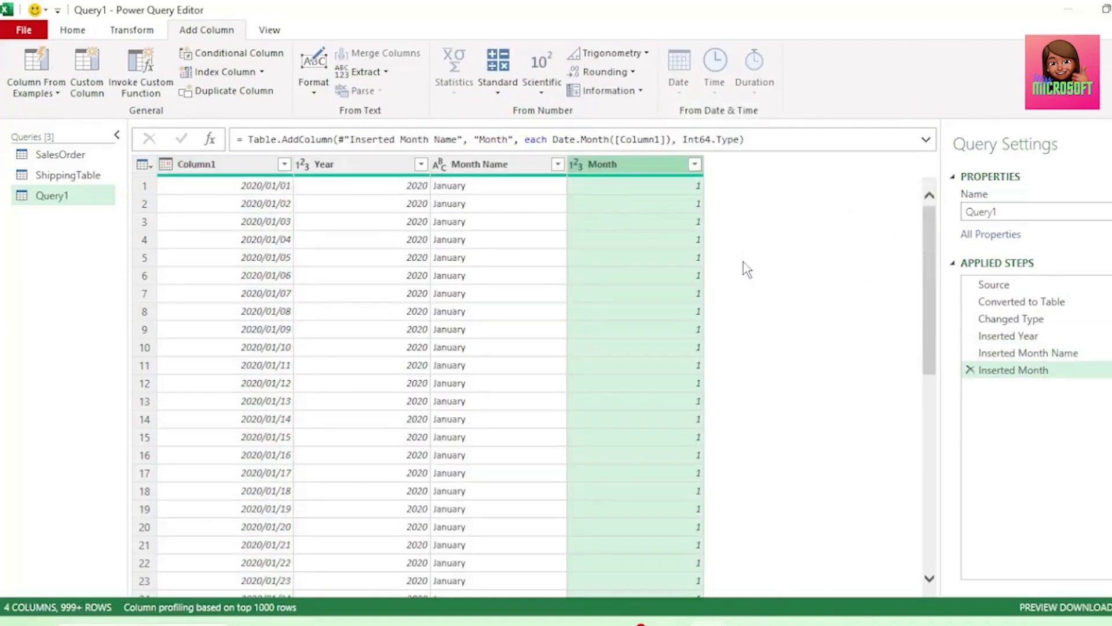
Rename Column1 to Date
left_click(233, 166)
double_click(233, 165)
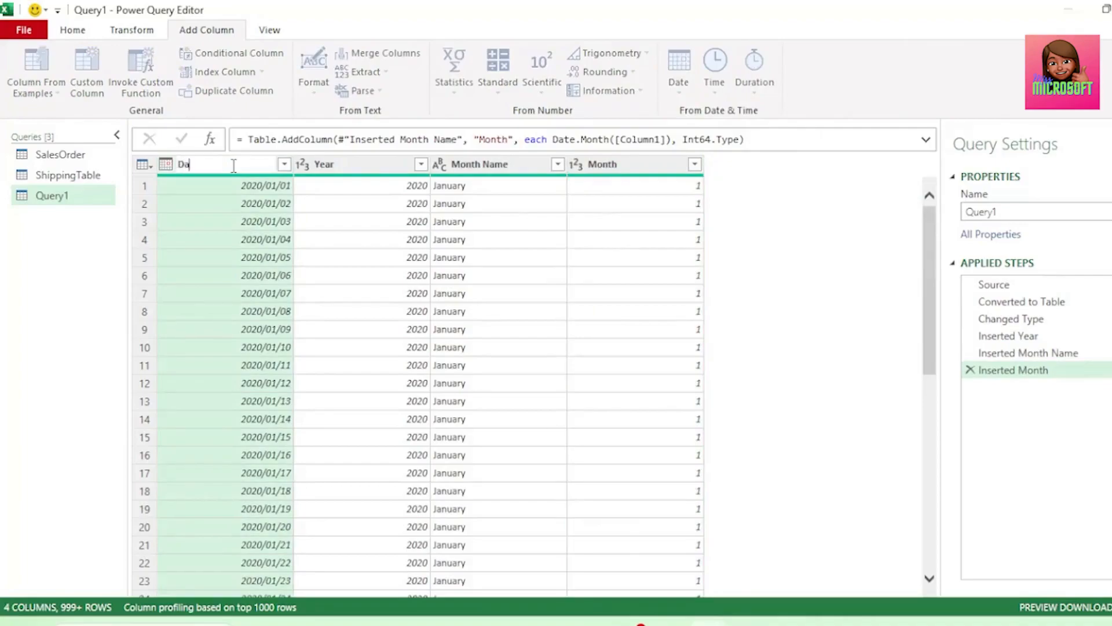
type("Date")
key("Return")
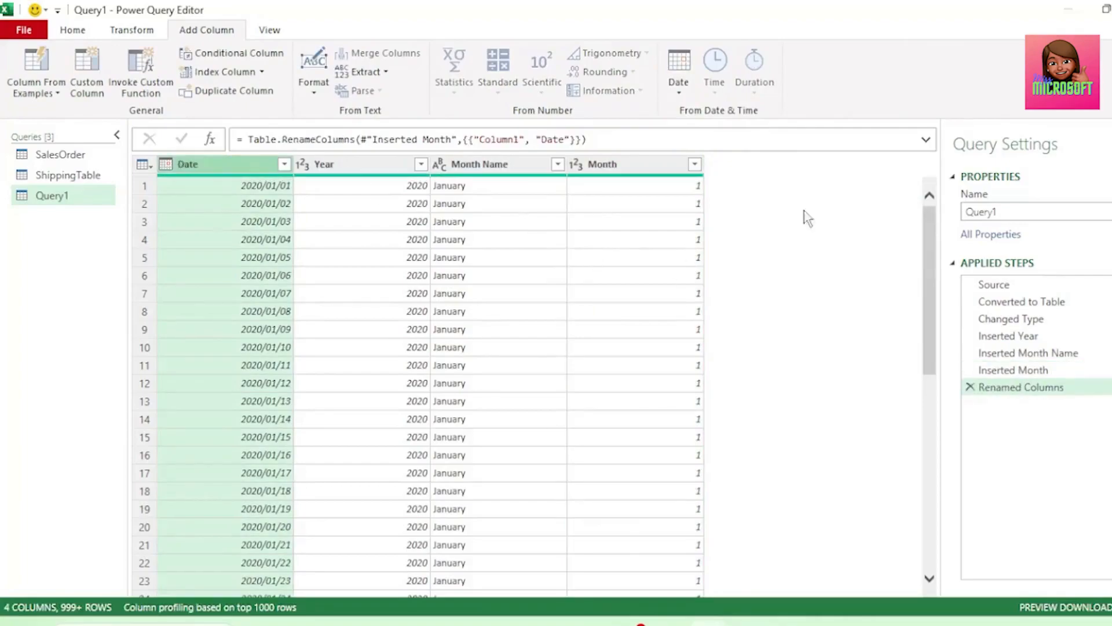
Rename Query1 to CalendarTable
double_click(966, 213)
type("Calendar")
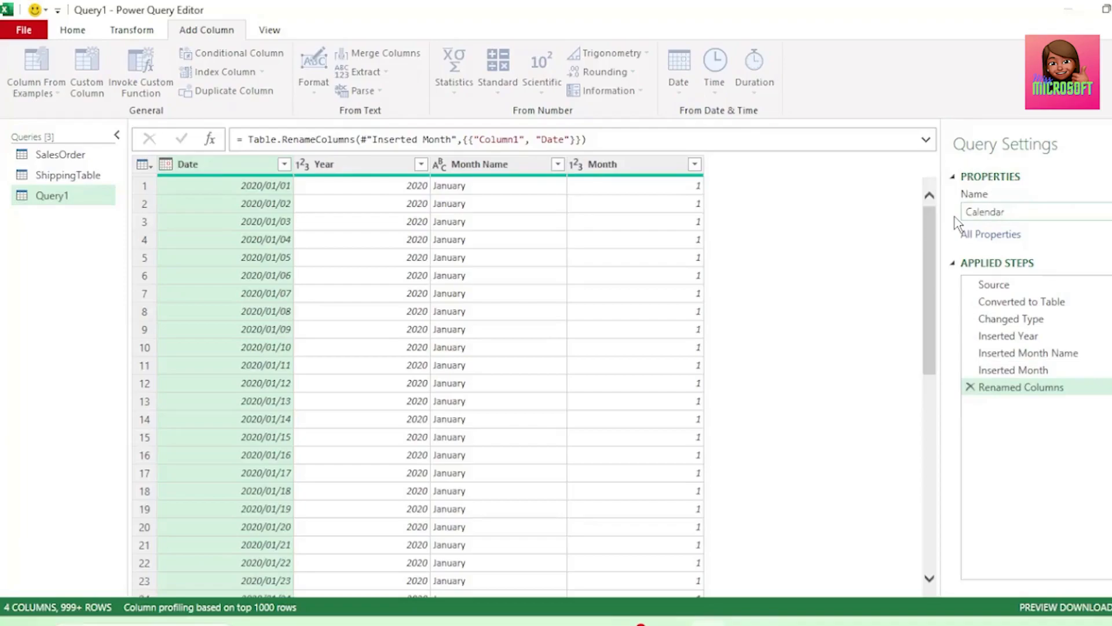
type("Table")
key("Return")
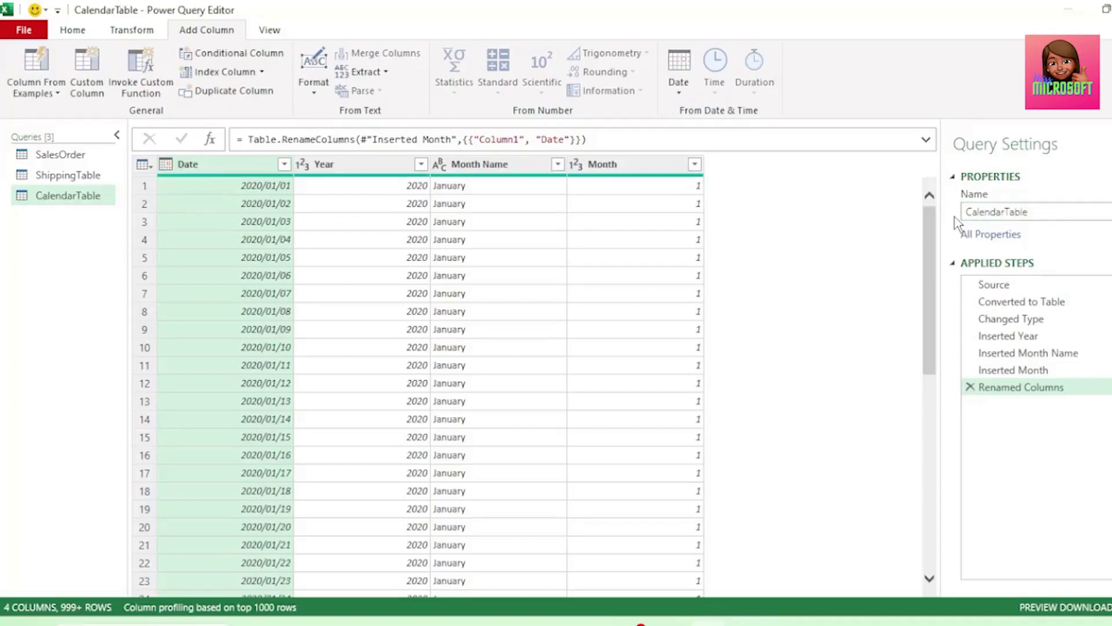
Load CalendarTable to the workbook as a connection only and add it to the Data Model
left_click(23, 32)
left_click(62, 108)
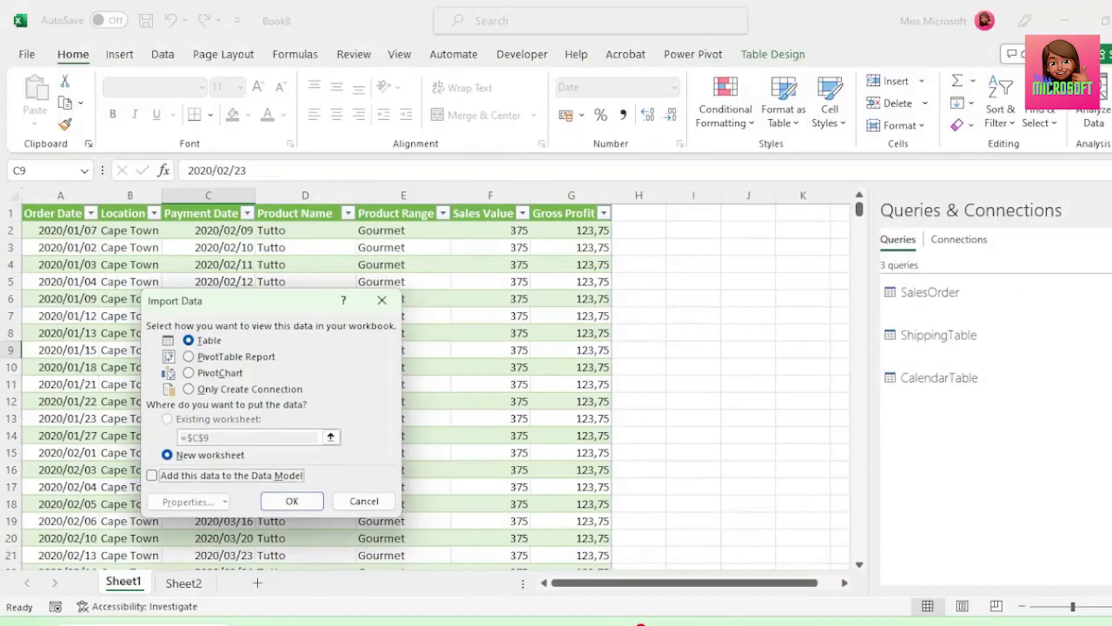
left_click(189, 389)
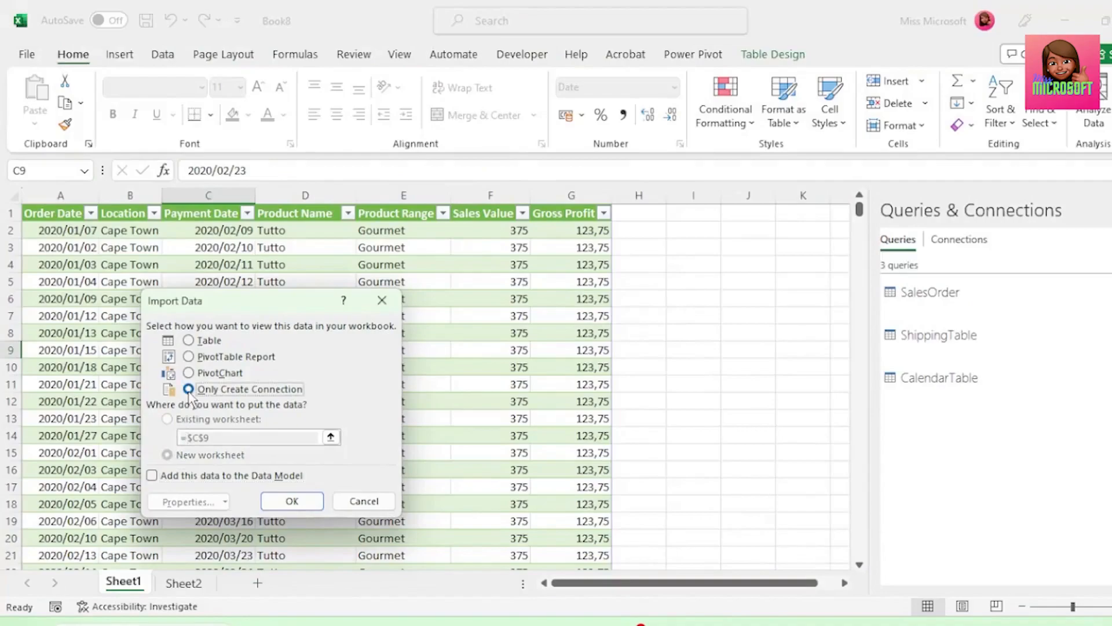
left_click(151, 475)
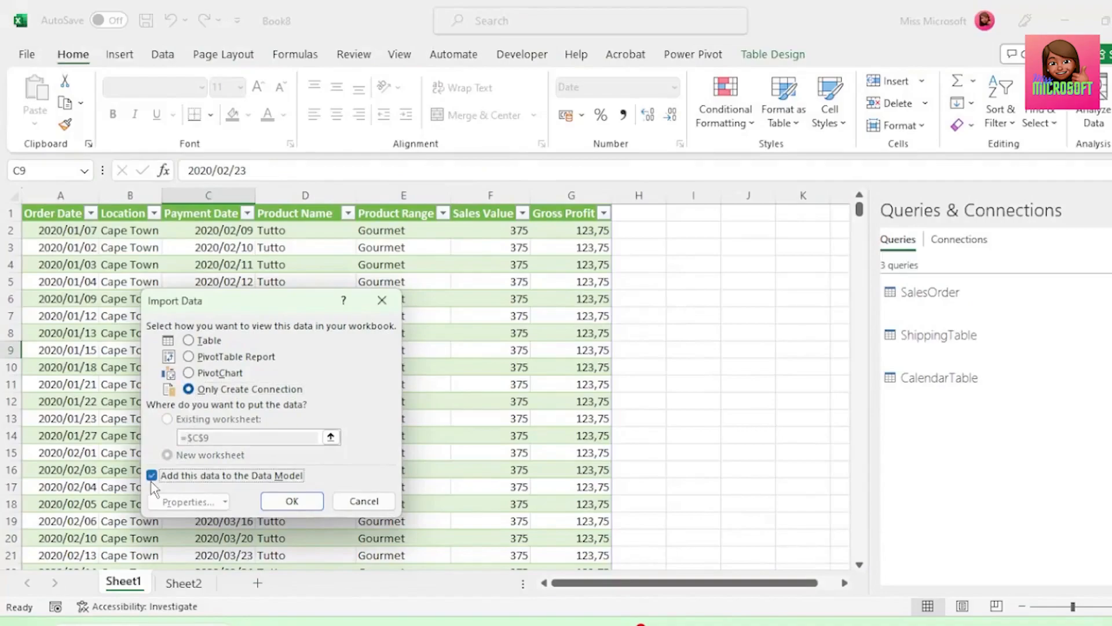
left_click(292, 500)
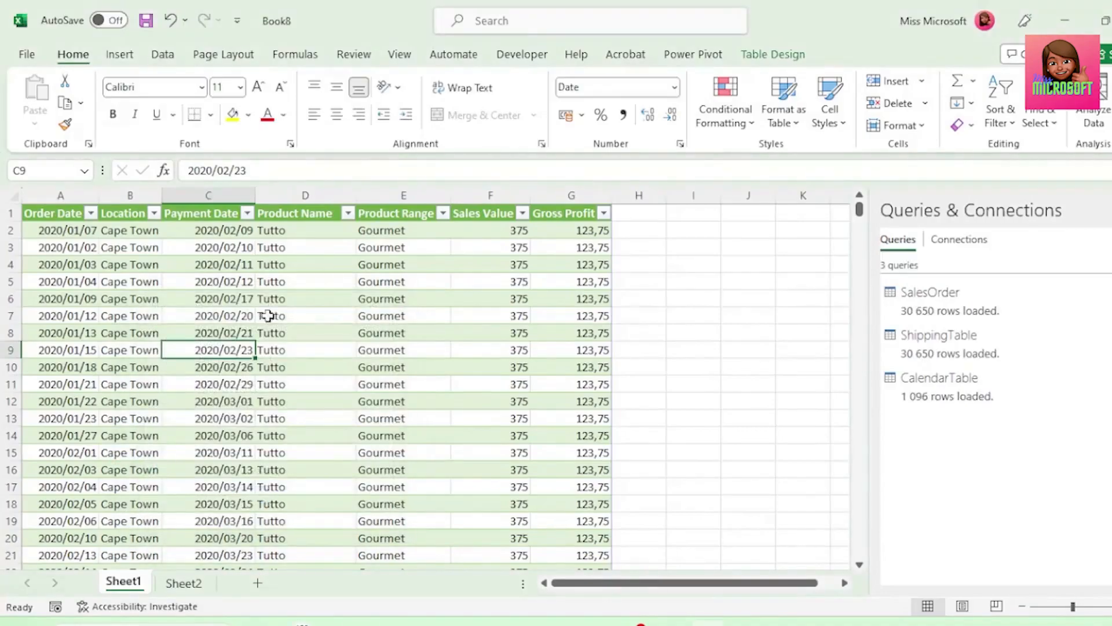
In the Power Pivot window, sort CalendarTable's Month Name column by the Month column
left_click(703, 55)
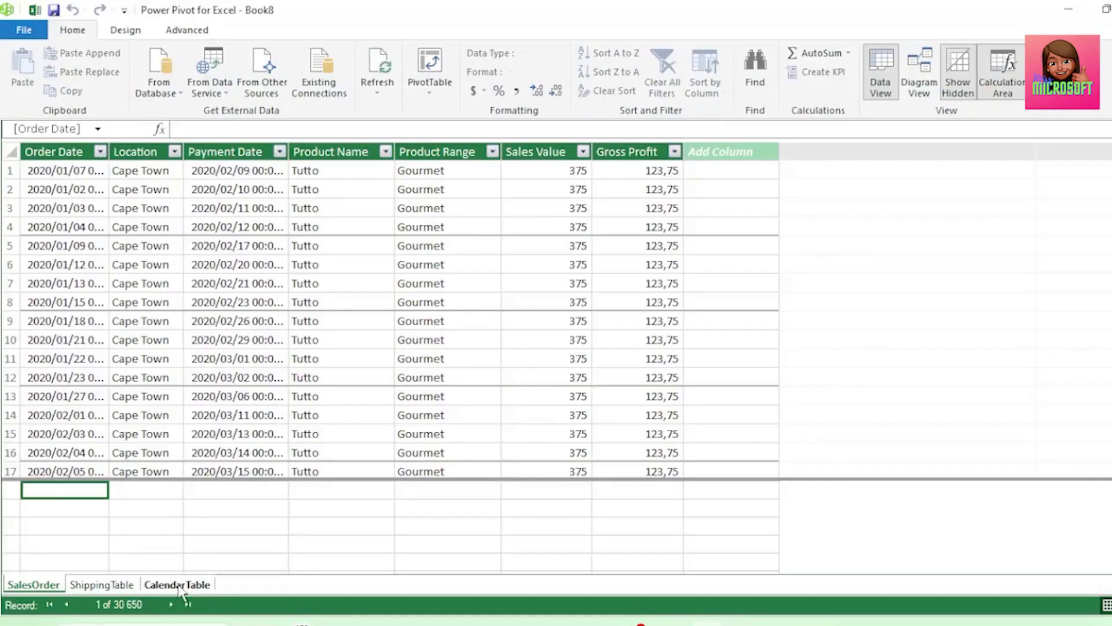
left_click(178, 585)
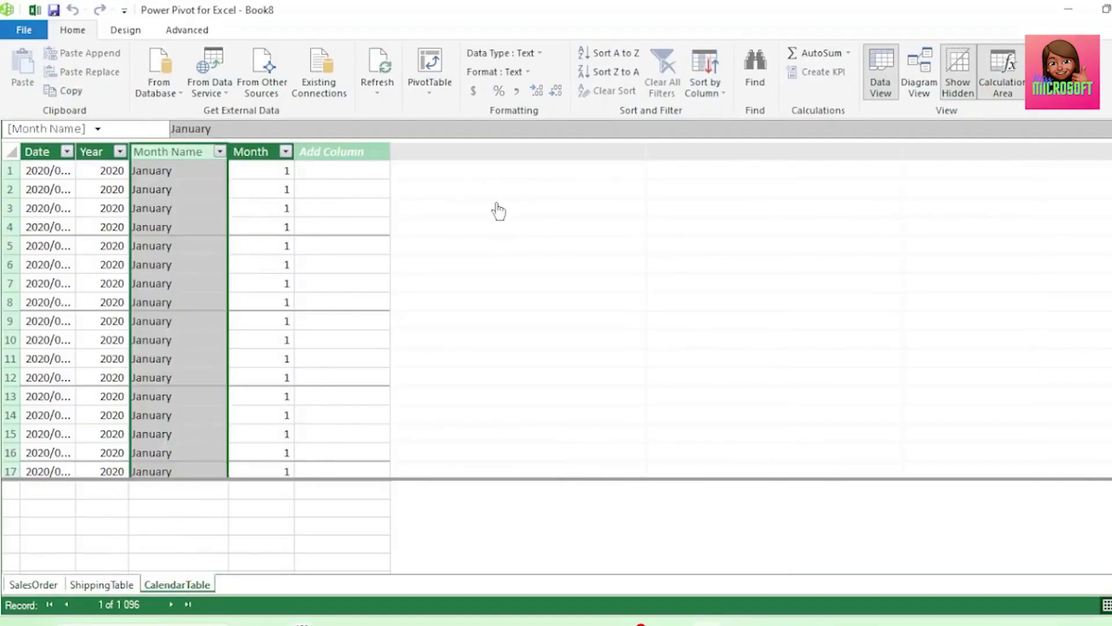
left_click(704, 87)
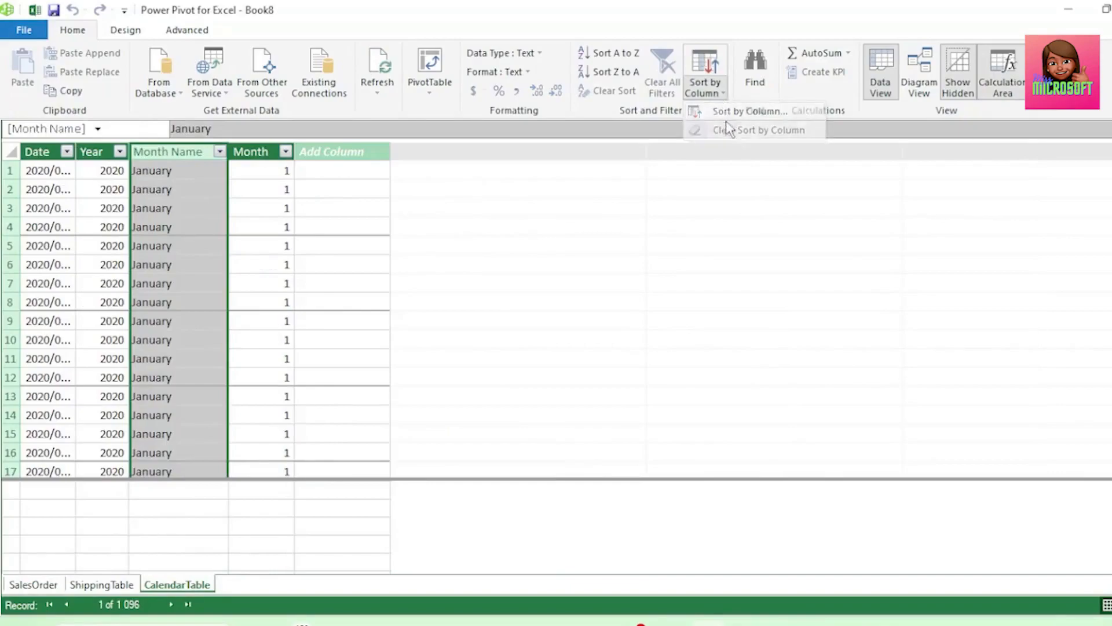
left_click(753, 110)
left_click(785, 340)
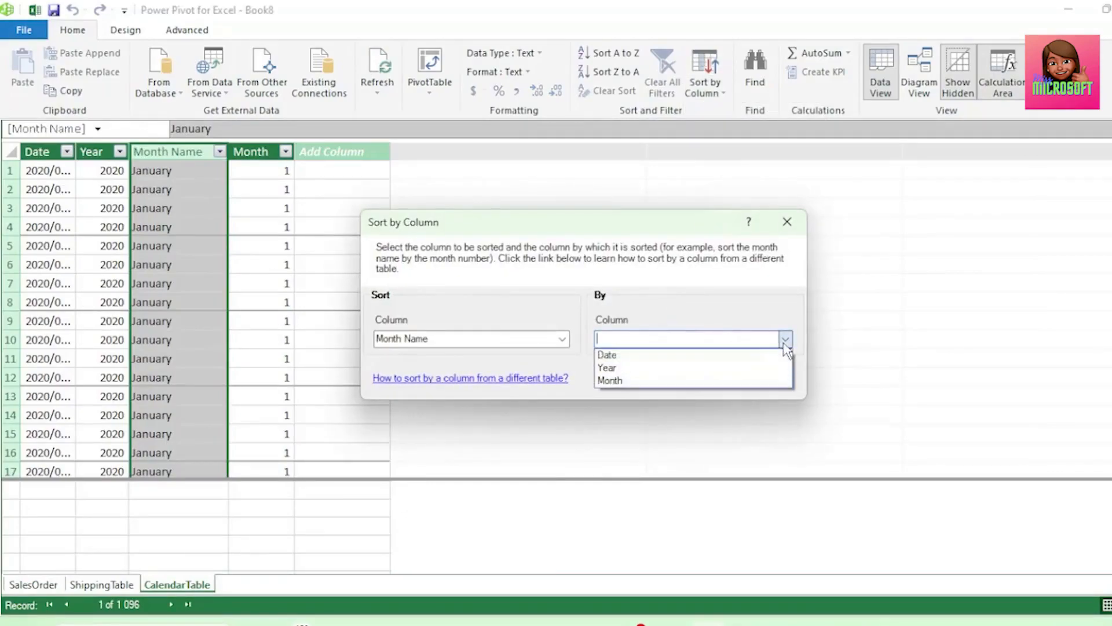
left_click(753, 380)
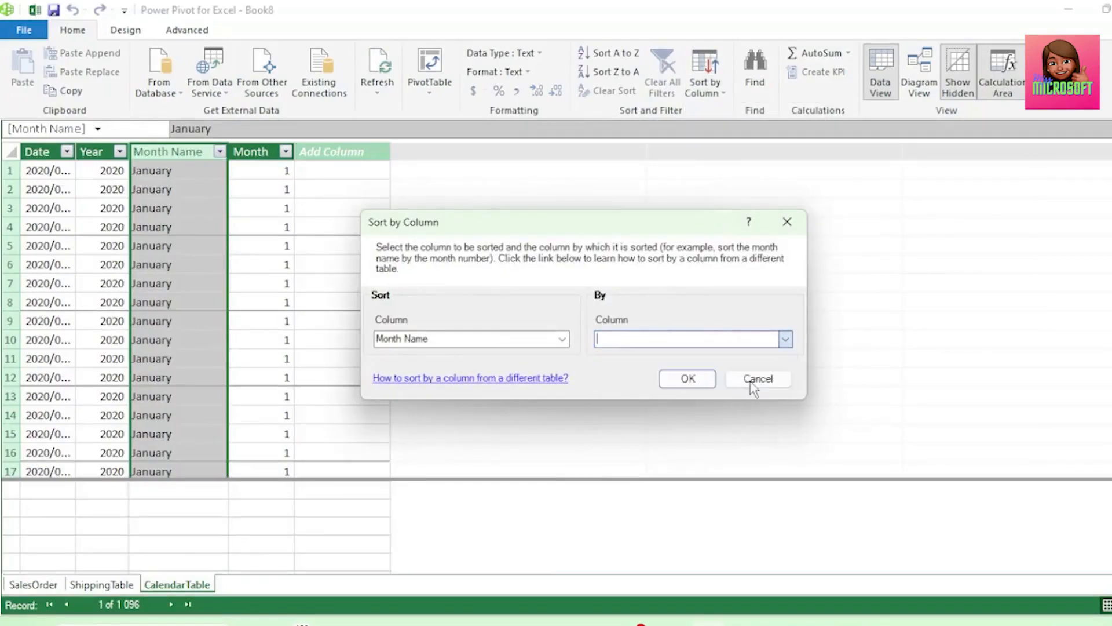
left_click(701, 386)
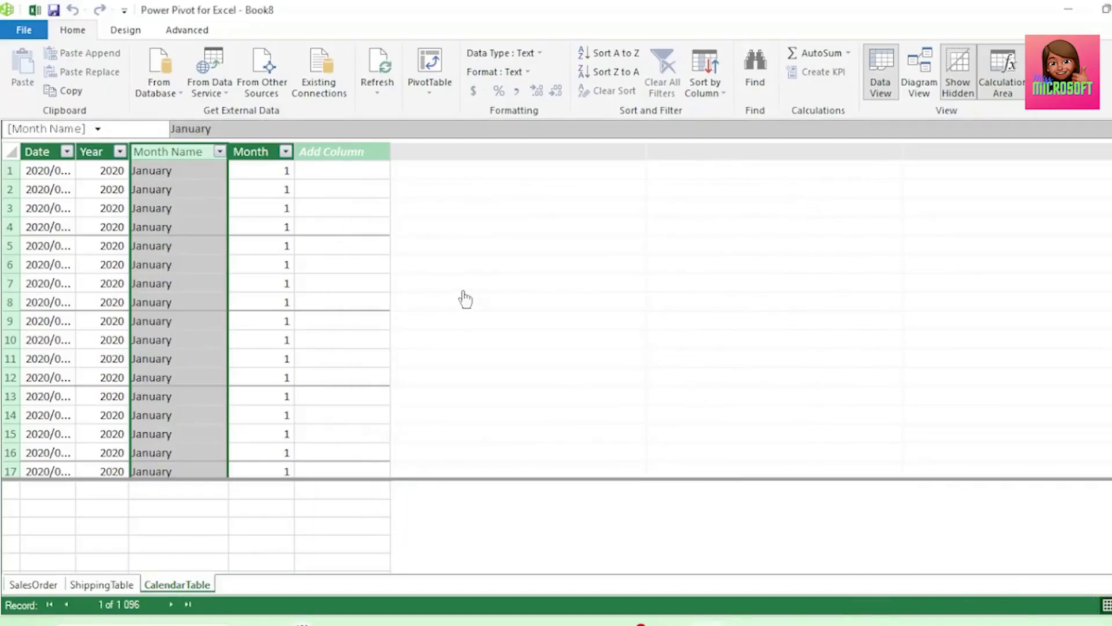
In the model diagram, place CalendarTable above the other two tables and relate its Date to SalesOrder and to ShippingTable's Shipping Date
left_click(919, 72)
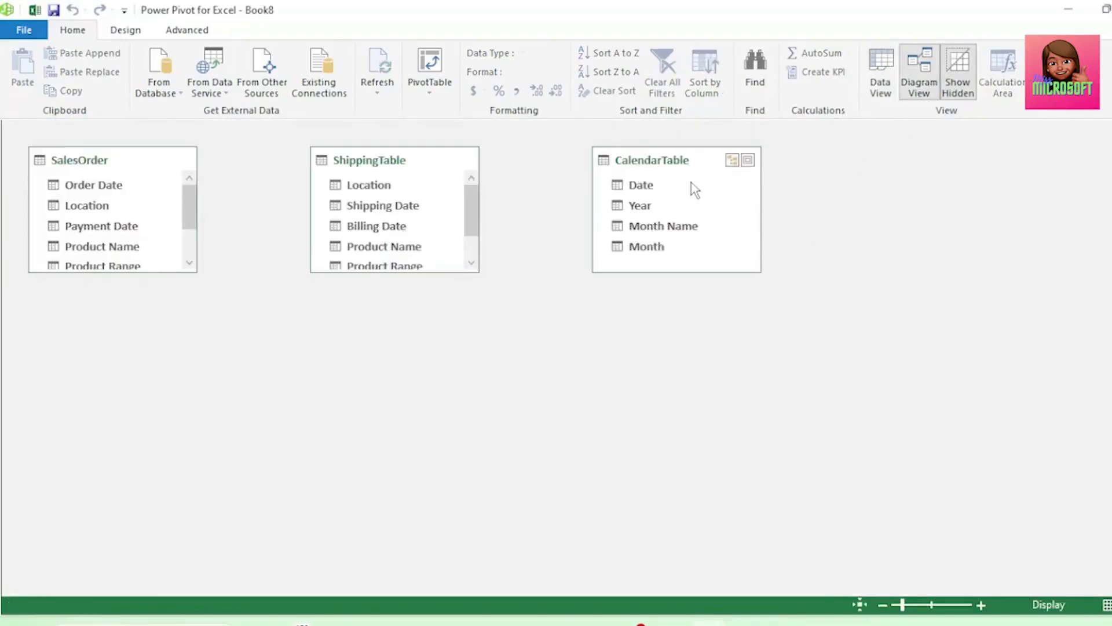
left_click_drag(132, 166, 410, 348)
left_click_drag(374, 164, 171, 342)
left_click_drag(651, 166, 370, 379)
left_click_drag(303, 184, 198, 381)
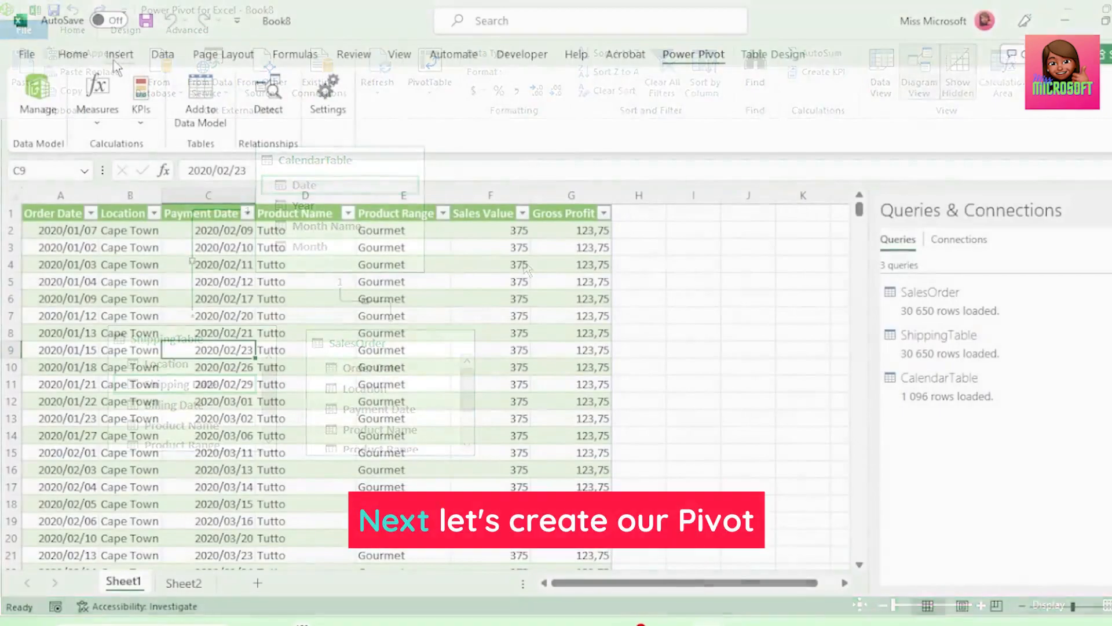
Back in the Excel workbook, insert a PivotTable from the Data Model on a new worksheet
left_click(120, 54)
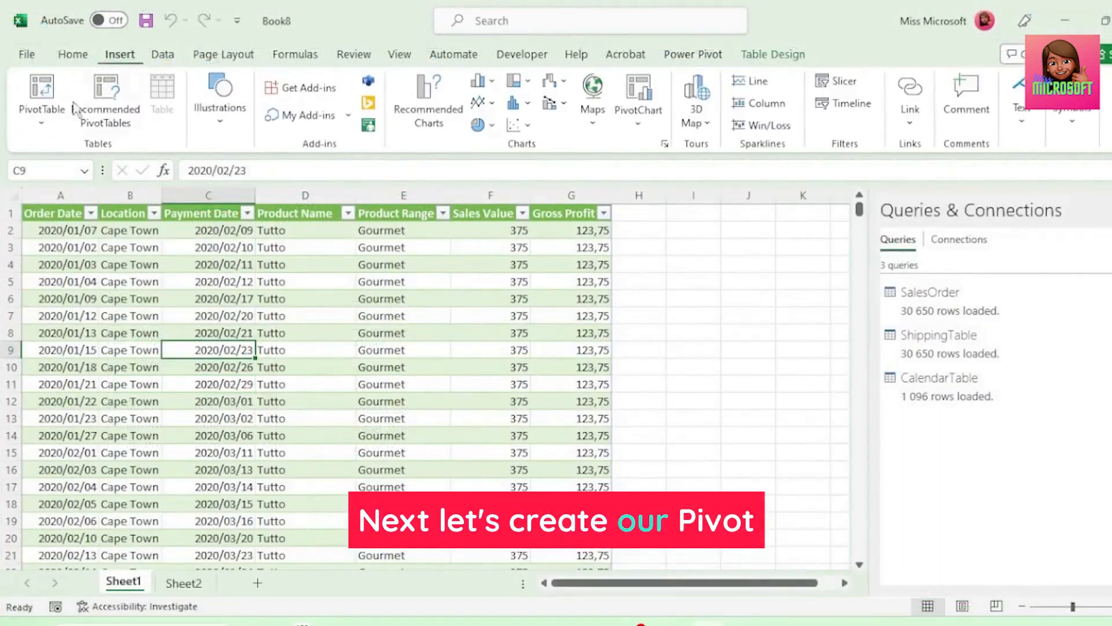
left_click(42, 119)
left_click(87, 195)
left_click(653, 341)
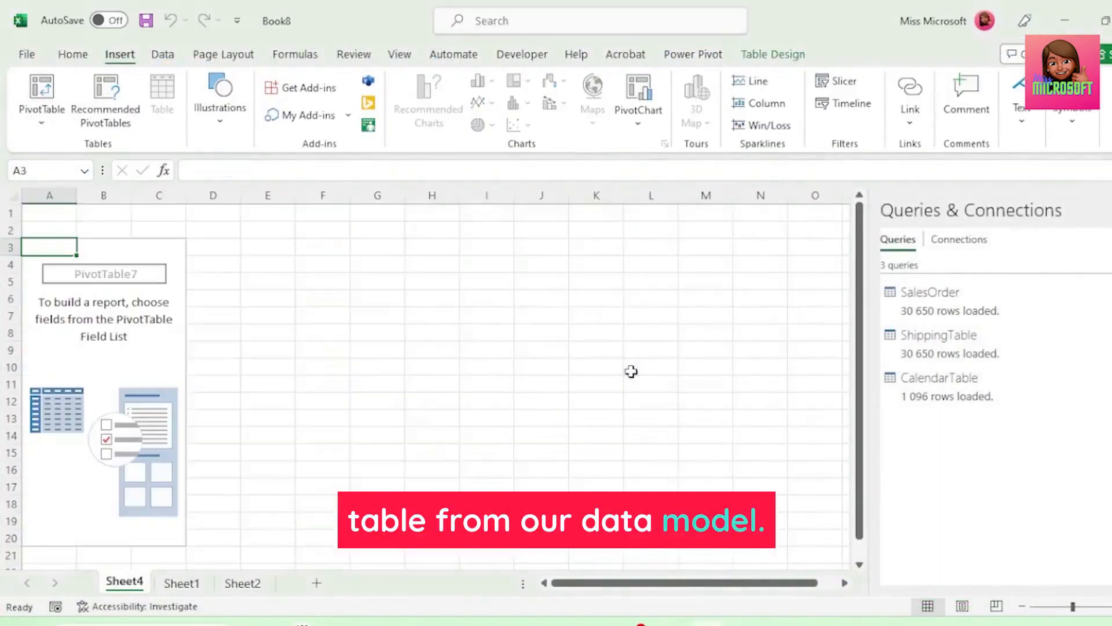
Build the PivotTable from SalesOrder with Product Range as rows and the sums of Sales Value and Gross Profit as values
left_click(856, 360)
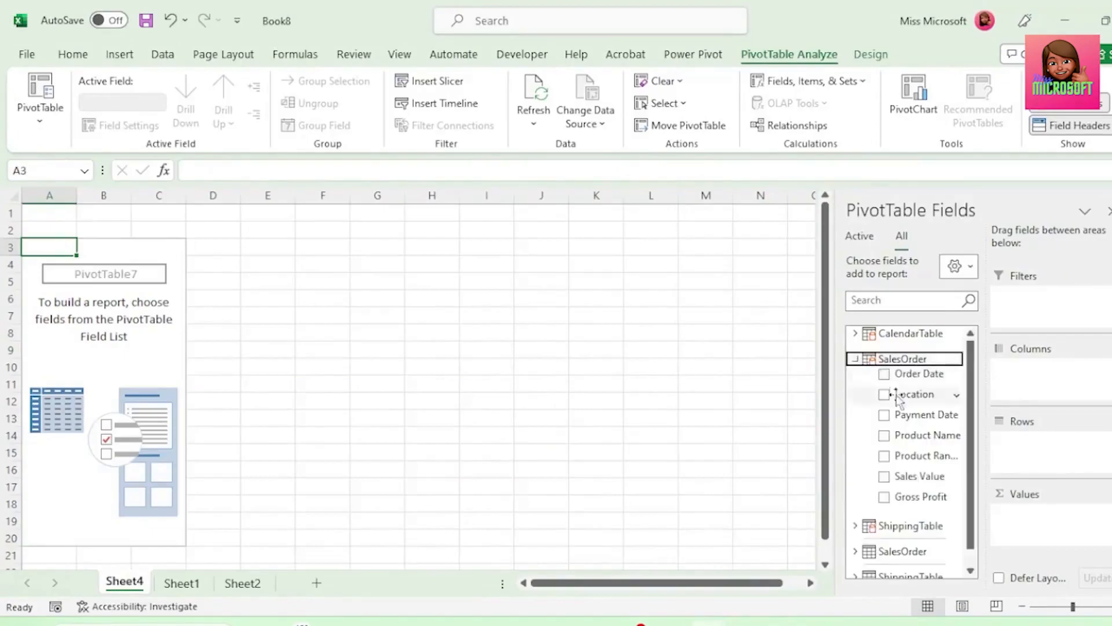
left_click_drag(924, 457, 1026, 524)
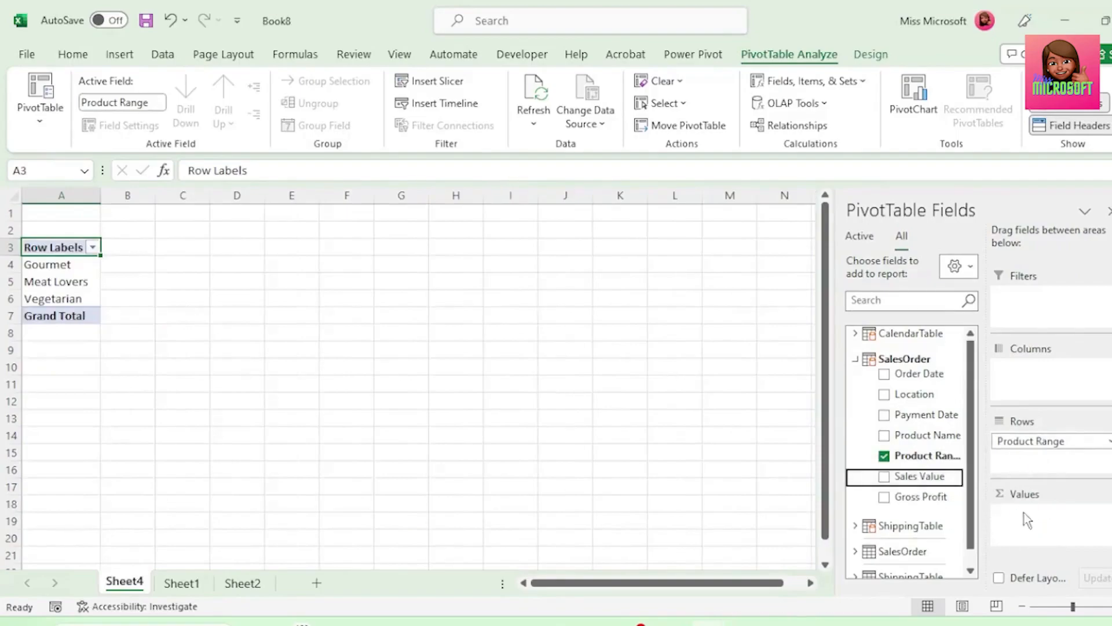
left_click_drag(920, 496, 1042, 527)
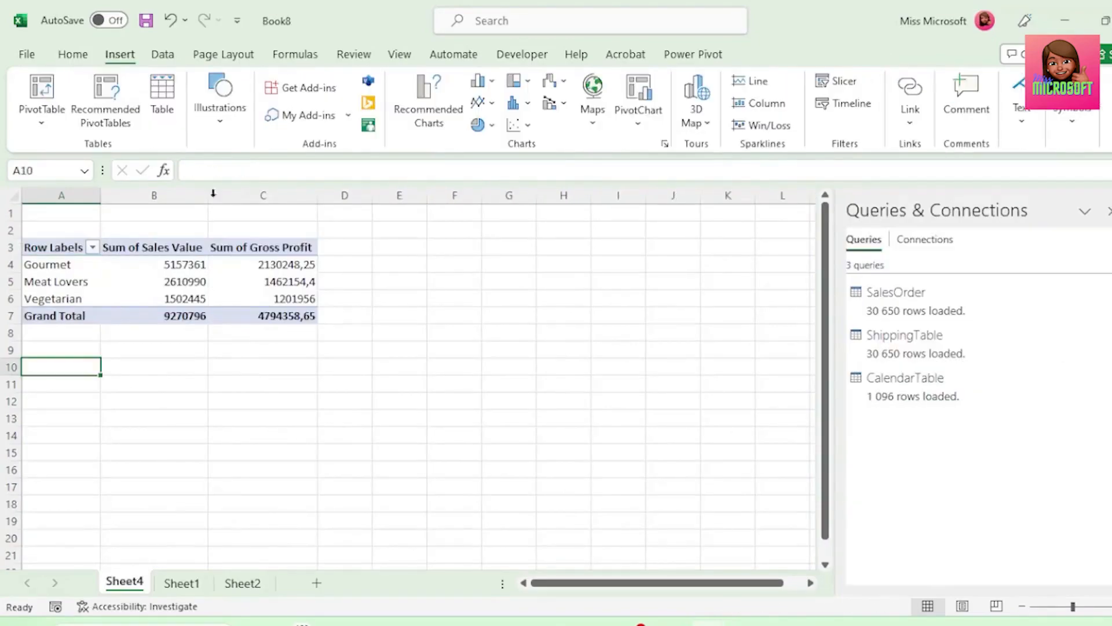
Insert a second Data Model PivotTable at cell A10 of the same sheet
left_click(40, 133)
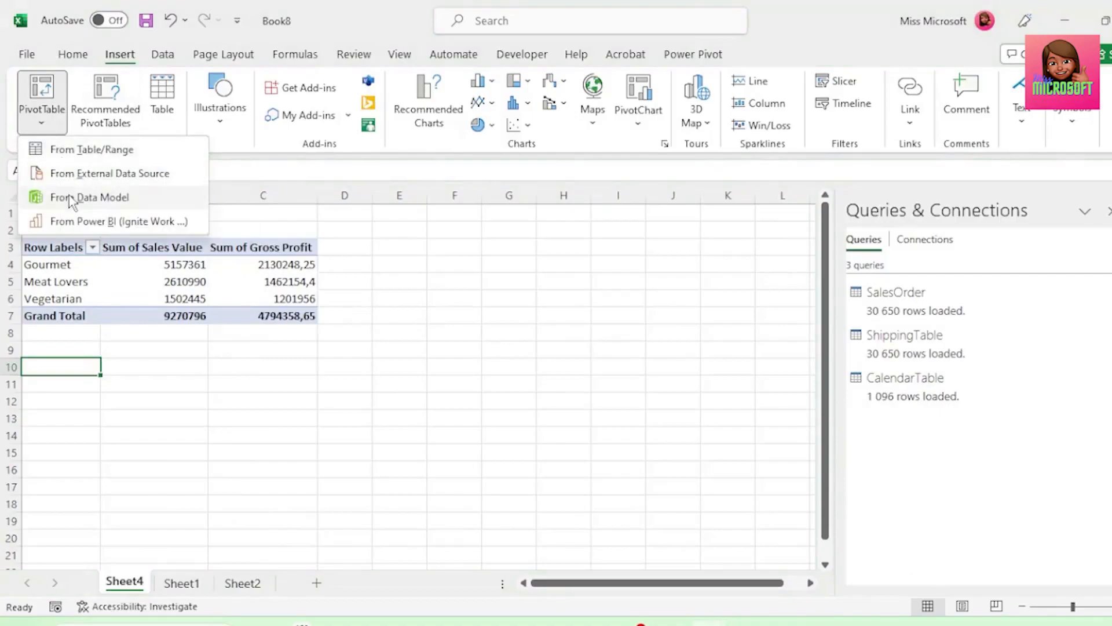
left_click(75, 196)
left_click(653, 340)
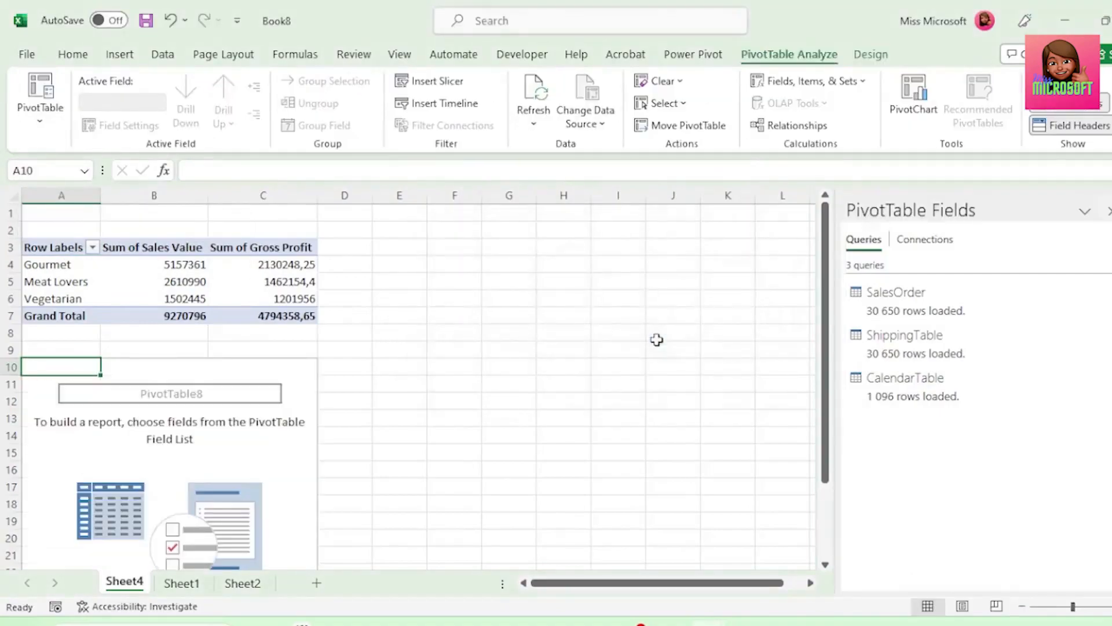
Fill the second PivotTable from ShippingTable with Product Range as rows and the sum of Cost of Sales as values
left_click(855, 384)
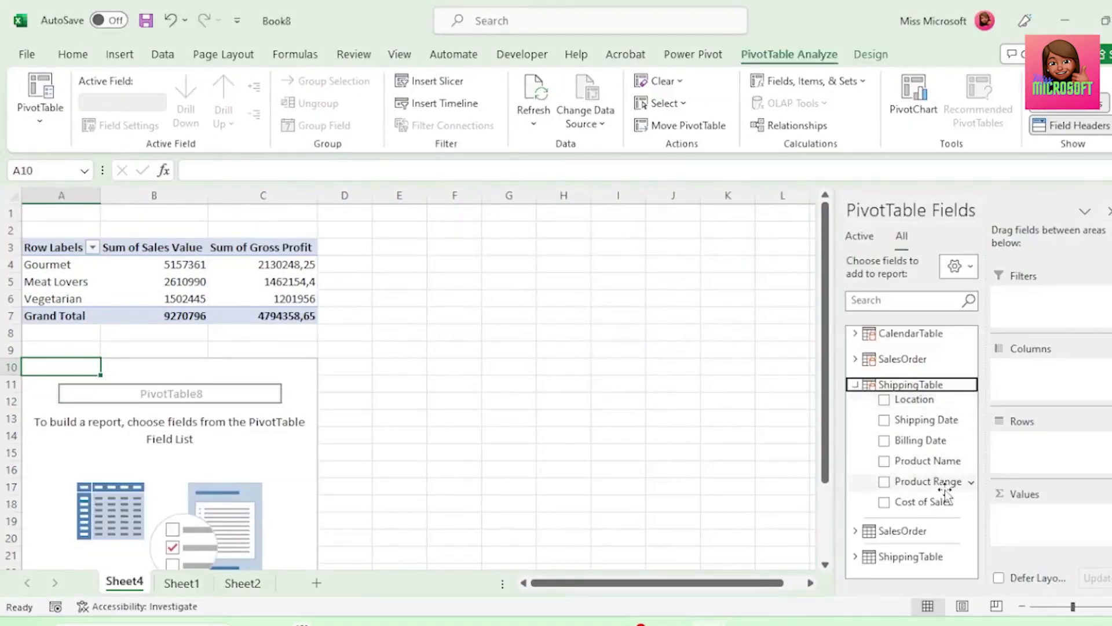
left_click_drag(935, 490, 1054, 460)
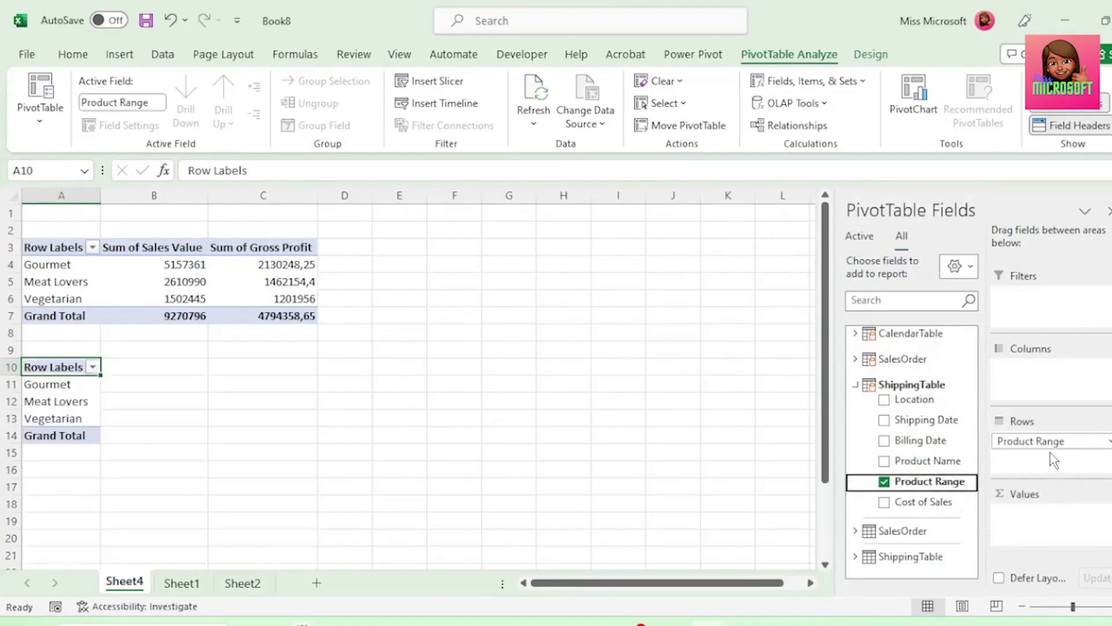
left_click_drag(940, 511, 1026, 527)
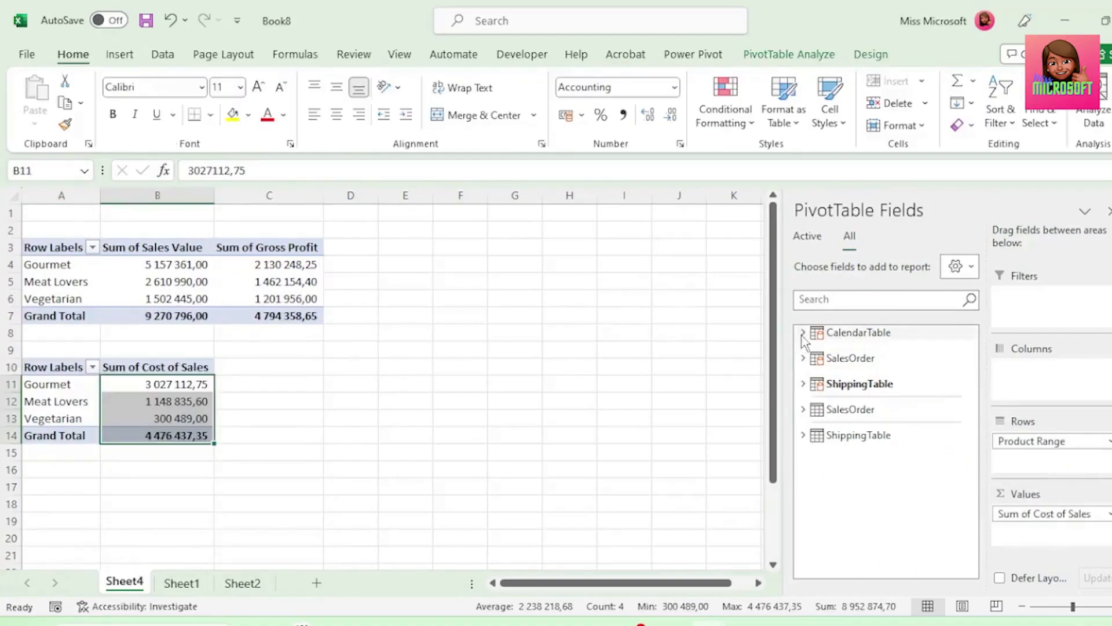
Add Month Name and Year slicers from CalendarTable for the Cost of Sales PivotTable and place the Year slicer beside the Month Name slicer
left_click(803, 334)
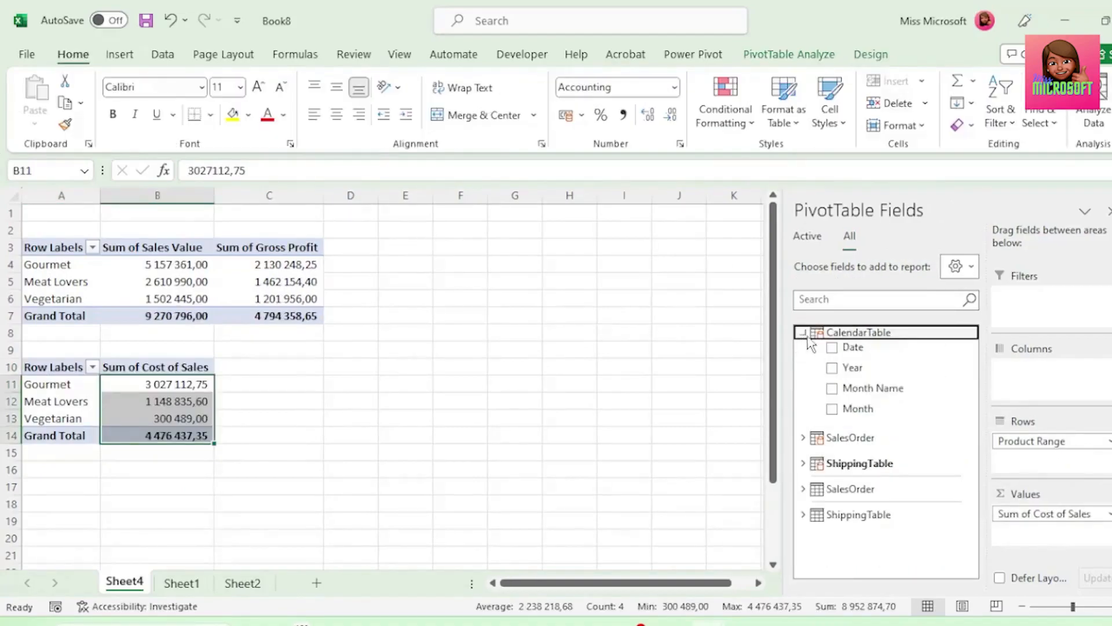
right_click(880, 390)
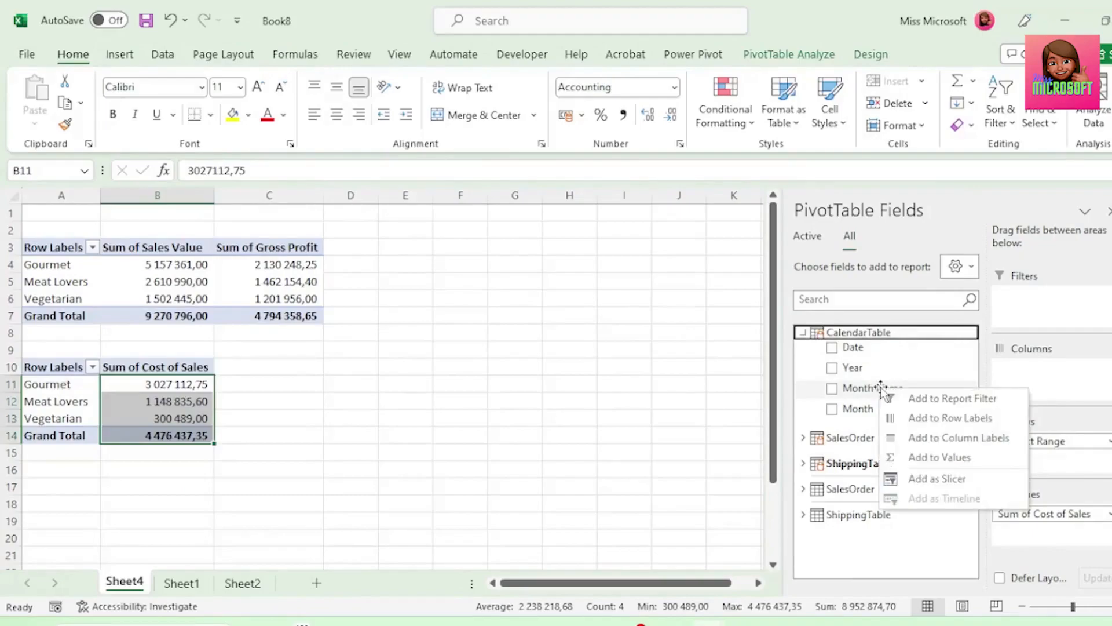
left_click(937, 479)
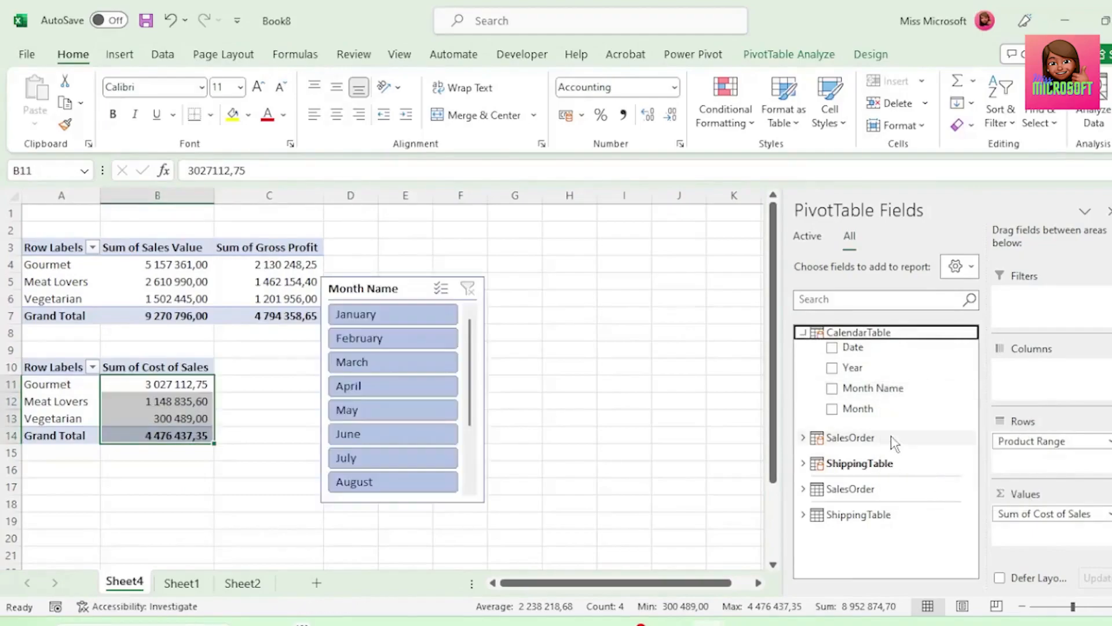
right_click(867, 371)
left_click(950, 461)
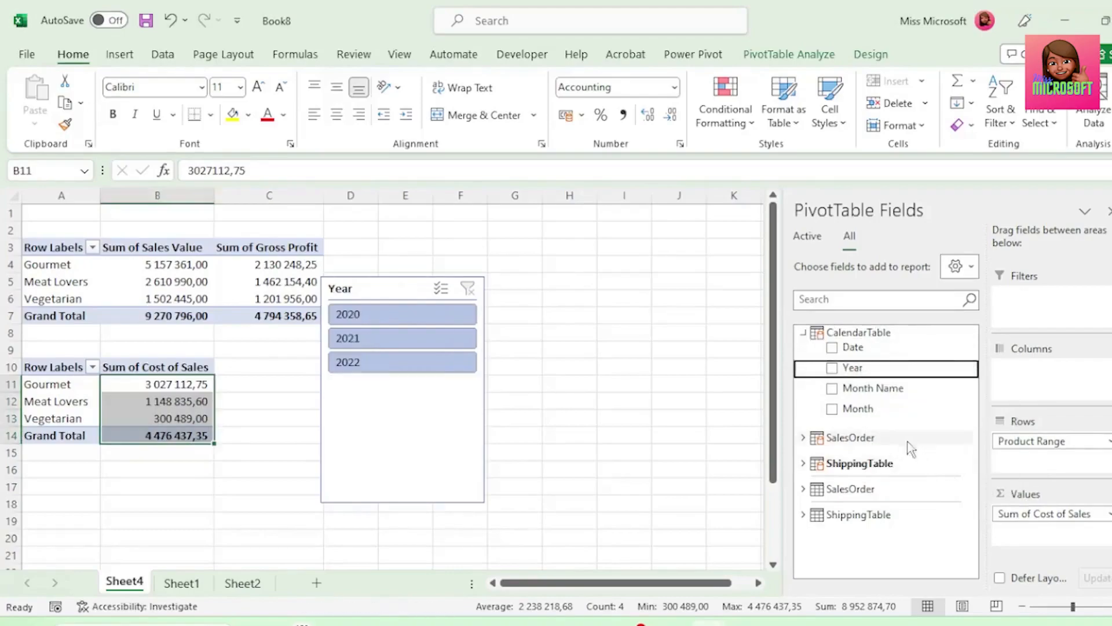
left_click_drag(409, 292, 581, 296)
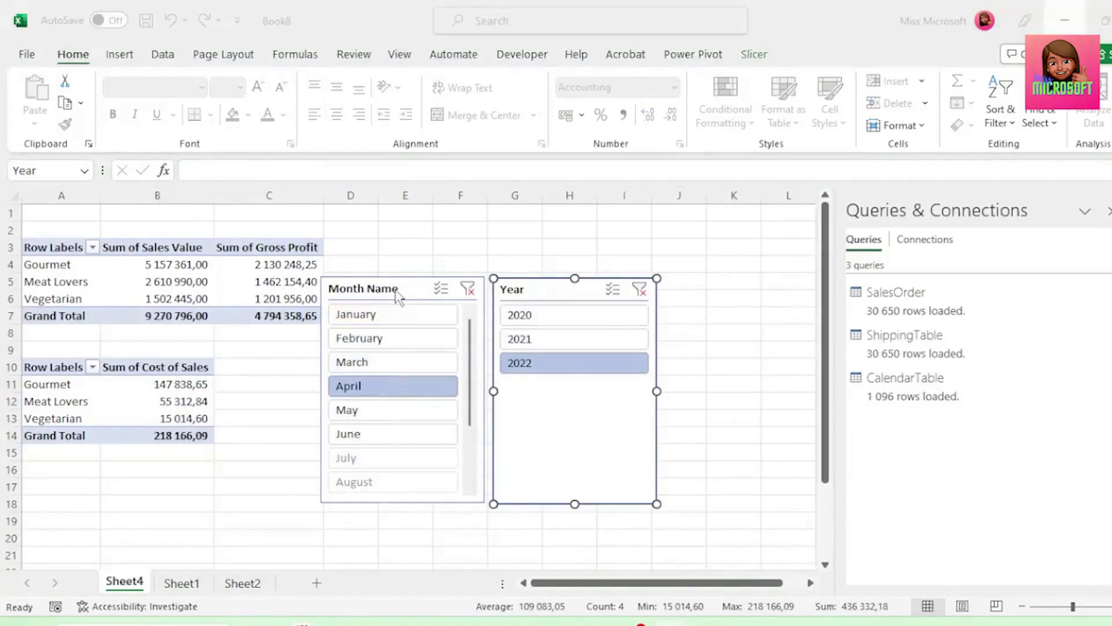
Connect the Month Name slicer to both PivotTable7 and PivotTable8 through its report connections
right_click(397, 294)
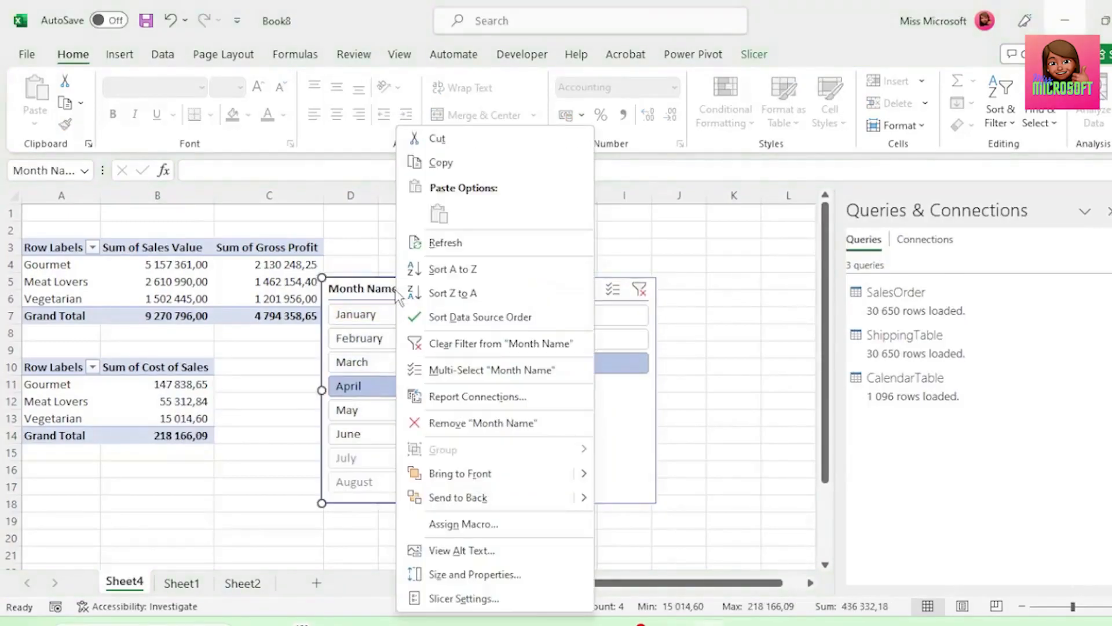
left_click(465, 399)
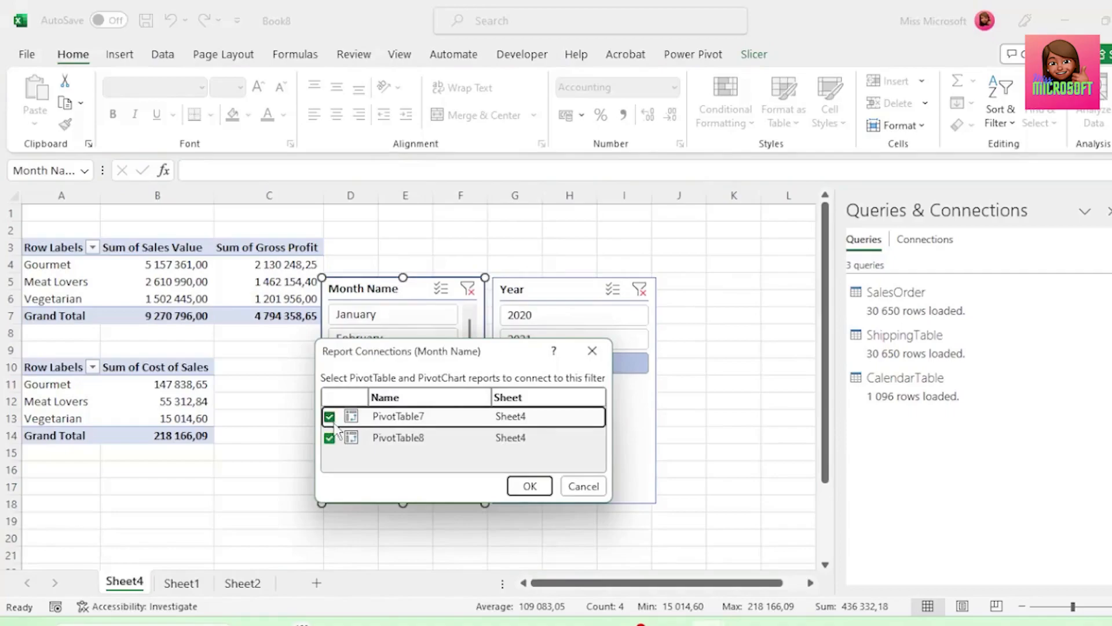
left_click(516, 489)
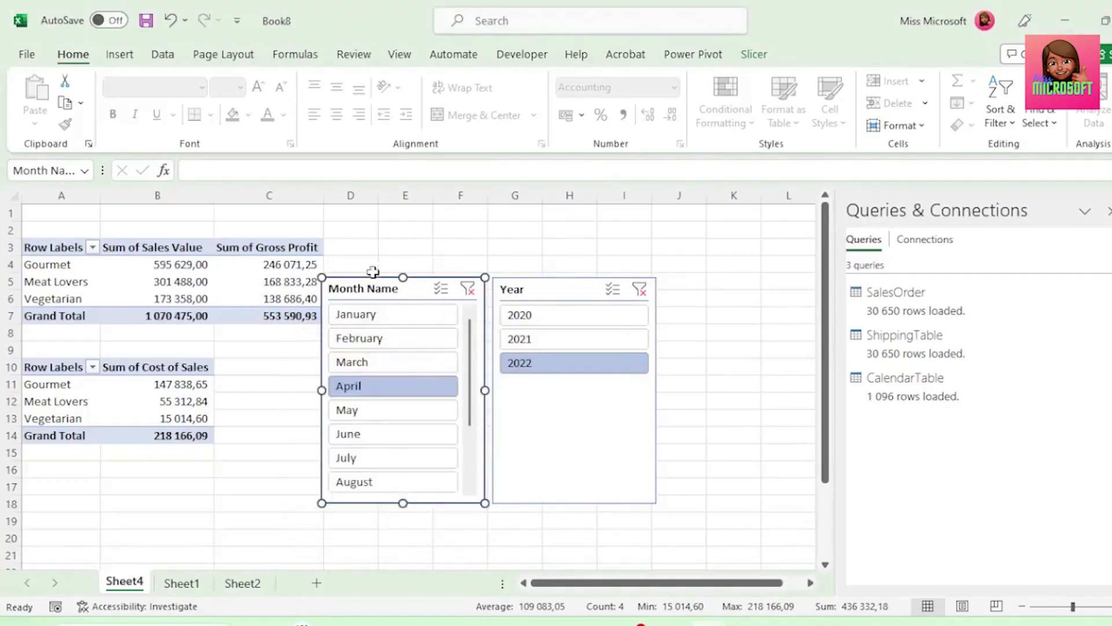
Move both slicers clear of the PivotTables and filter Month Name by January, February and finally March
left_click_drag(566, 293, 619, 286)
left_click_drag(418, 278, 460, 278)
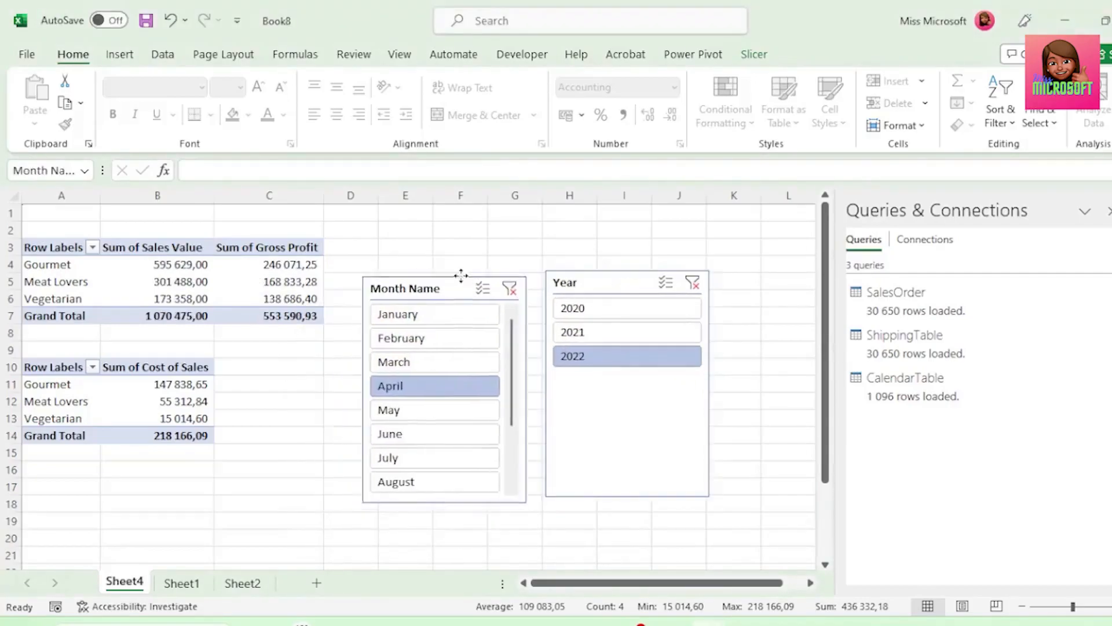
left_click(426, 310)
left_click(436, 335)
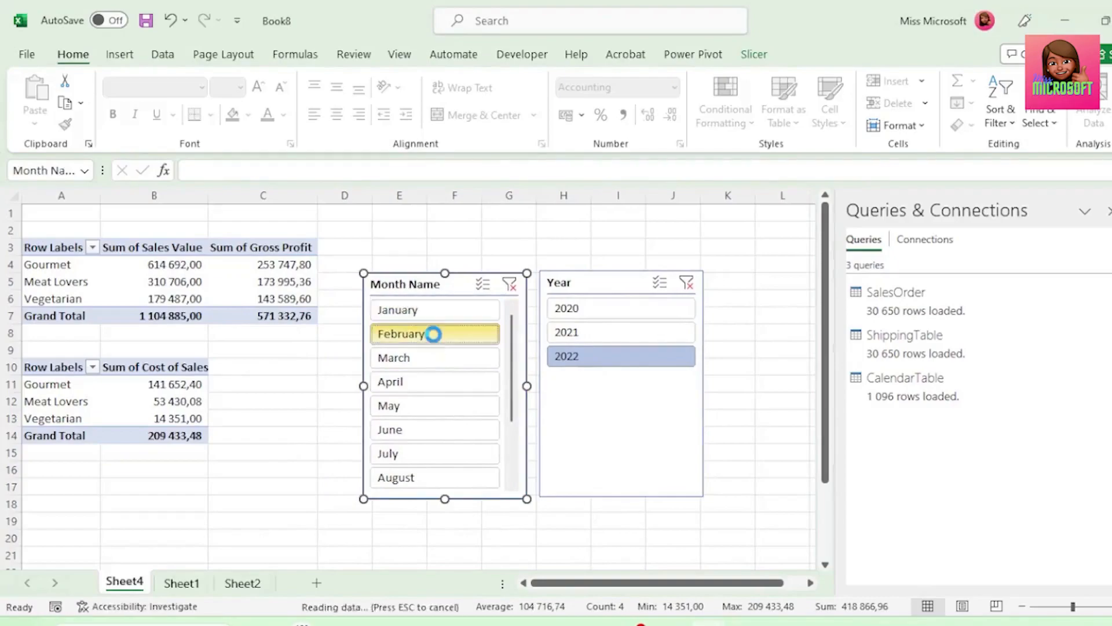
left_click(435, 357)
Connect the Year slicer to PivotTable7 as well, and filter the PivotTables by 2021 and finally by 2020
left_click(603, 283)
right_click(603, 283)
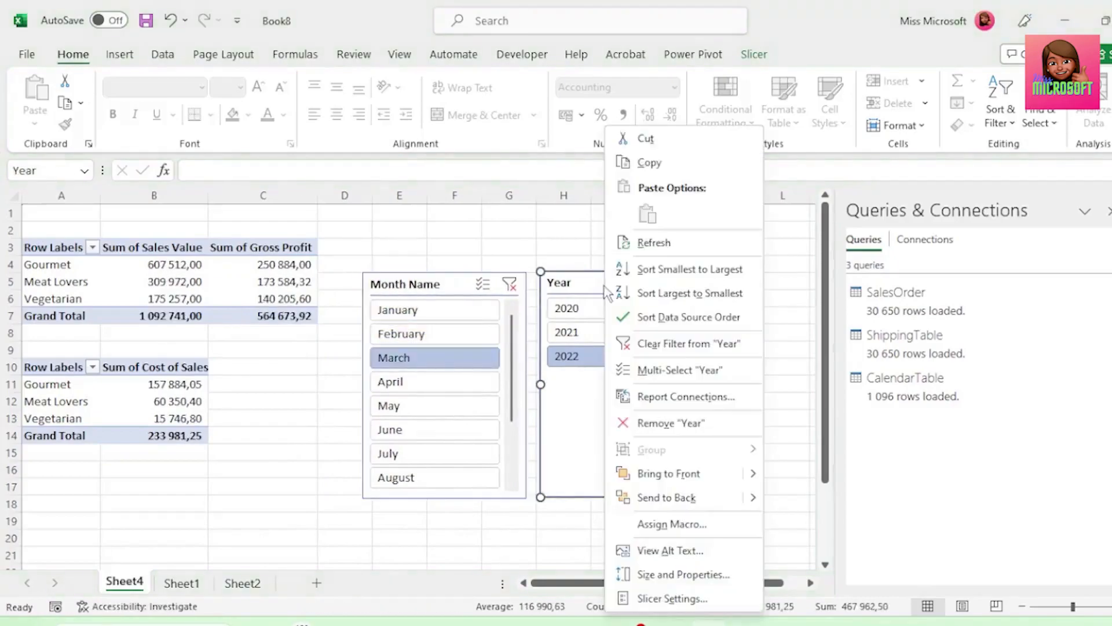
left_click(675, 399)
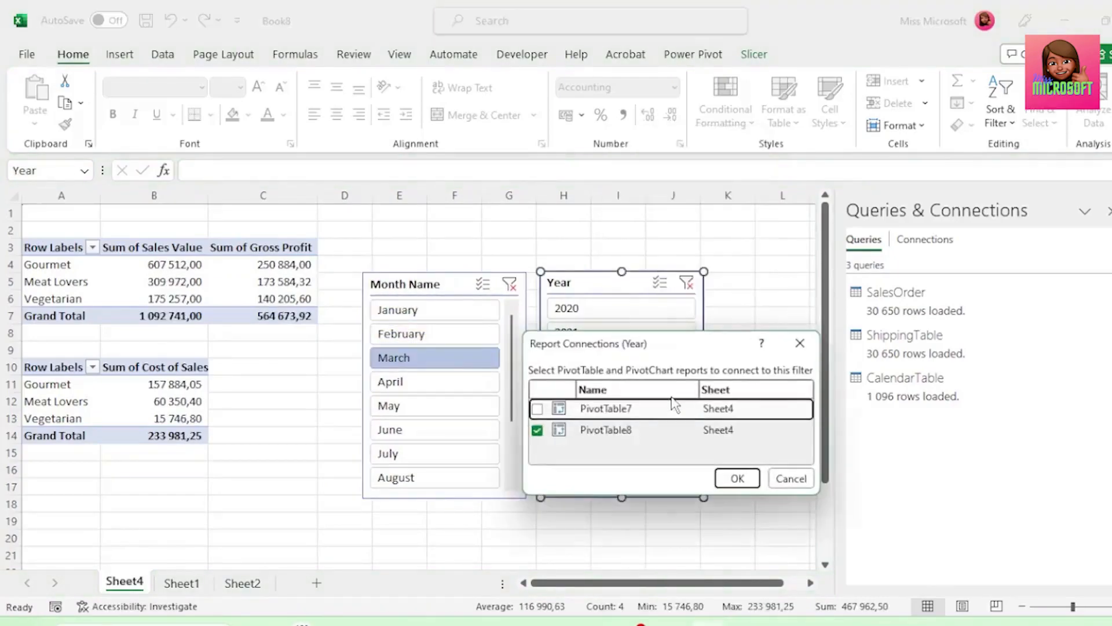
left_click(537, 408)
left_click(737, 477)
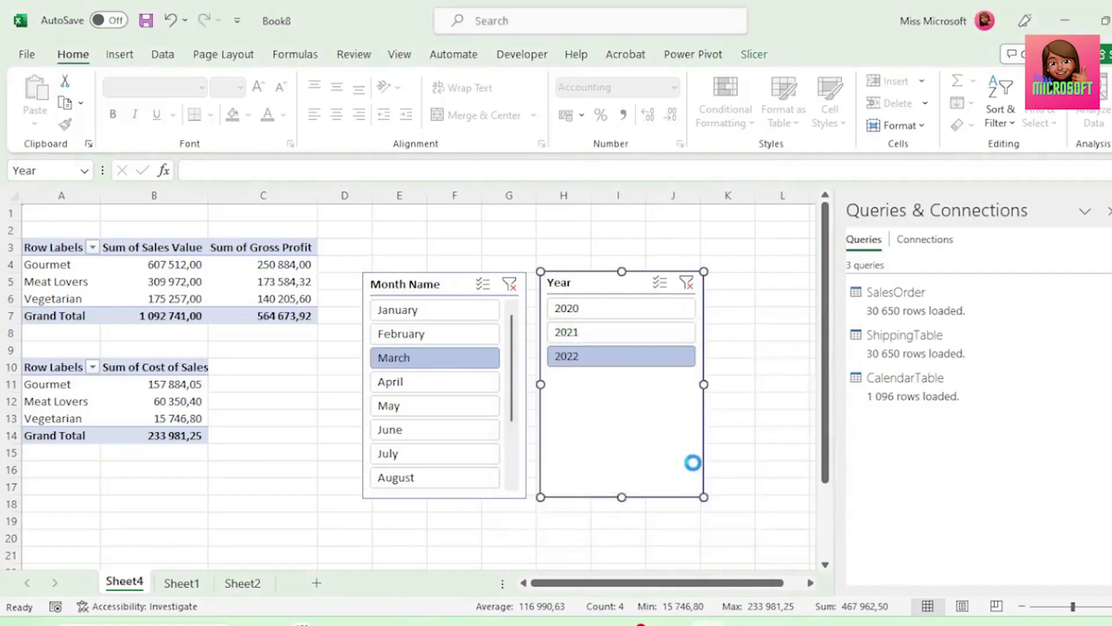
left_click(613, 333)
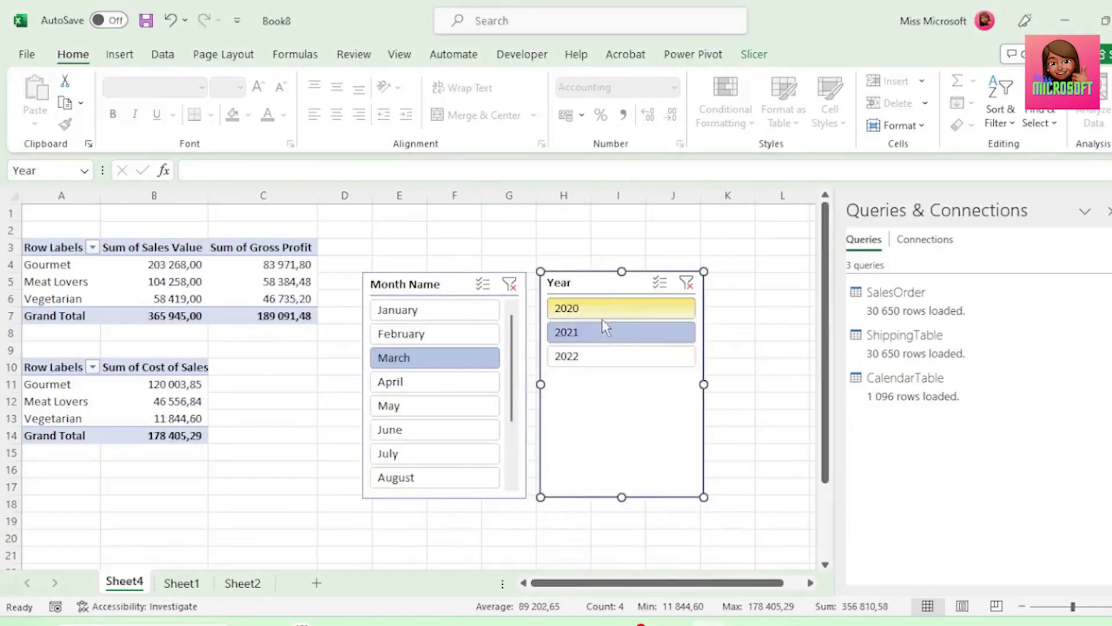
left_click(599, 313)
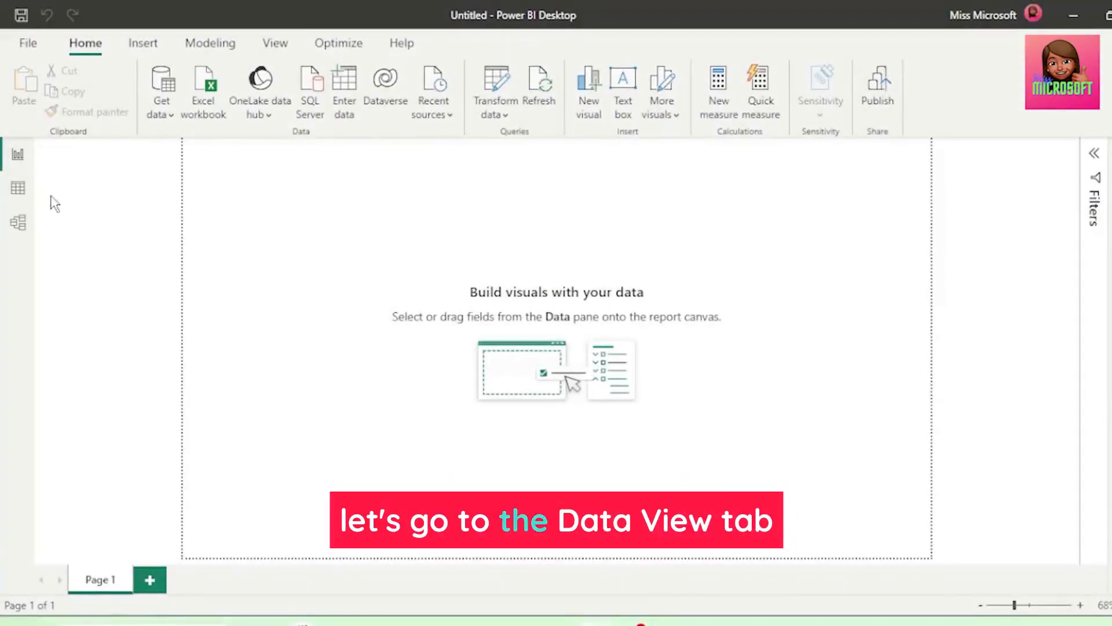
In Power BI Desktop's Data view, create a new calculated table with the formula CalendarTable = CALENDARAUTO()
left_click(22, 196)
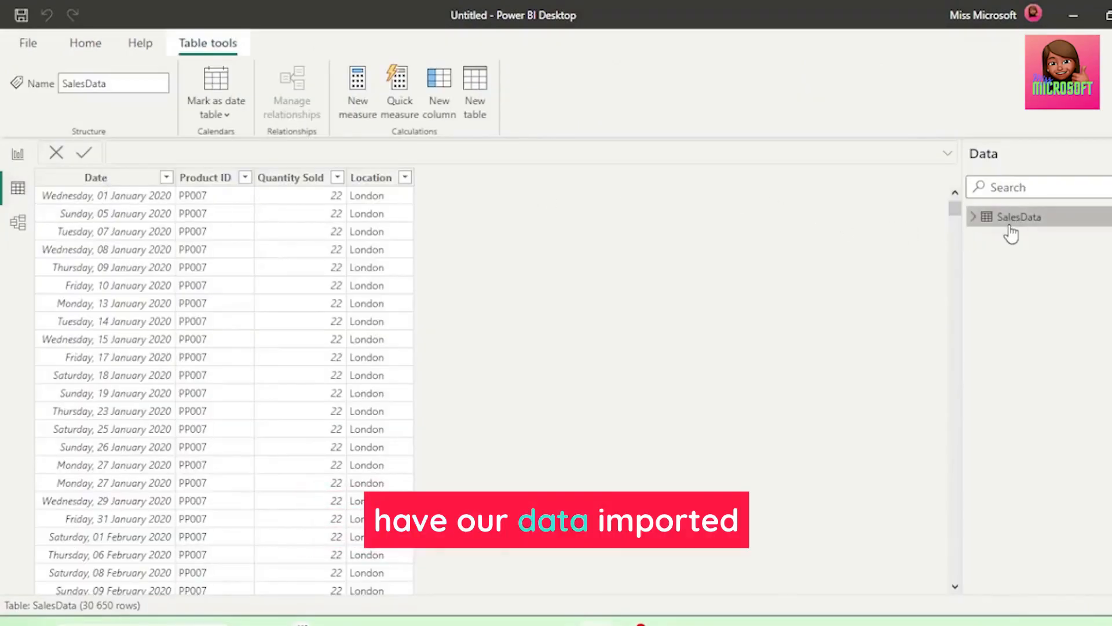
mouse_move(1010, 233)
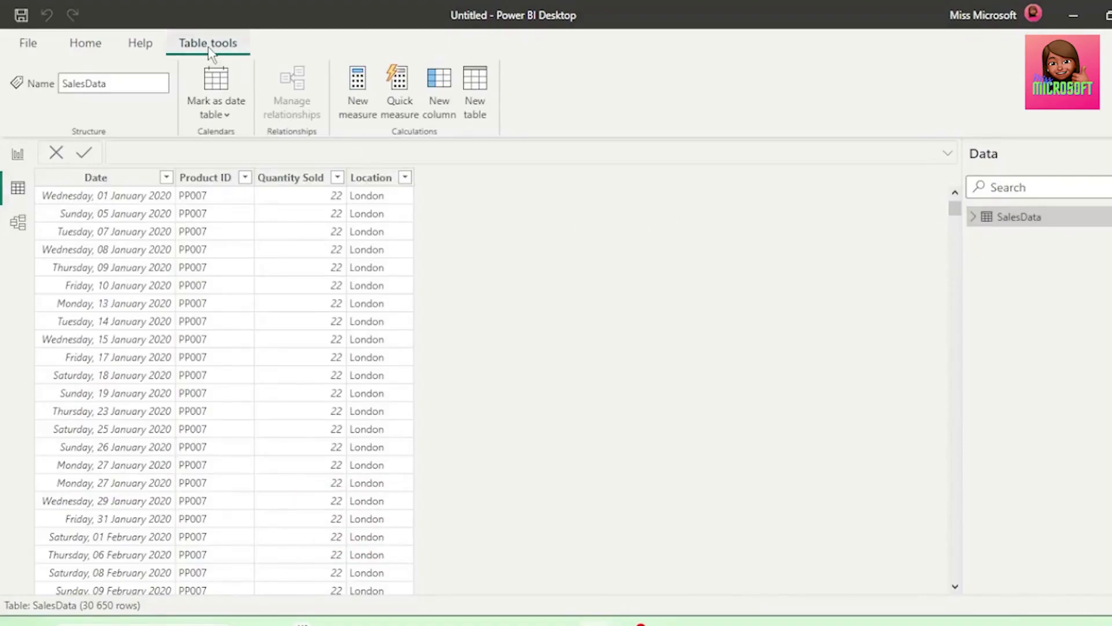
left_click(475, 104)
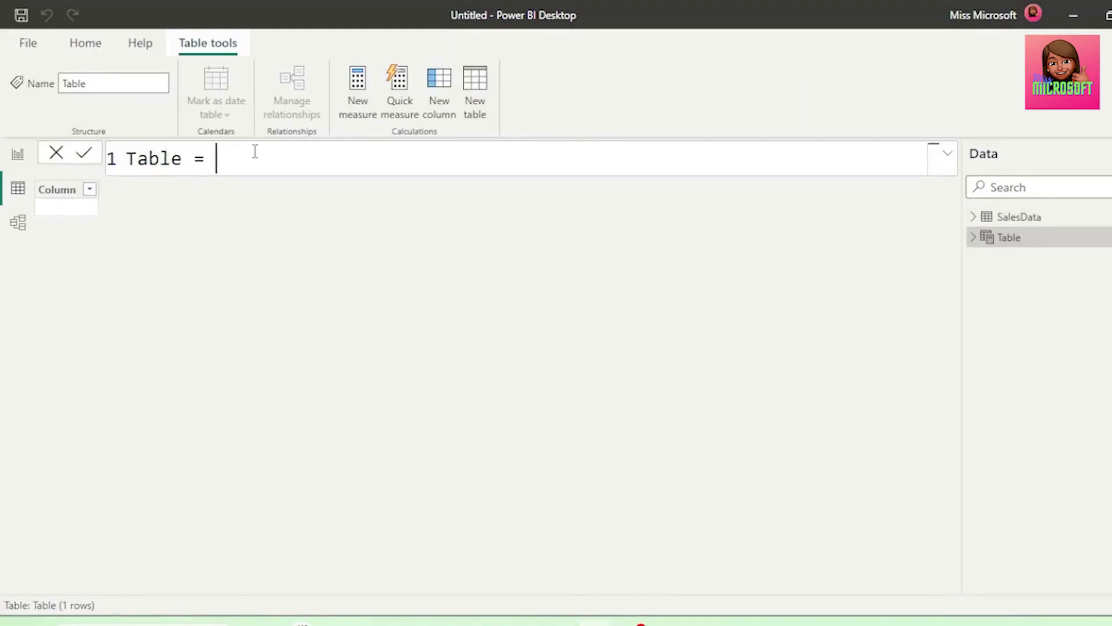
left_click_drag(253, 151, 126, 158)
type("Calend")
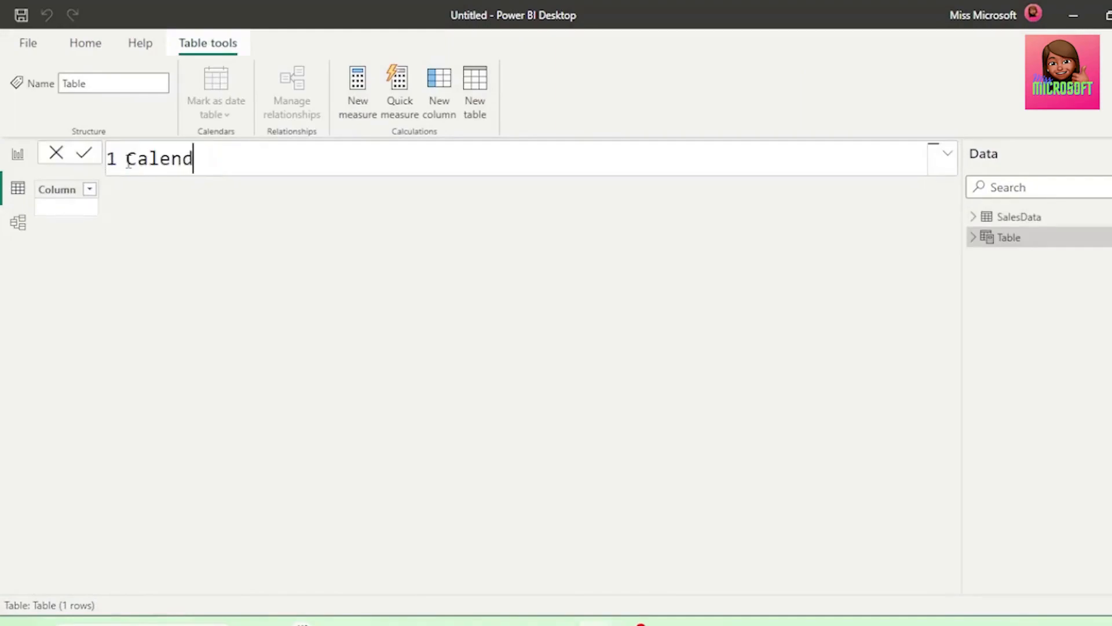
type("arTable = ")
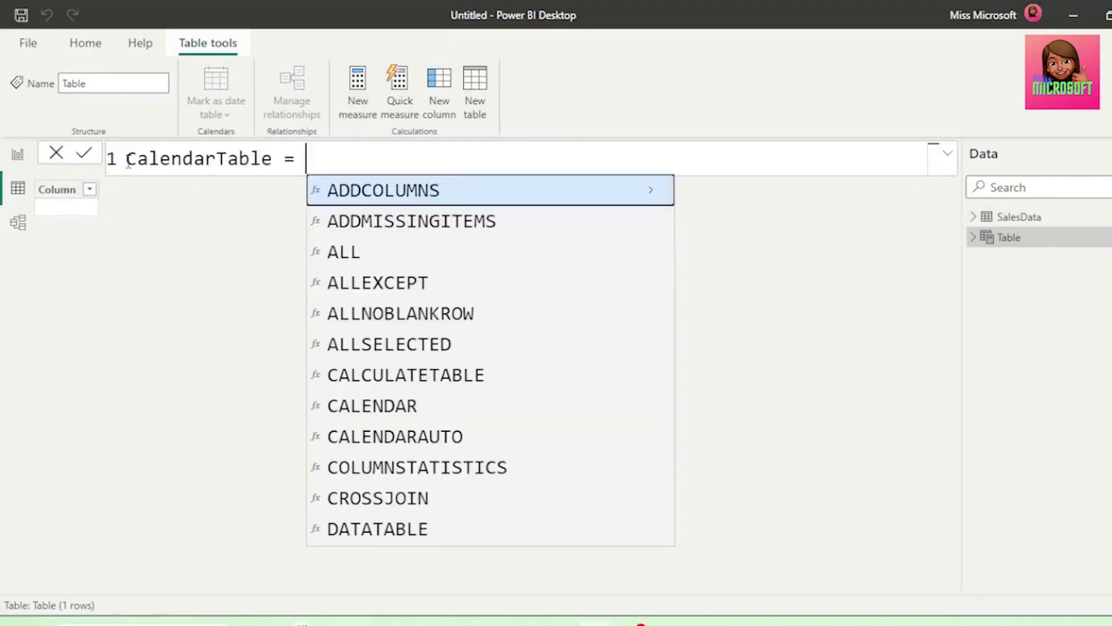
type("Ca")
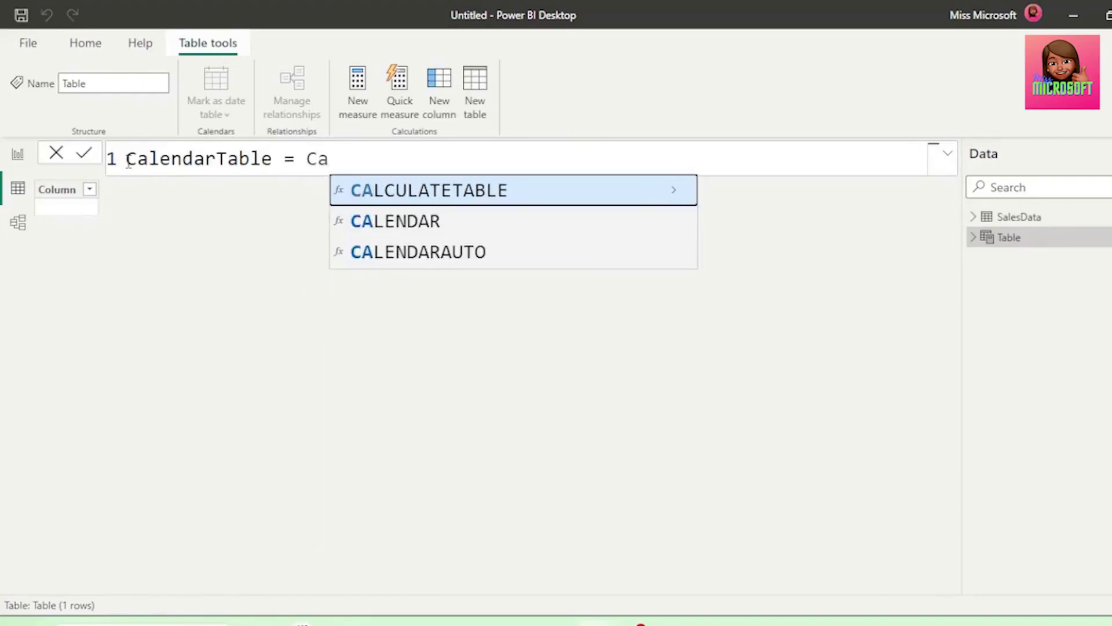
left_click(394, 265)
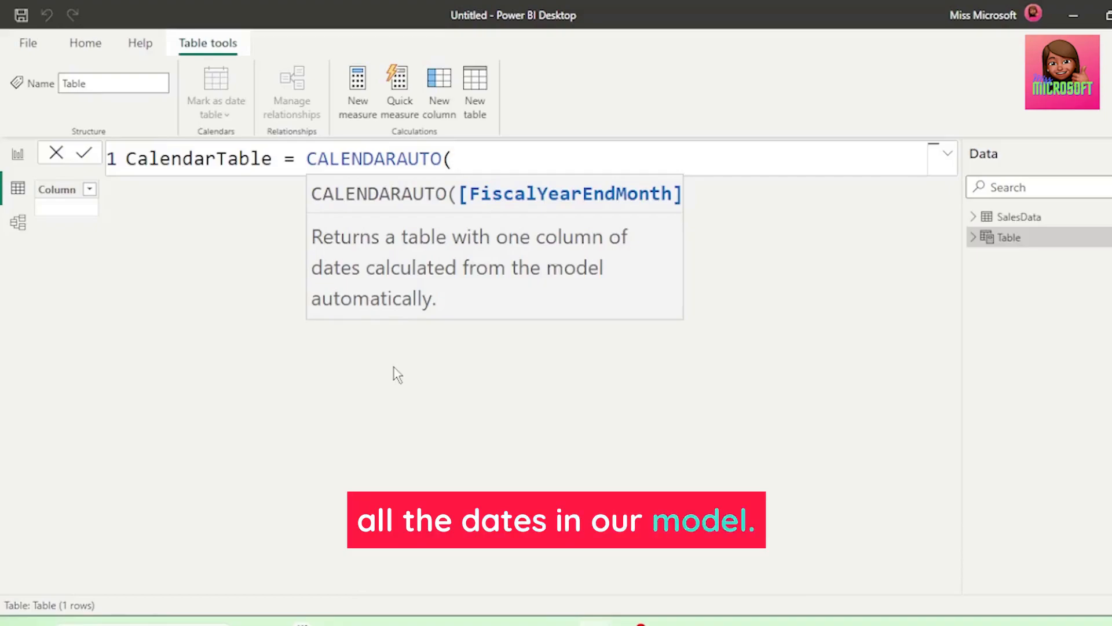
type(")")
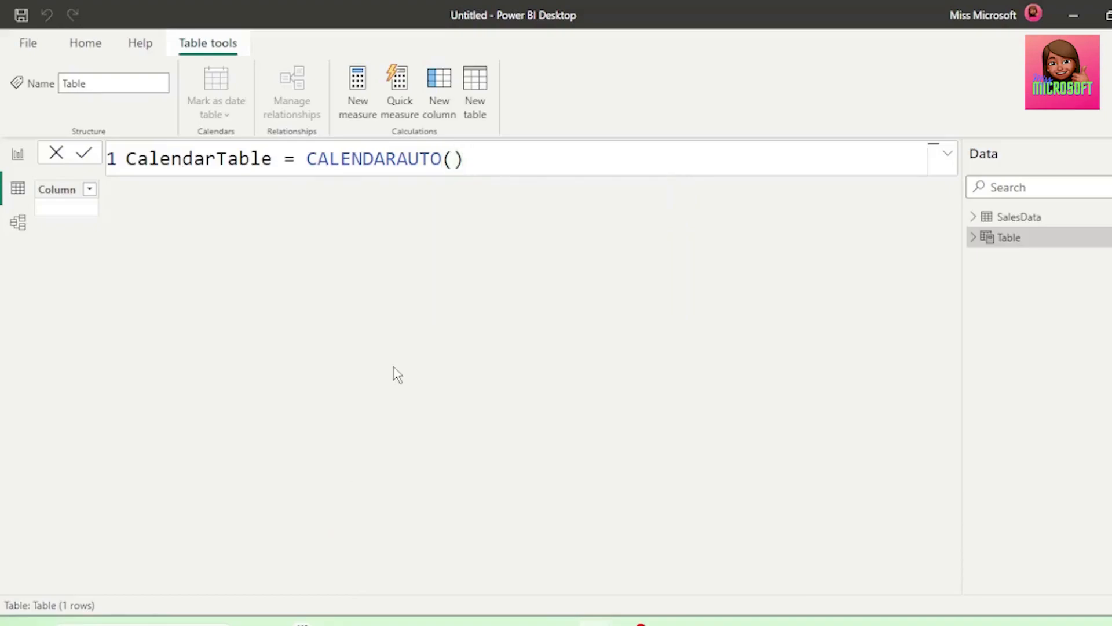
key("Return")
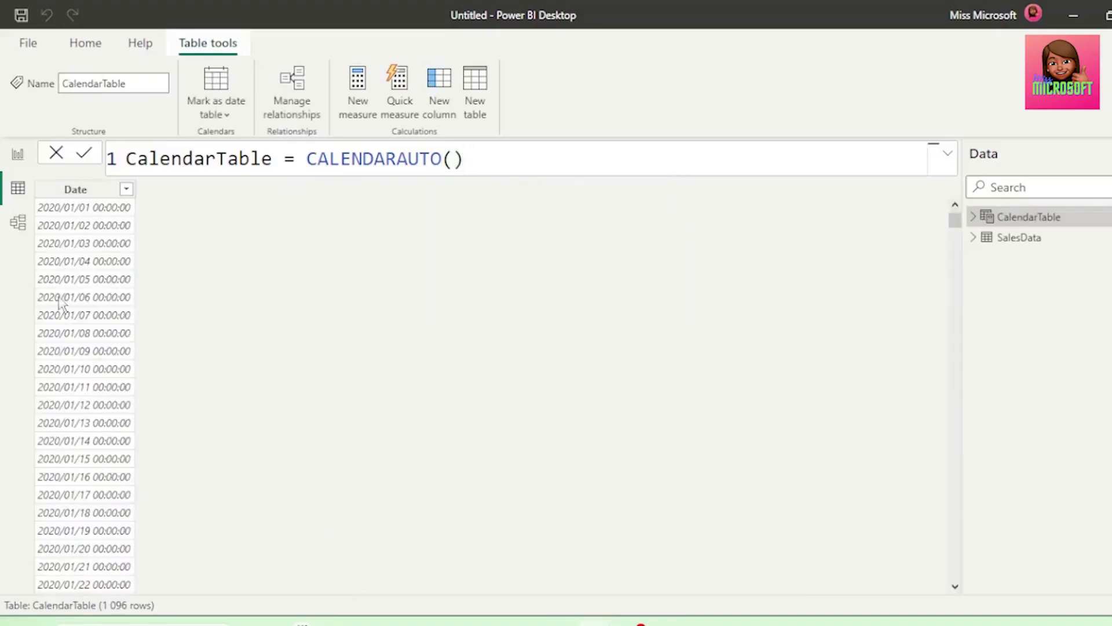
Add a calculated column to CalendarTable with the formula Year = YEAR(CalendarTable[Date])
left_click(445, 116)
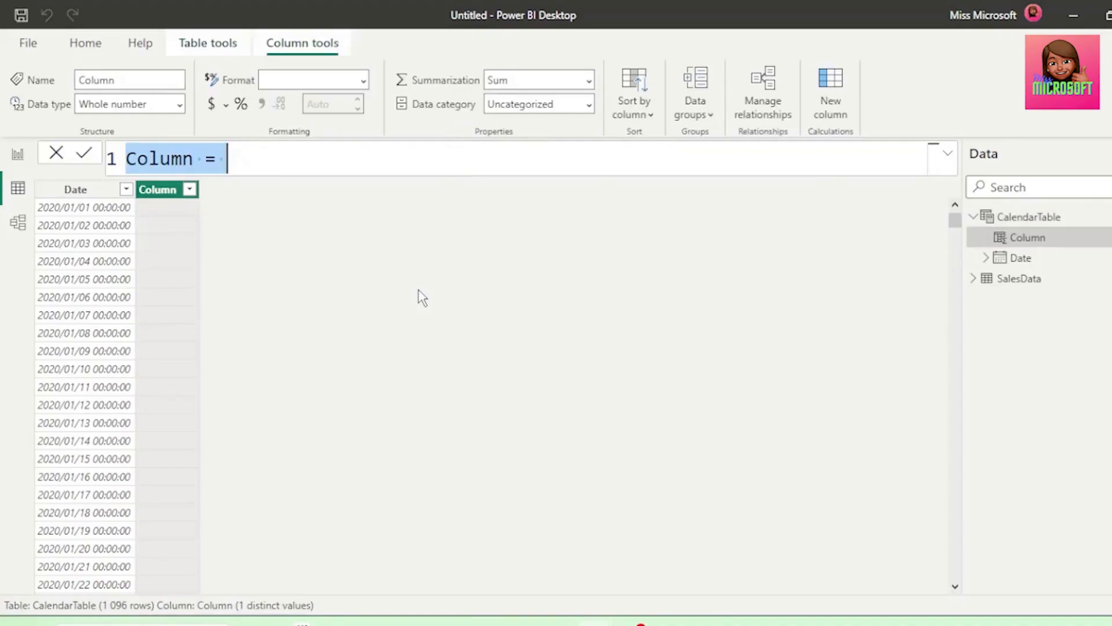
type("Year")
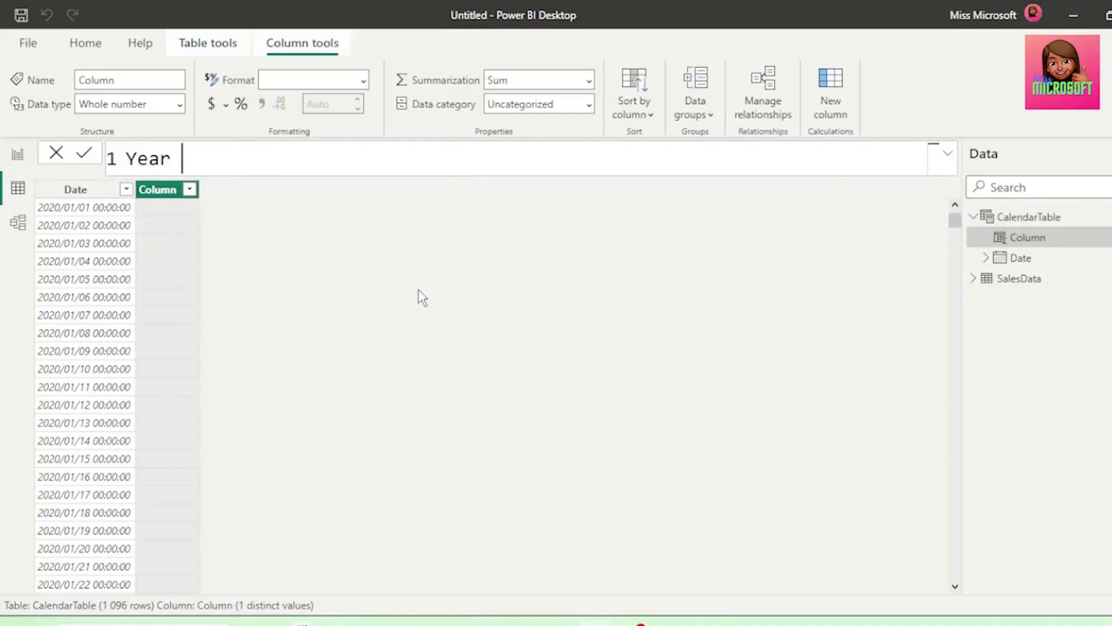
type(" = Y")
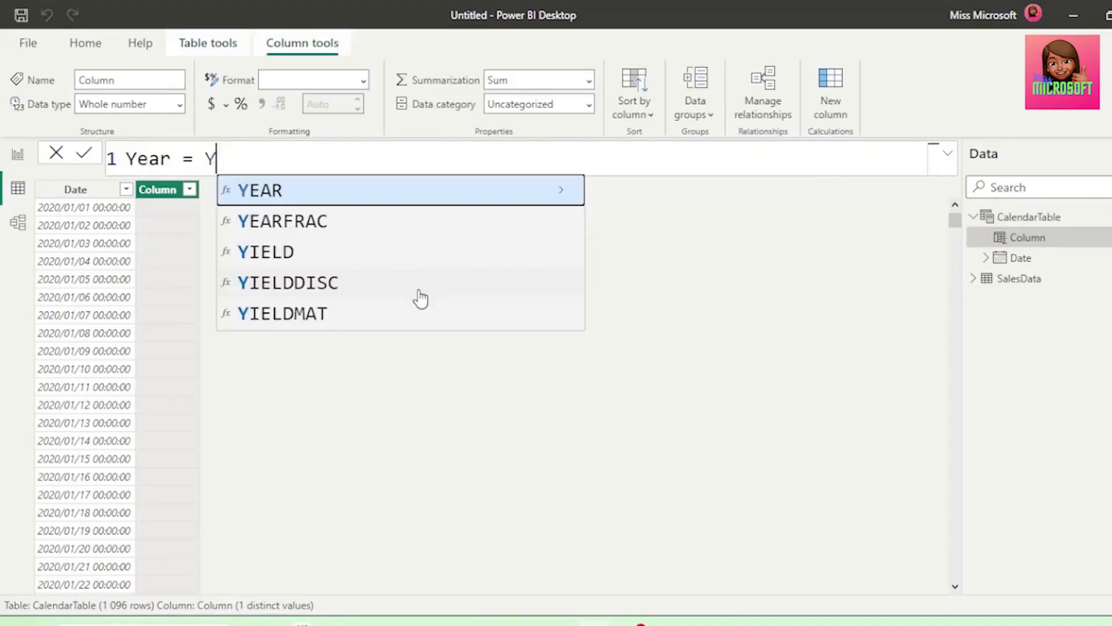
key("Tab")
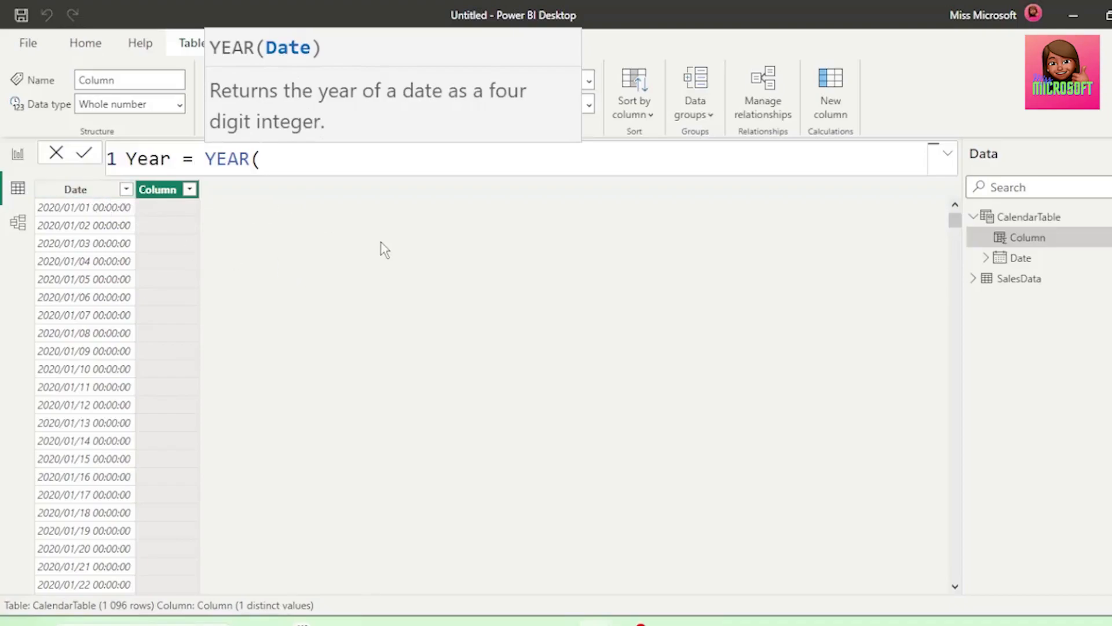
type("D")
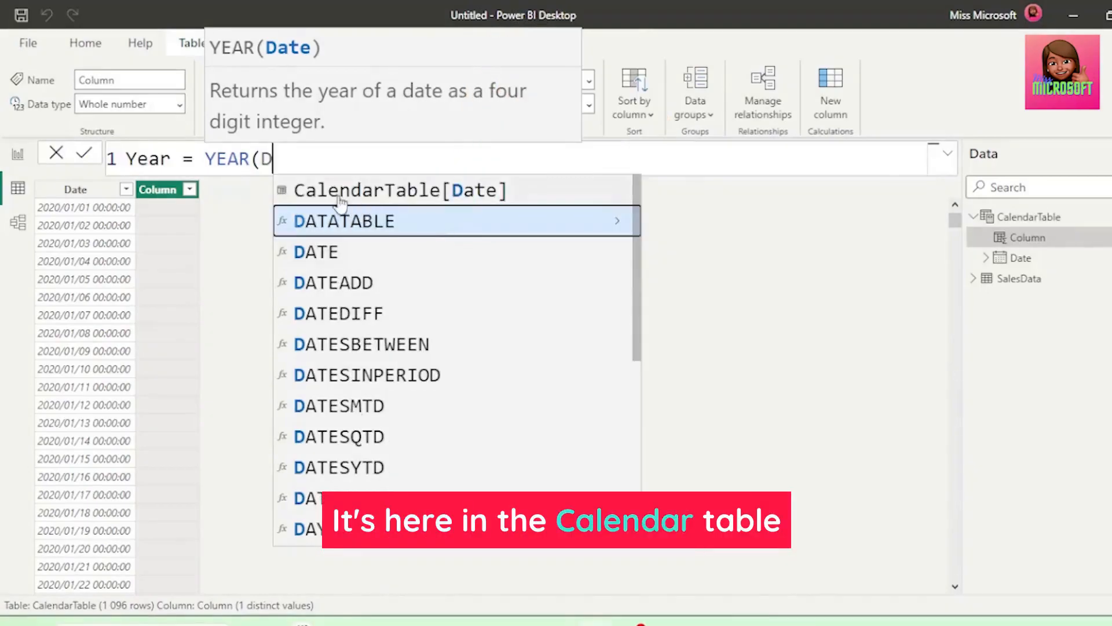
left_click(473, 200)
type(")")
key("Return")
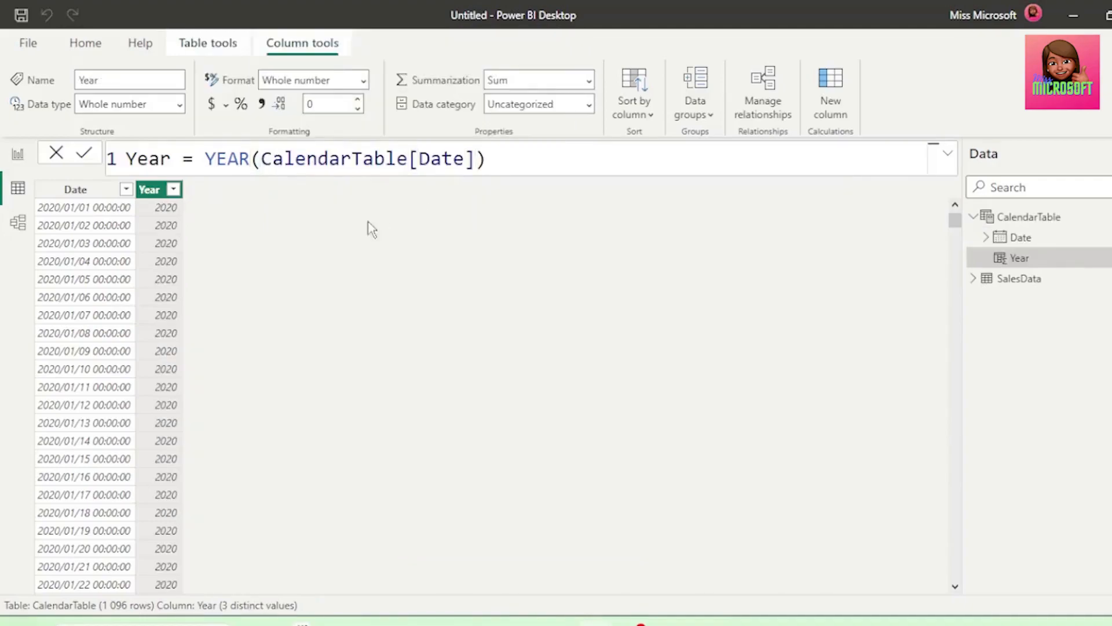
Add a calculated column to CalendarTable with the formula Month = FORMAT(CalendarTable[Date], "MMMM")
left_click(837, 118)
type("Month =")
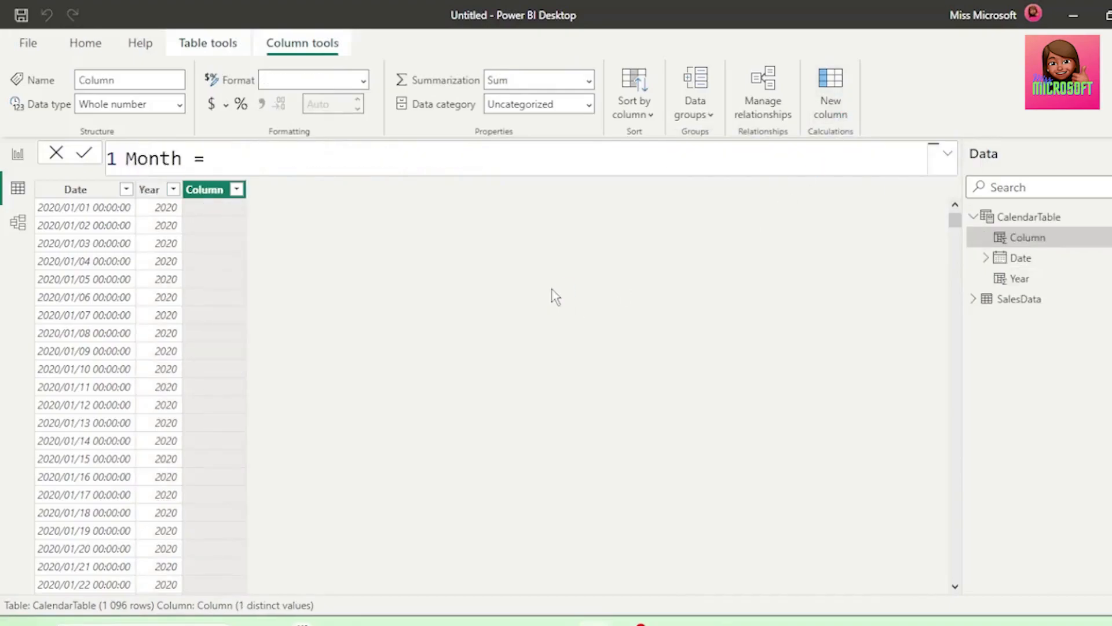
type(" forma")
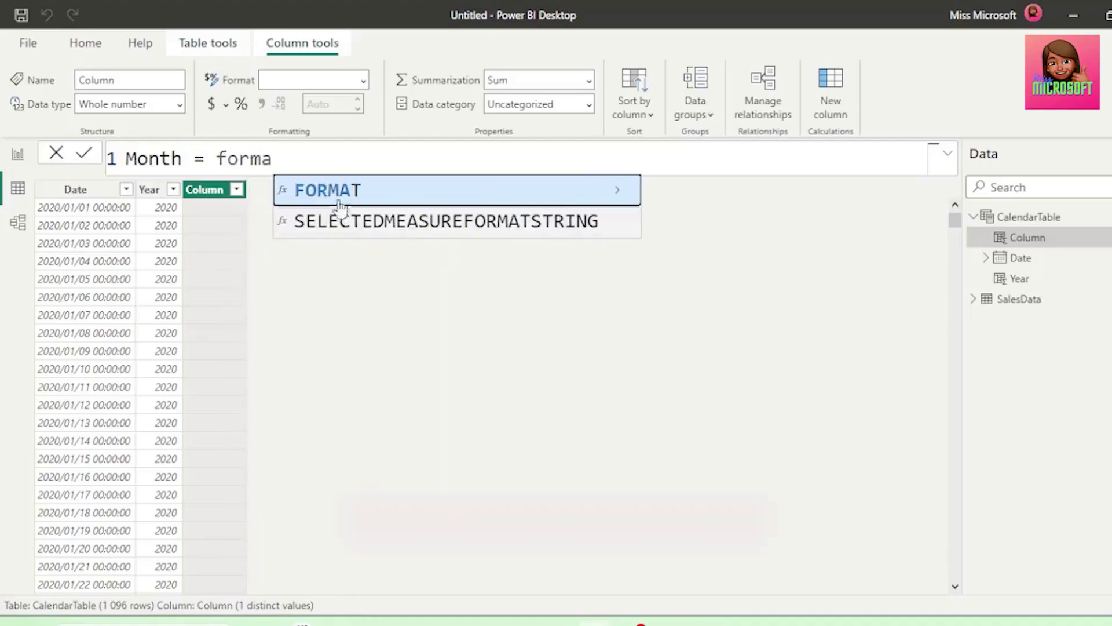
key("Tab")
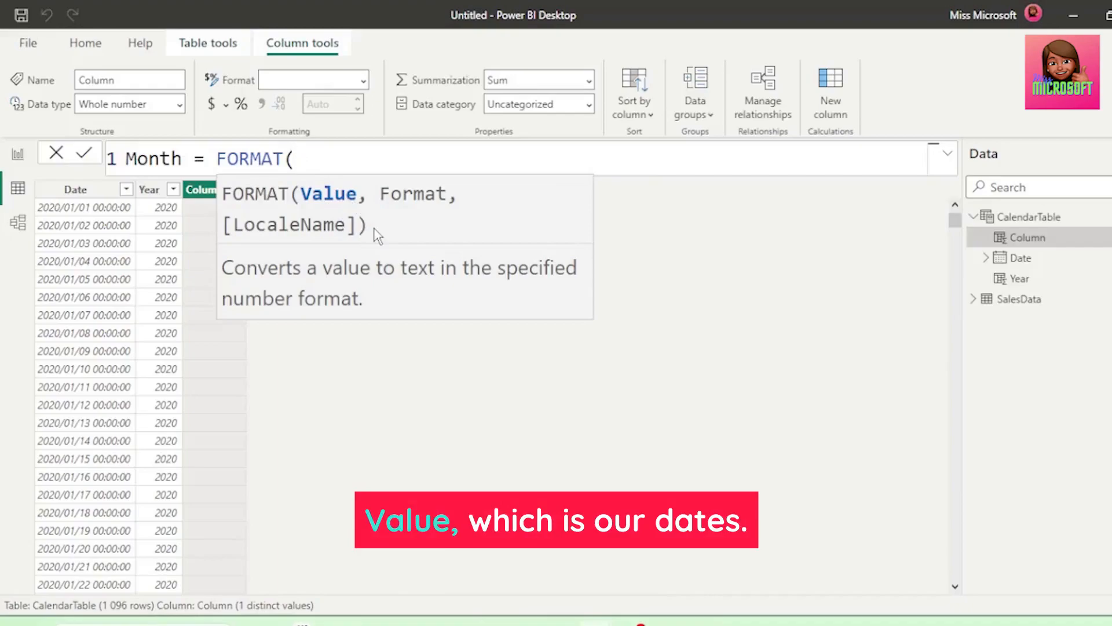
type("Da")
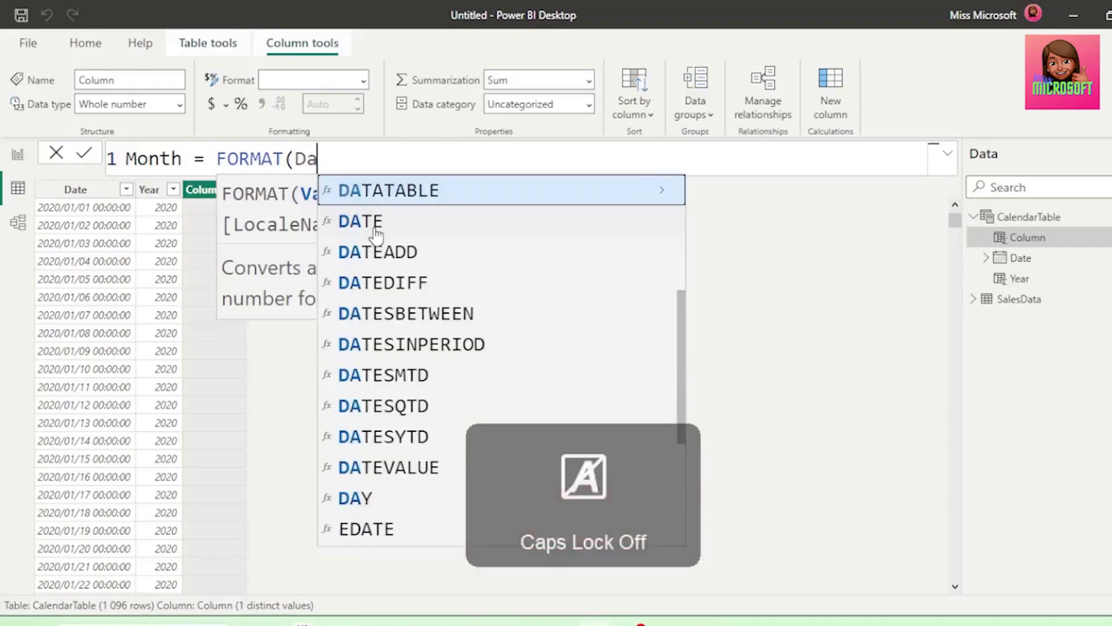
scroll(472, 218, "up", 3)
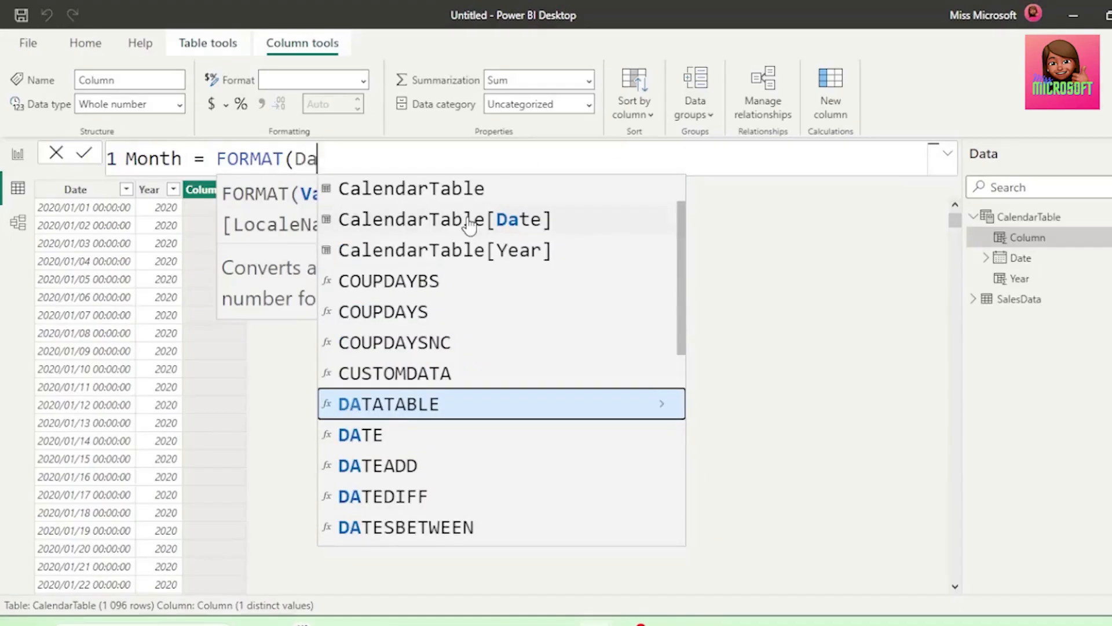
left_click(471, 220)
type(",")
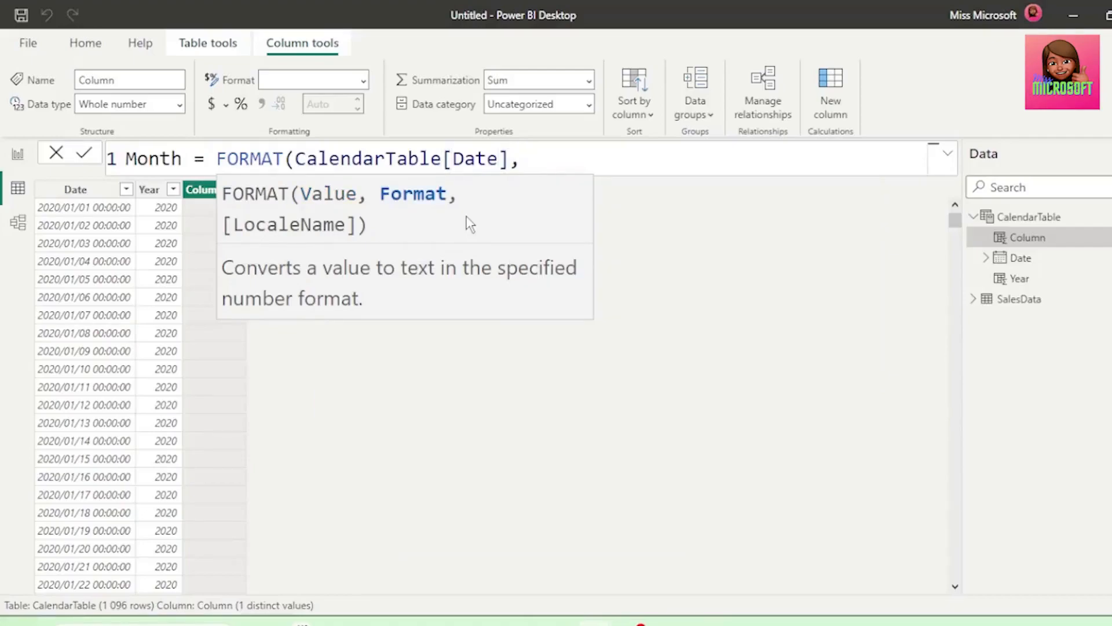
type(" \"MMMM\"")
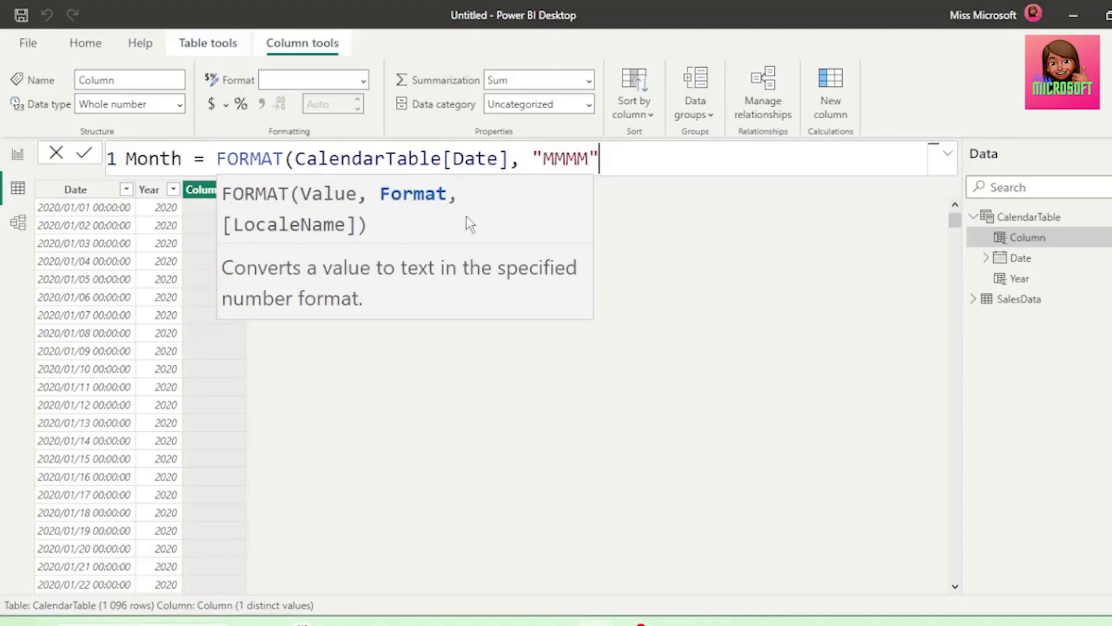
type(")")
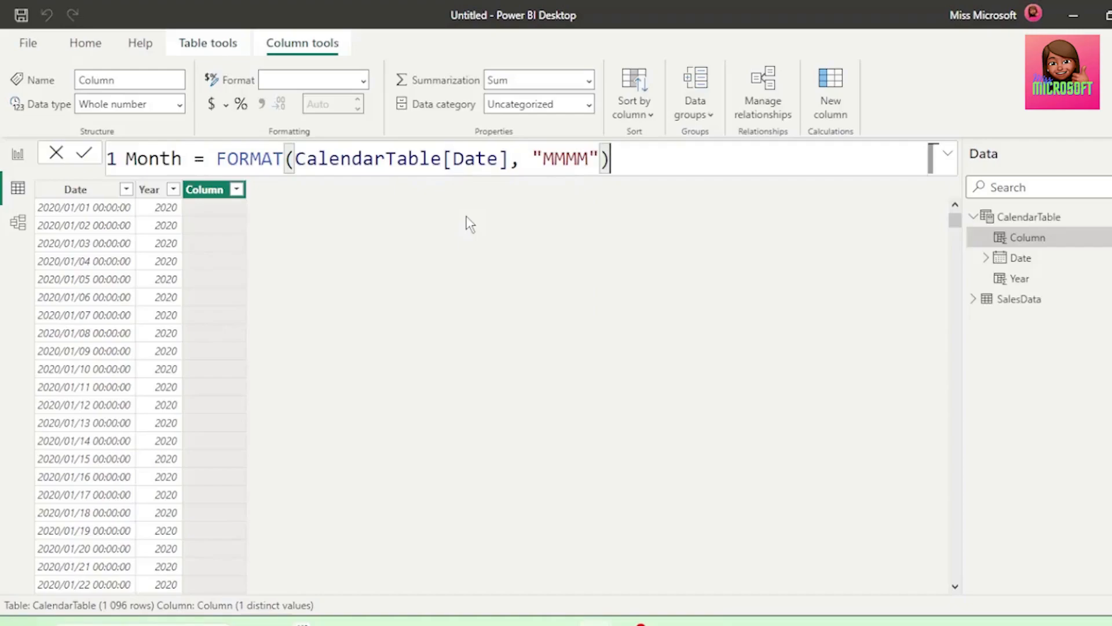
key("Return")
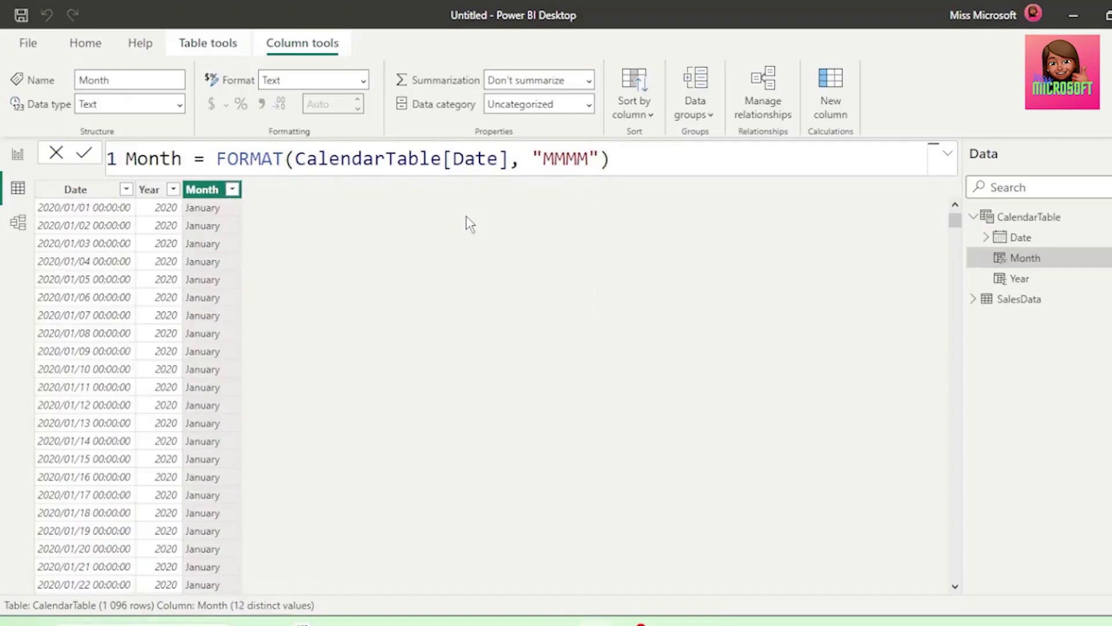
Shorten the Month column's format string to "MMM" so it returns abbreviated month names
left_click(588, 159)
key("BackSpace")
key("Return")
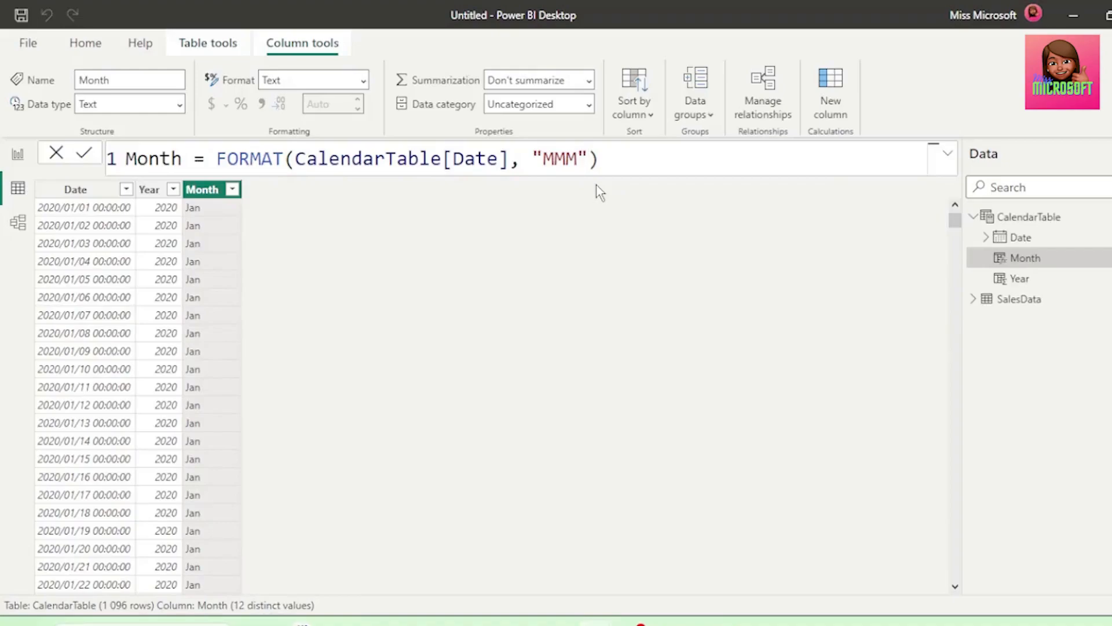
Add a calculated column to CalendarTable with the formula Month Number = MONTH(CalendarTable[Date]) and look through its rows
left_click(832, 103)
type("Month")
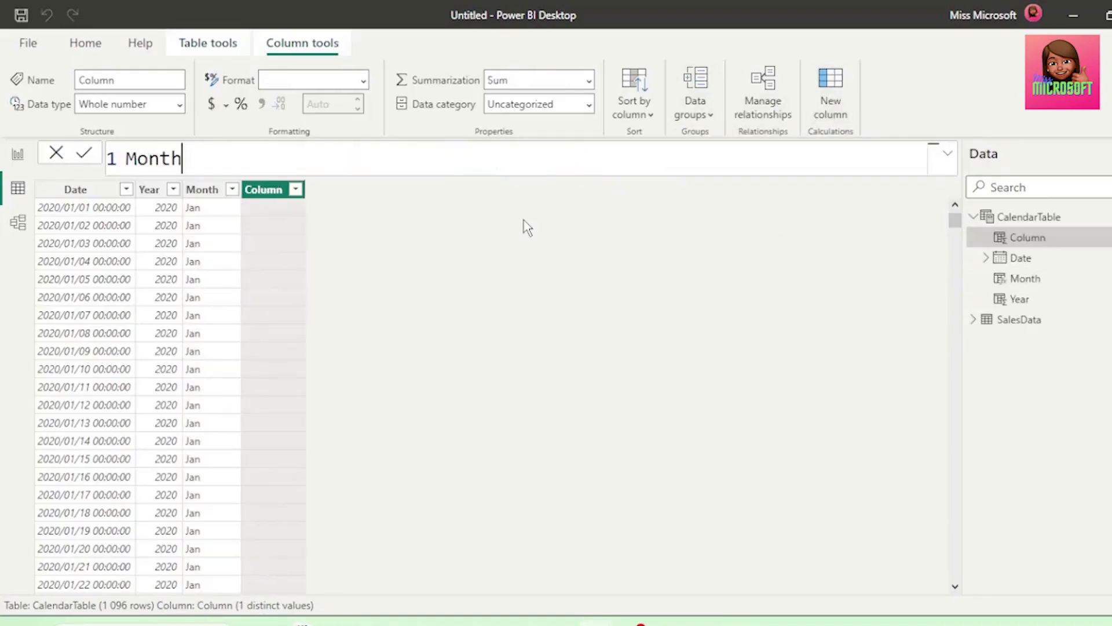
type(" Number =")
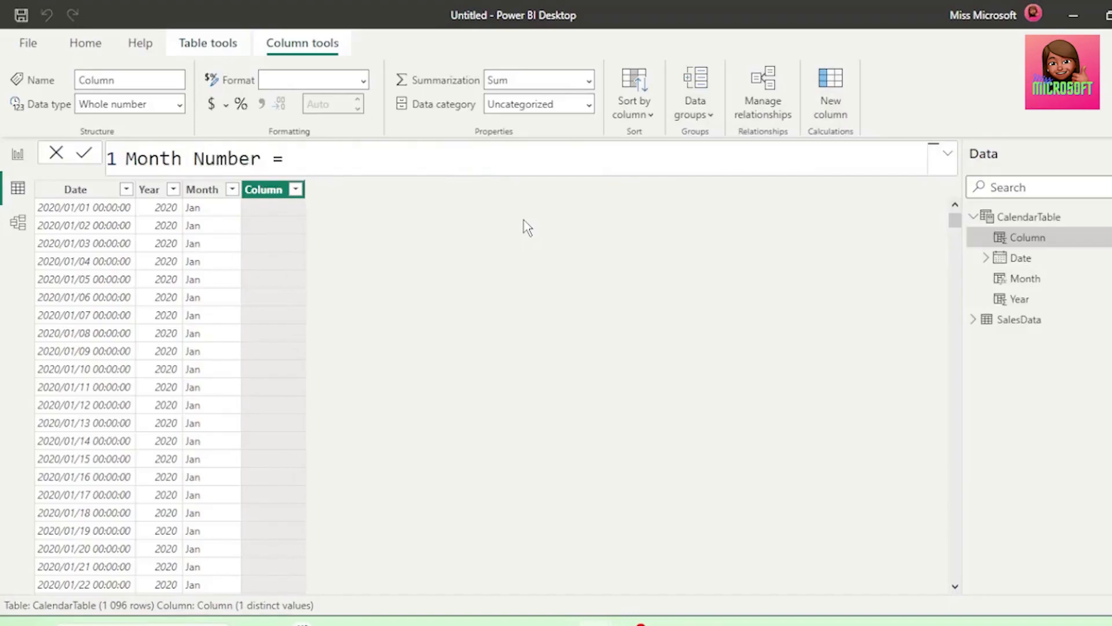
type(" Mon")
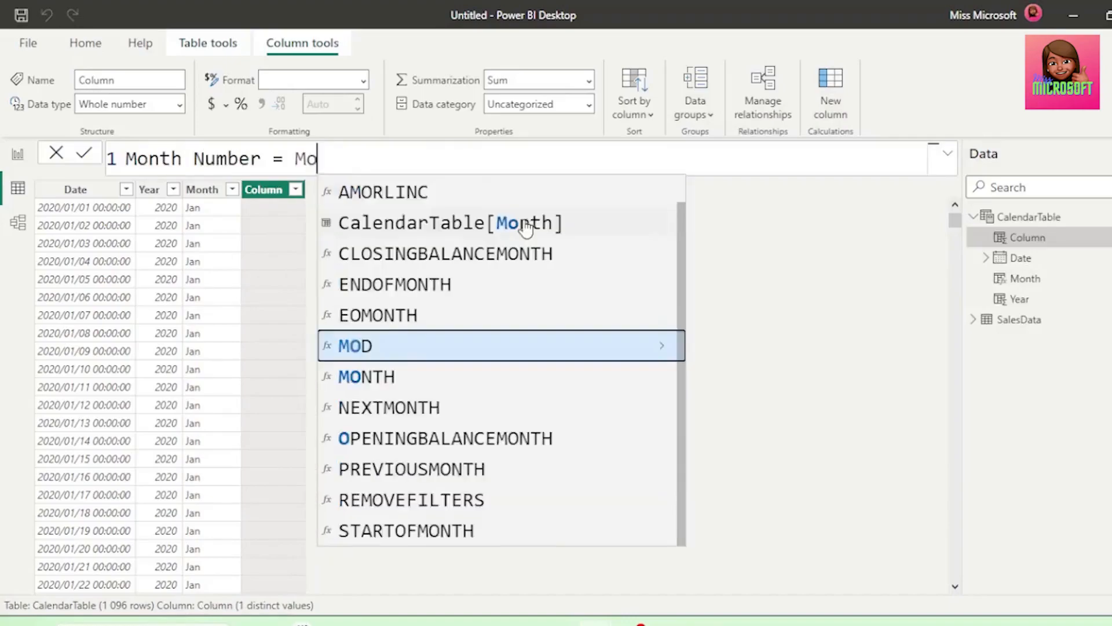
left_click(393, 324)
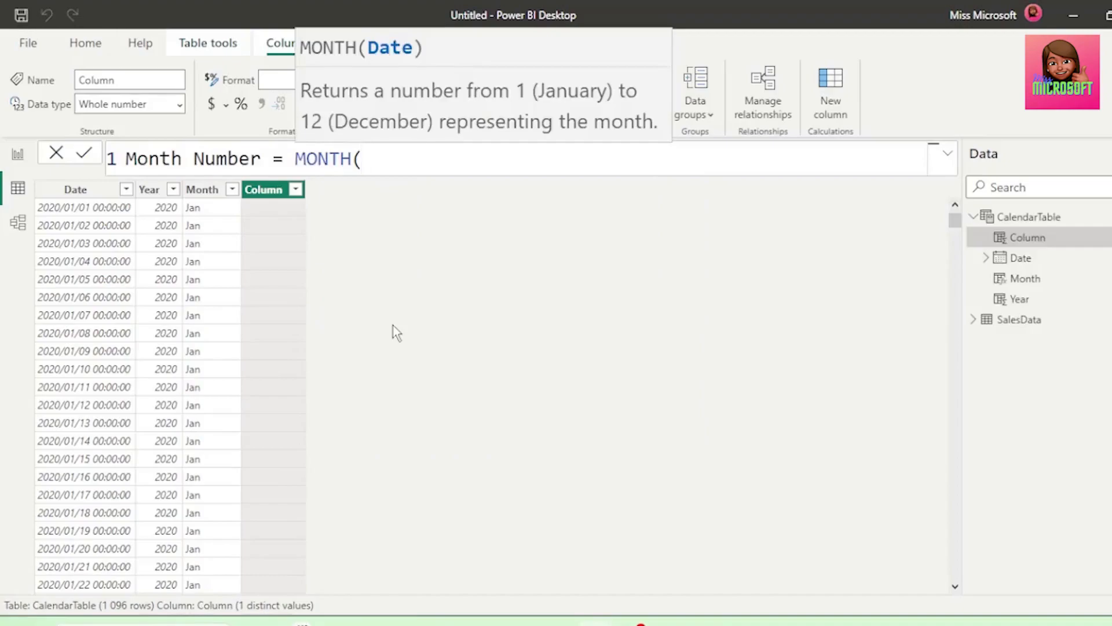
type("D")
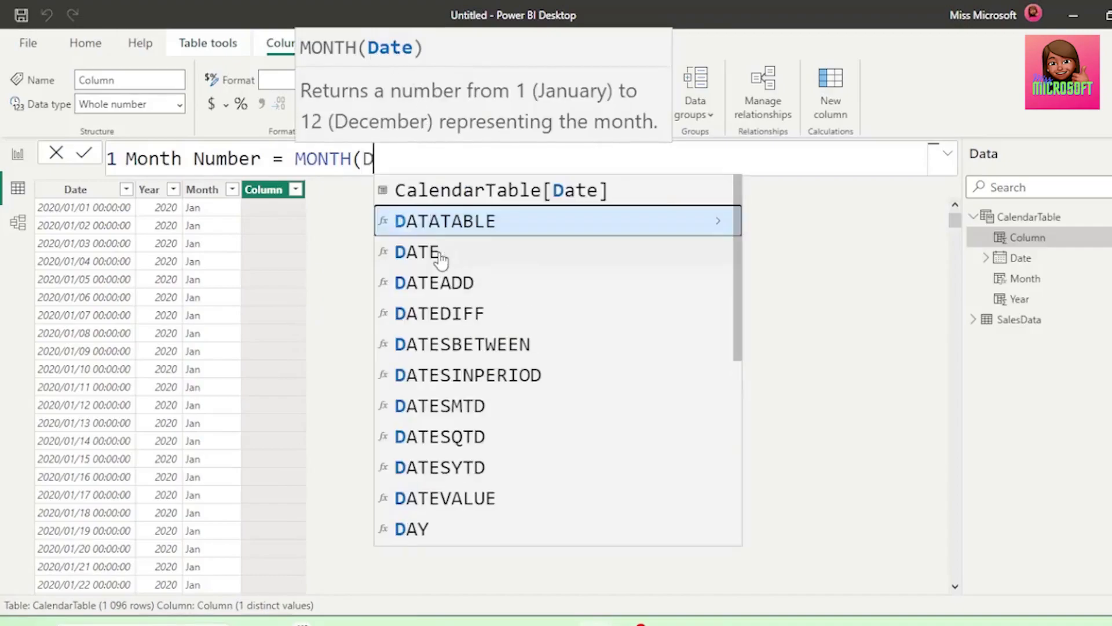
left_click(504, 190)
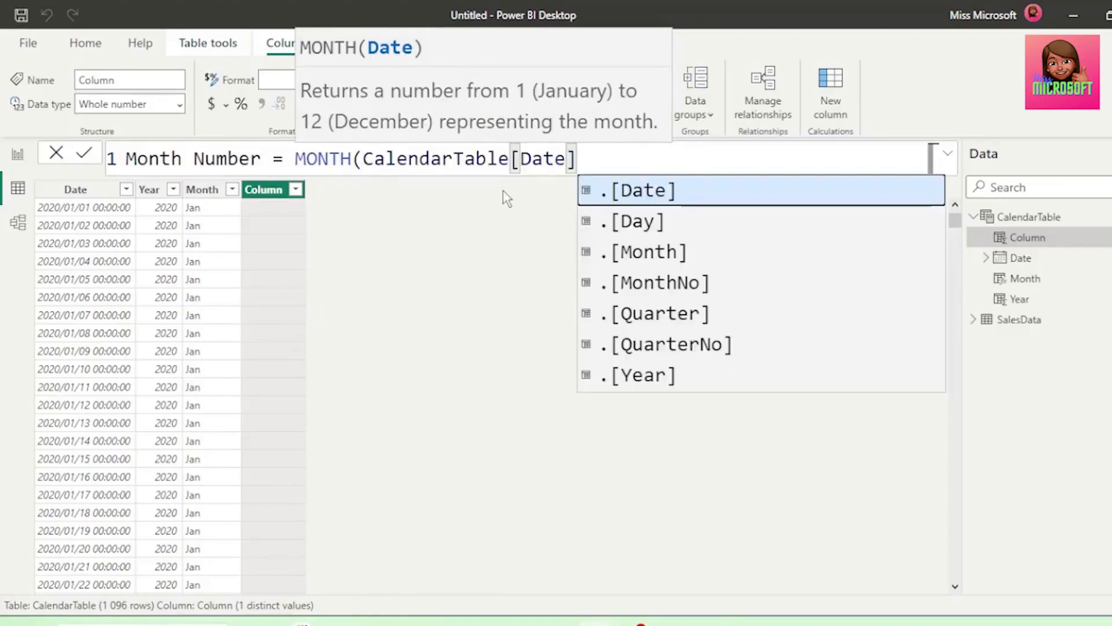
type(")")
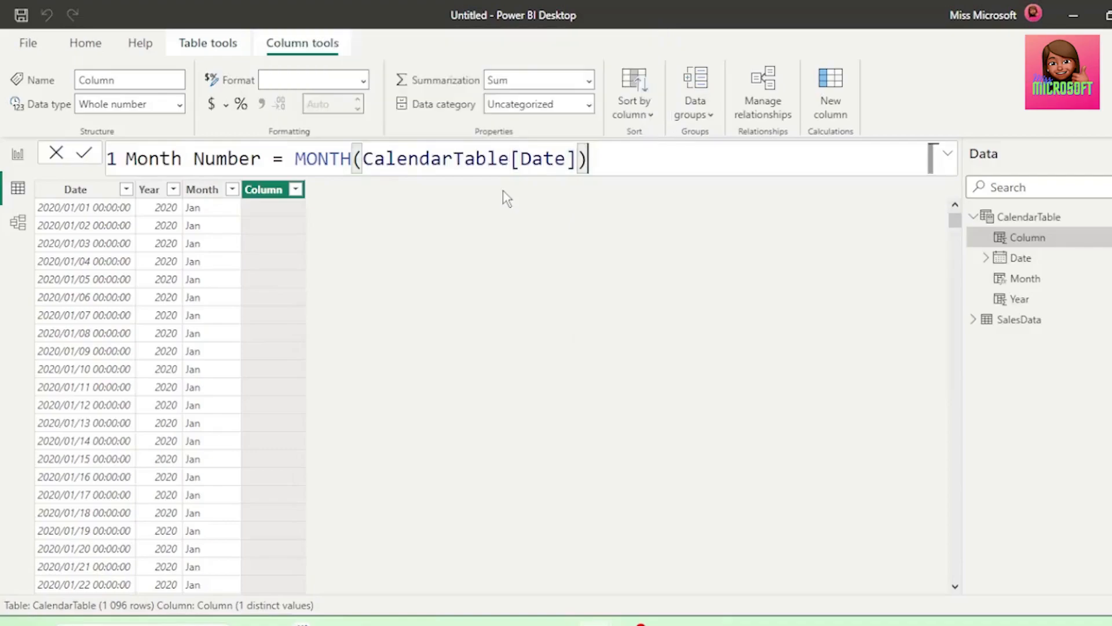
key("Return")
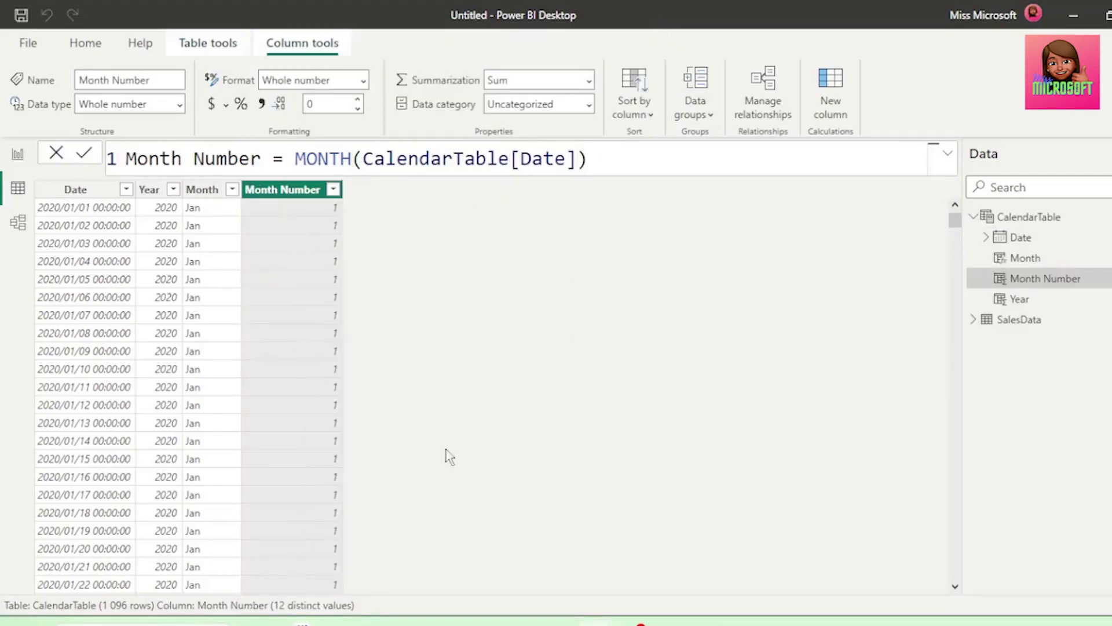
scroll(443, 461, "down", 3)
scroll(439, 465, "down", 2)
scroll(439, 467, "up", 6)
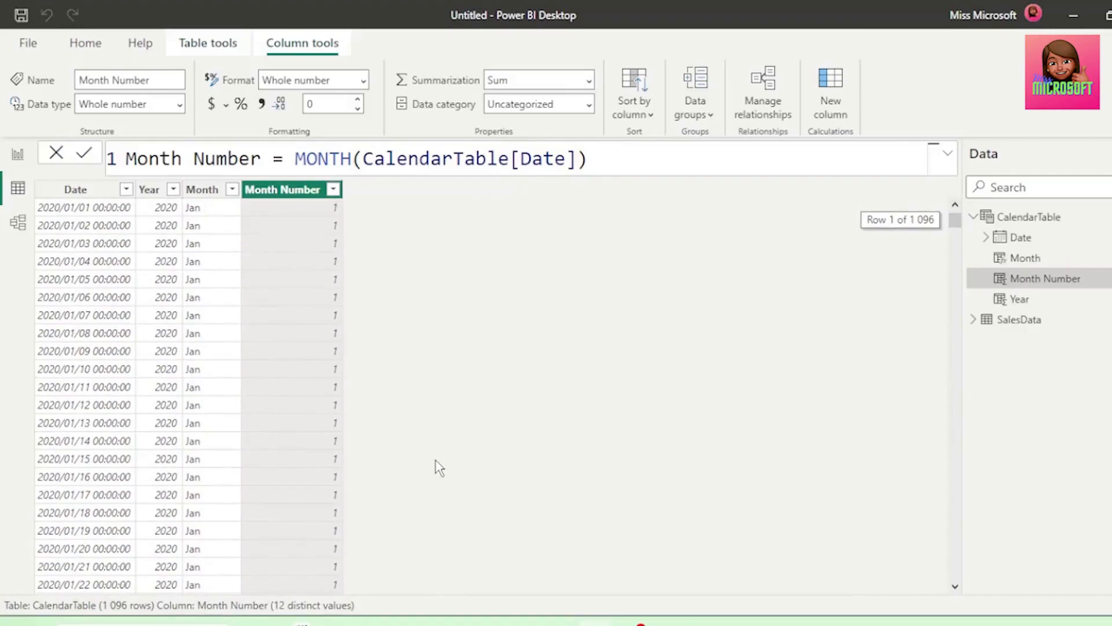
Add a calculated column to CalendarTable with the formula Quarter = QUARTER(CalendarTable[Date])
left_click(839, 101)
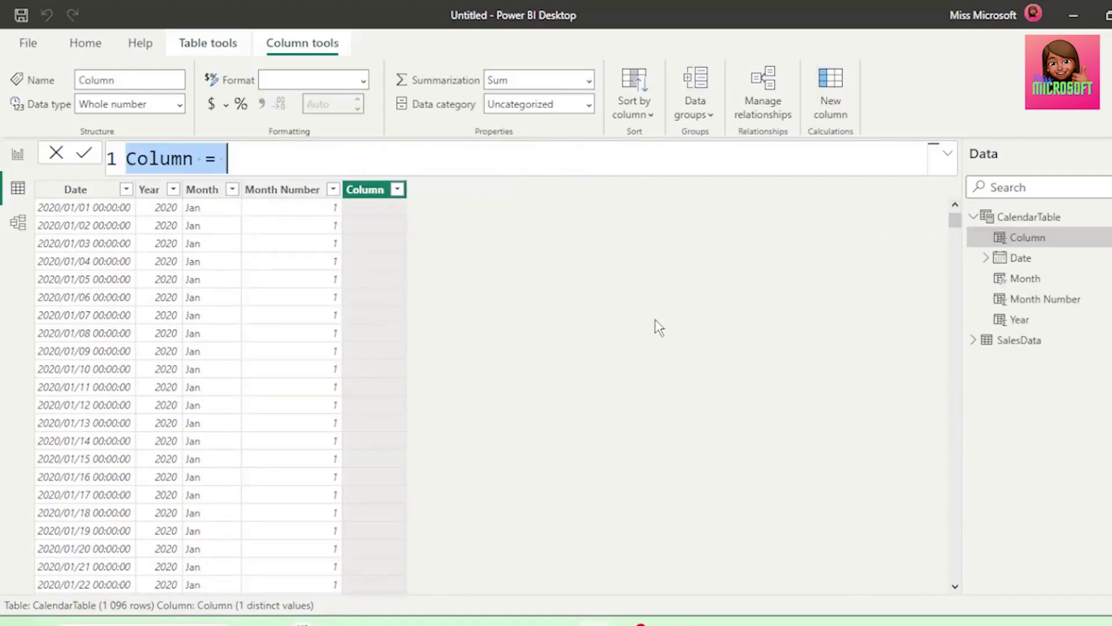
type("Quarter")
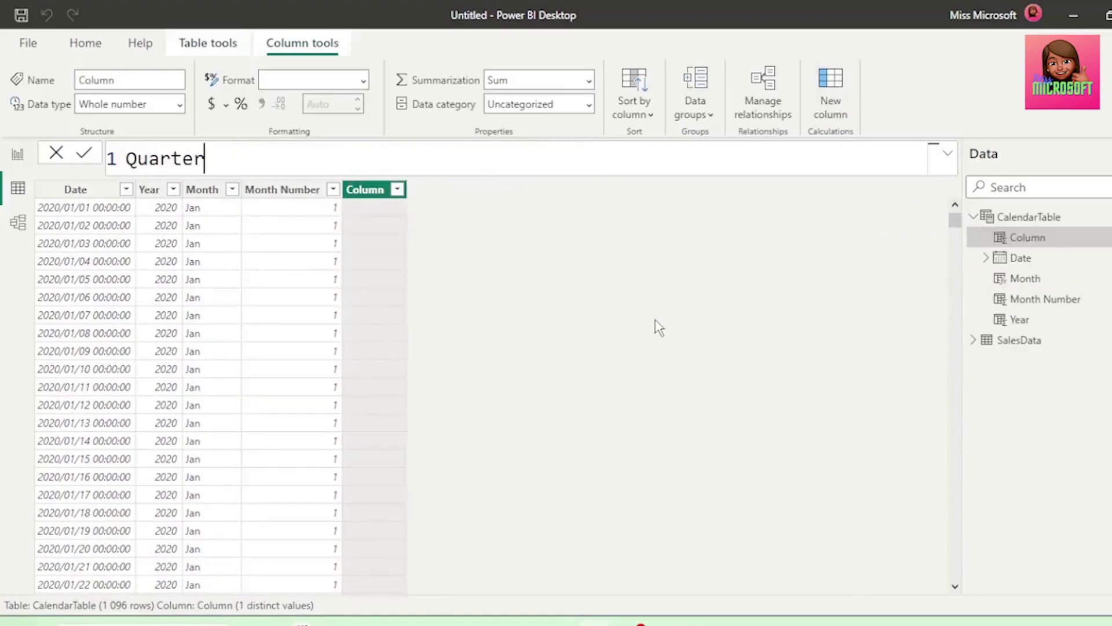
type(" = Q")
key("Tab")
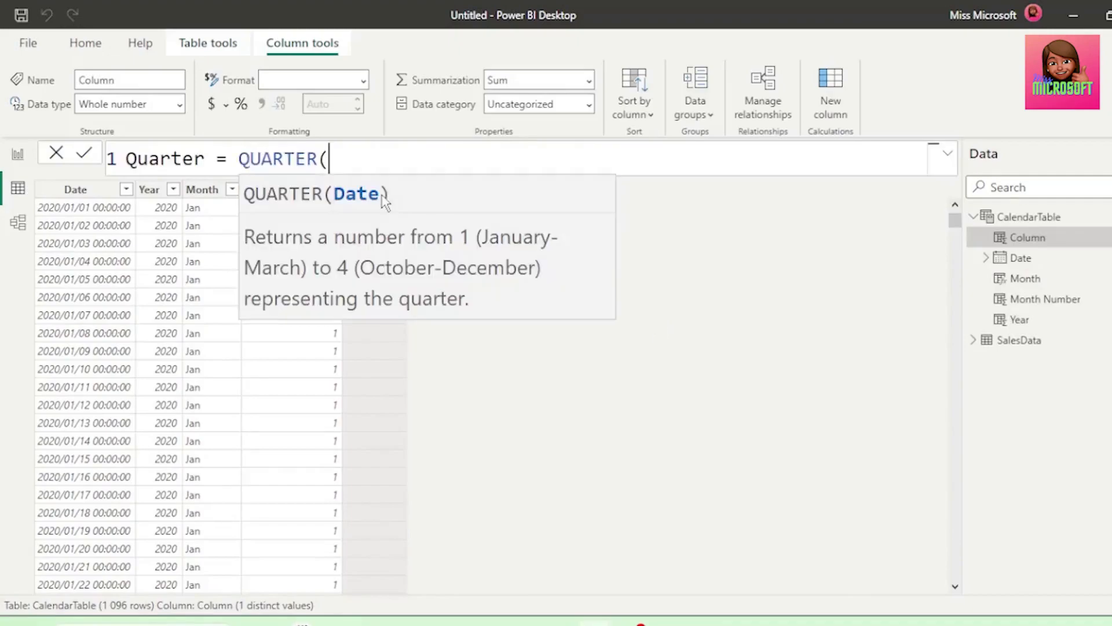
type("da")
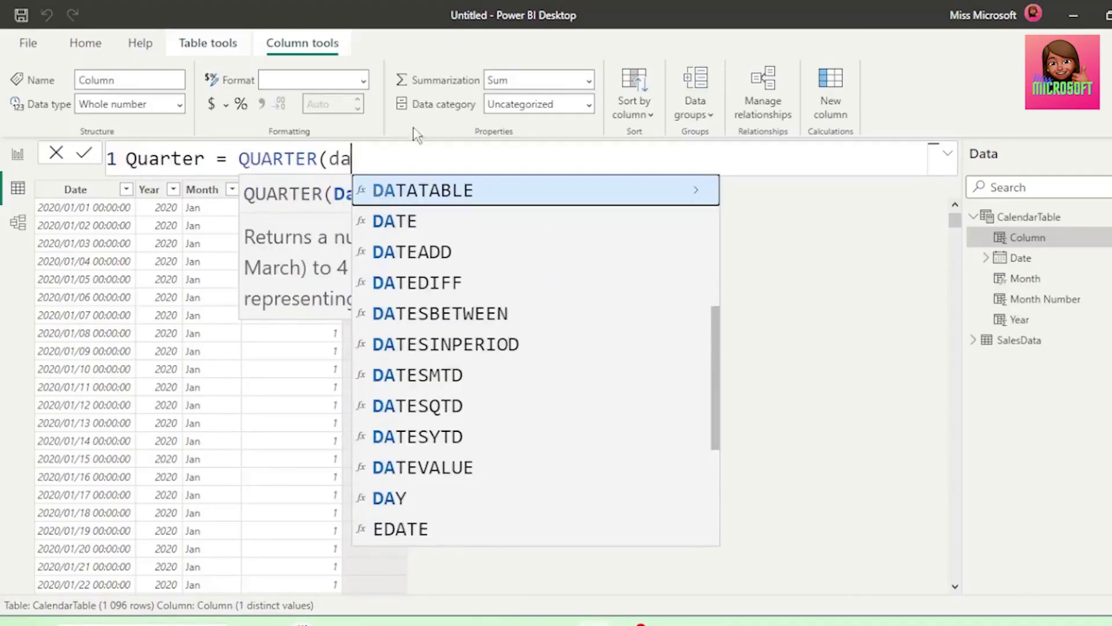
scroll(516, 283, "up", 3)
left_click(488, 285)
type(")")
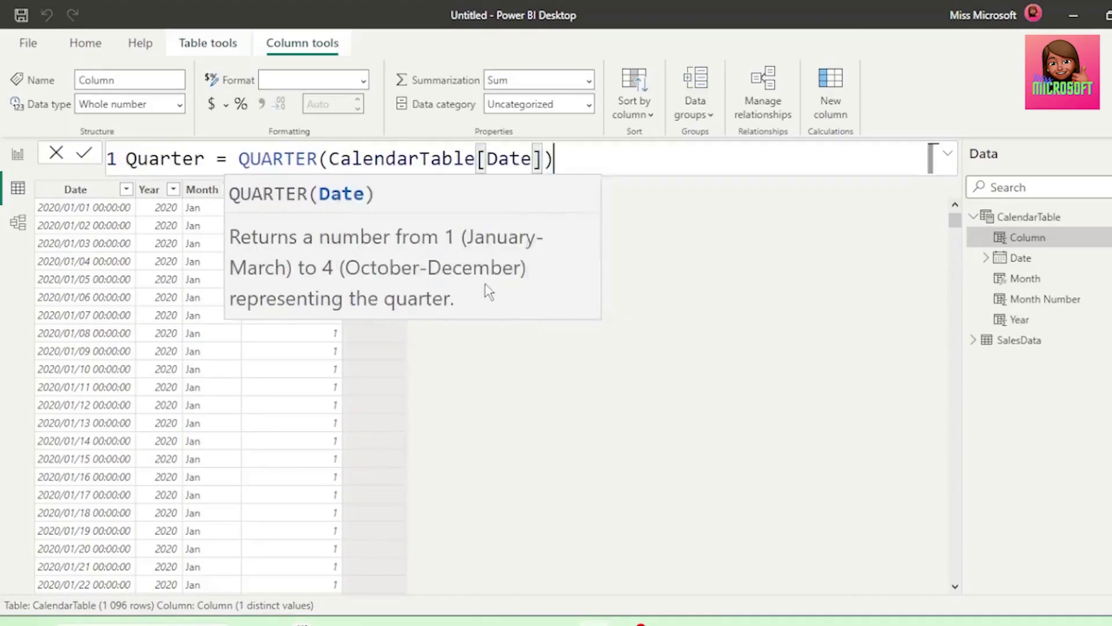
key("Return")
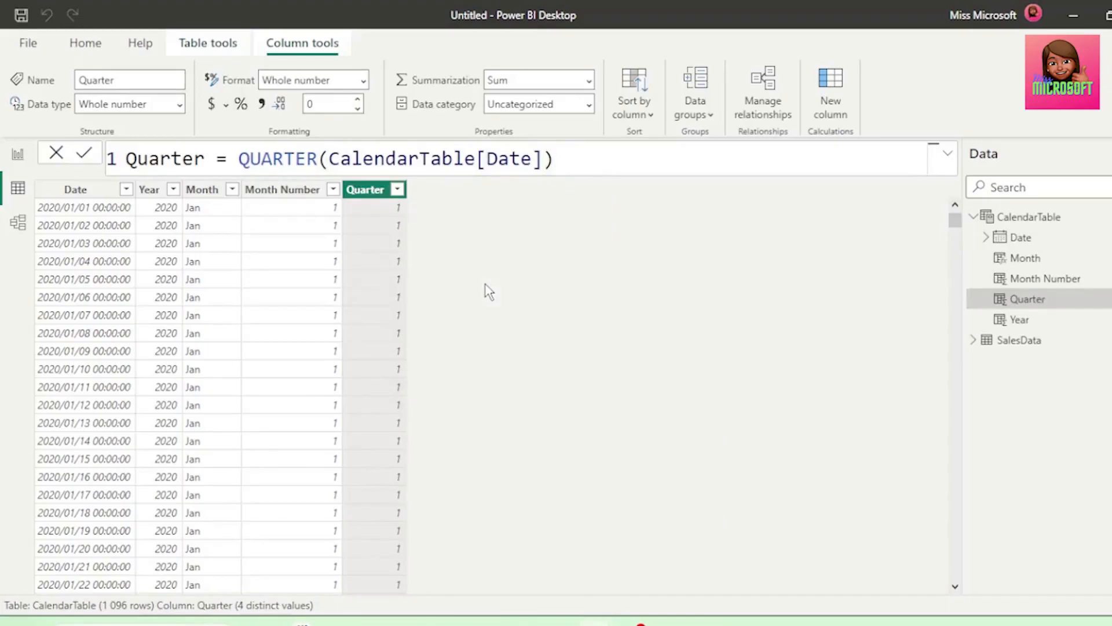
Prefix the quarter number with Q by changing the formula to Quarter = "Q" & QUARTER(CalendarTable[Date]), and check the column's distinct values
left_click(229, 158)
type("Q")
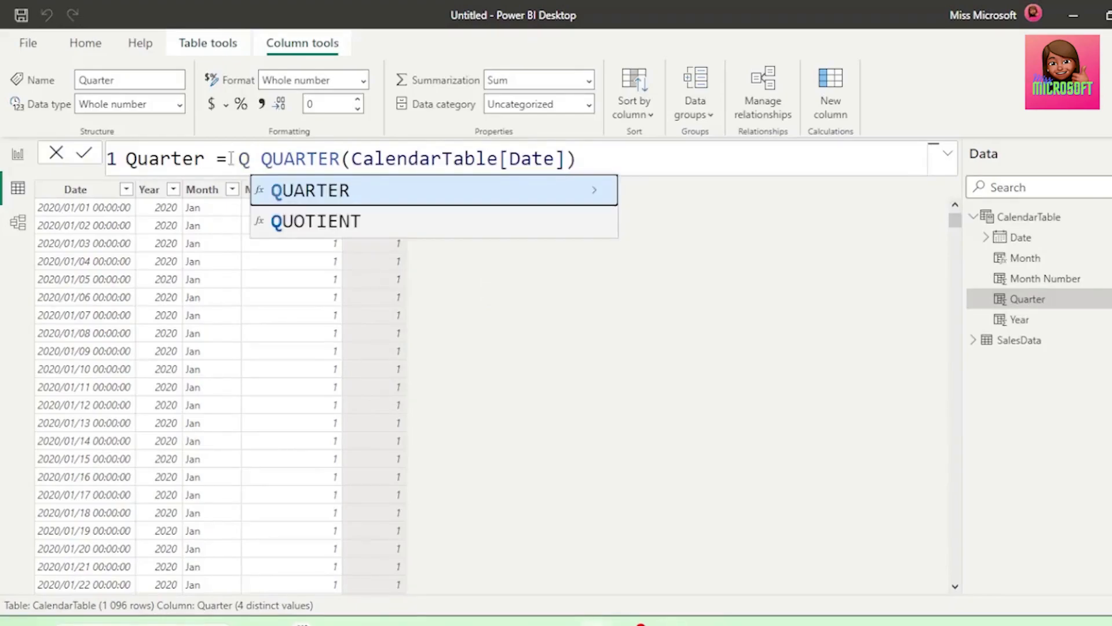
type("\"")
key("Left")
key("Left")
type("\"")
key("Right")
key("Right")
key("Right")
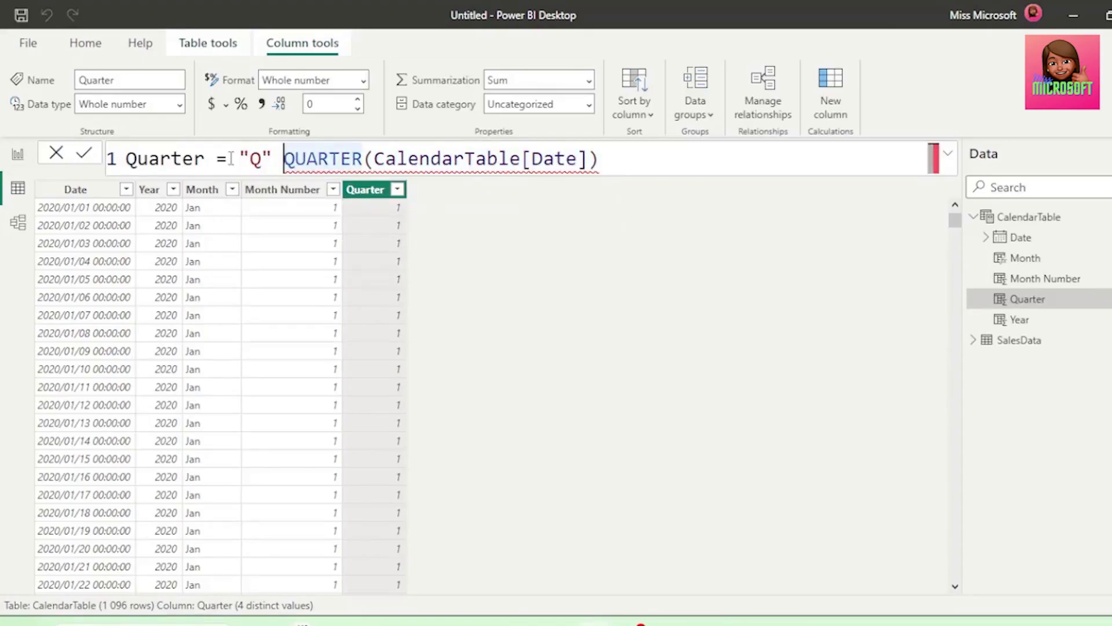
type("&")
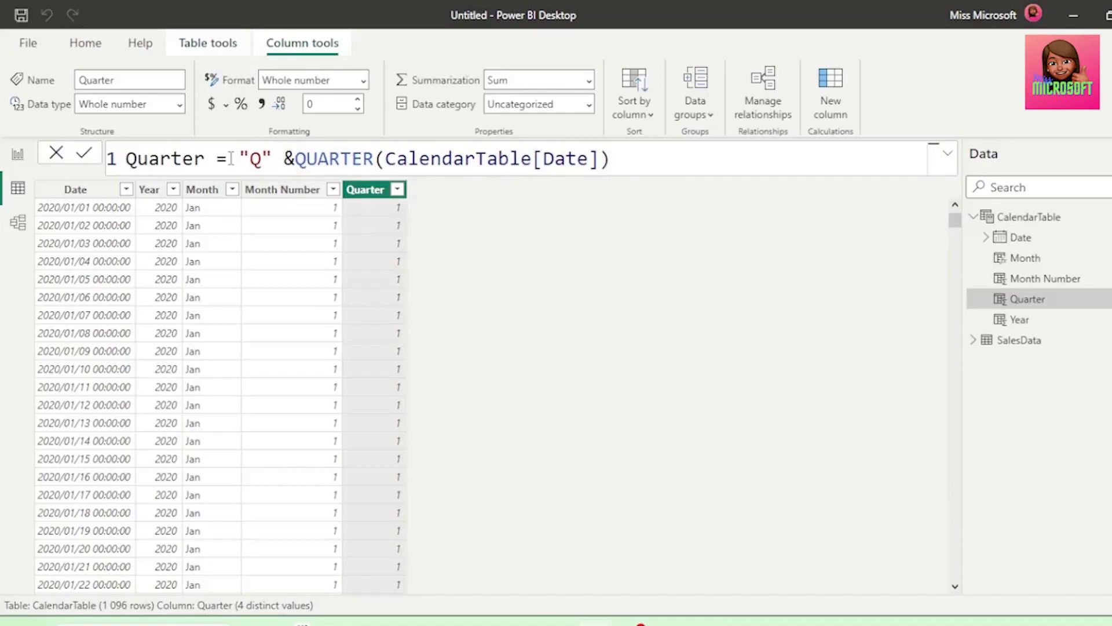
key("Return")
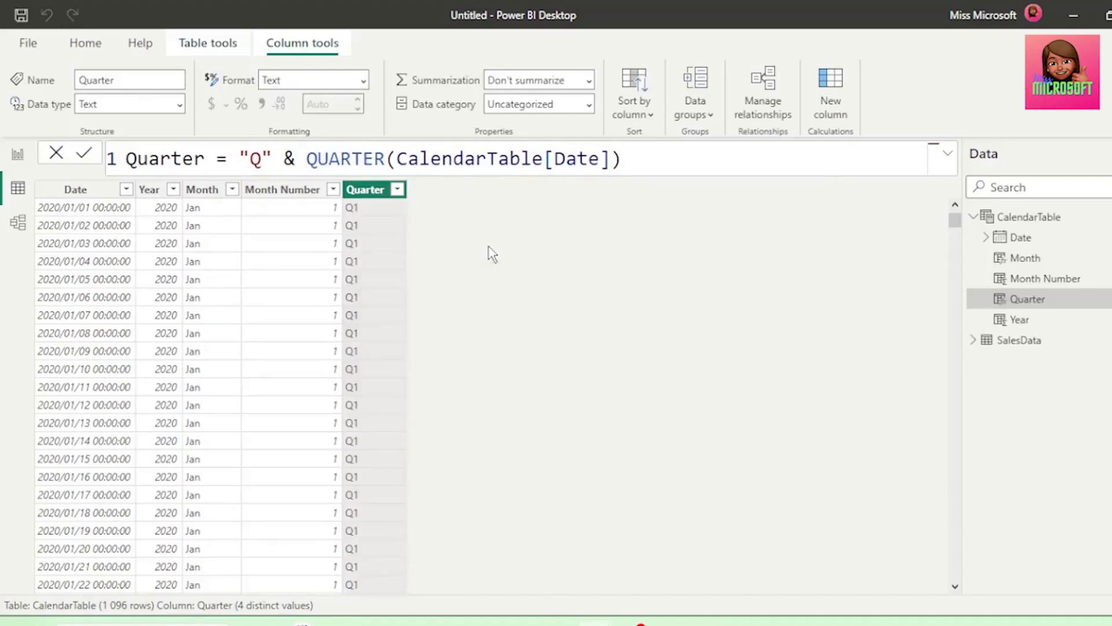
left_click(397, 189)
left_click(614, 447)
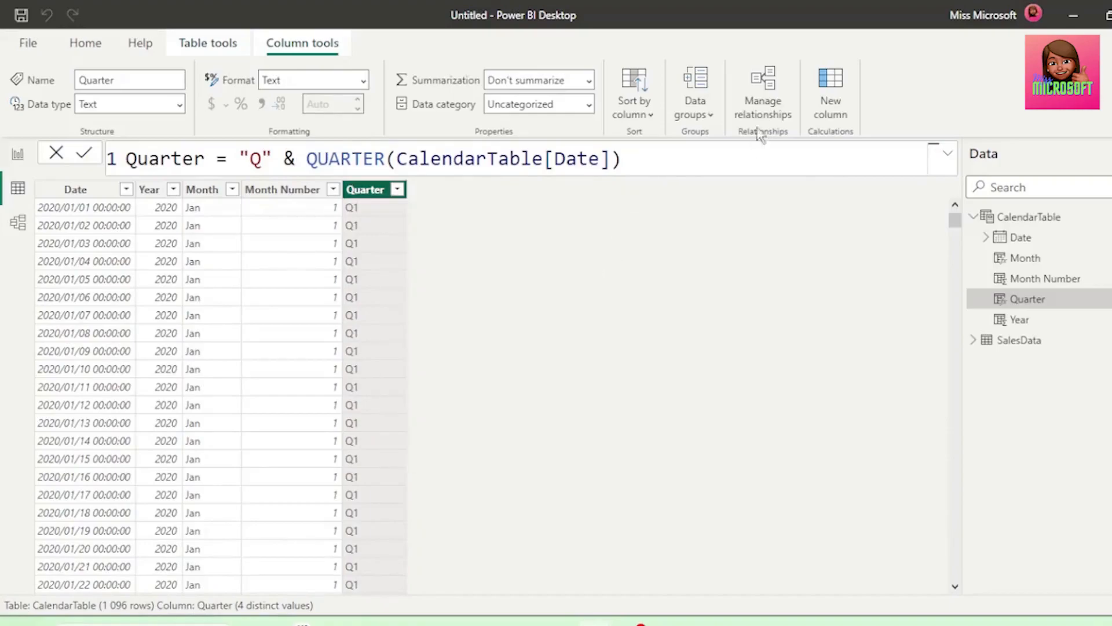
Add a calculated column to CalendarTable with the formula DD/MM/YY = FORMAT(CalendarTable[Date], "dd/mm/yyyy")
left_click(831, 102)
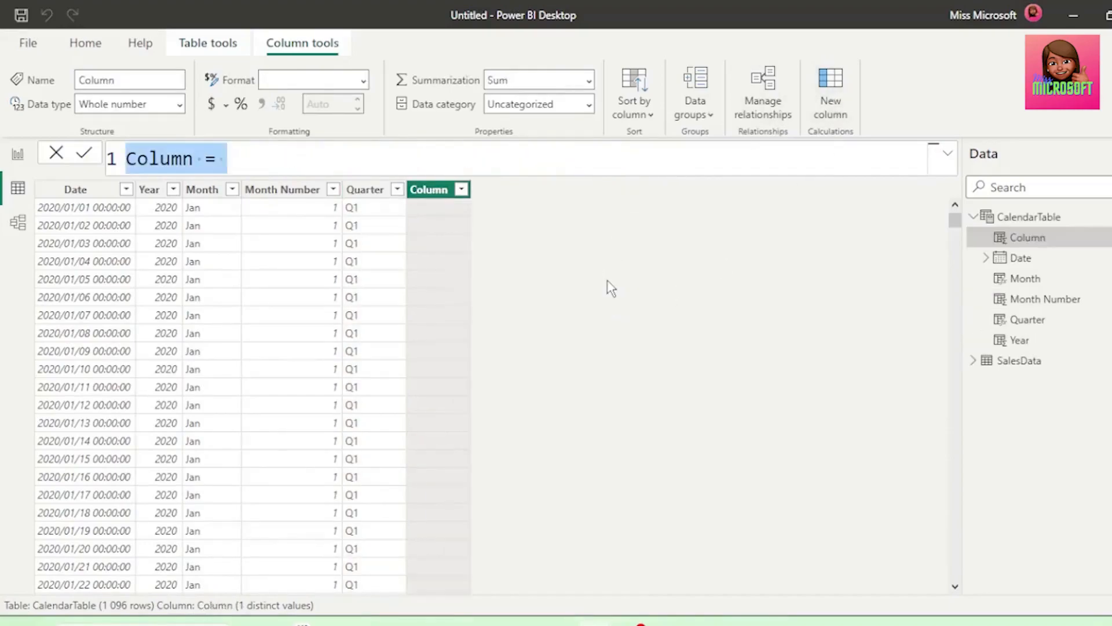
type("DD/MM")
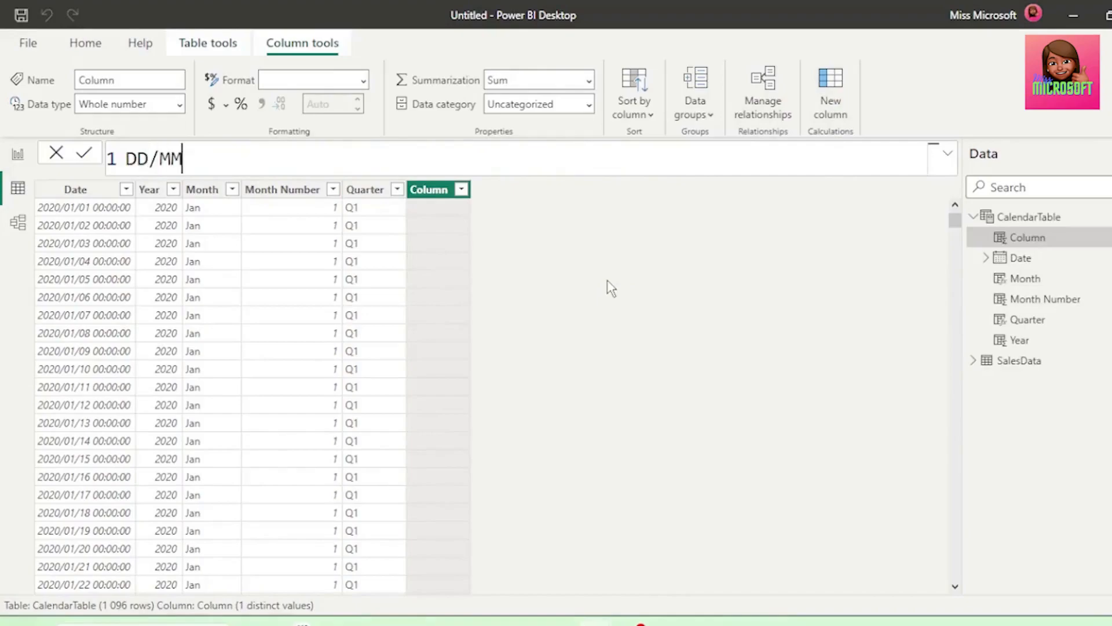
type("/YY = FO")
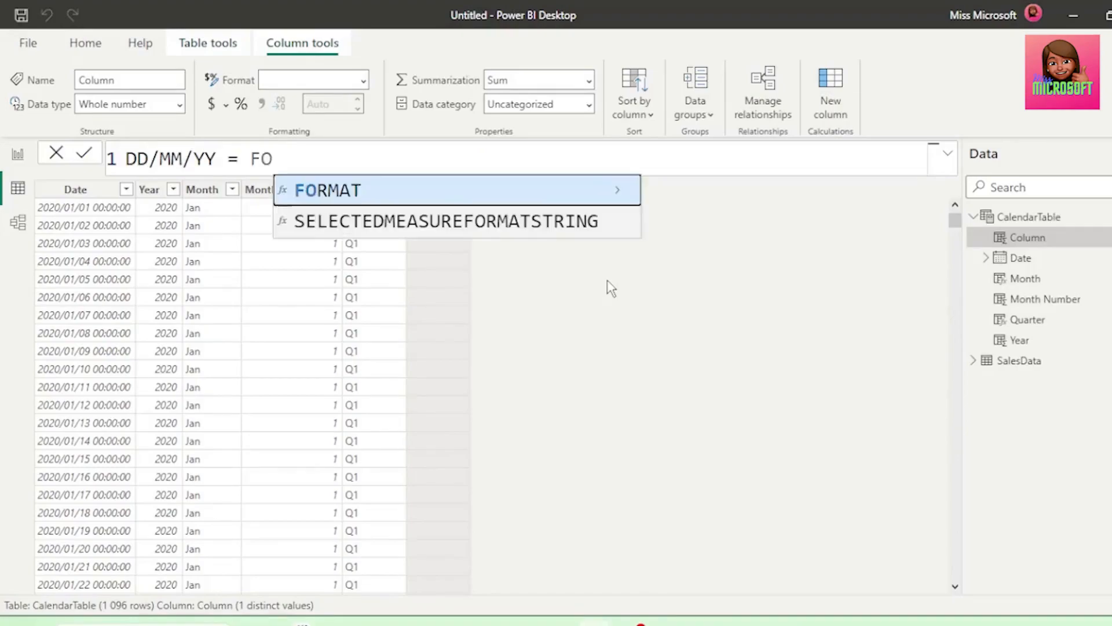
key("Tab")
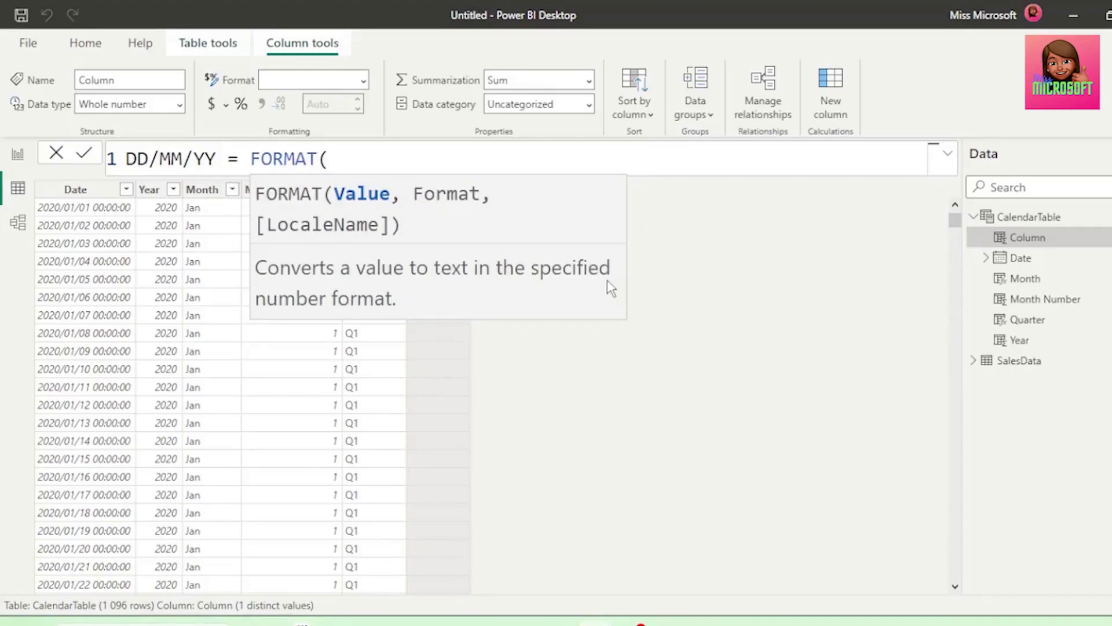
type("cal")
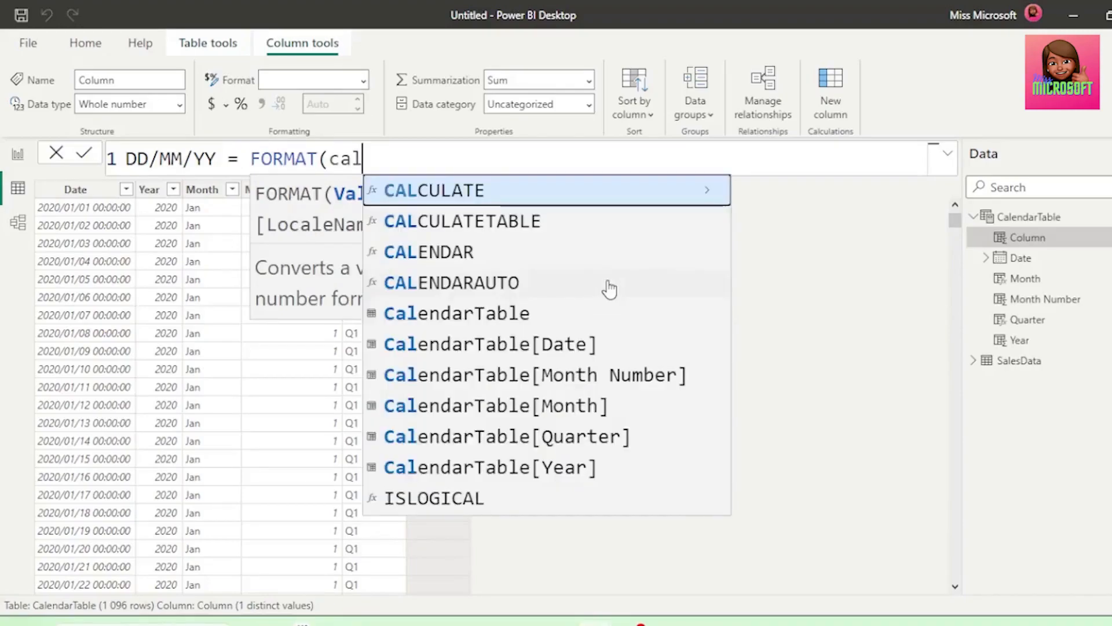
left_click(538, 348)
type(", ")
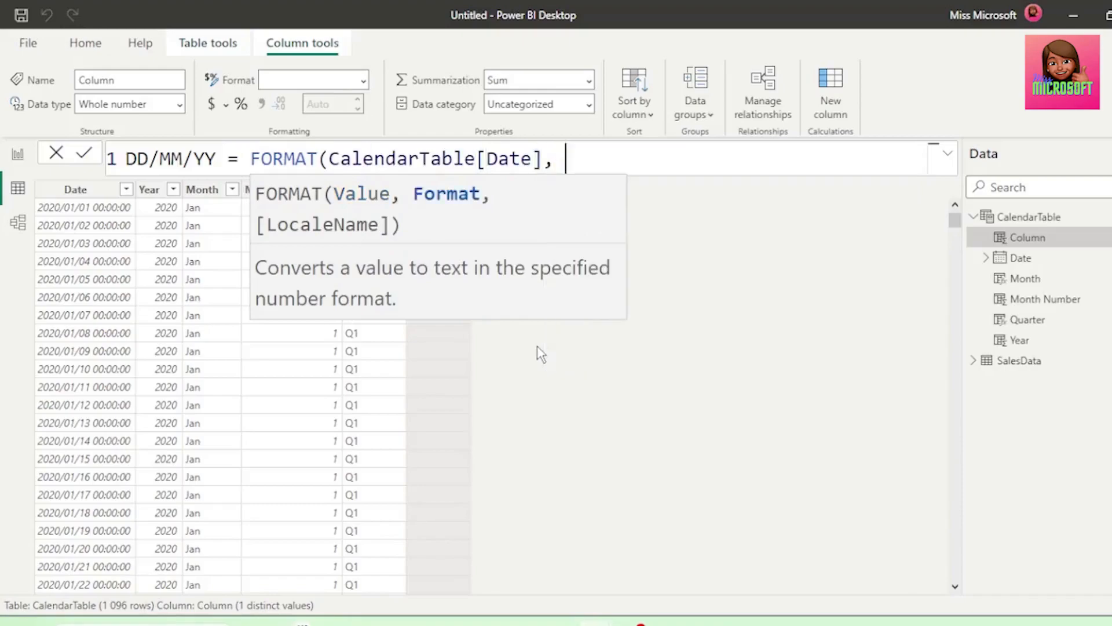
type("\"dd/mm/yyyy\")")
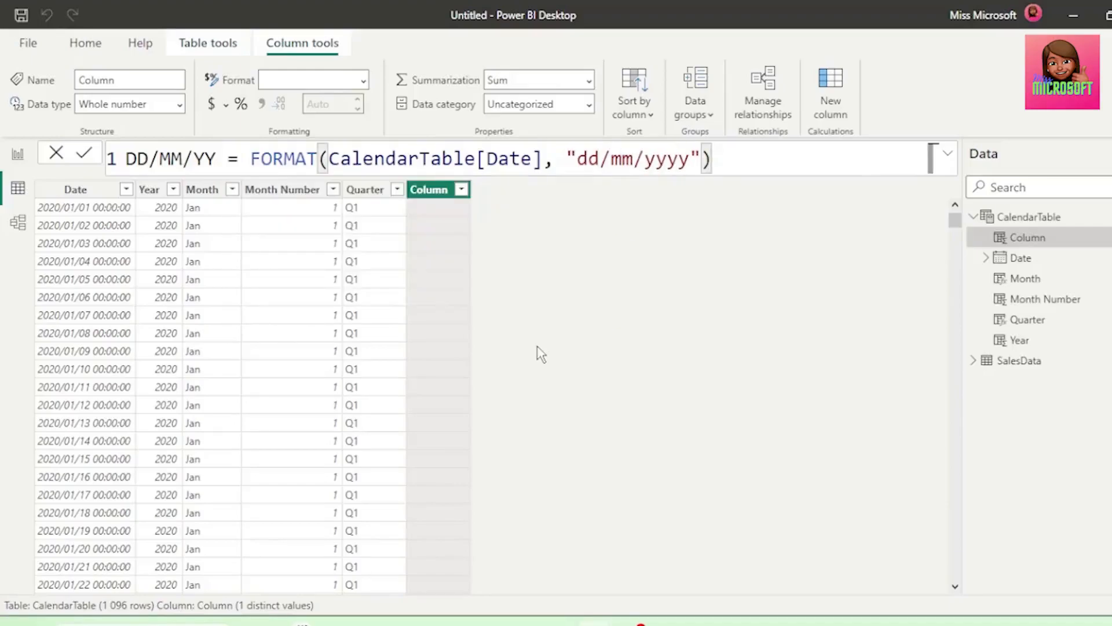
key("Return")
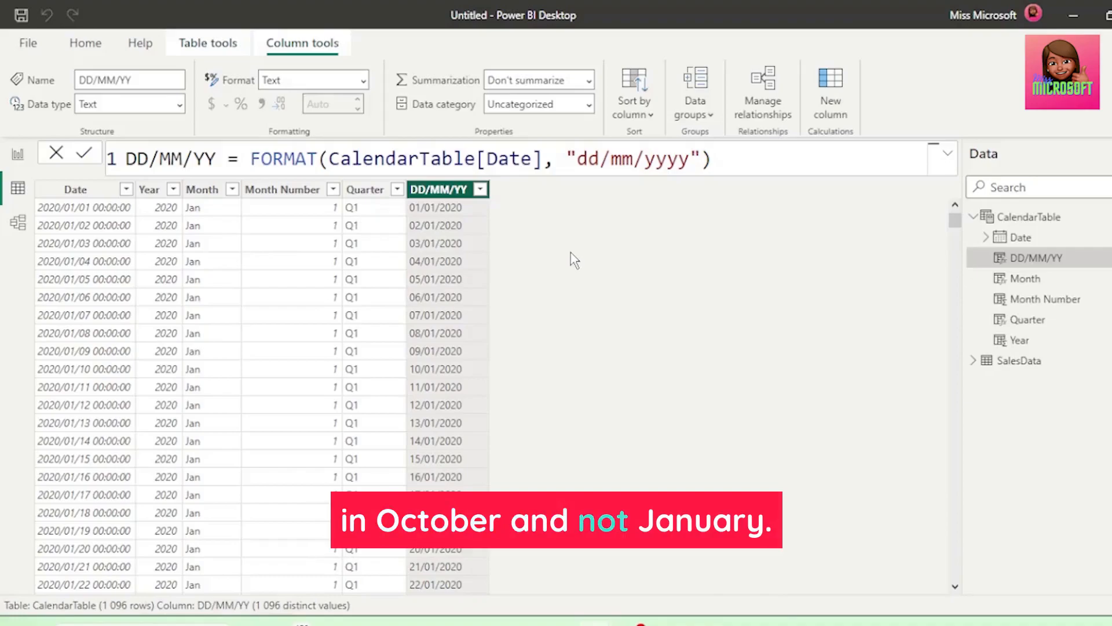
Set the fiscal year-end month to 9 by changing the table formula to CalendarTable = CALENDARAUTO(9), and check the Month Number and Quarter columns
left_click(90, 194)
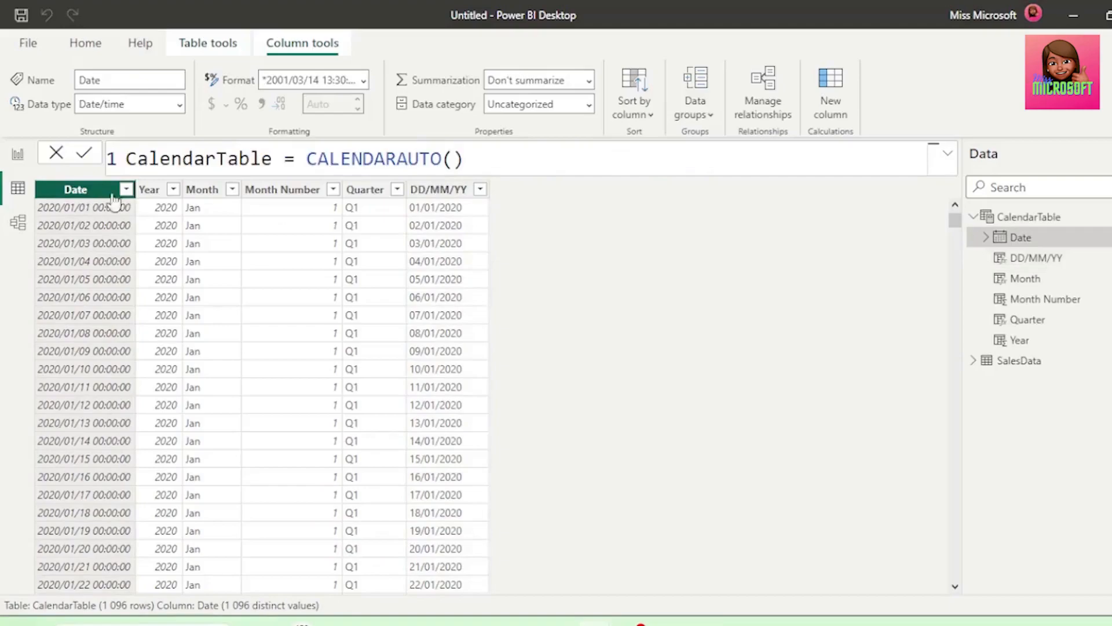
left_click(450, 160)
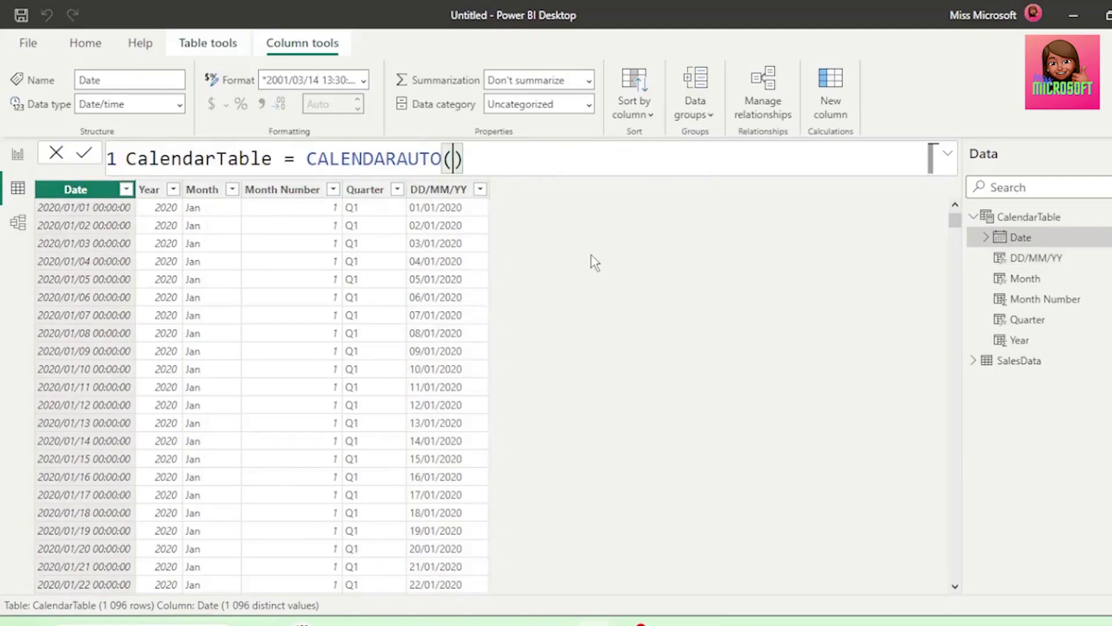
type("9")
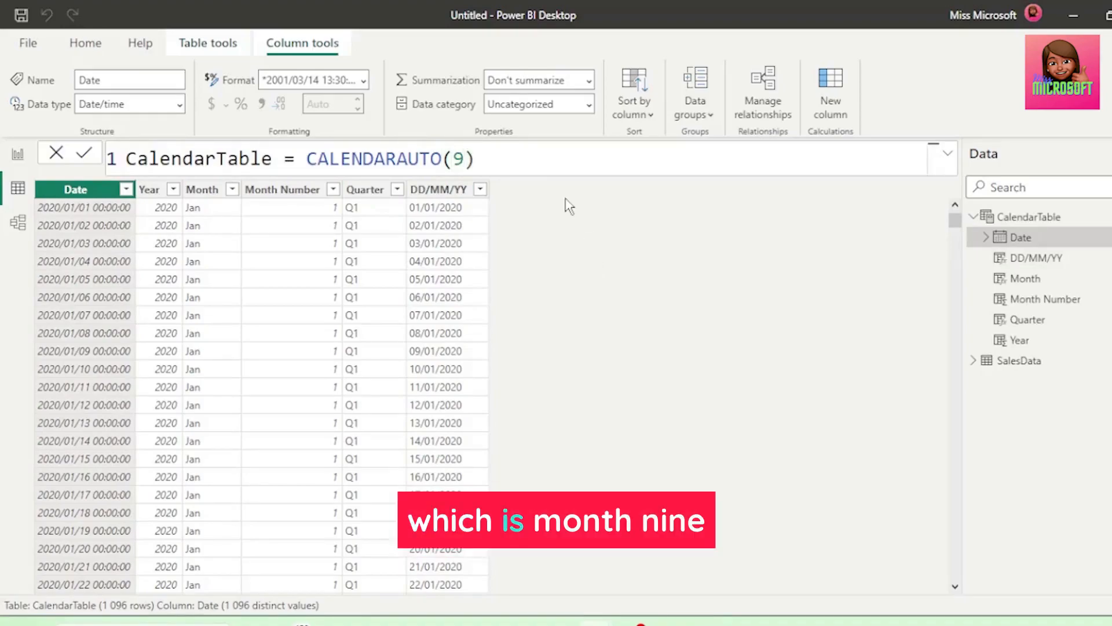
key("Return")
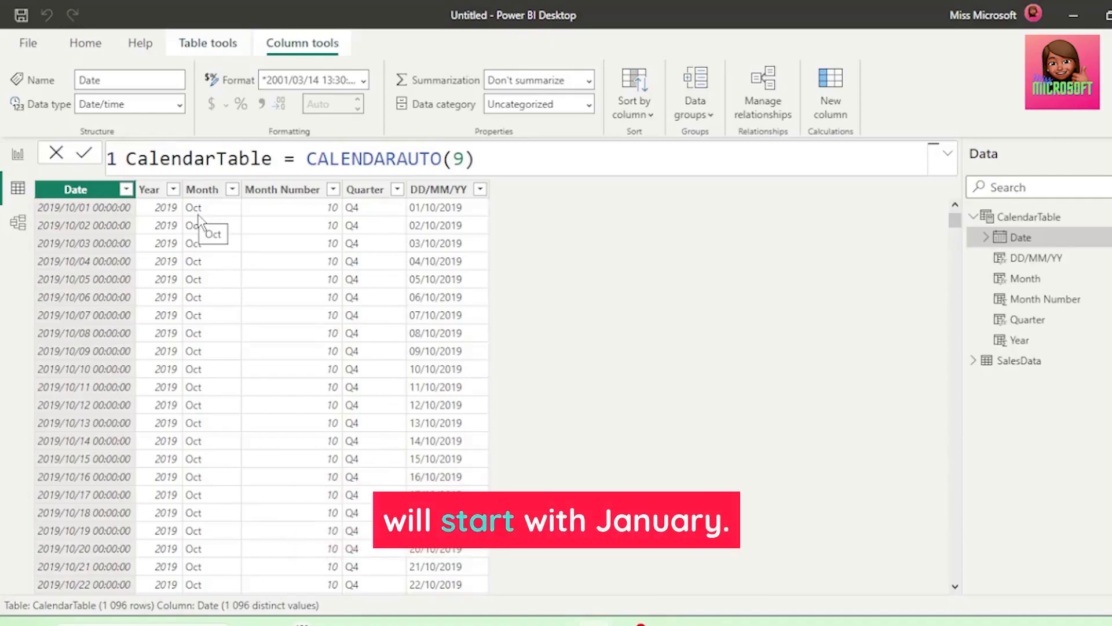
left_click(286, 214)
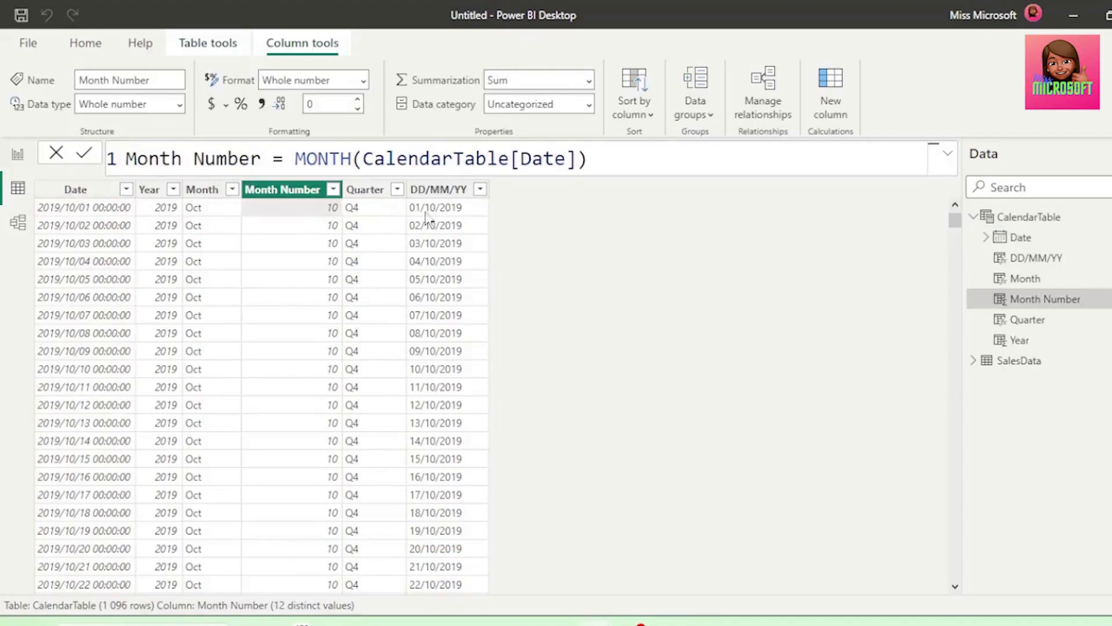
left_click(383, 212)
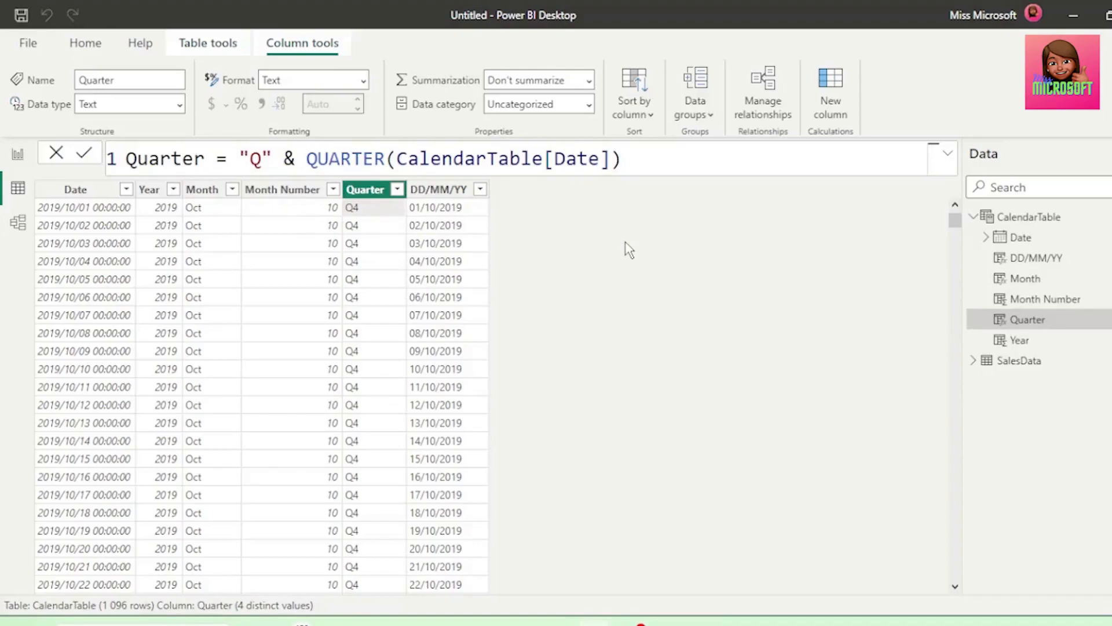
Add a calculated column to CalendarTable with the formula Fiscal Quarter = EDATE(CalendarTable[Date], 1)
left_click(833, 116)
type("Fis")
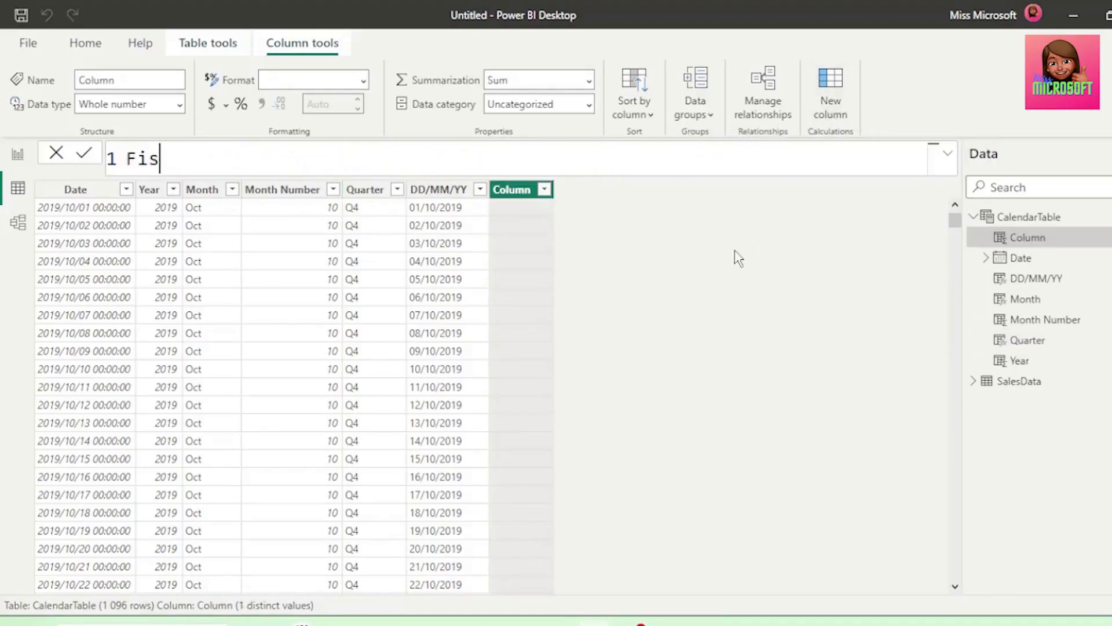
type("cal Quarter =")
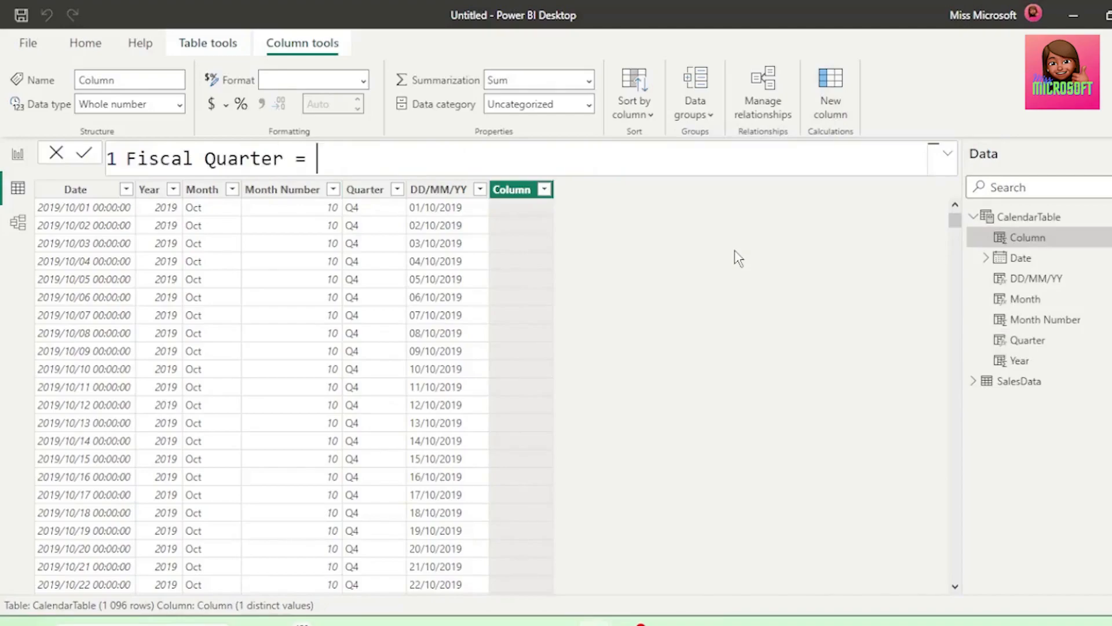
type(" Ed")
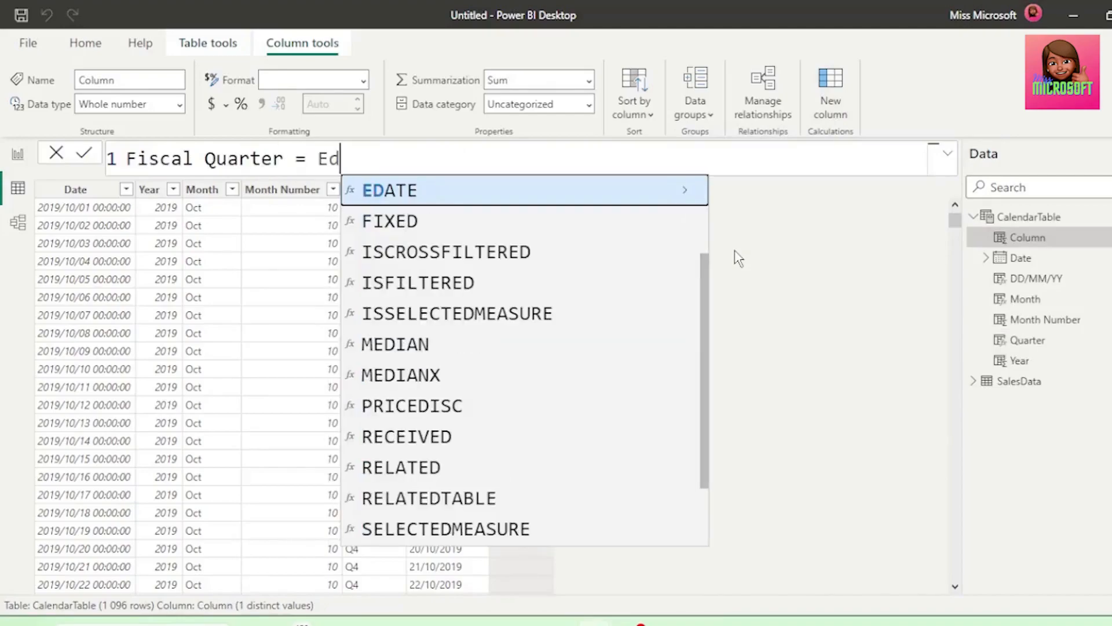
left_click(496, 194)
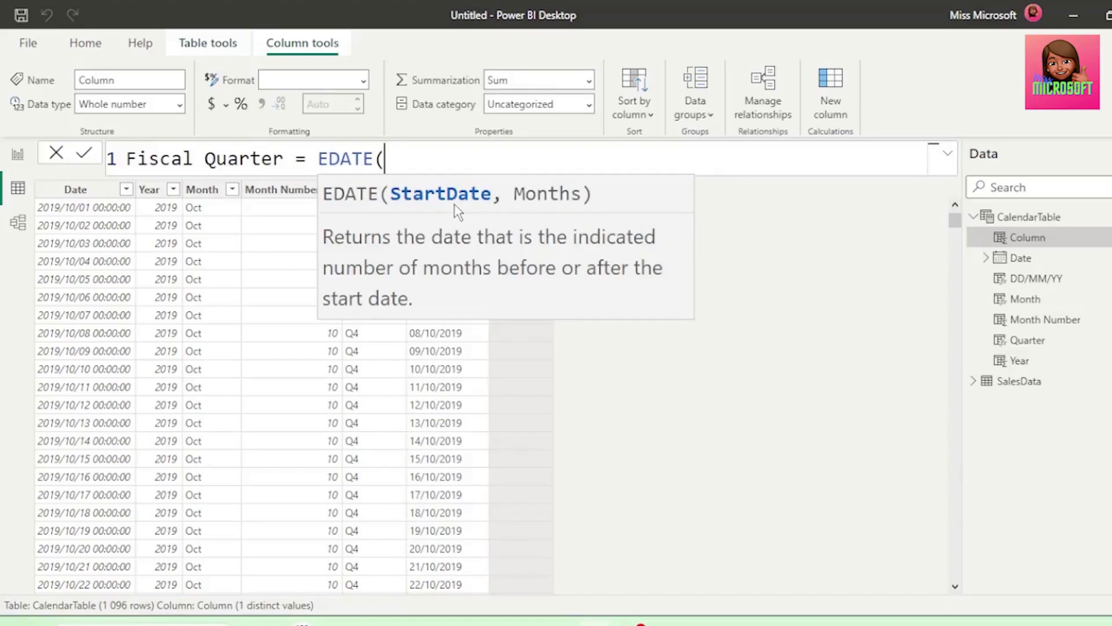
type("Da")
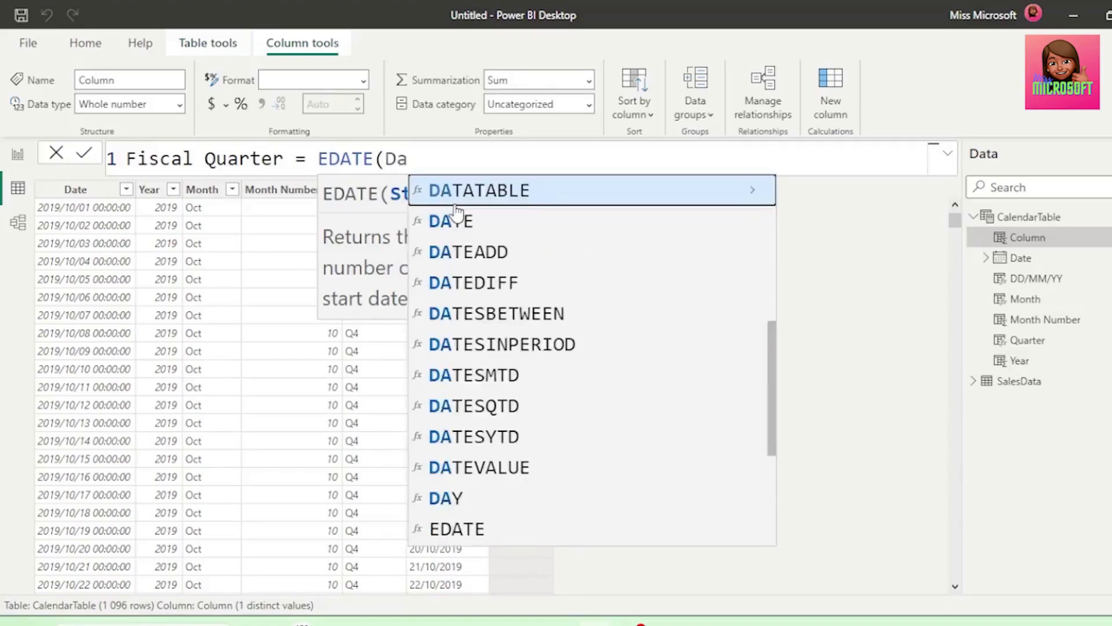
type("t")
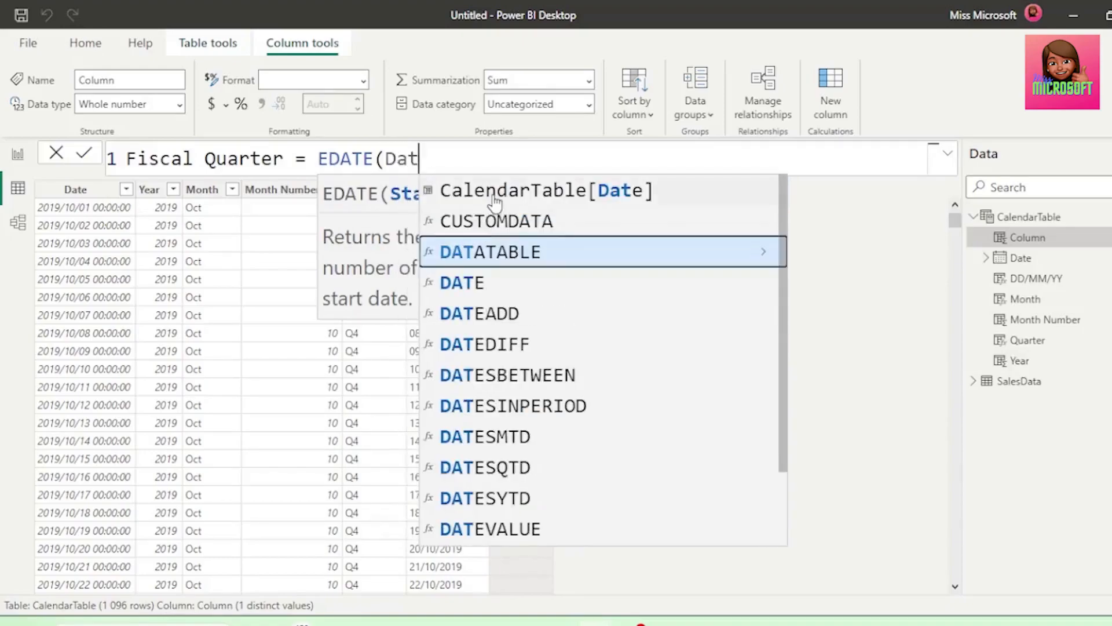
left_click(494, 200)
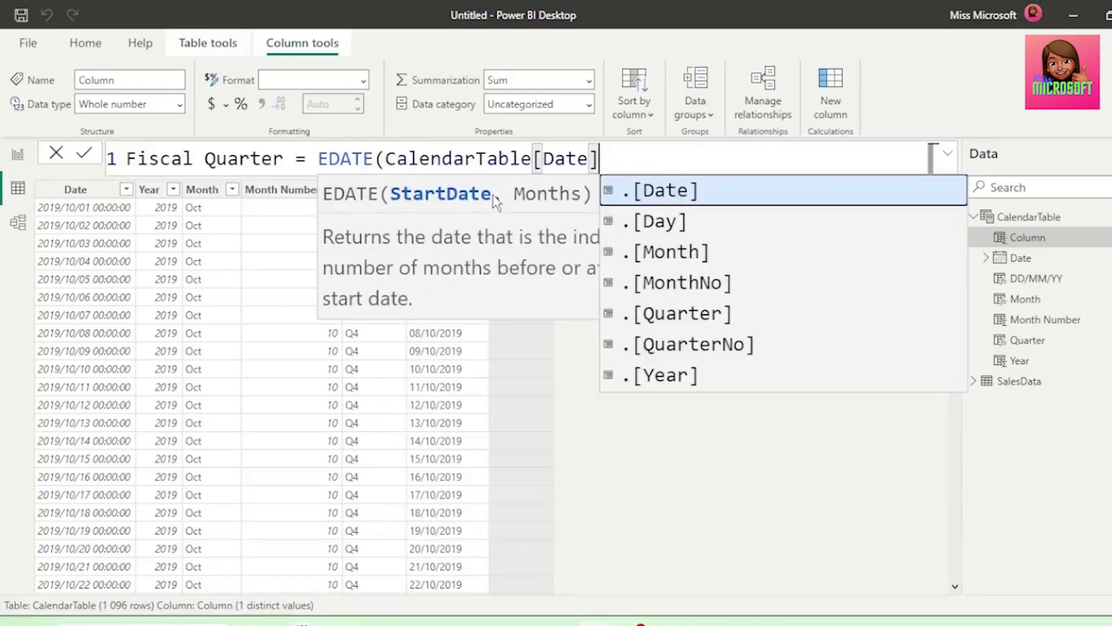
type(",")
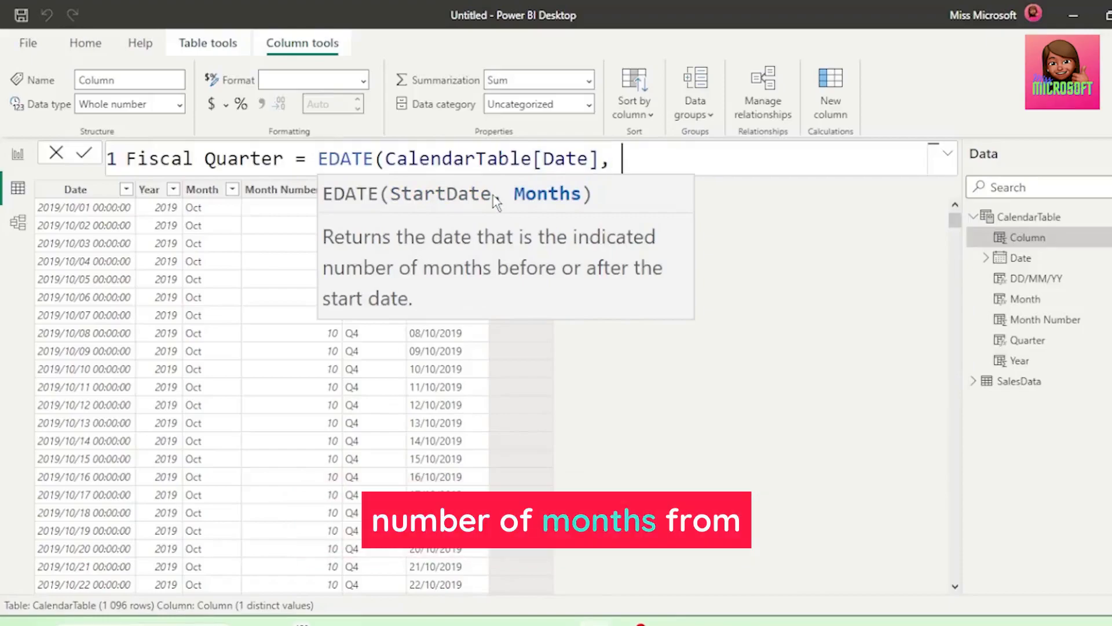
type(" 1")
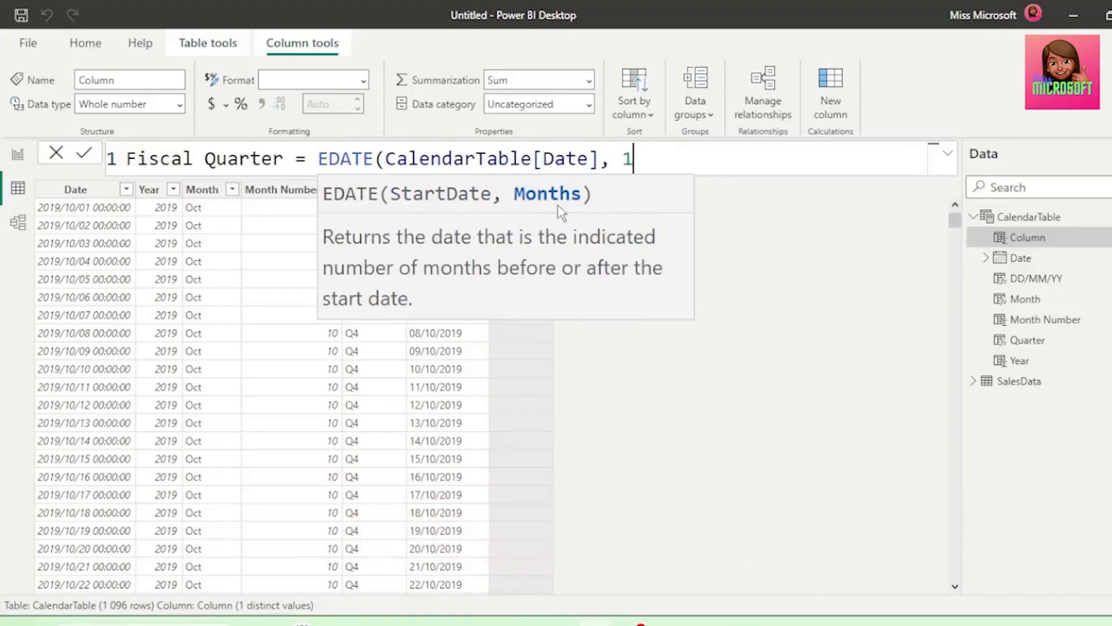
type(")")
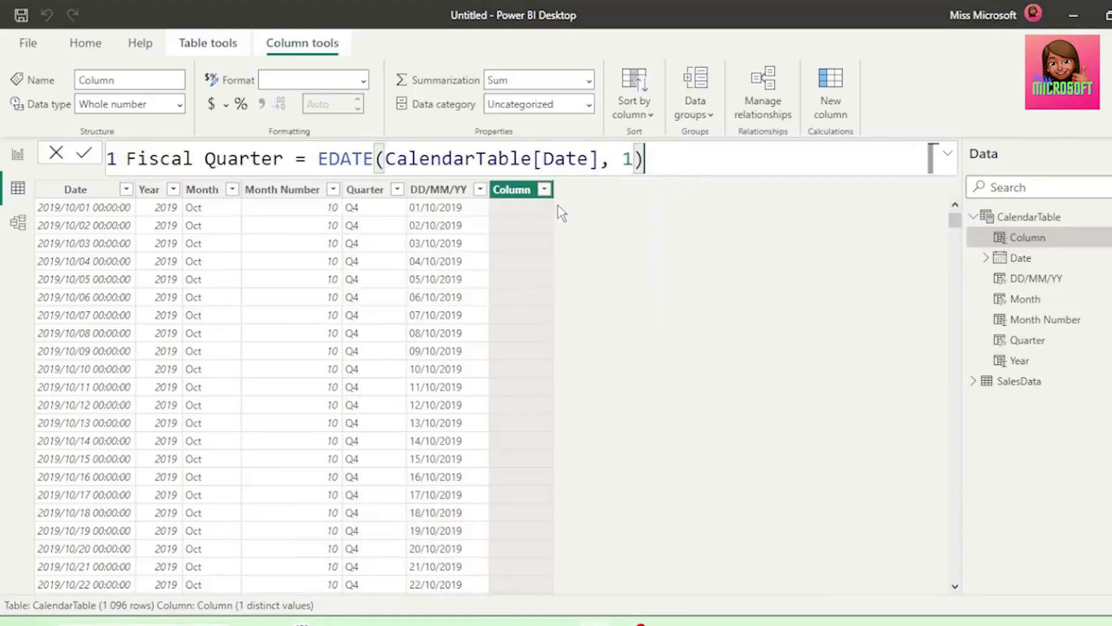
key("Return")
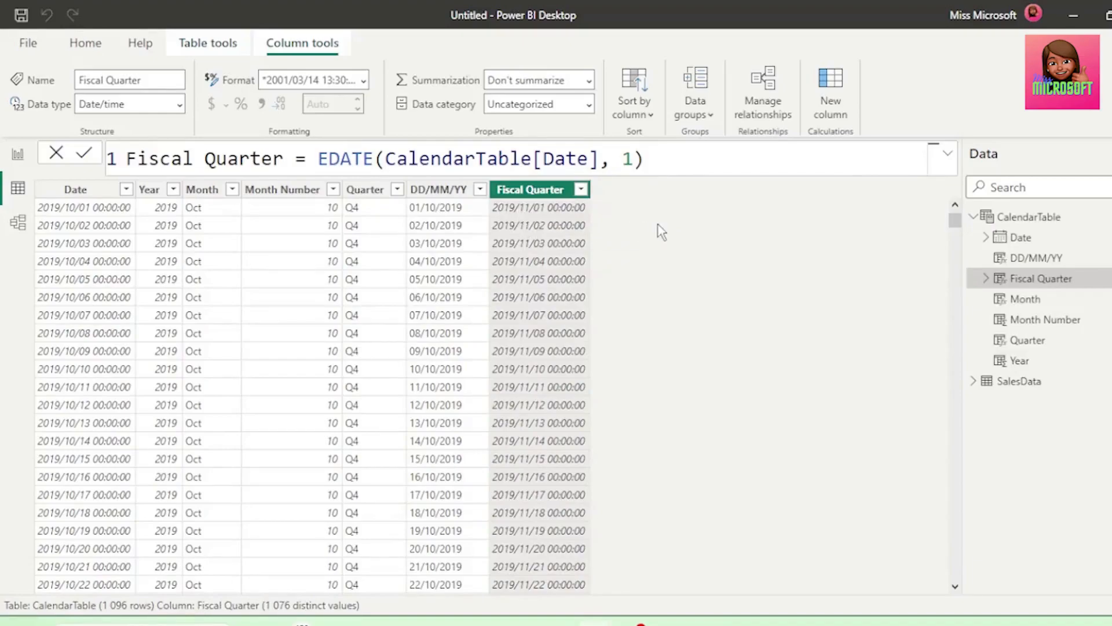
Change the month offset in the Fiscal Quarter column's EDATE formula to 2 and look through the shifted dates
scroll(643, 292, "down", 10)
left_click(634, 165)
key("BackSpace")
type("2")
key("Return")
scroll(651, 262, "down", 20)
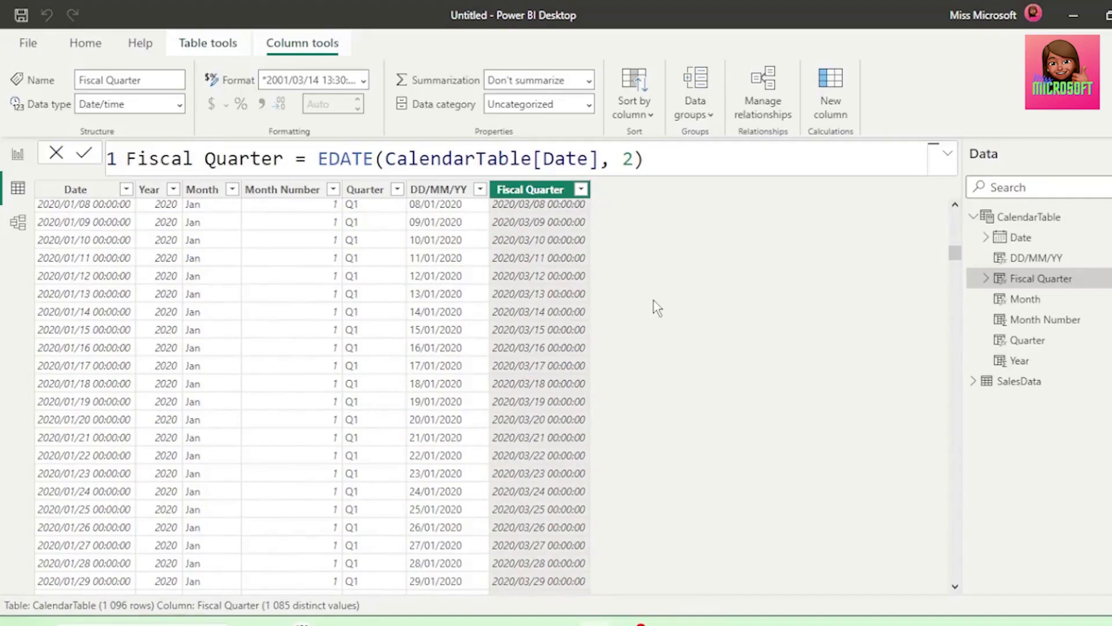
scroll(656, 307, "up", 15)
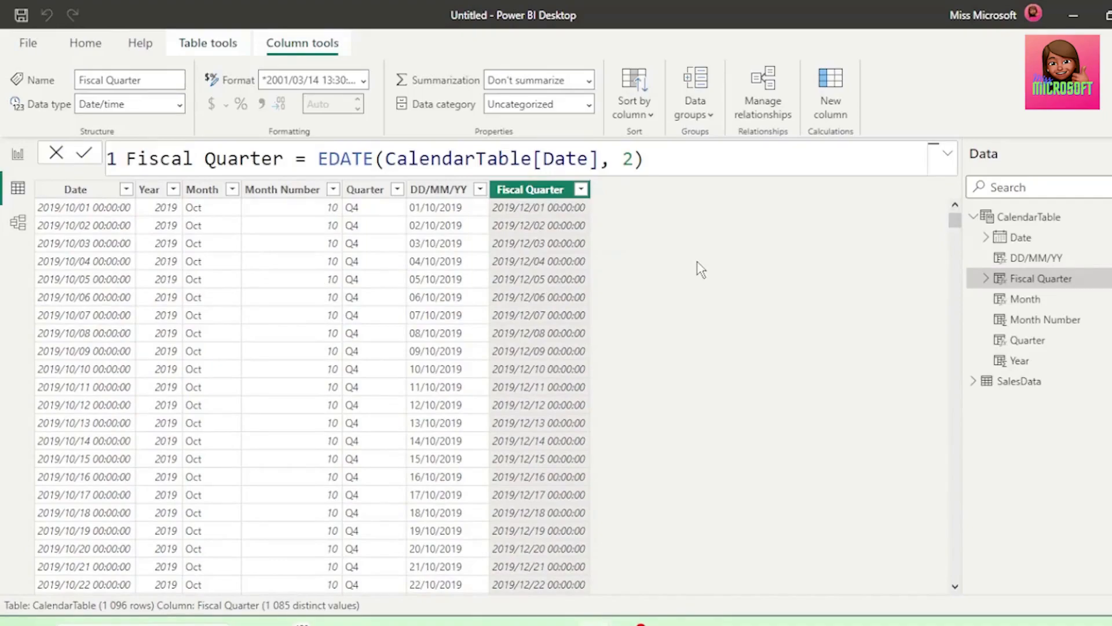
Wrap the Fiscal Quarter column's EDATE expression in the QUARTER function to return quarter numbers
left_click(318, 157)
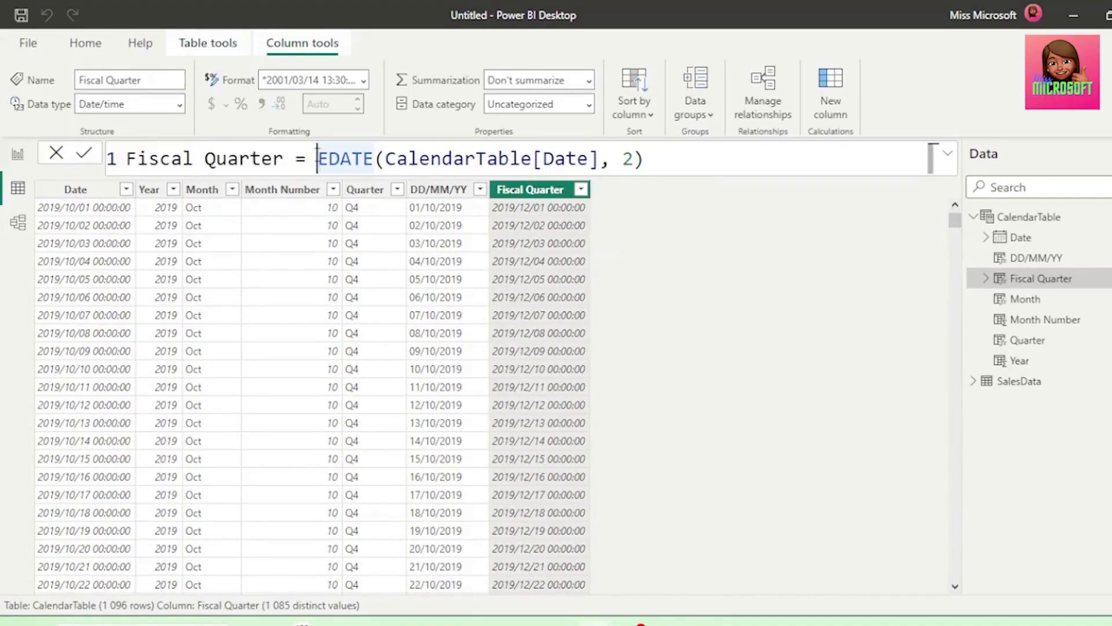
type("Q")
left_click(387, 220)
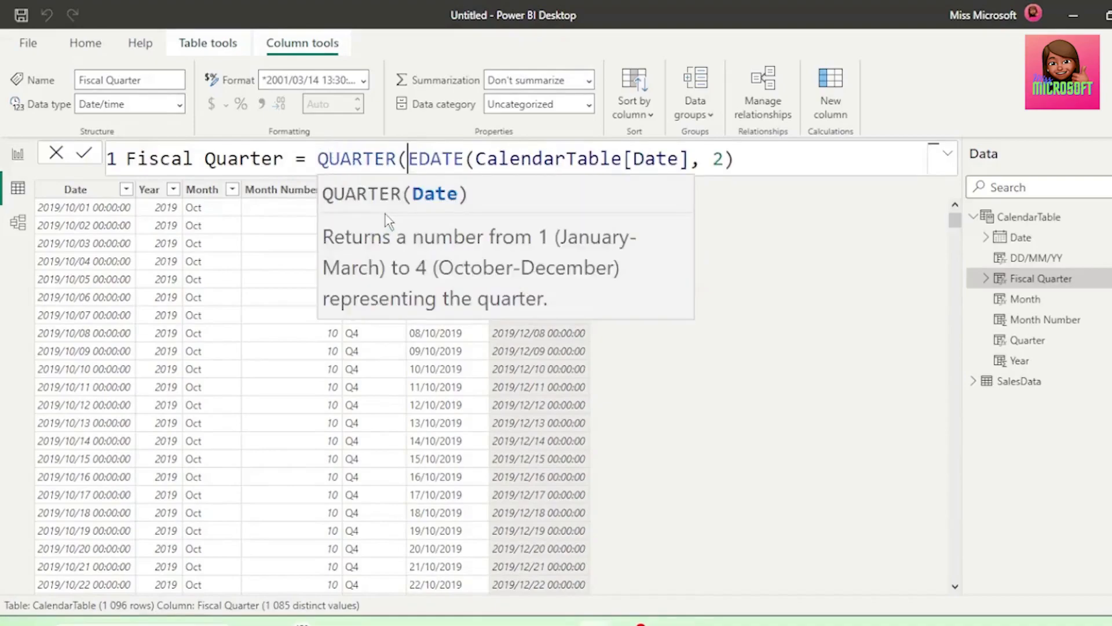
key("Return")
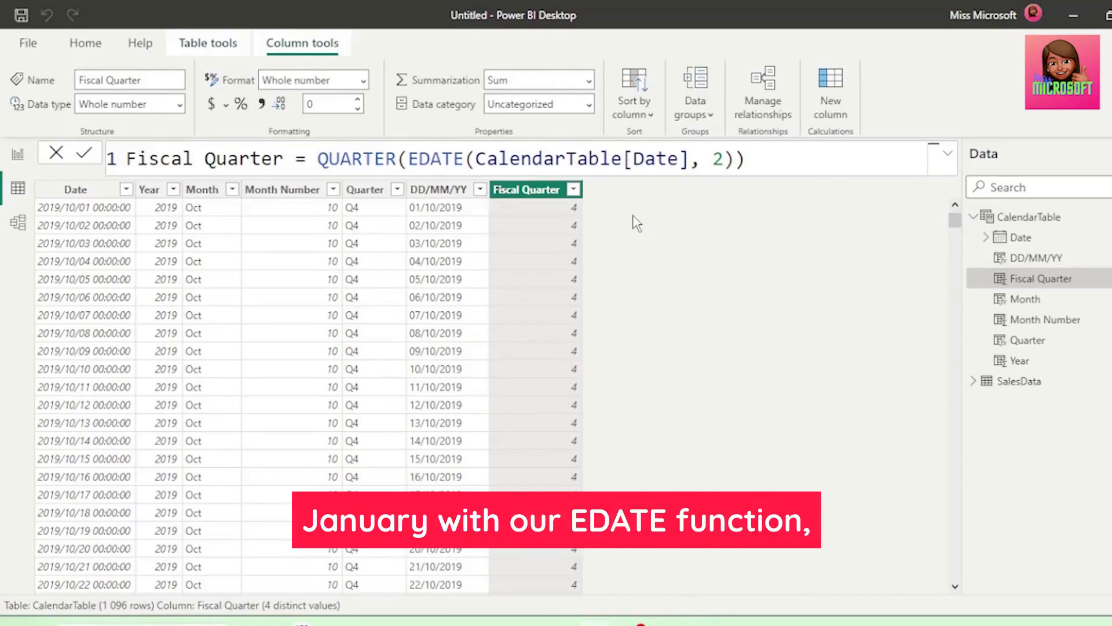
Set the EDATE month offset in the Fiscal Quarter formula to -9 and look through the column's rows
left_click_drag(409, 158, 464, 159)
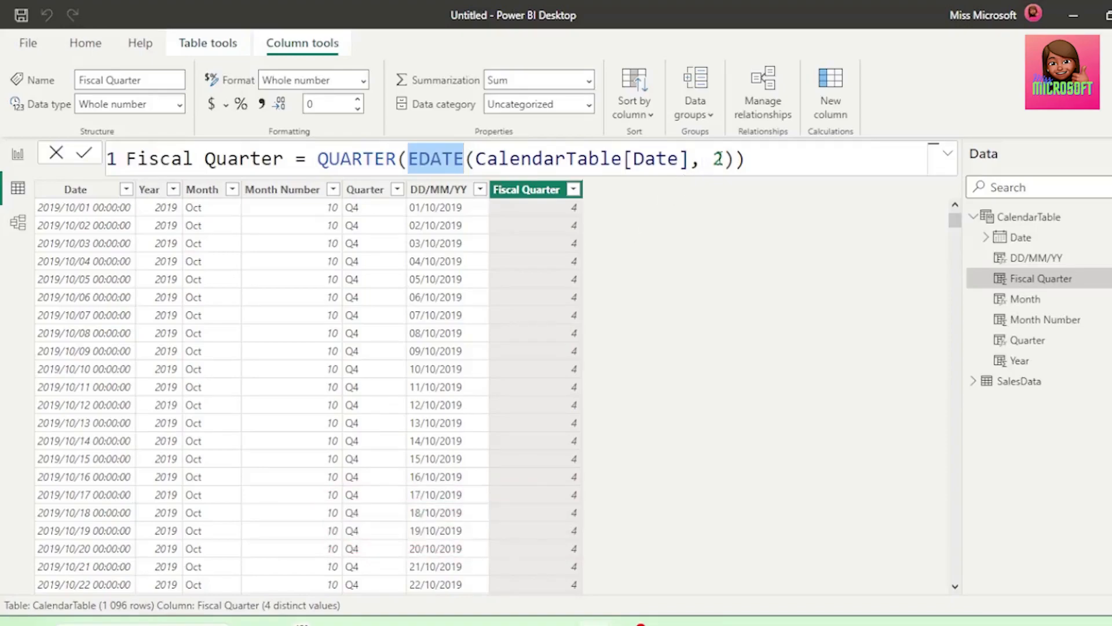
double_click(717, 158)
type("-9")
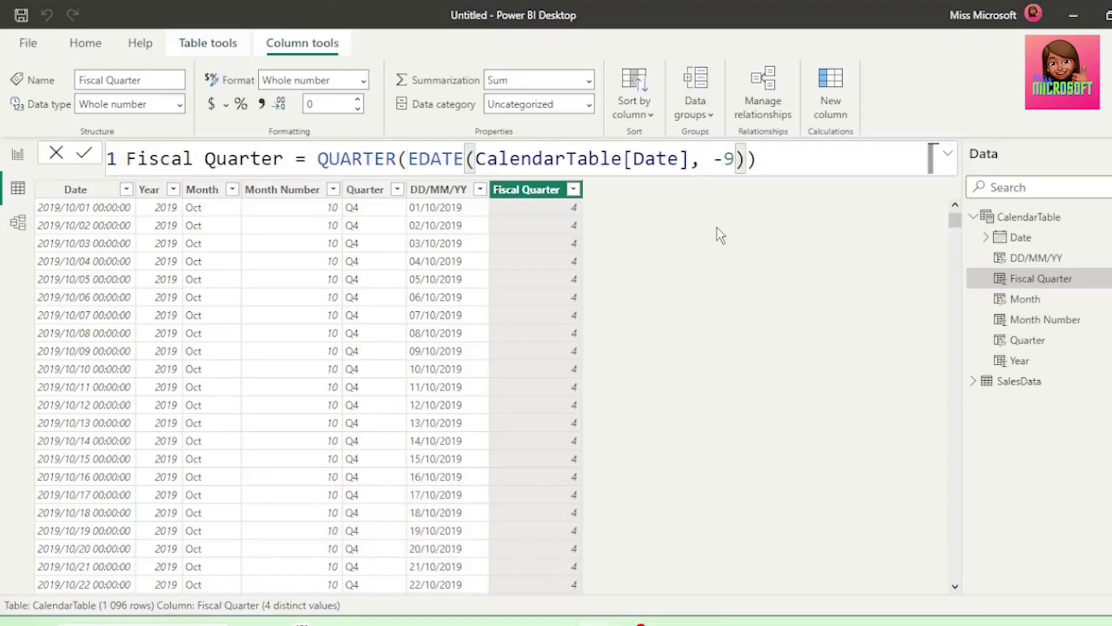
key("Return")
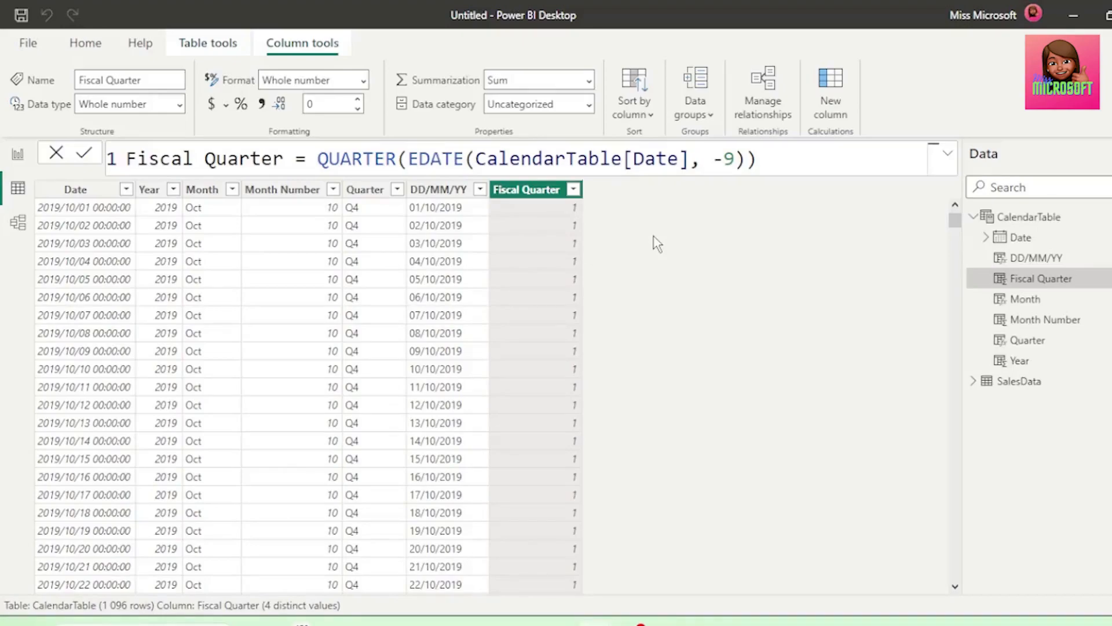
scroll(655, 375, "down", 20)
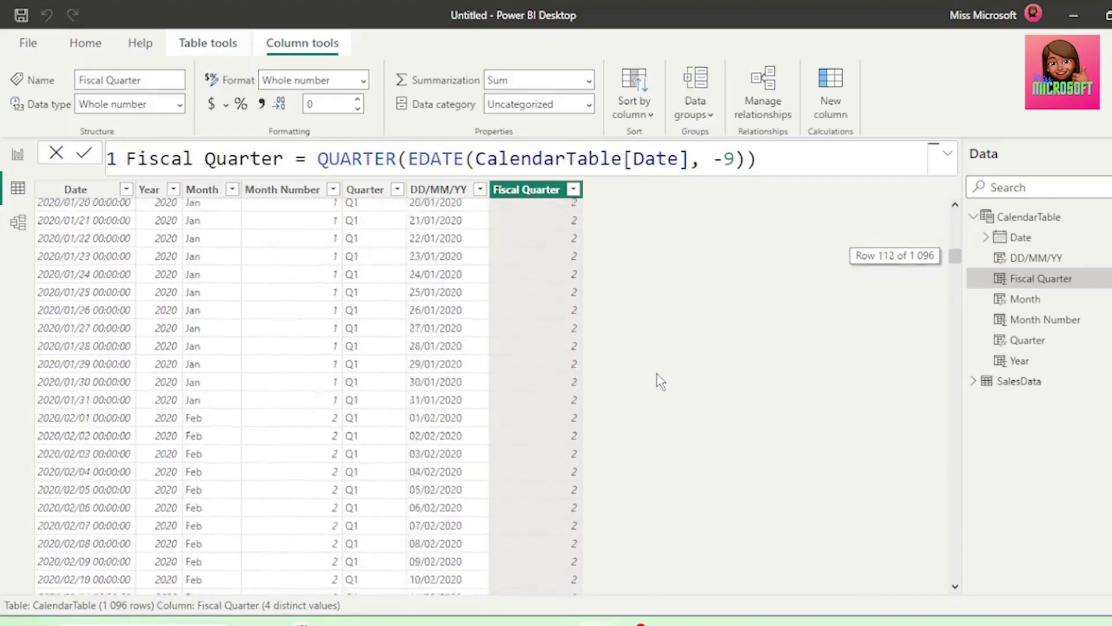
scroll(663, 376, "down", 15)
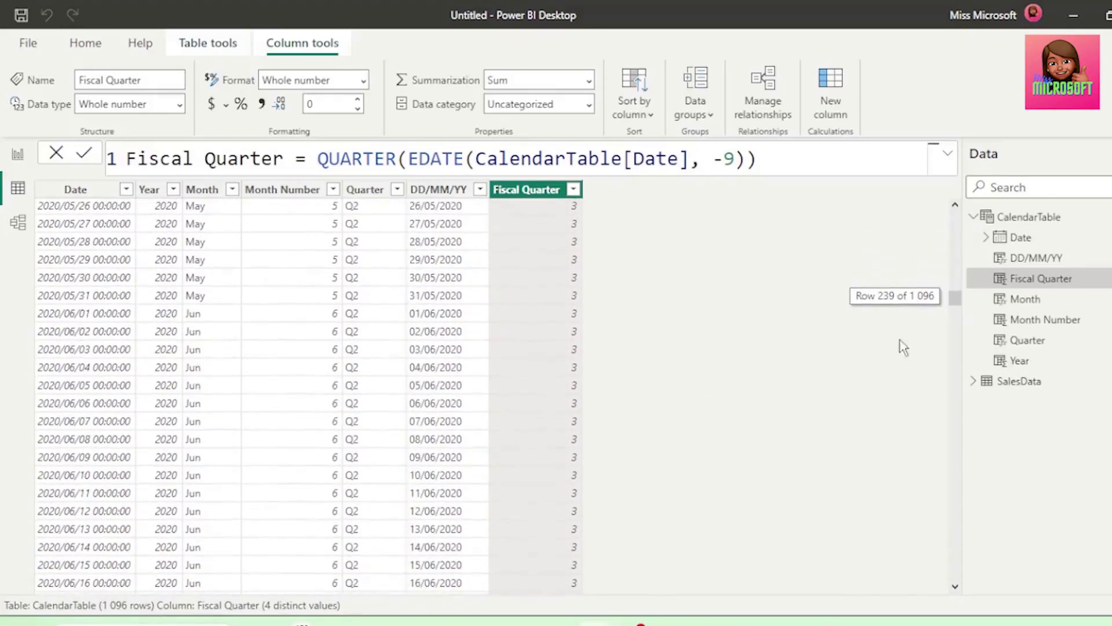
Prefix the Fiscal Quarter formula with "Q" & so that the QUARTER result is returned as a text label
left_click_drag(955, 307, 955, 336)
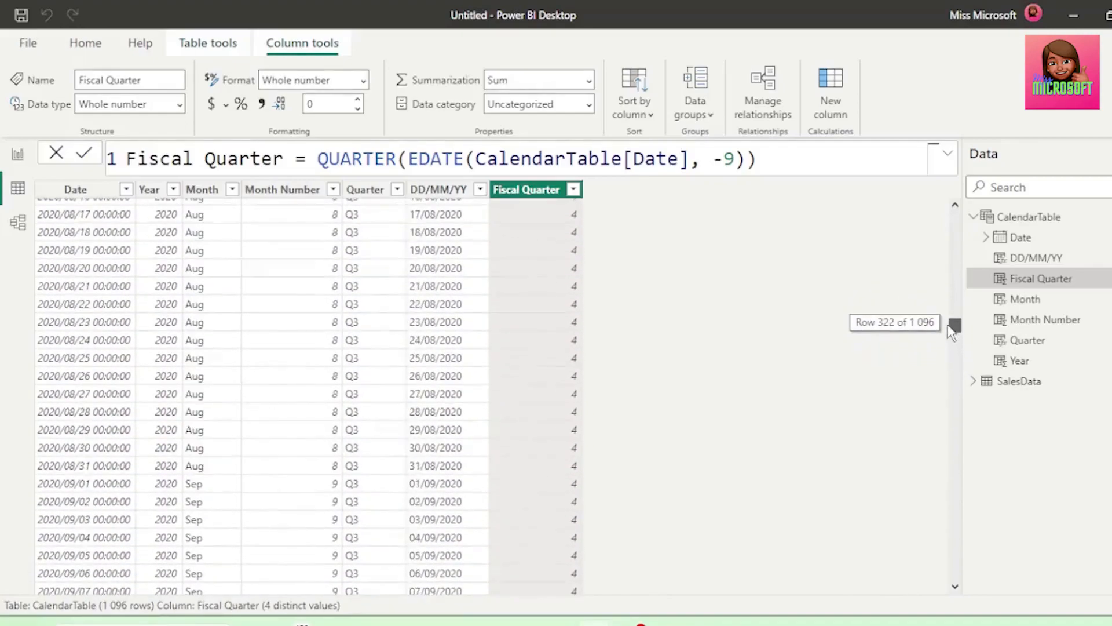
scroll(428, 501, "down", 3)
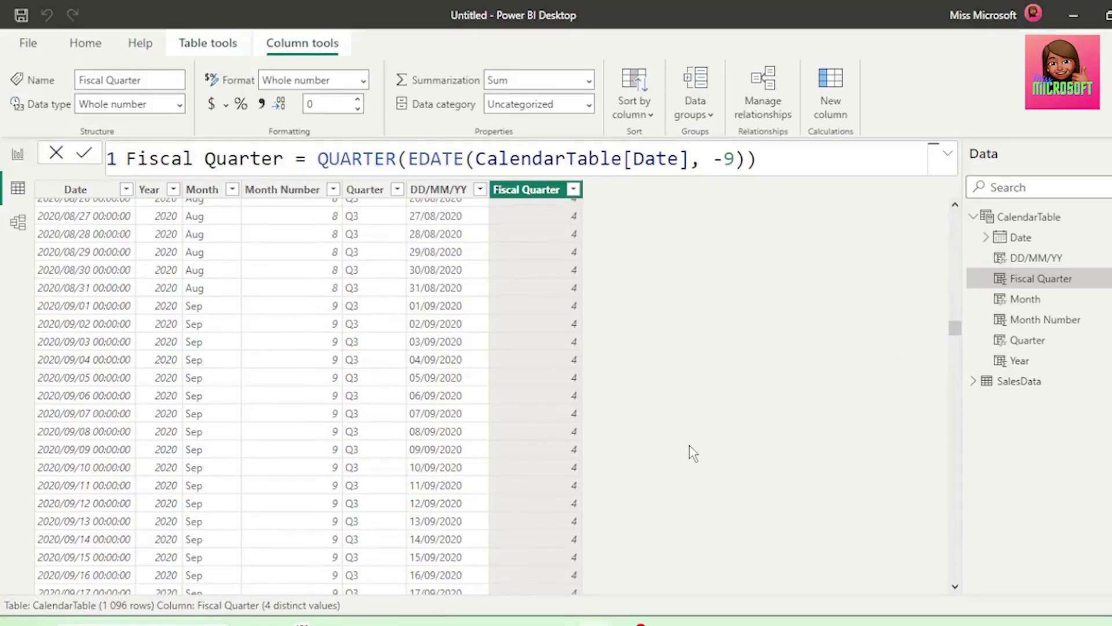
left_click(306, 159)
type("\"")
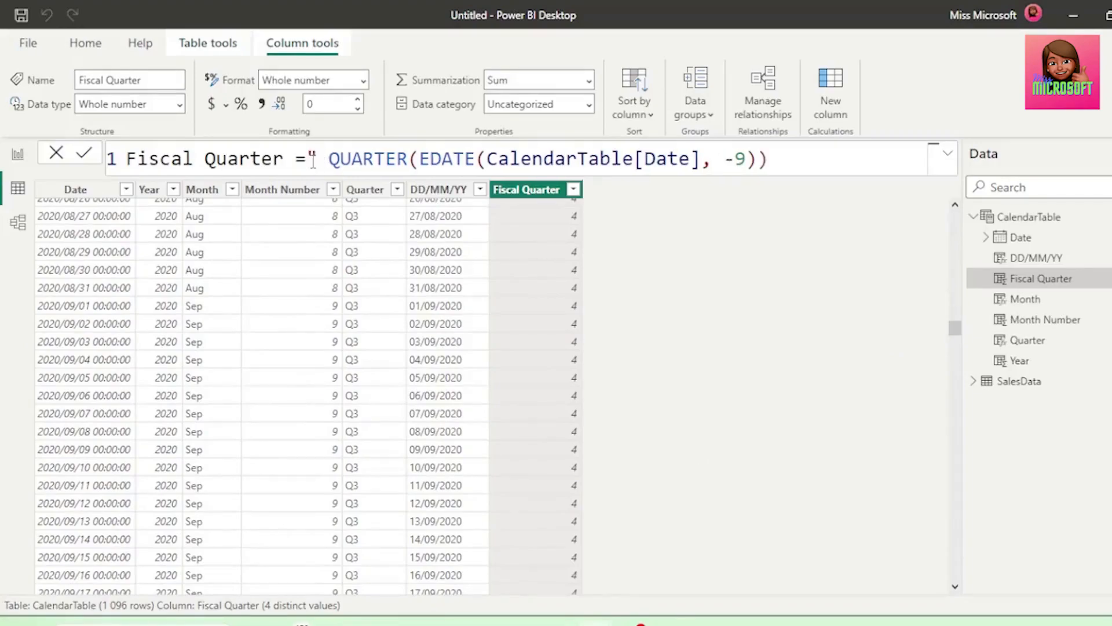
type("Q\"Q")
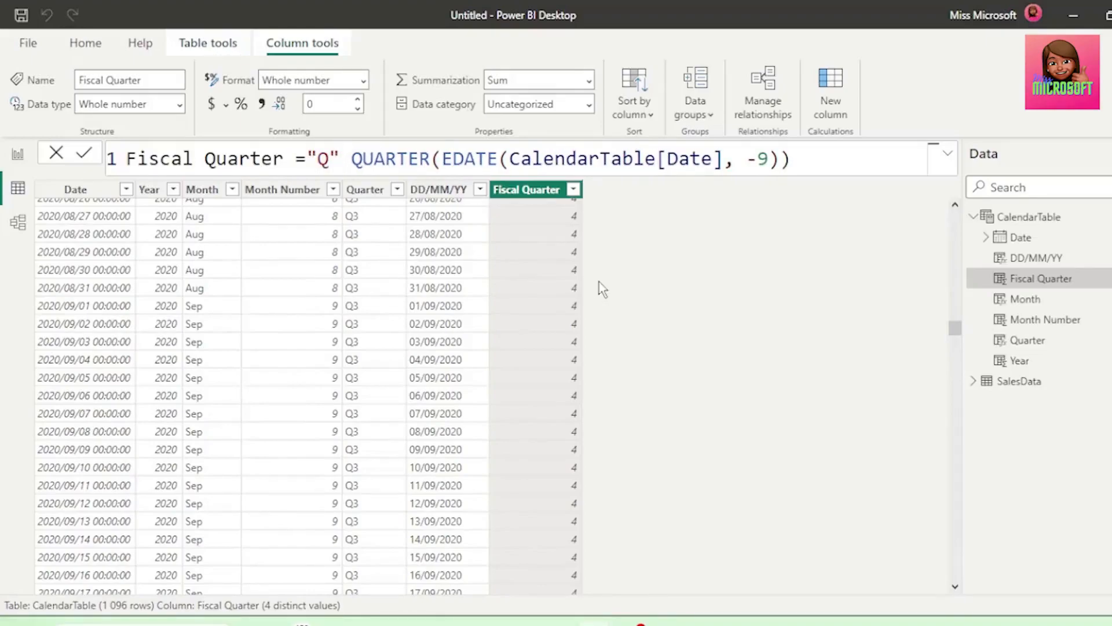
type(" &")
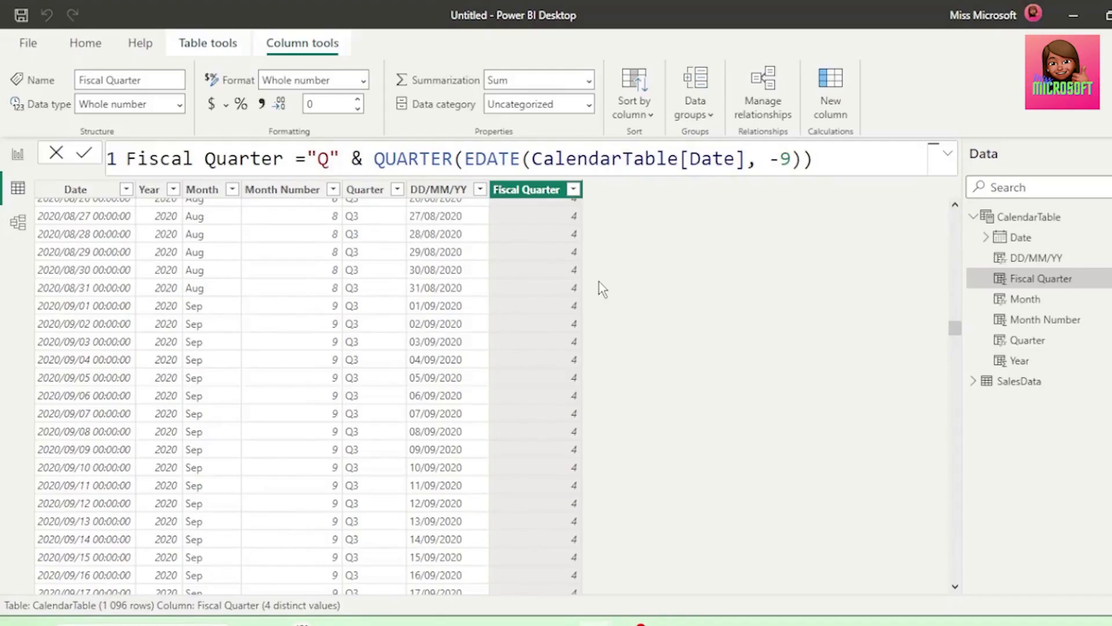
key("Return")
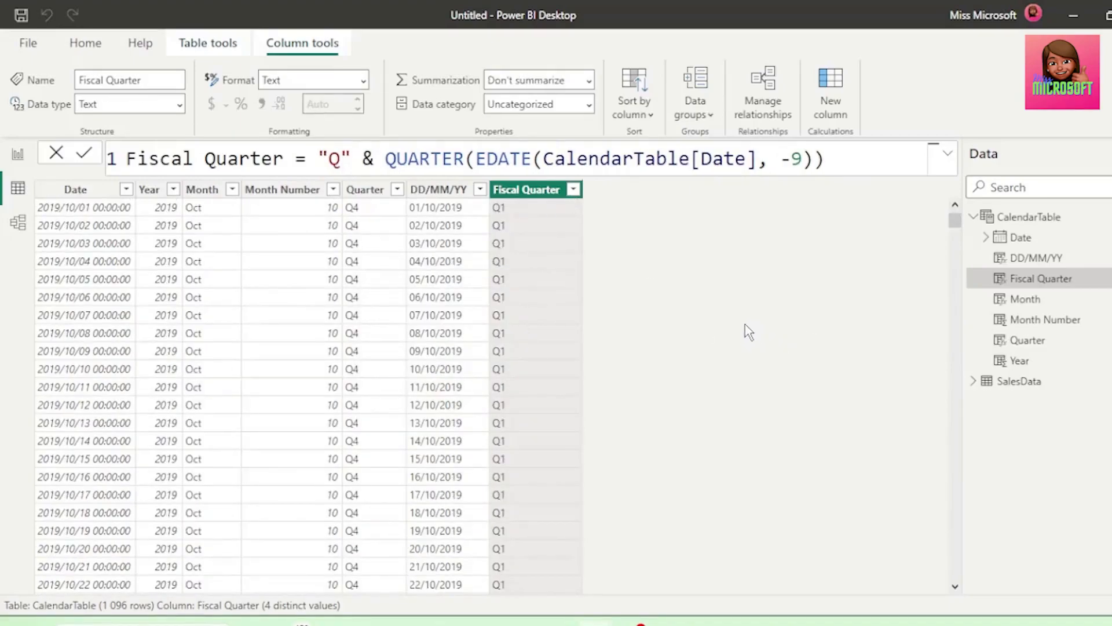
Start a new calculated column in CalendarTable from a copy of the Fiscal Quarter formula, naming it Fiscal Month
left_click_drag(127, 159, 835, 158)
key("ctrl+c")
left_click(830, 107)
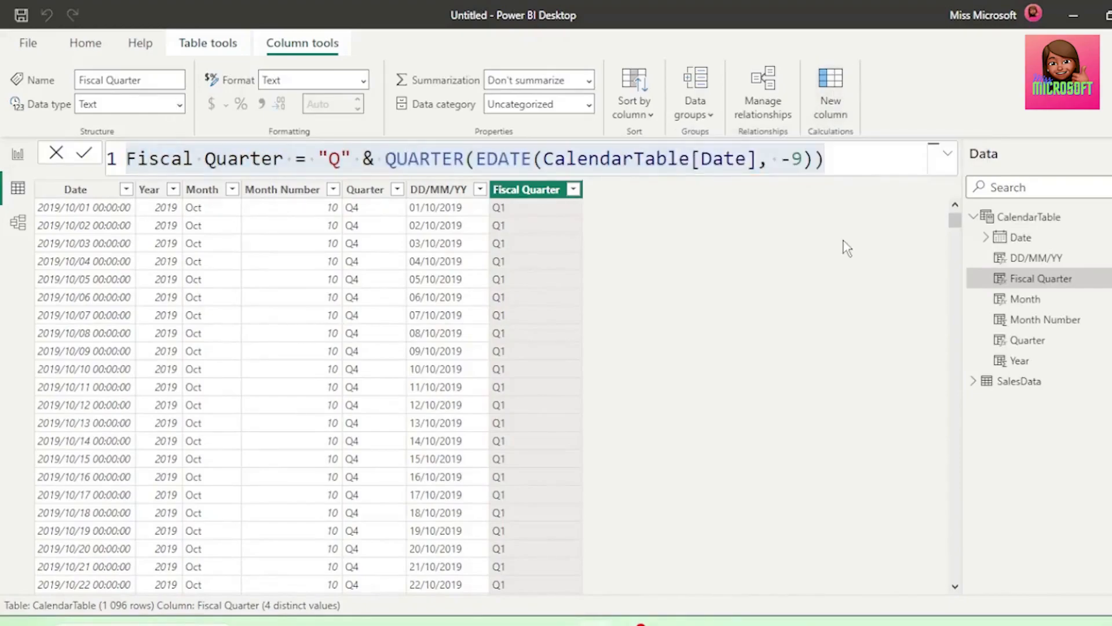
key("ctrl+v")
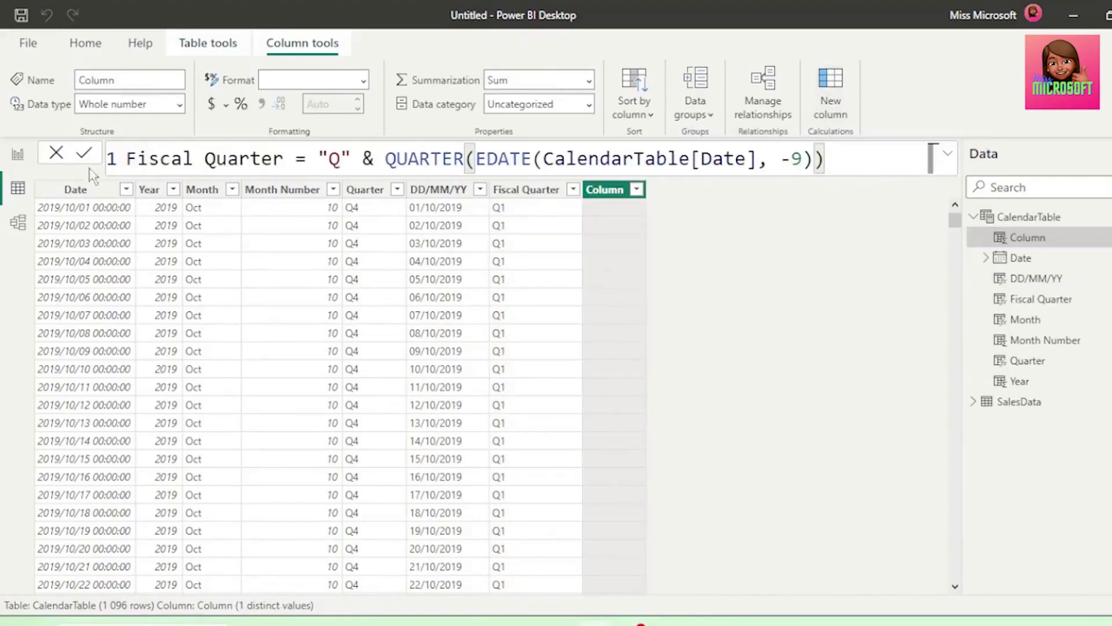
left_click_drag(202, 159, 352, 159)
type("Month")
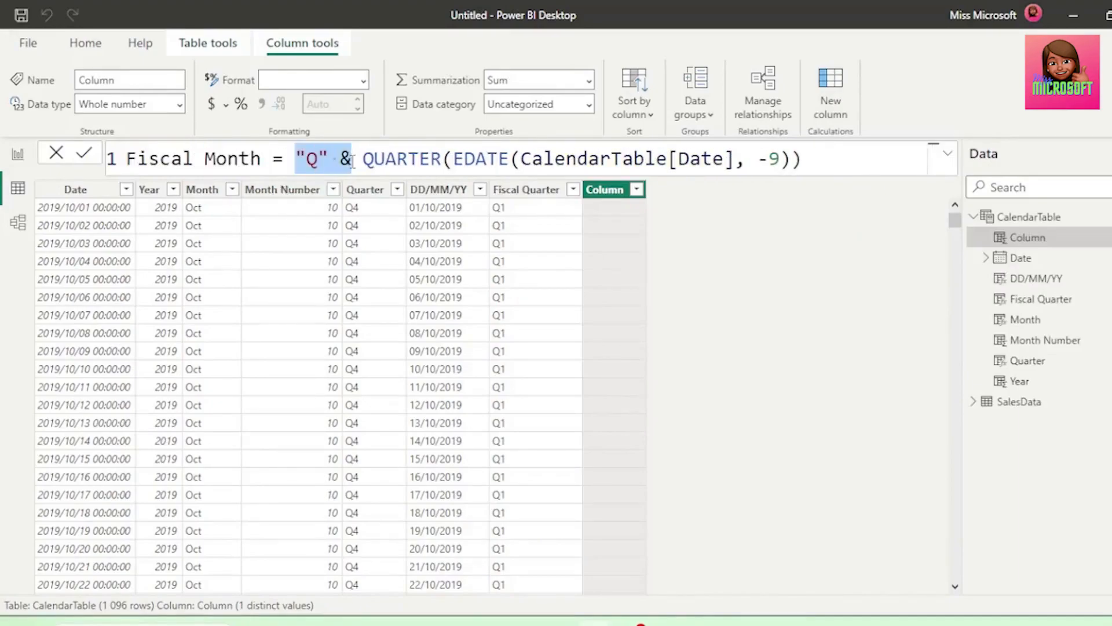
Change the Fiscal Month expression to MONTH(EDATE(CalendarTable[Date], -9)), without the "Q" prefix, and look through the column's rows
key("BackSpace")
key("BackSpace")
double_click(352, 158)
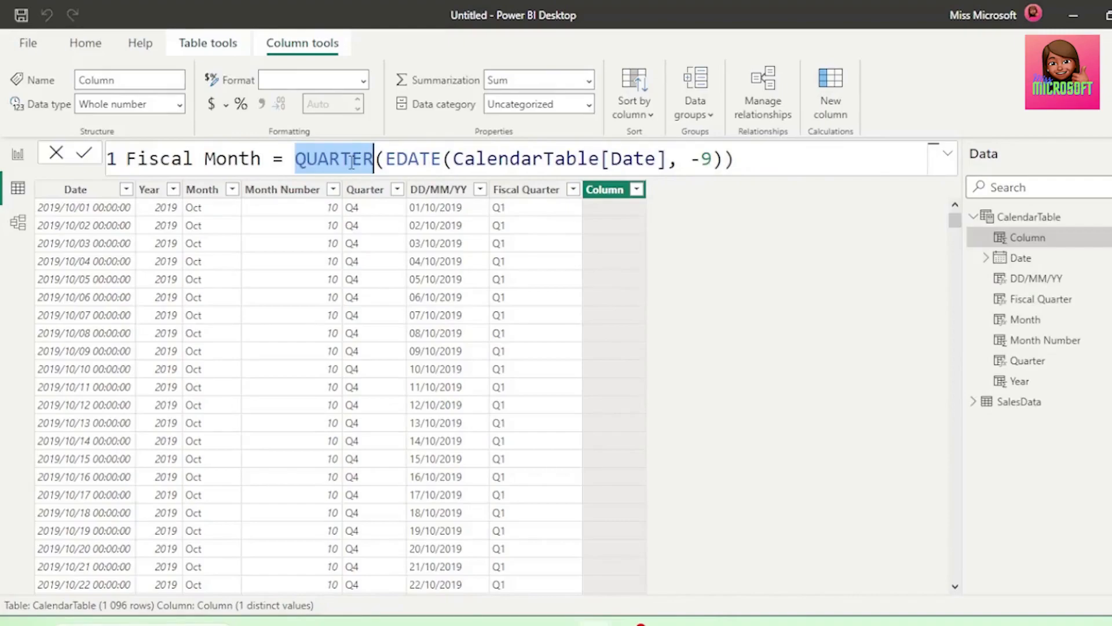
type("Month")
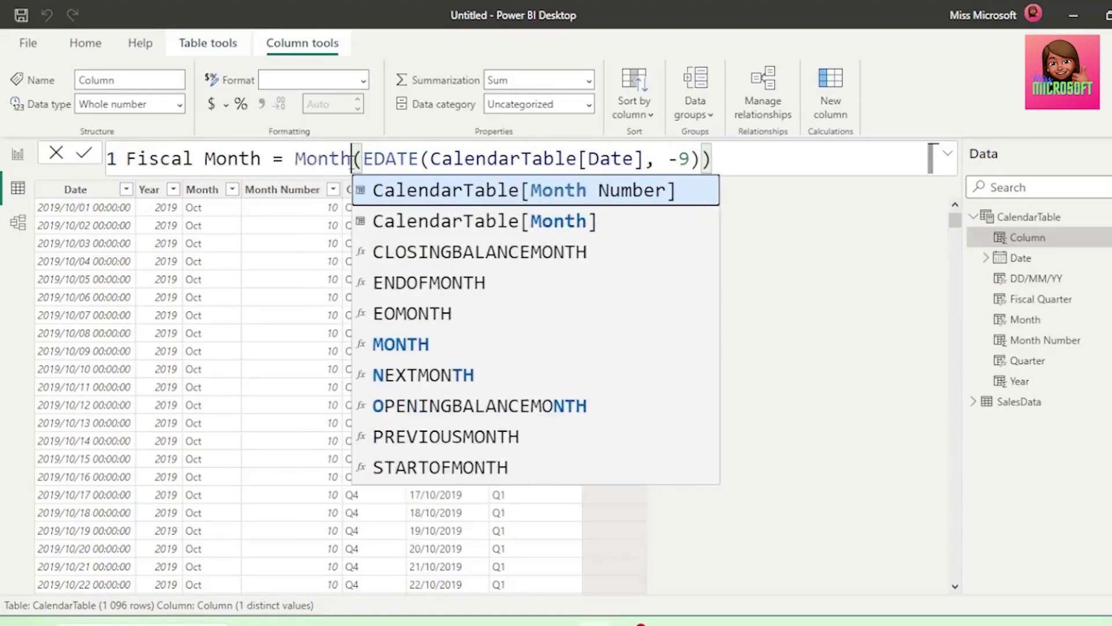
key("Tab")
key("Return")
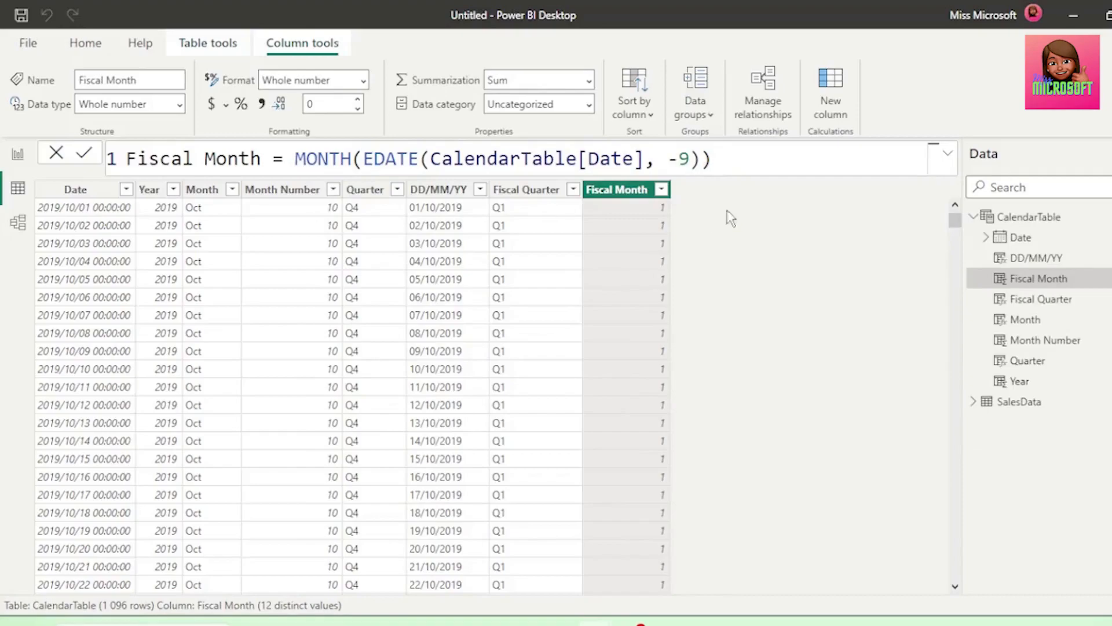
left_click_drag(954, 220, 720, 273)
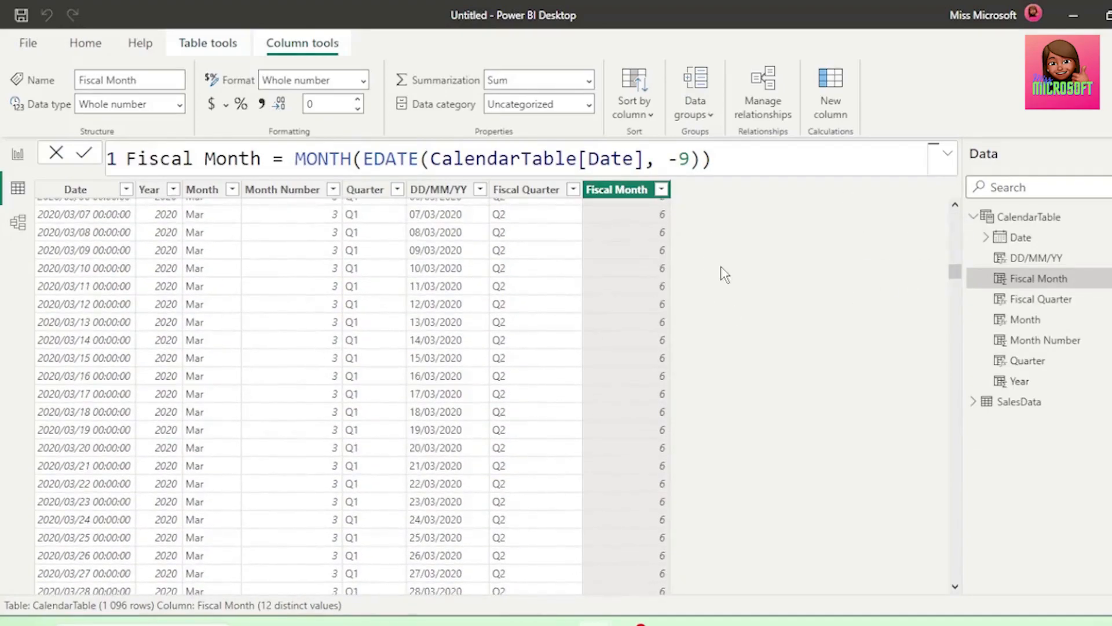
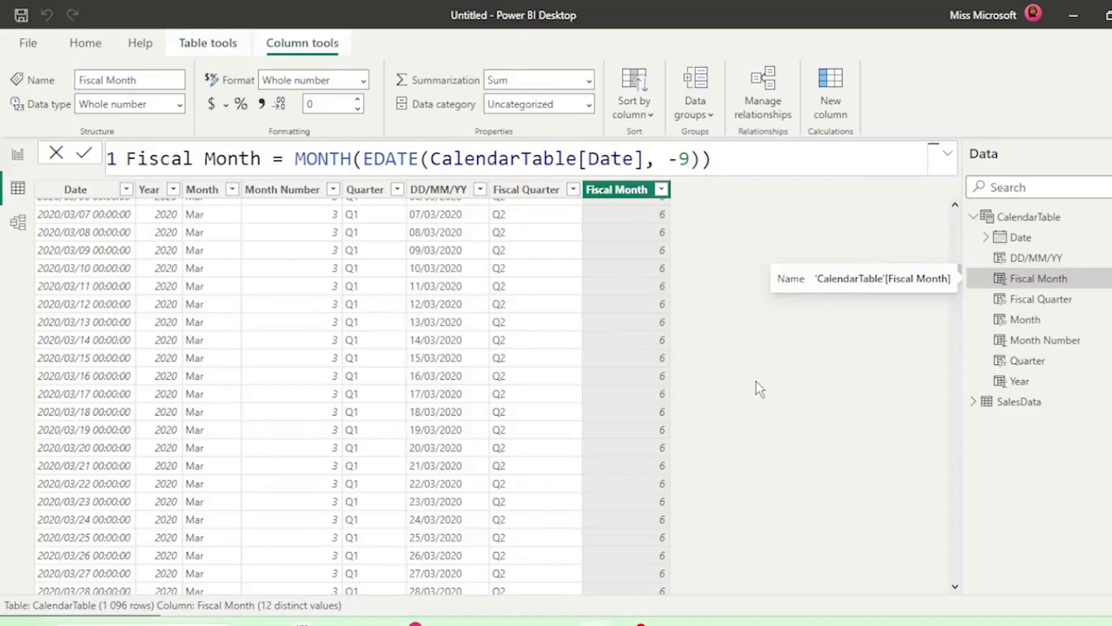
Expand the Date fields of CalendarTable and SalesData to examine the levels of their automatic date hierarchies
left_click(985, 238)
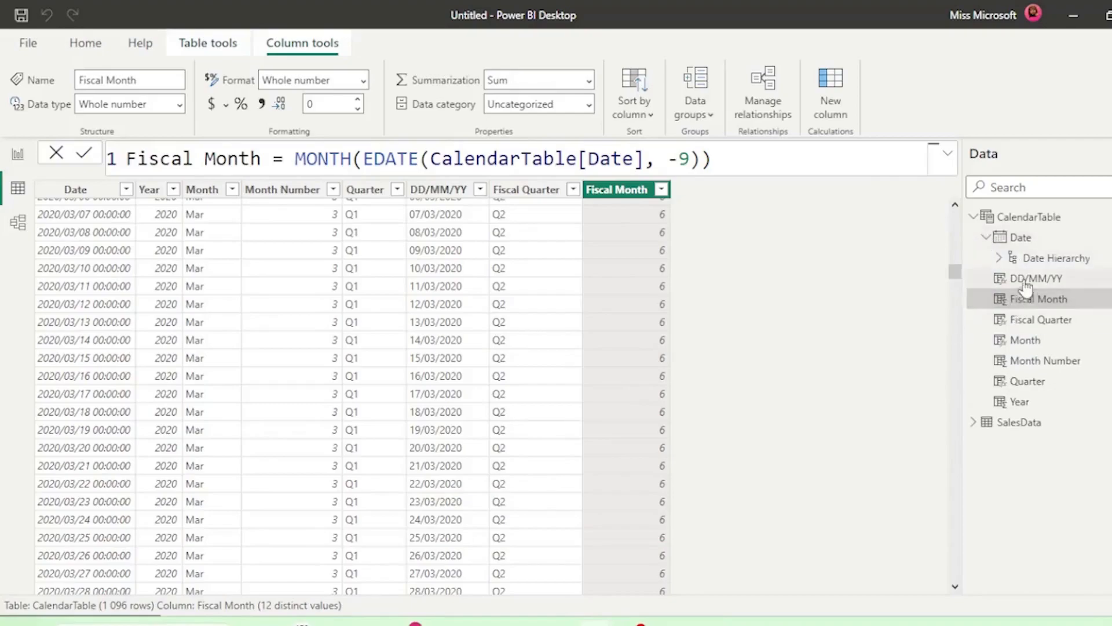
left_click(999, 258)
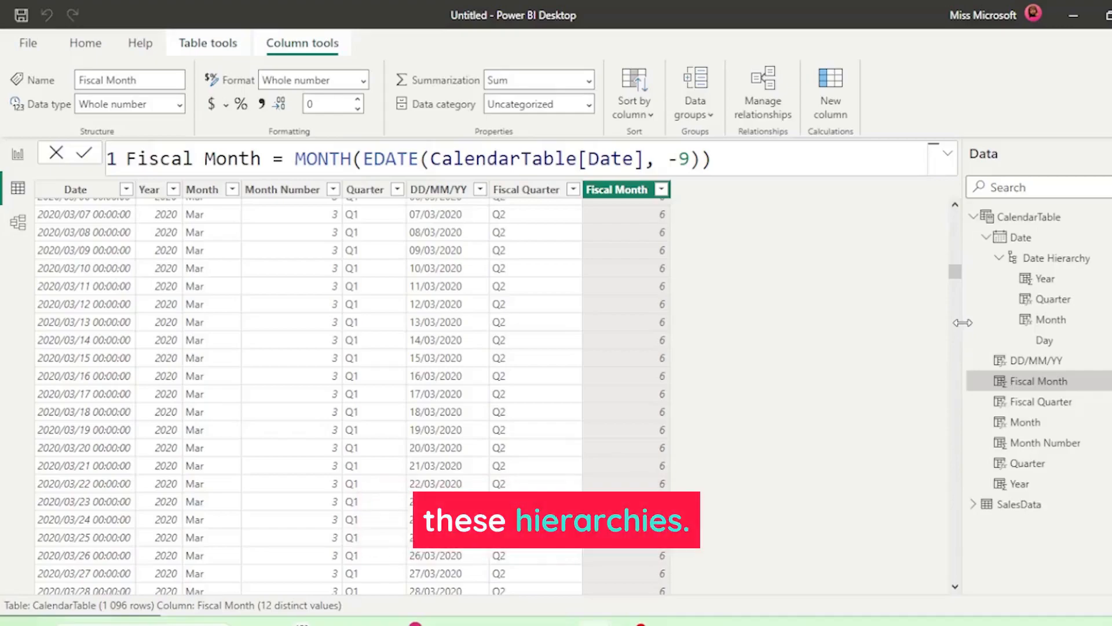
left_click(978, 508)
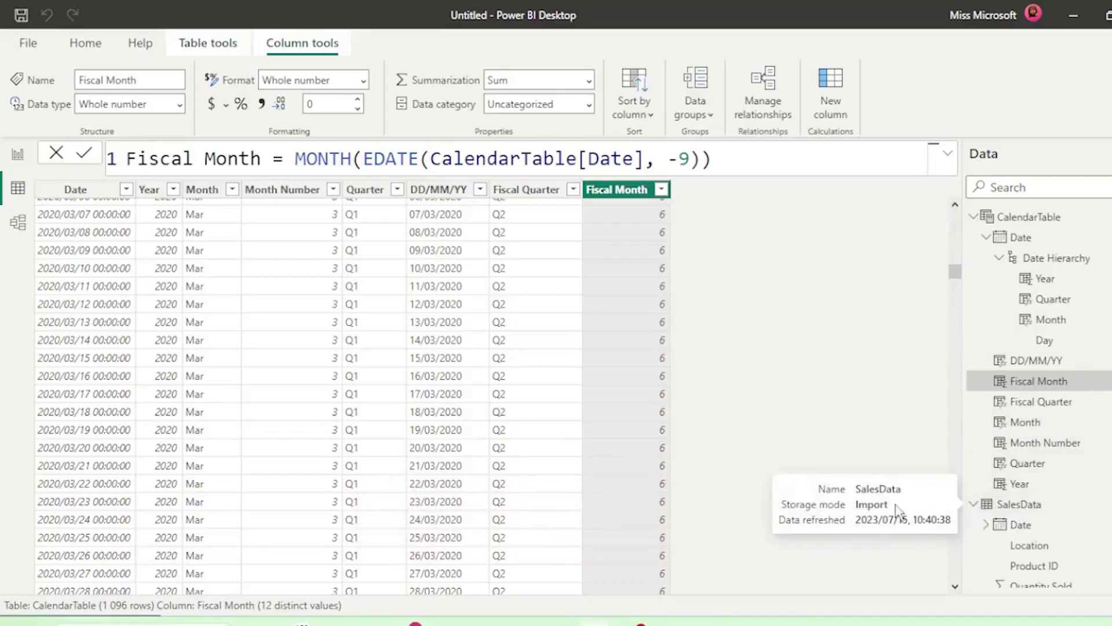
left_click(984, 520)
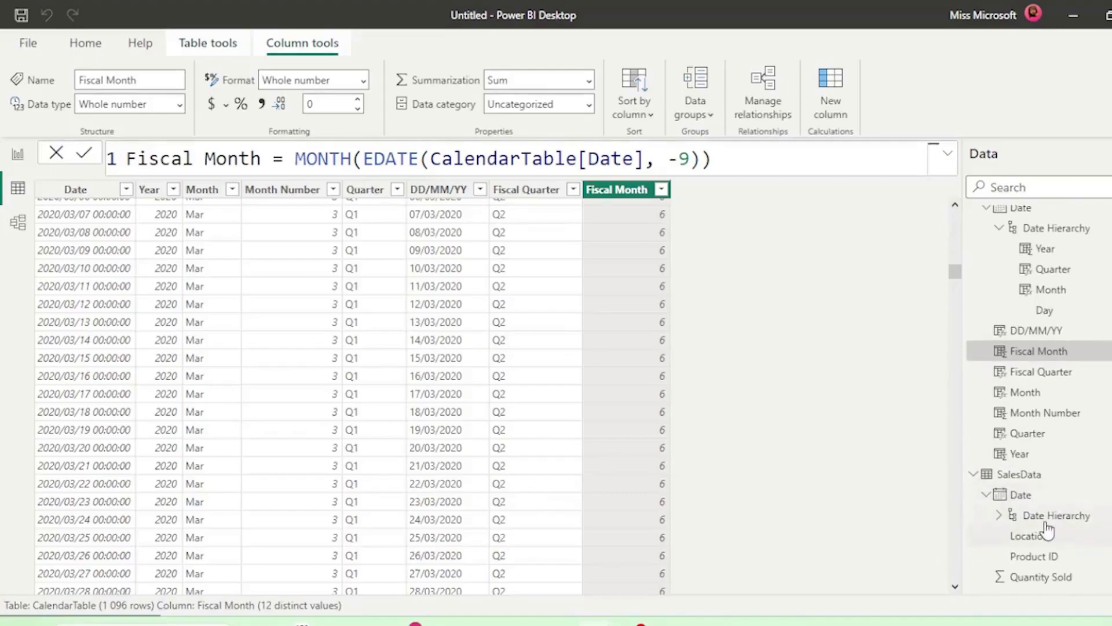
left_click(998, 515)
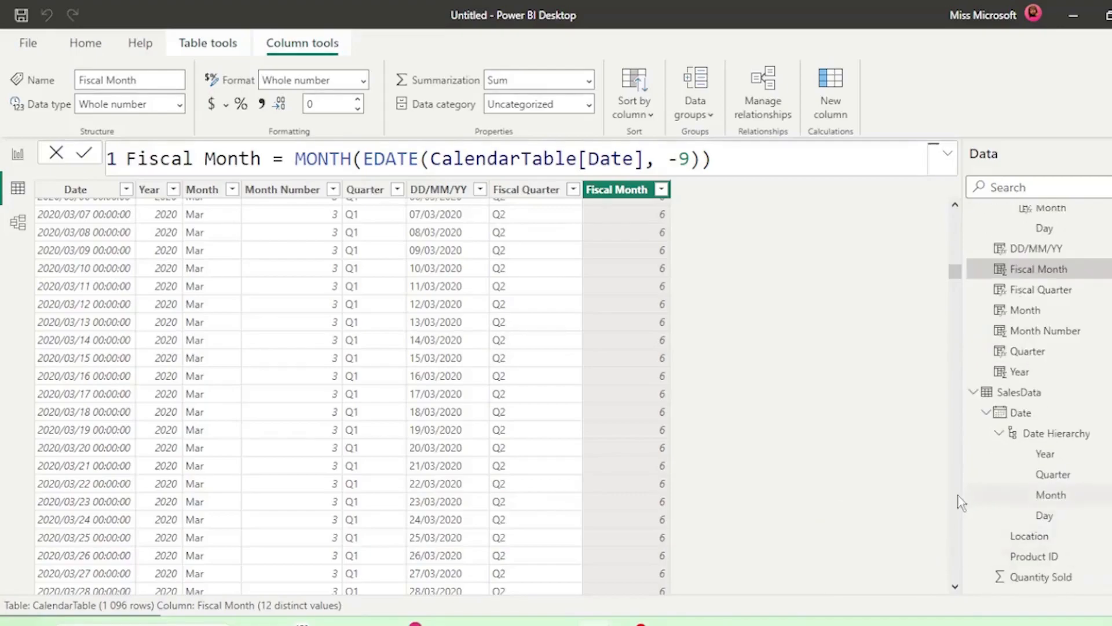
left_click_drag(964, 491, 869, 497)
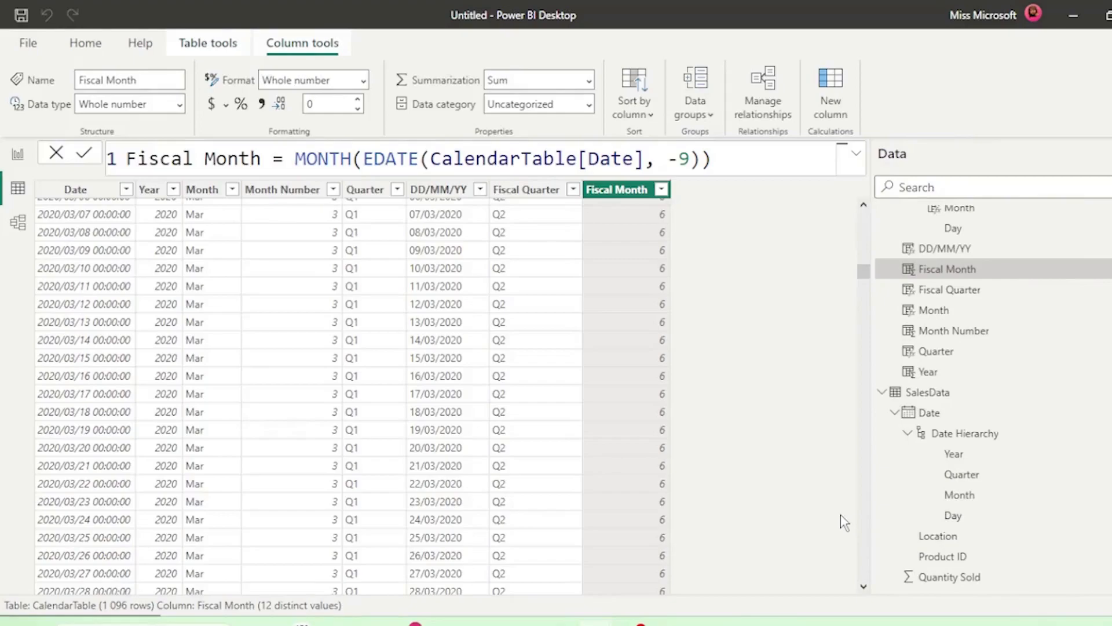
Turn off Auto date/time in the current file's data load options and check the Date field of SalesData
left_click(29, 42)
left_click(98, 316)
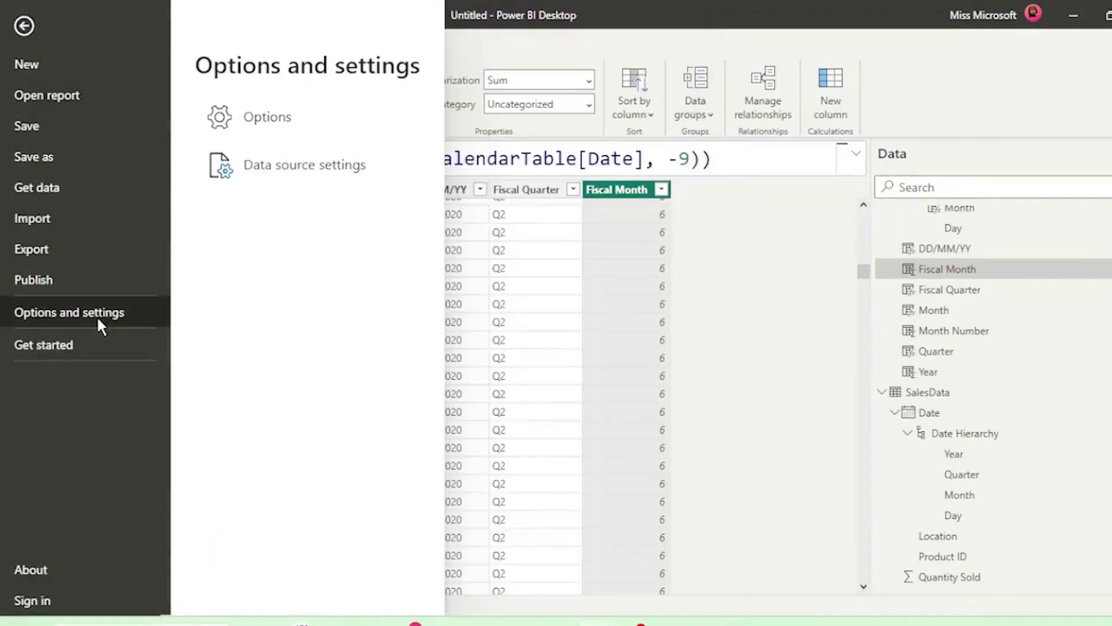
left_click(246, 129)
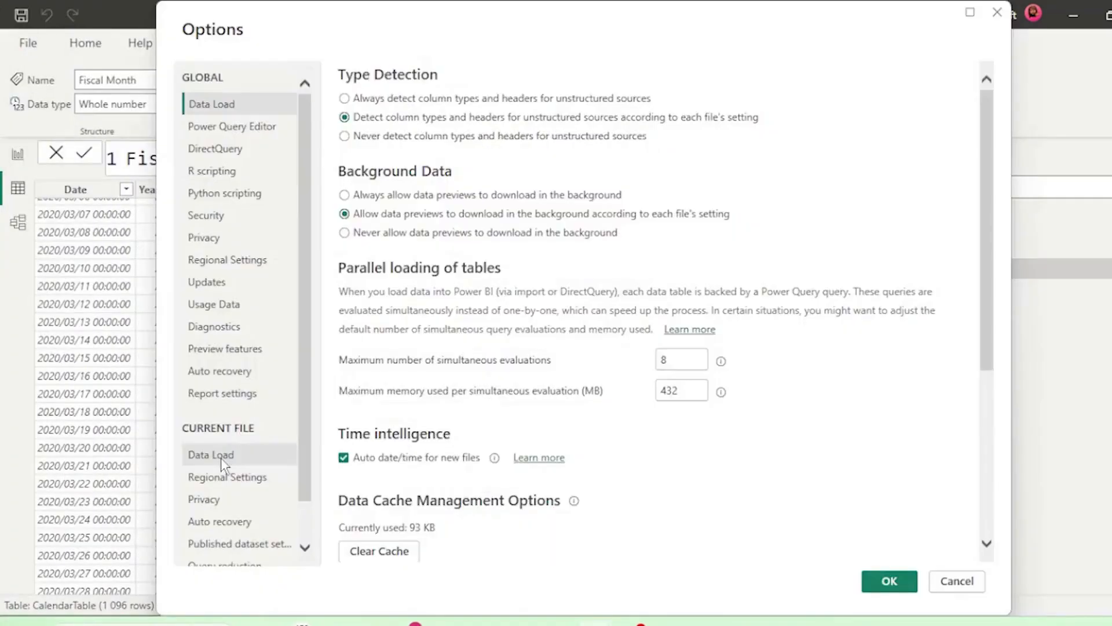
left_click(221, 457)
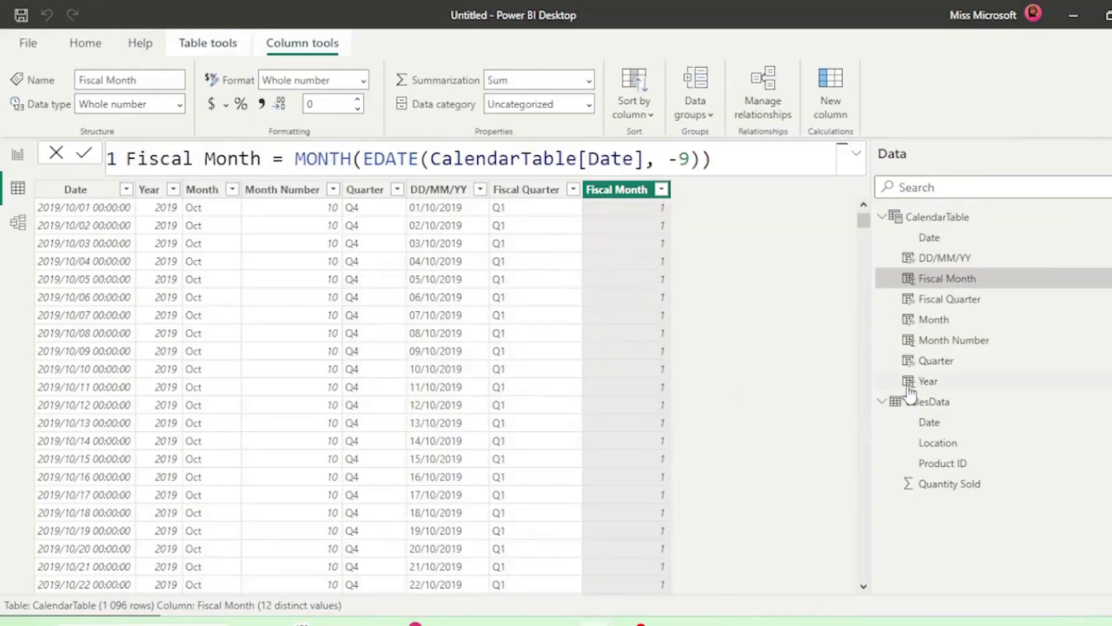
left_click(903, 427)
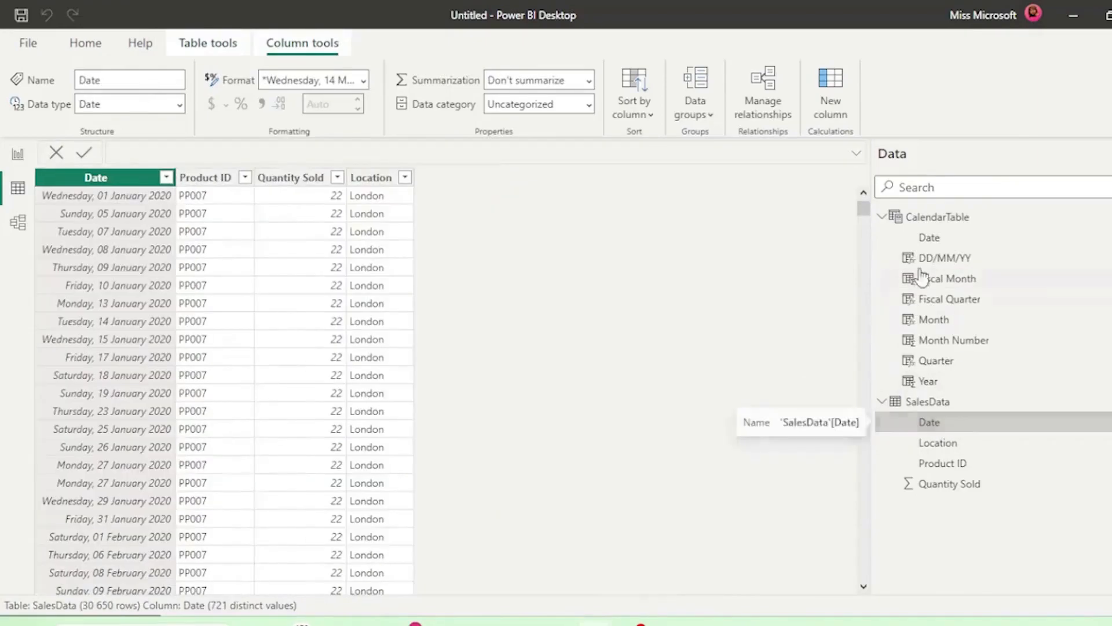
Mark CalendarTable as a date table, using Date as its date column
left_click(929, 238)
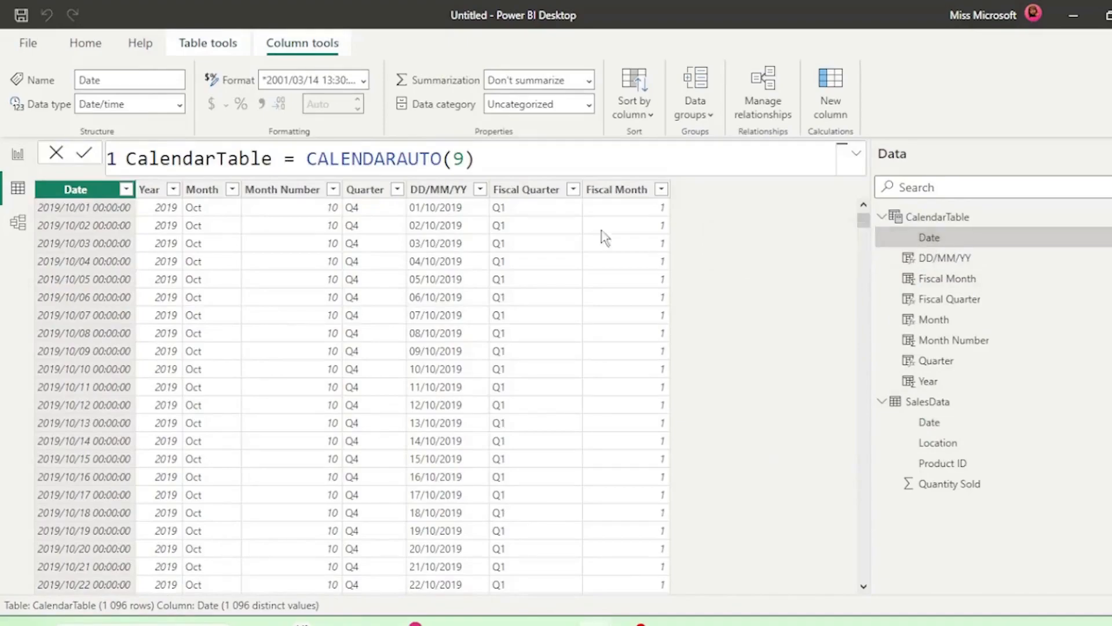
left_click(208, 44)
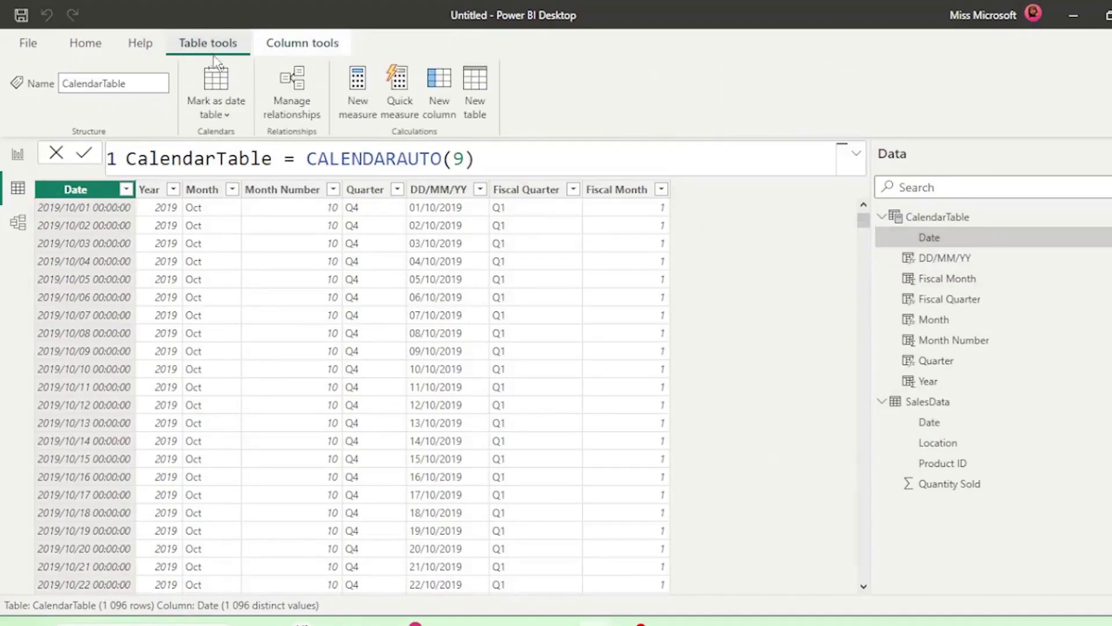
left_click(216, 101)
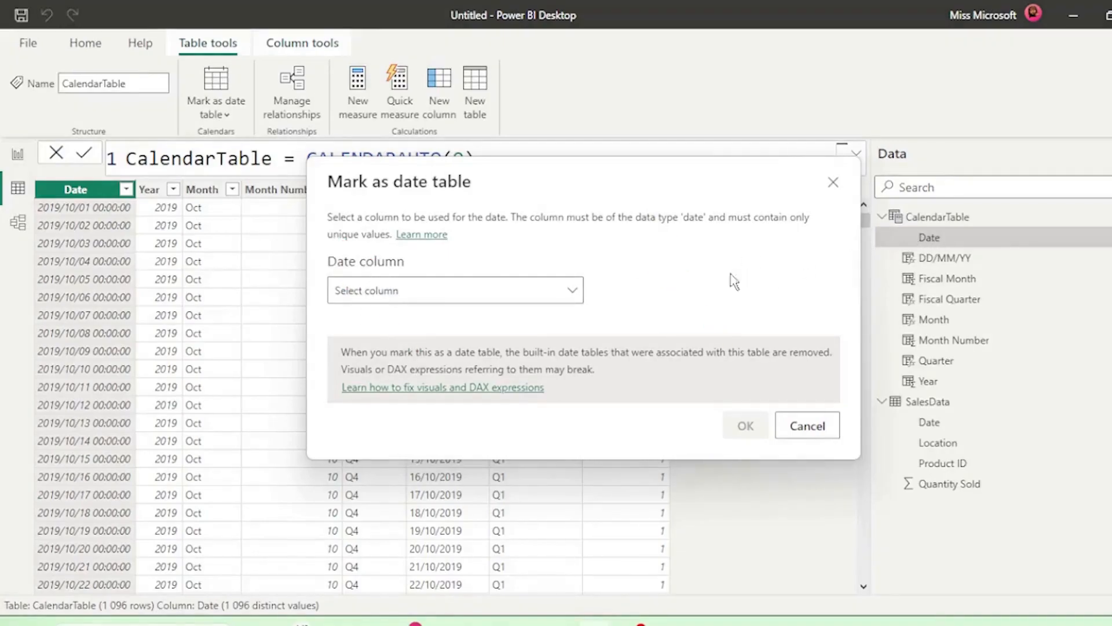
left_click(572, 291)
left_click(421, 346)
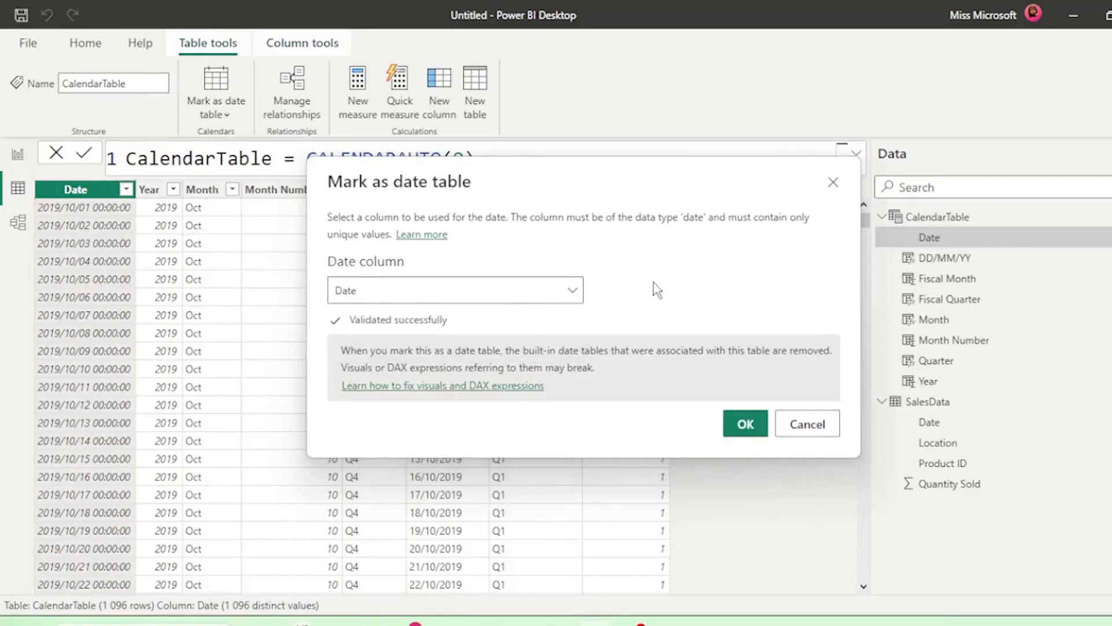
left_click(743, 425)
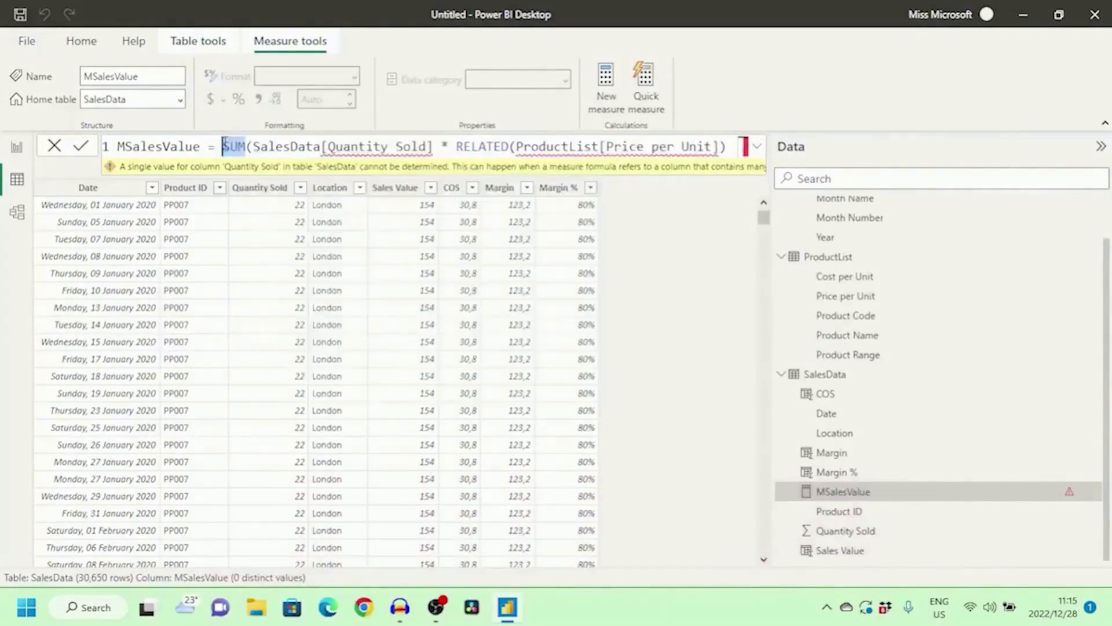
Replace SUM with SUMX in the MSalesValue measure and insert SalesData as the table argument before the Quantity Sold times Price per Unit expression
type("sumx")
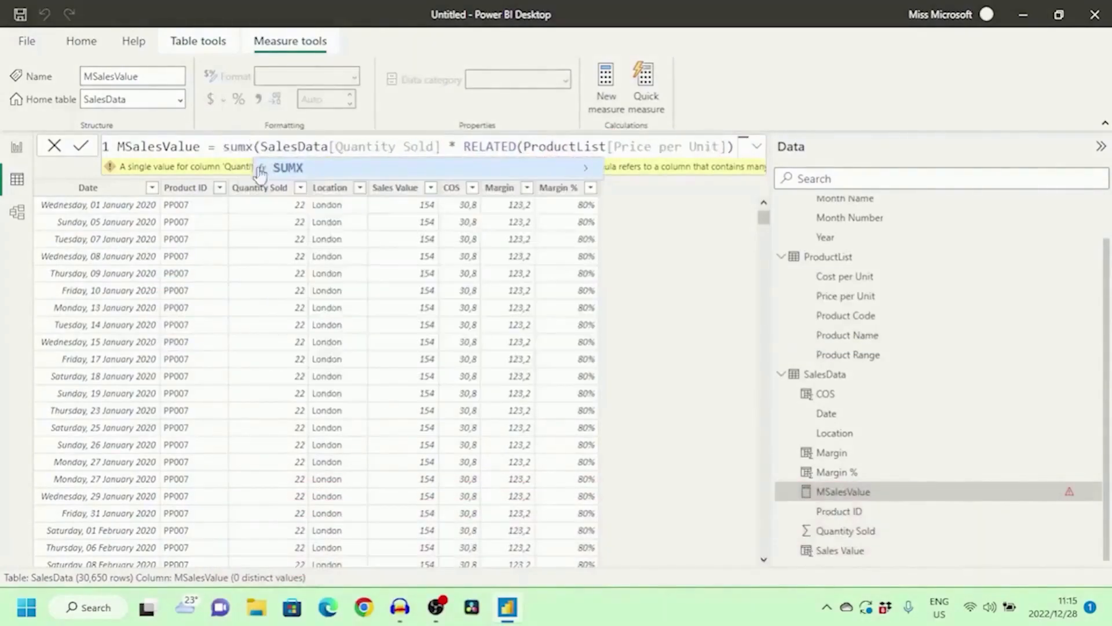
left_click(276, 168)
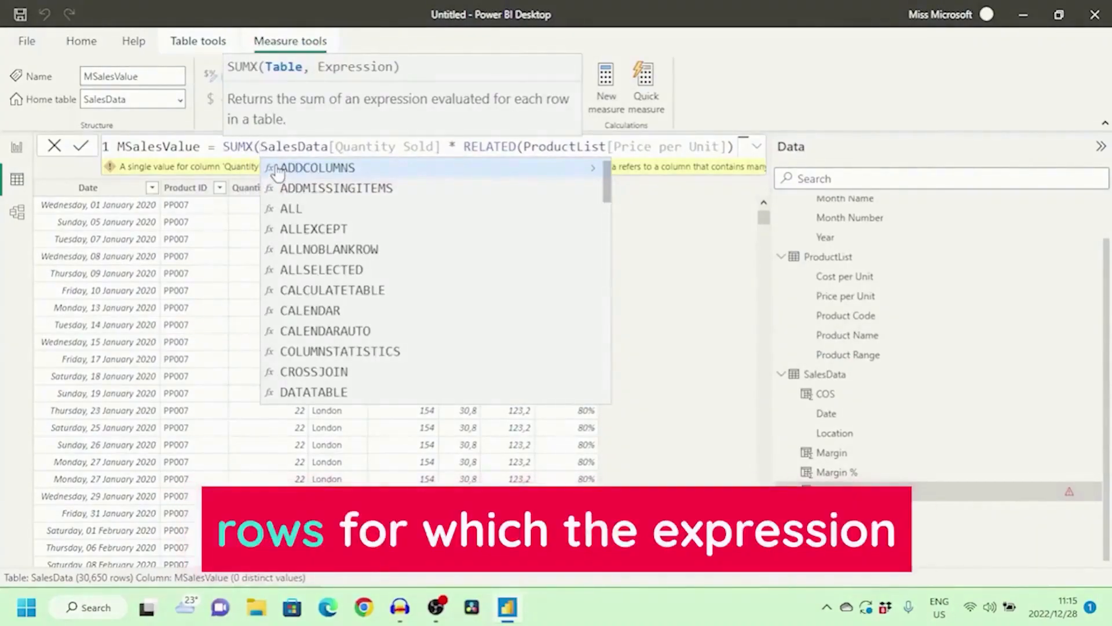
type("SalesData")
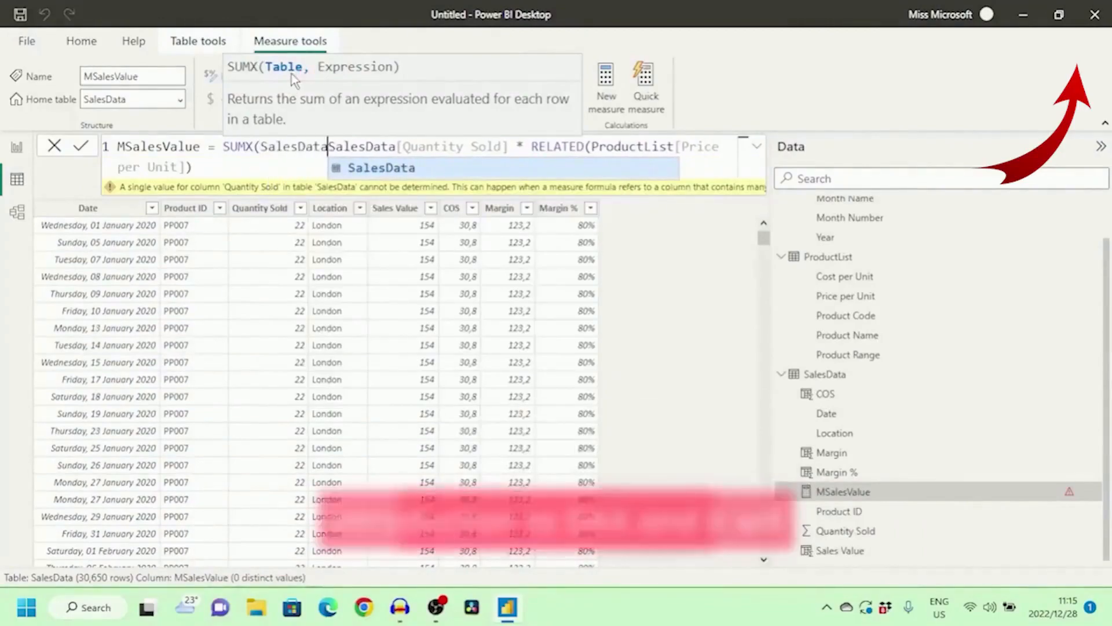
type(",")
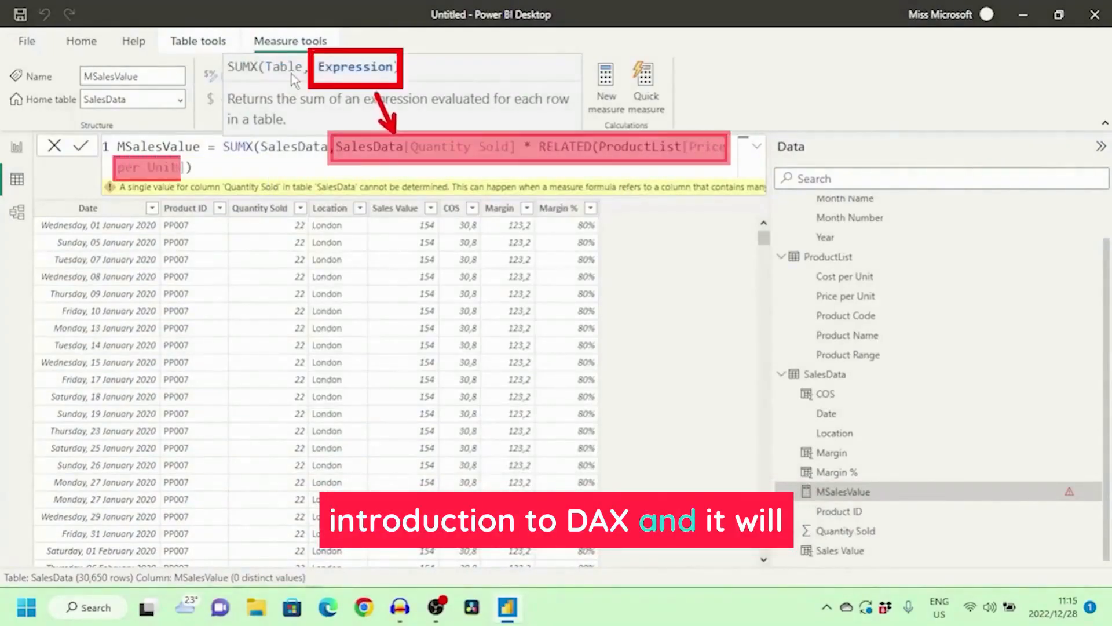
left_click_drag(336, 147, 556, 167)
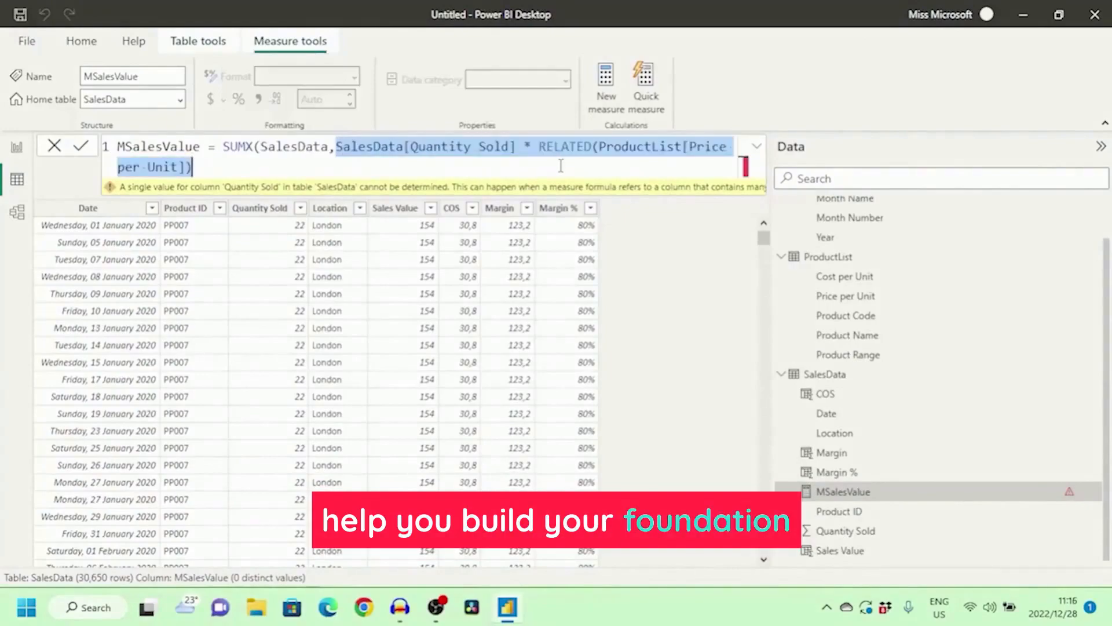